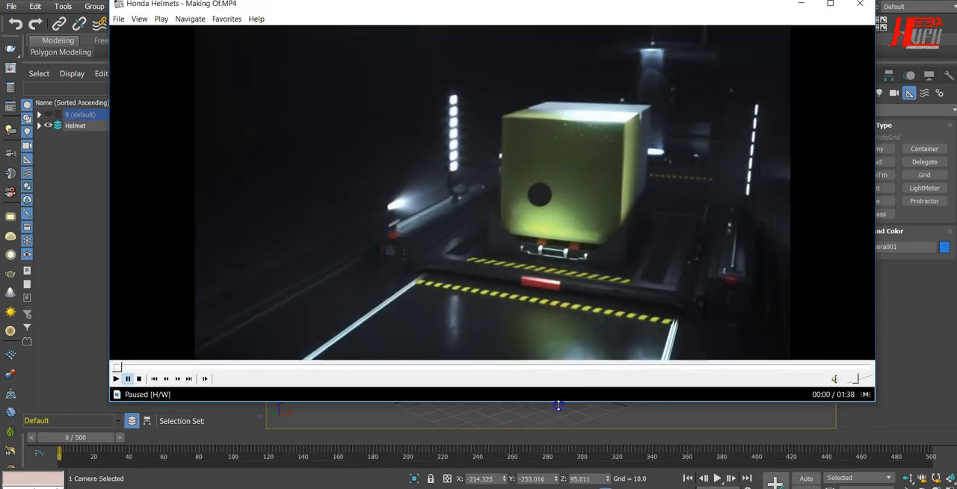
Enlarge the video player and review the Honda Helmets making-of video up to the burning helmet shot
drag(558, 405, 562, 462)
click(620, 391)
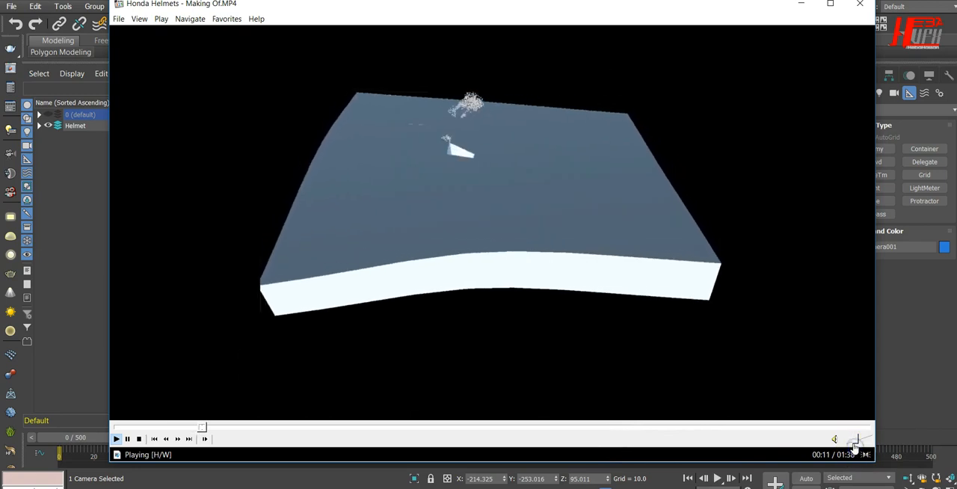
click(853, 441)
drag(252, 429, 447, 431)
click(423, 429)
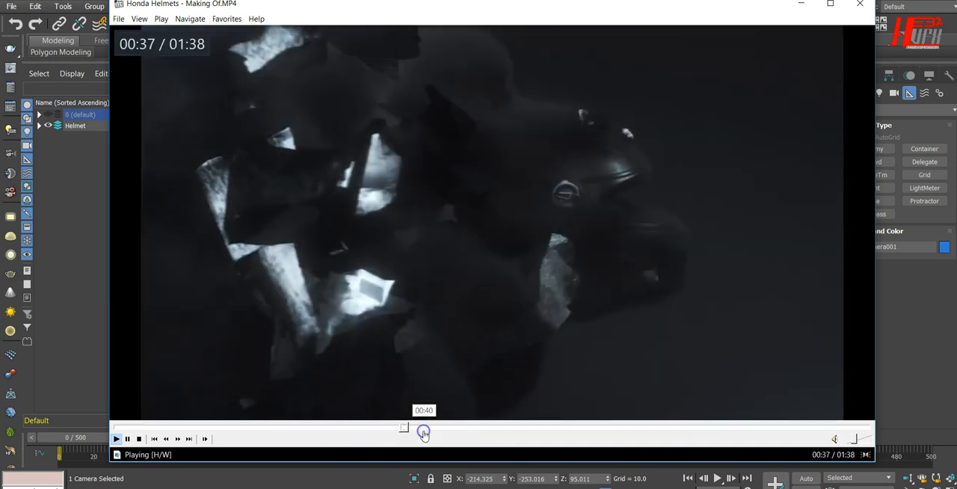
click(460, 431)
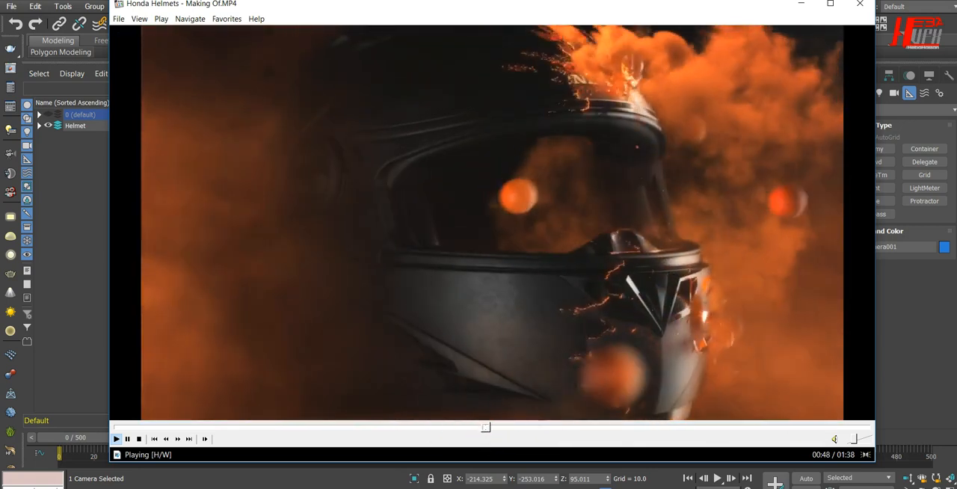
Replay the helmet disintegration section between about 00:42 and 00:52 to study the effect, and minimize the video player
click(555, 239)
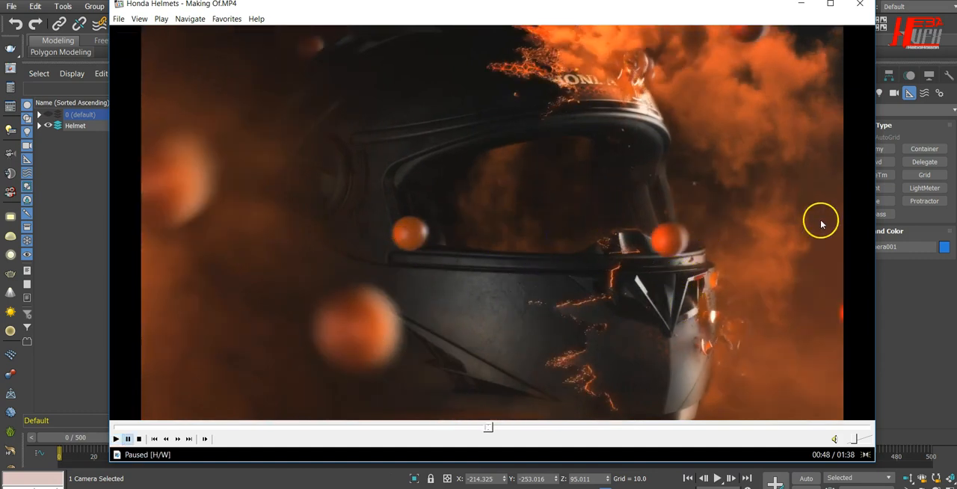
click(590, 366)
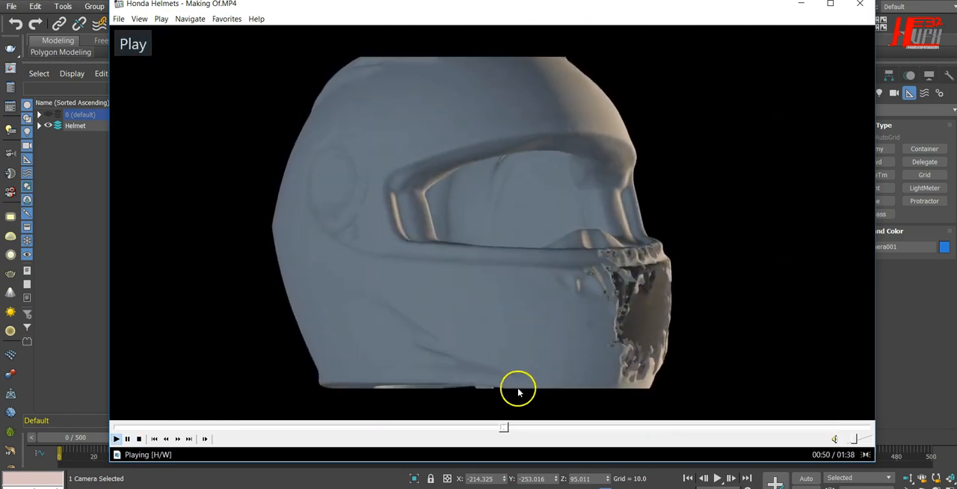
click(488, 426)
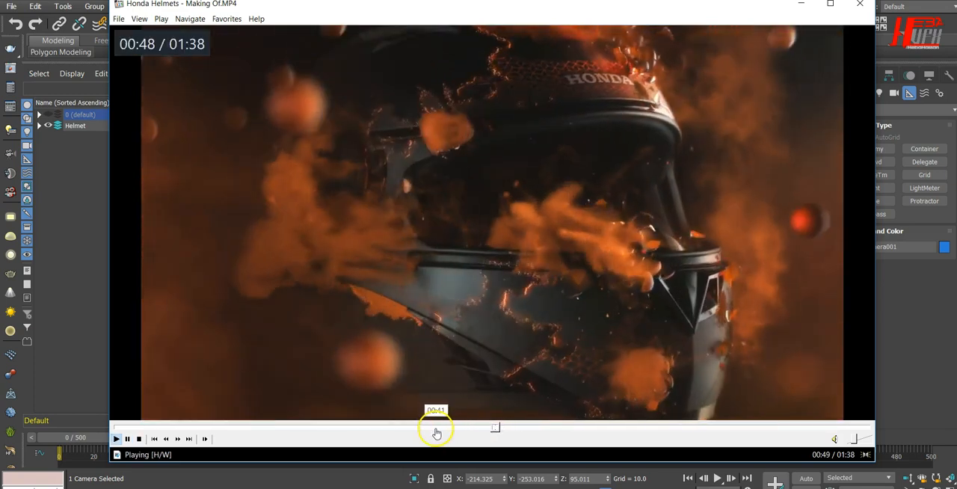
click(436, 428)
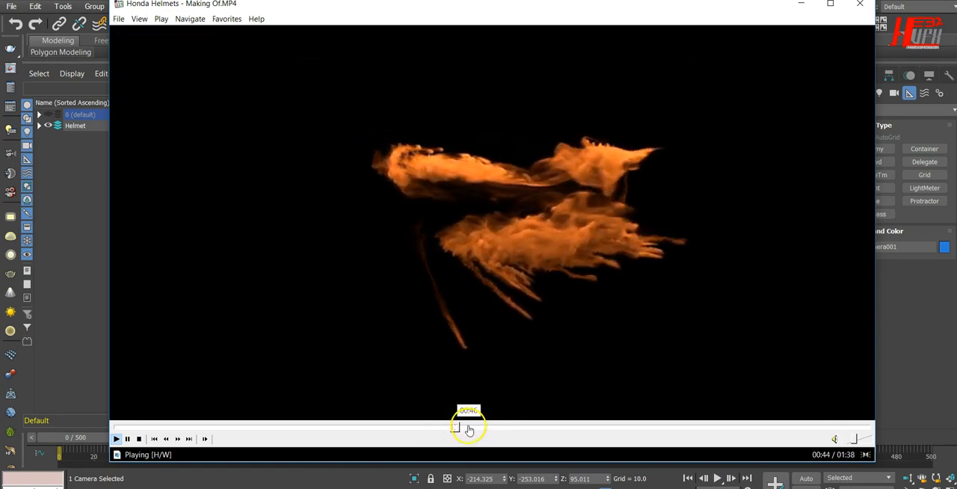
click(469, 429)
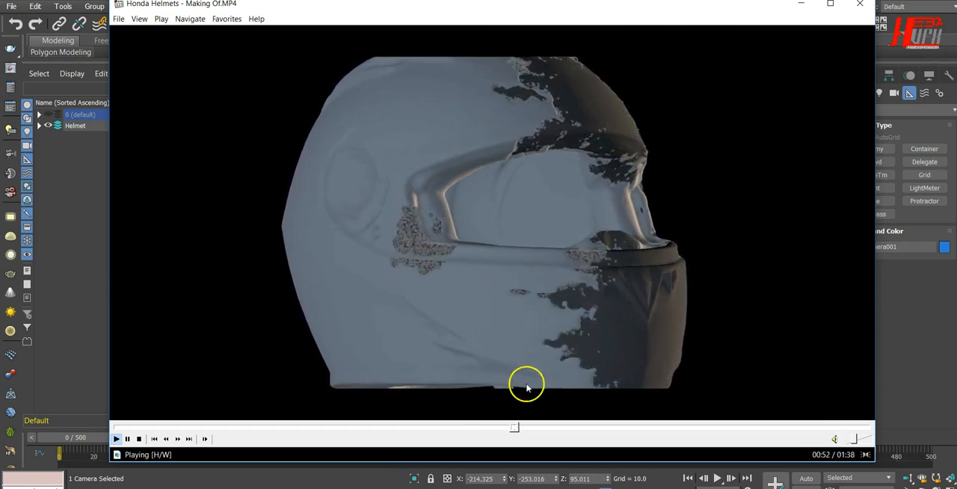
click(488, 429)
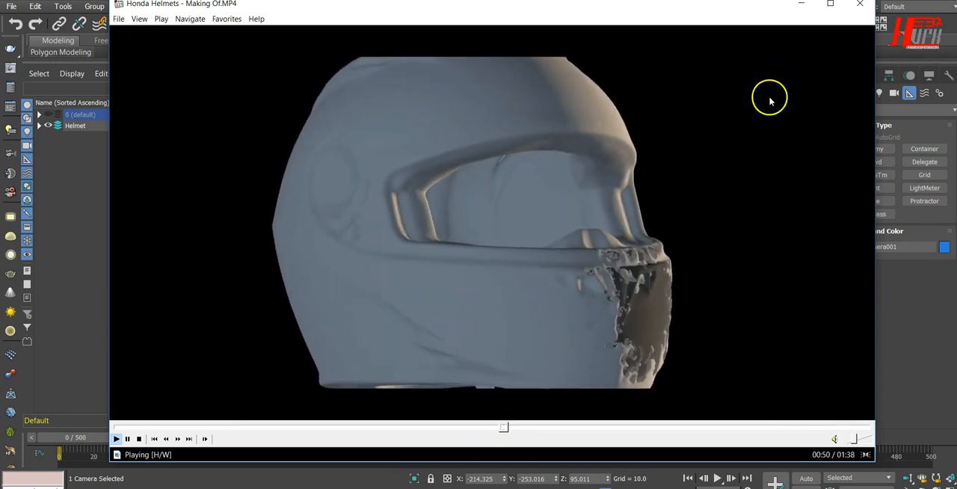
click(770, 100)
click(800, 5)
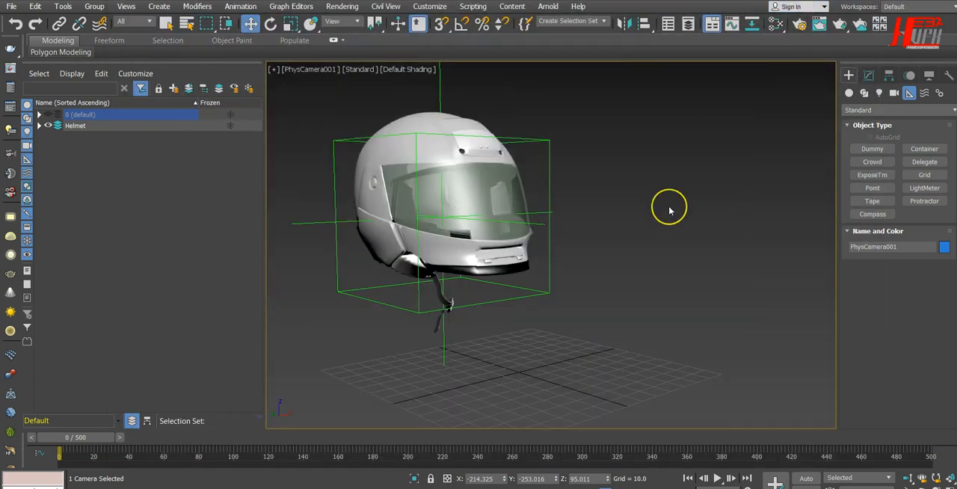
Switch to the web browser and examine the free helmet model page on cadnav.com
click(454, 199)
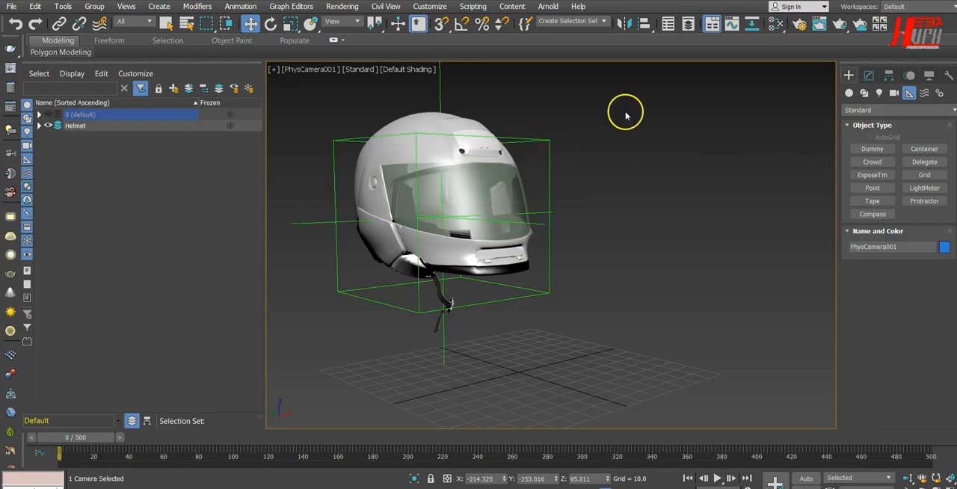
mouse_move(351, 2)
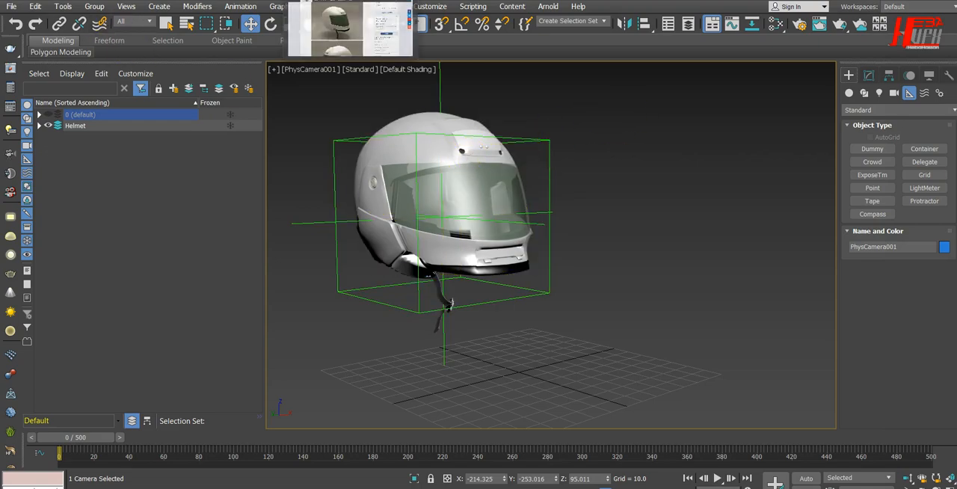
click(352, 29)
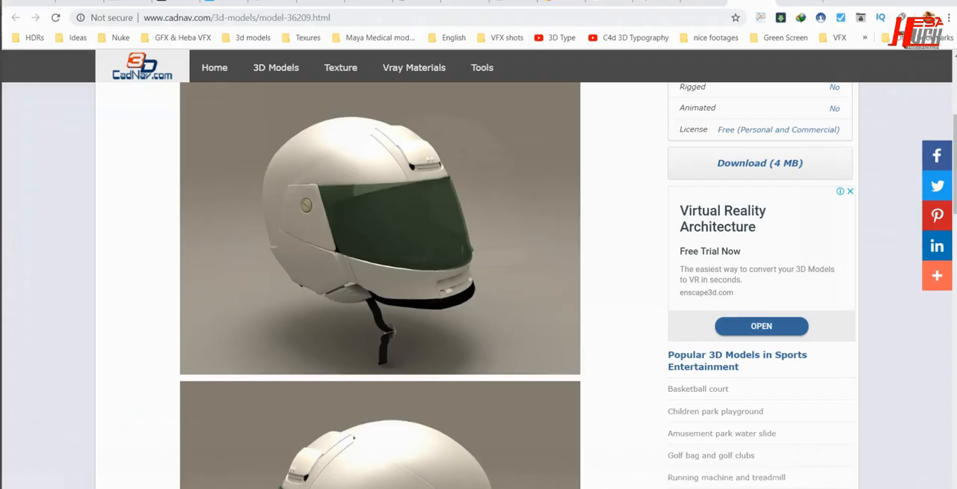
double_click(165, 16)
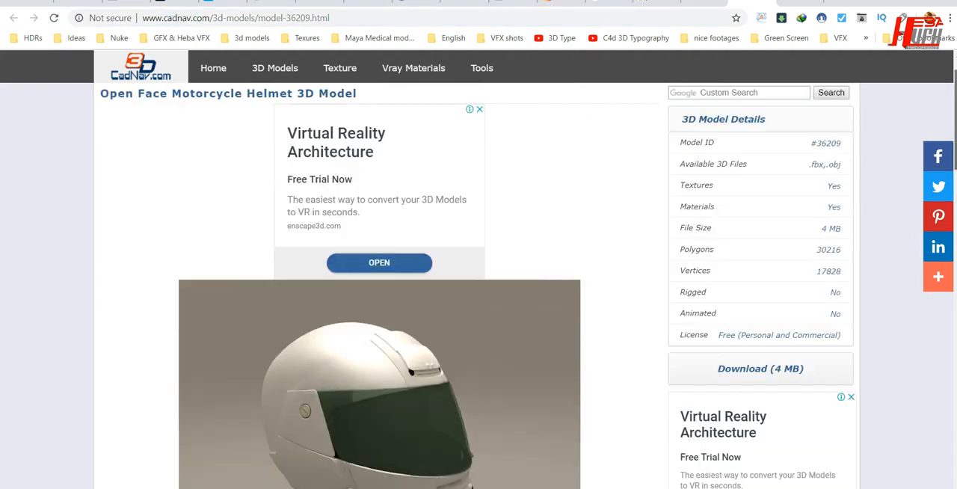
scroll(479, 299, down, 6)
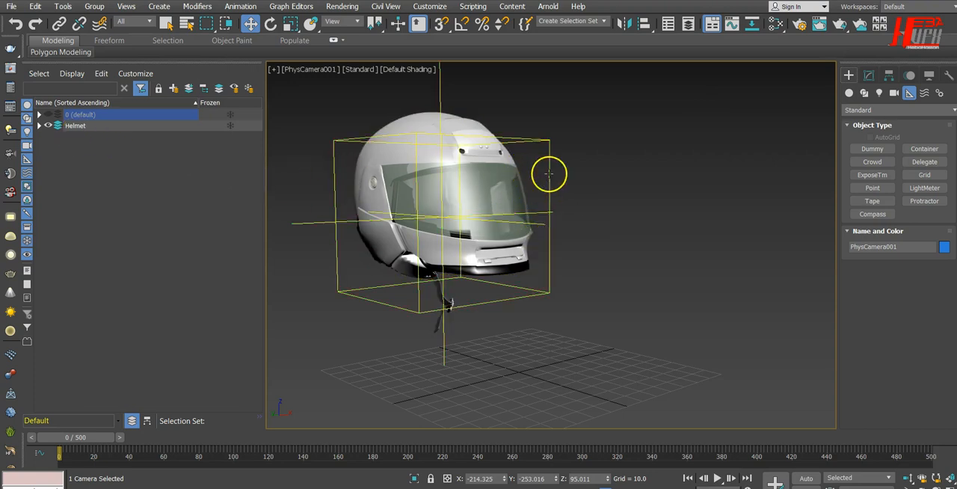
Back in 3ds Max, scrub the first frames of the timeline to preview the helmet's motion and return to frame 0
drag(65, 438, 108, 439)
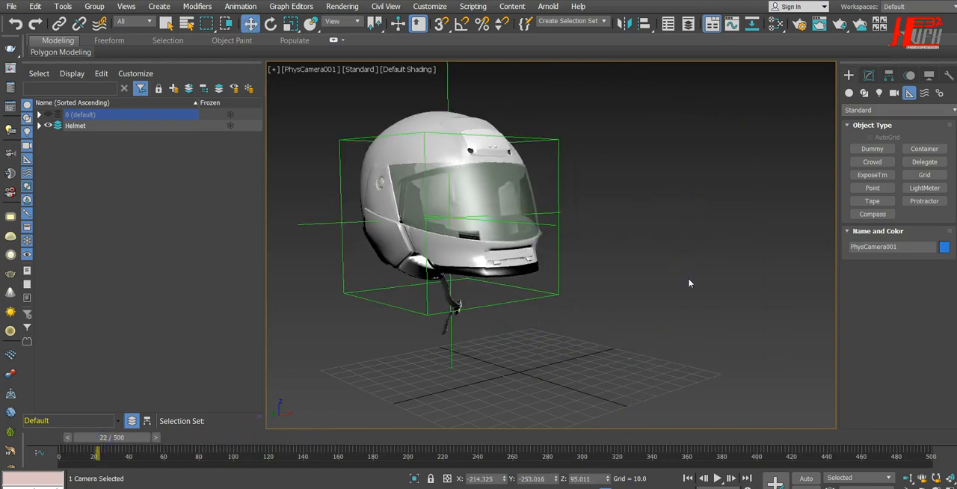
drag(127, 443, 91, 453)
key(w)
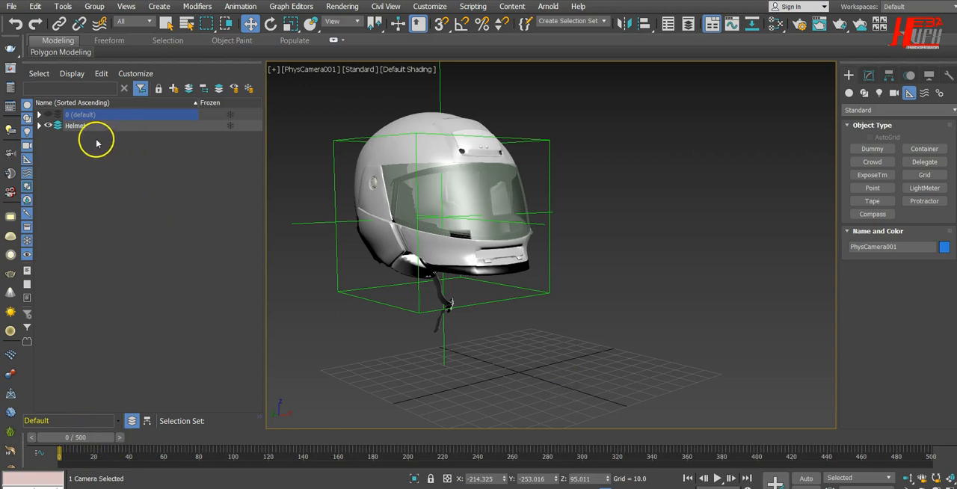
Deselect everything and create a new scene layer named Tyfx
click(109, 171)
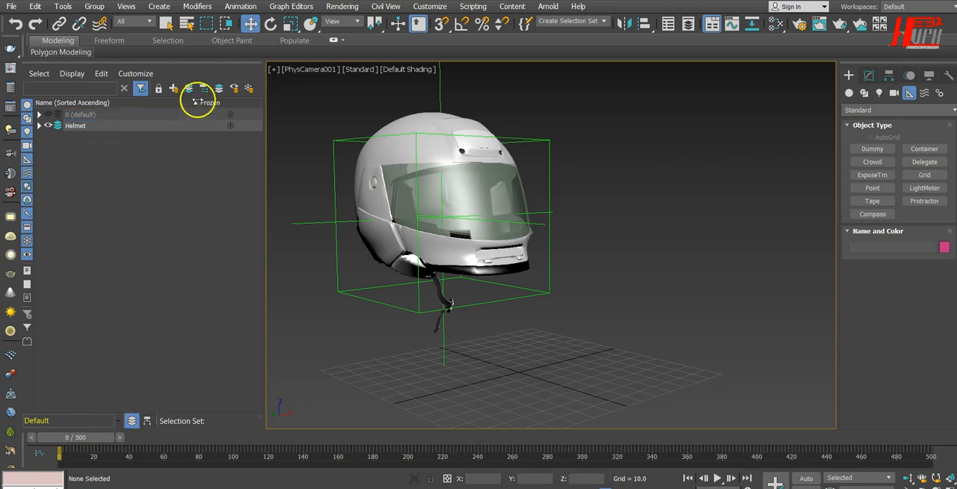
click(174, 89)
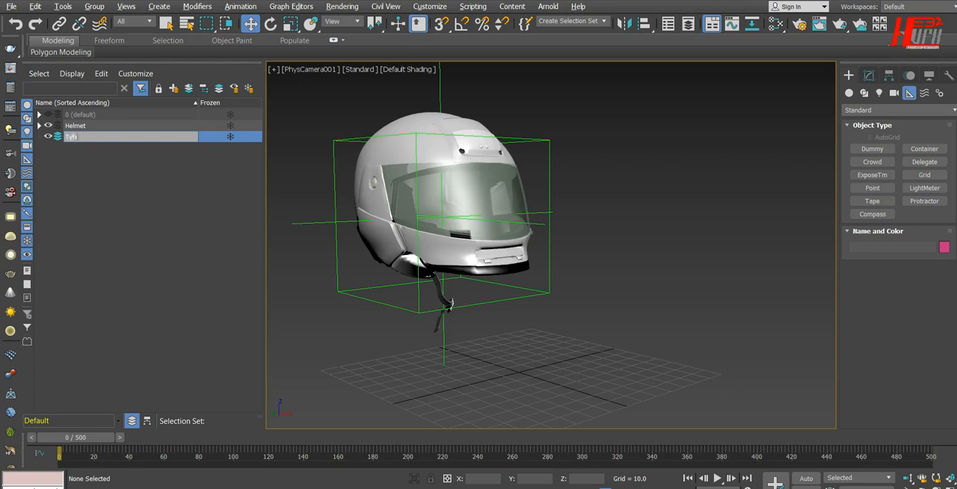
key(Return)
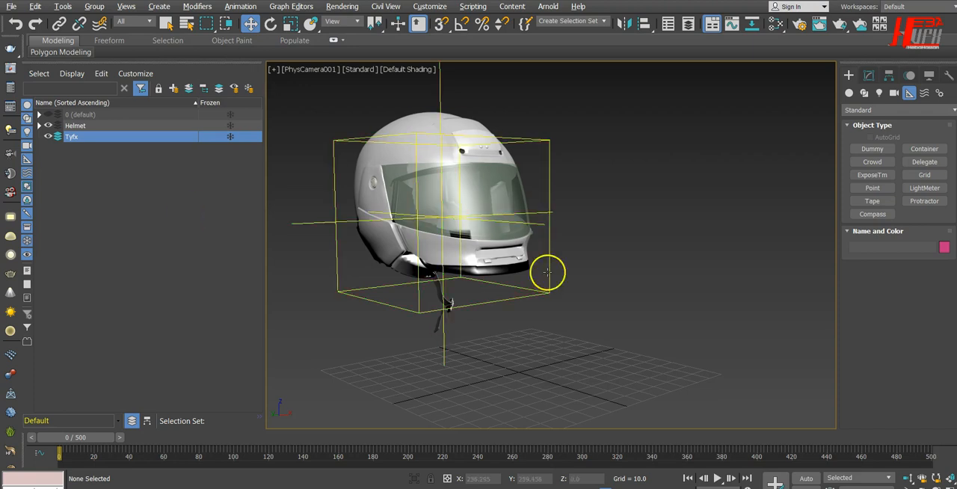
Create a tyFlow object in the Tyfx layer, placed beside the helmet near the ground grid
click(849, 94)
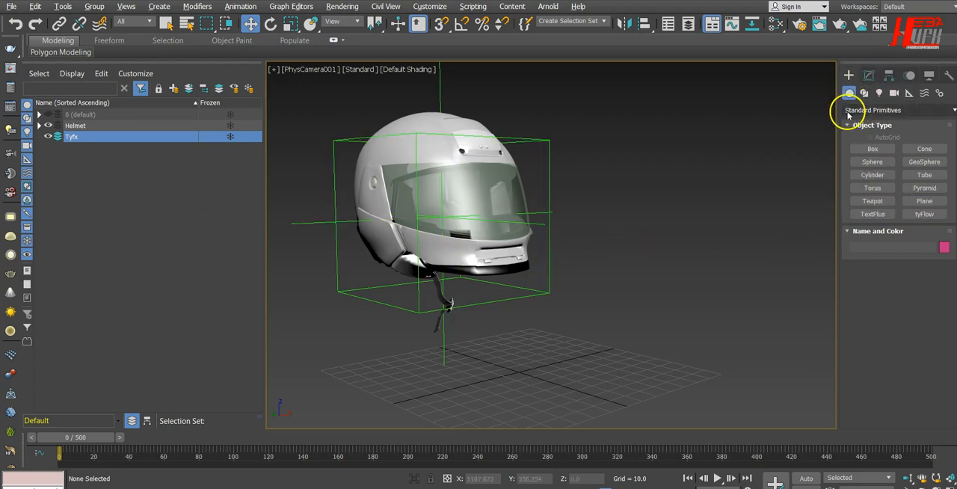
click(848, 115)
click(853, 119)
click(914, 214)
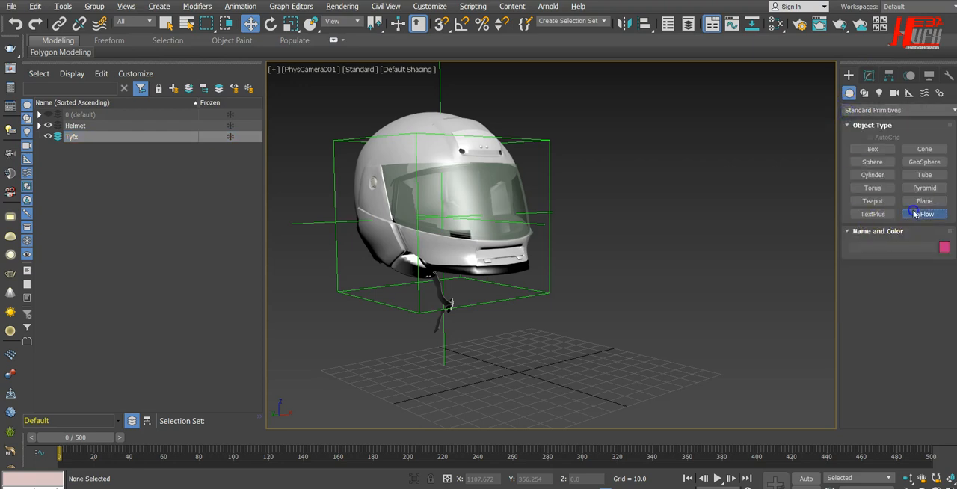
click(701, 327)
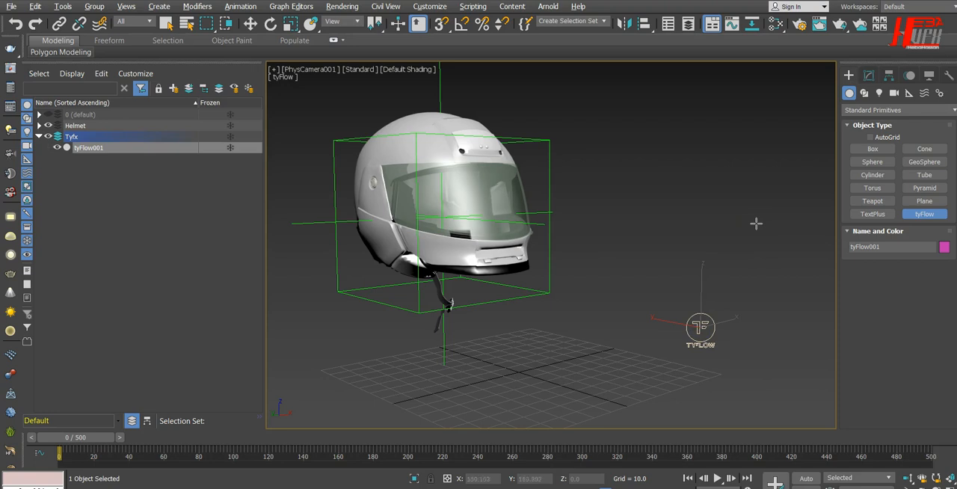
Open the tyFlow object's editor, reposition its window to view the operator list, and put the editor away
click(868, 75)
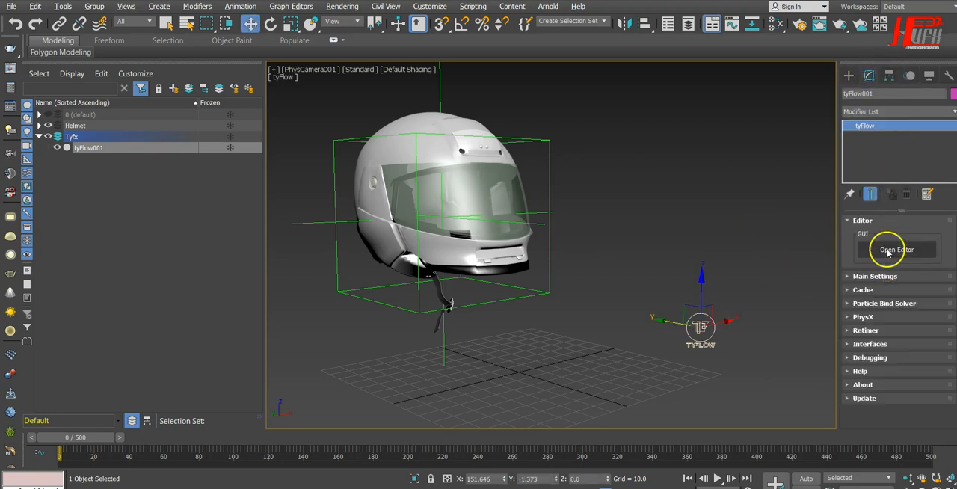
click(888, 251)
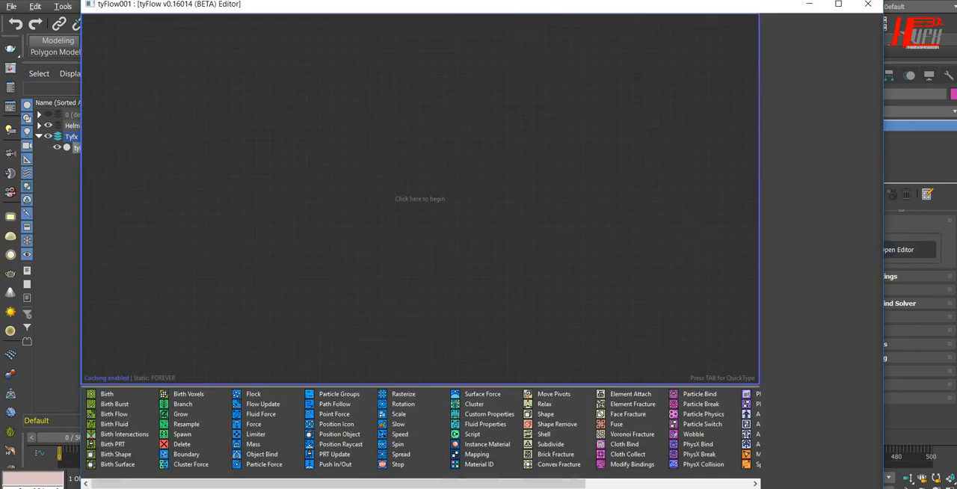
drag(563, 3, 534, 71)
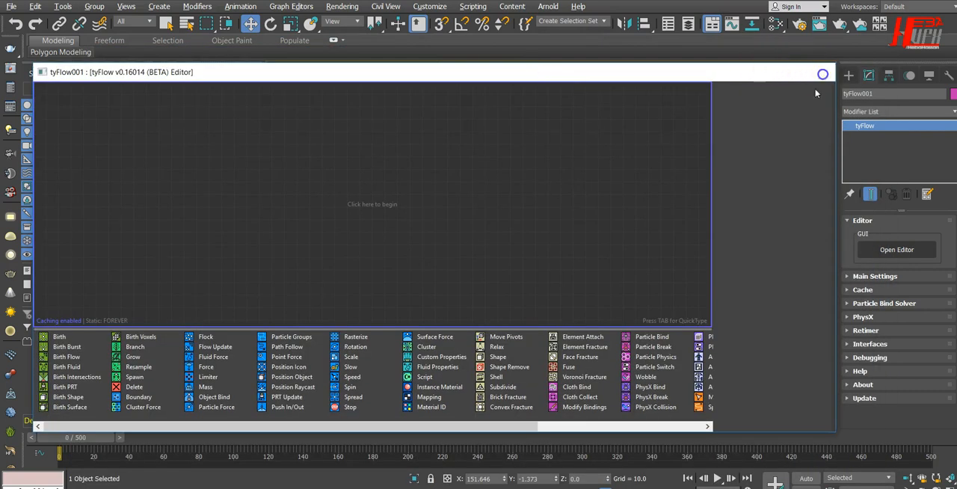
click(820, 73)
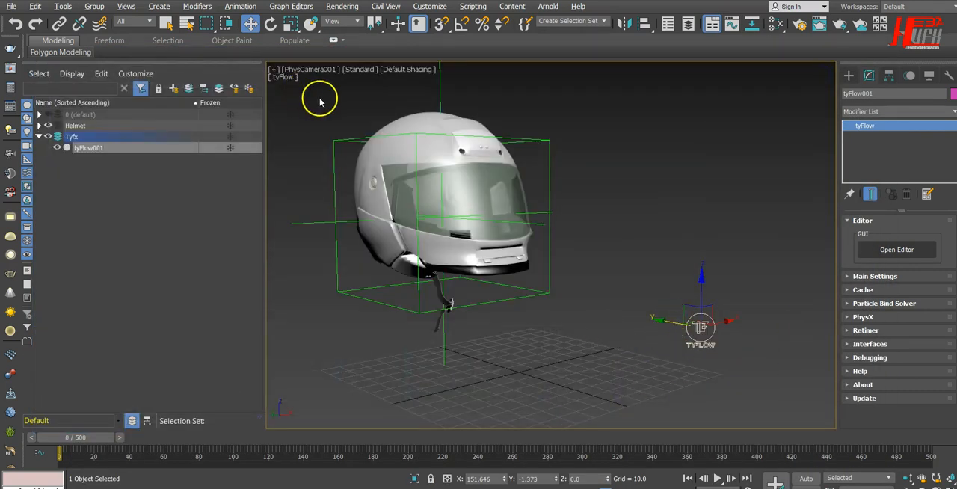
Switch from the camera to a perspective view and draw a rectangular tyIcon about 303 long by 191 wide in front of the helmet
key(p)
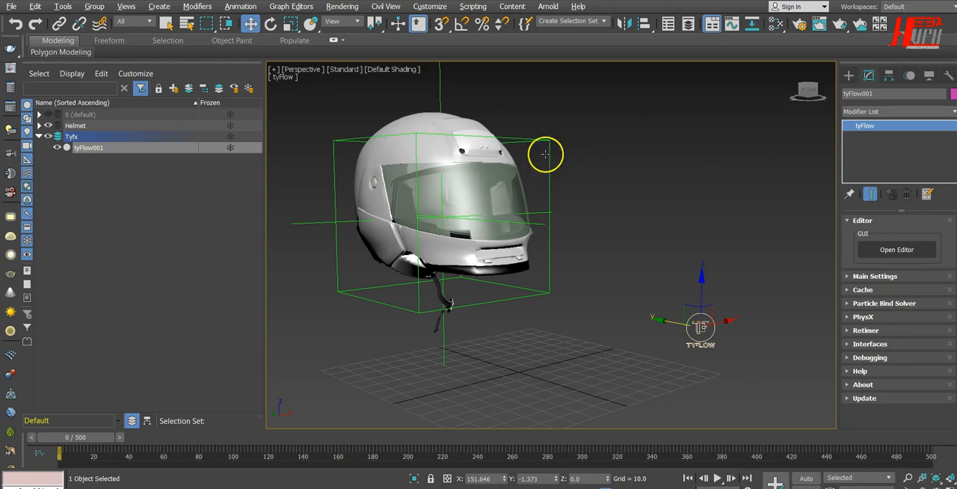
scroll(433, 245, up, 3)
alt+middle_drag(388, 366, 447, 380)
middle_drag(679, 319, 421, 289)
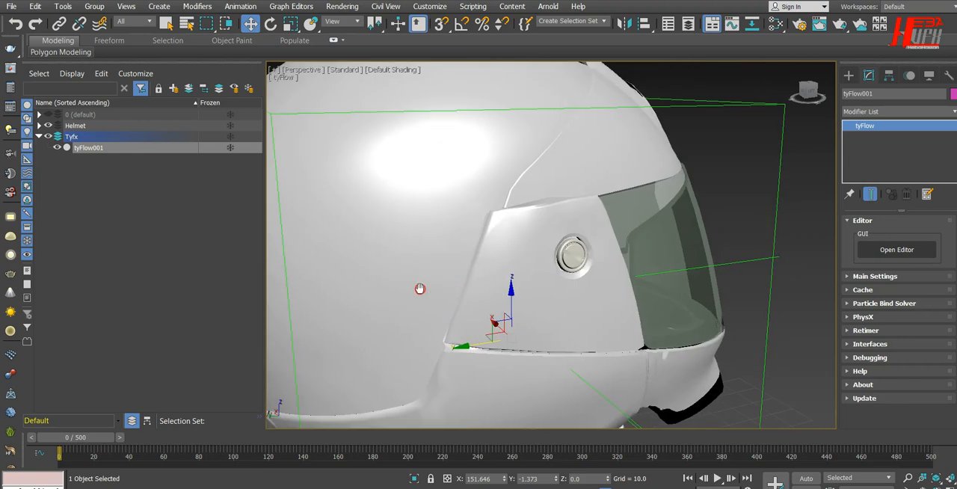
scroll(514, 288, up, 2)
scroll(514, 289, down, 1)
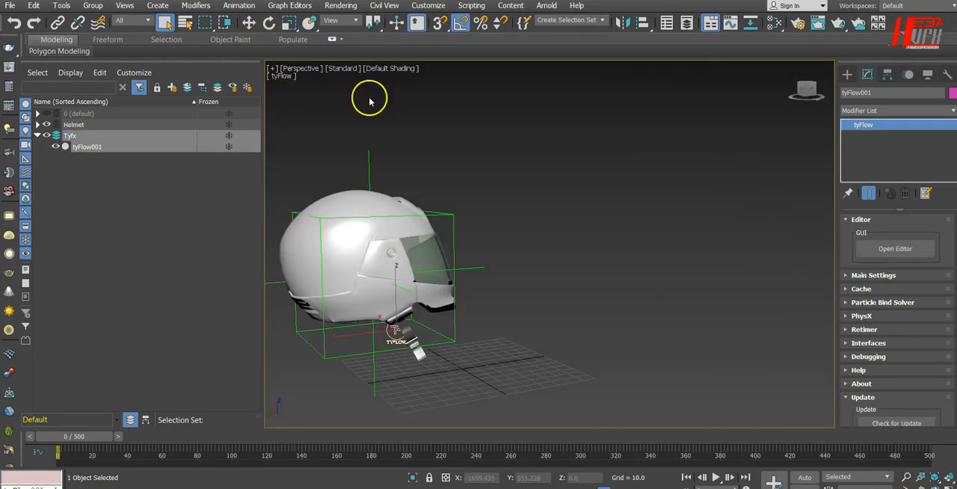
click(849, 74)
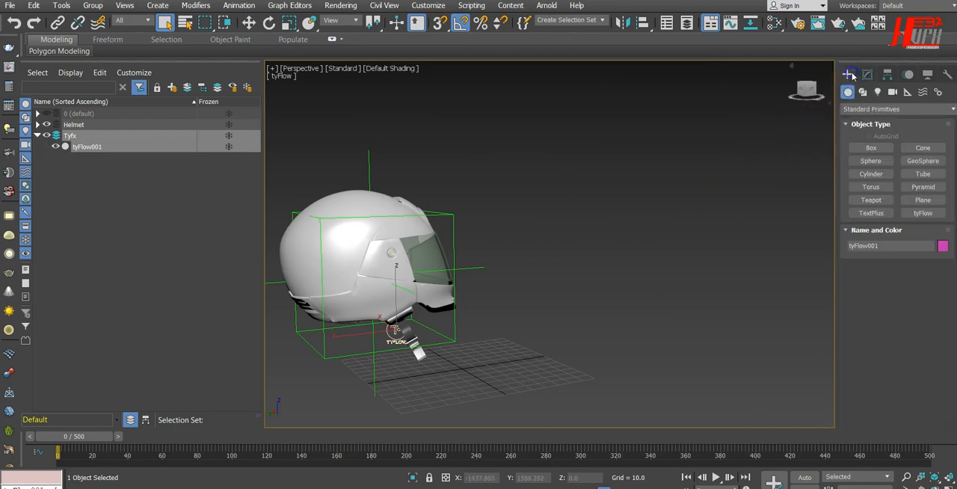
click(907, 91)
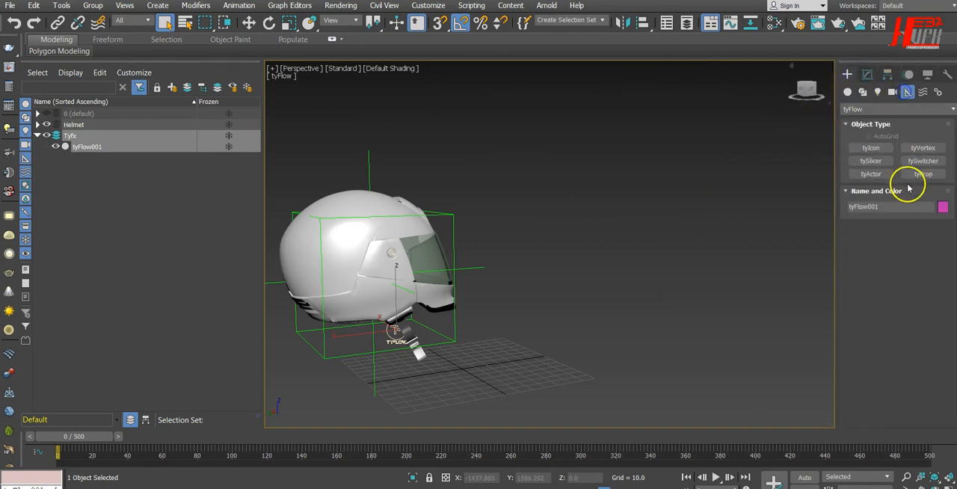
click(871, 147)
mouse_move(645, 258)
mouse_down()
mouse_move(700, 312)
mouse_move(706, 306)
mouse_move(682, 297)
mouse_up()
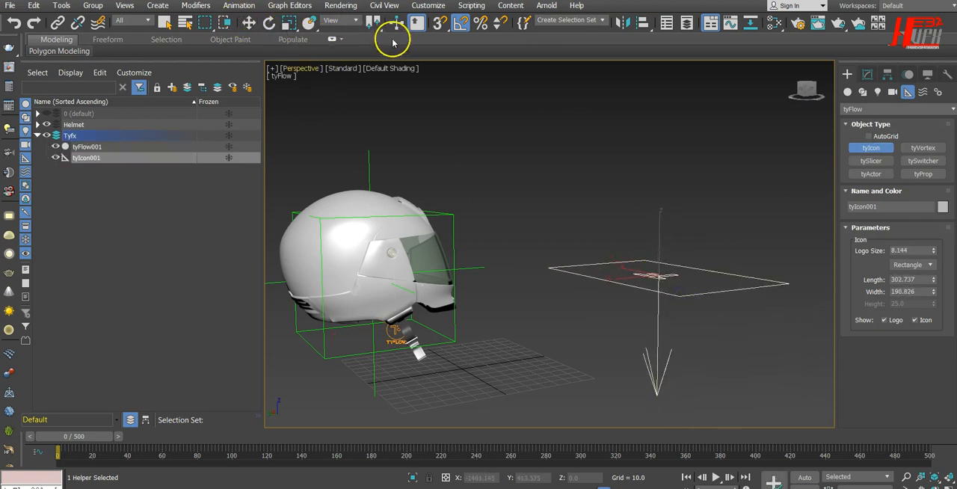
Rotate the tyIcon 90 degrees about its X axis using angle snap so its arrow points toward the helmet
click(461, 24)
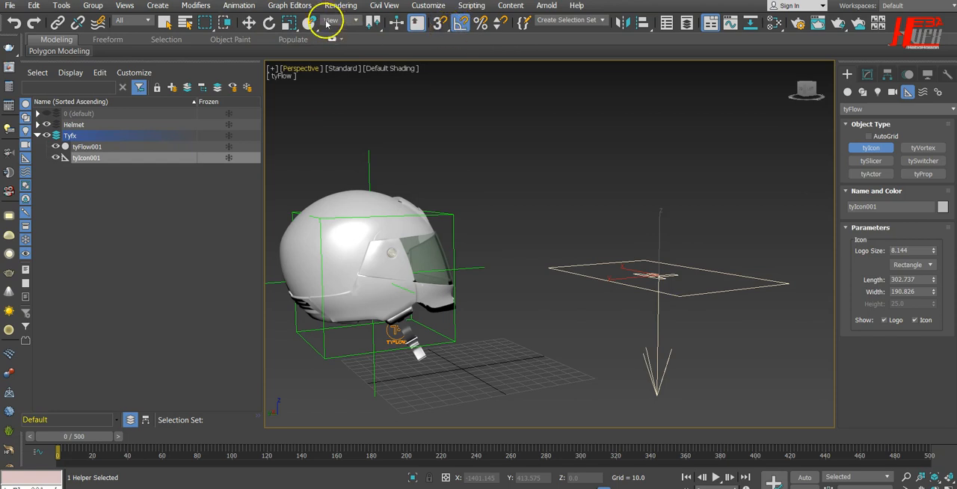
click(270, 24)
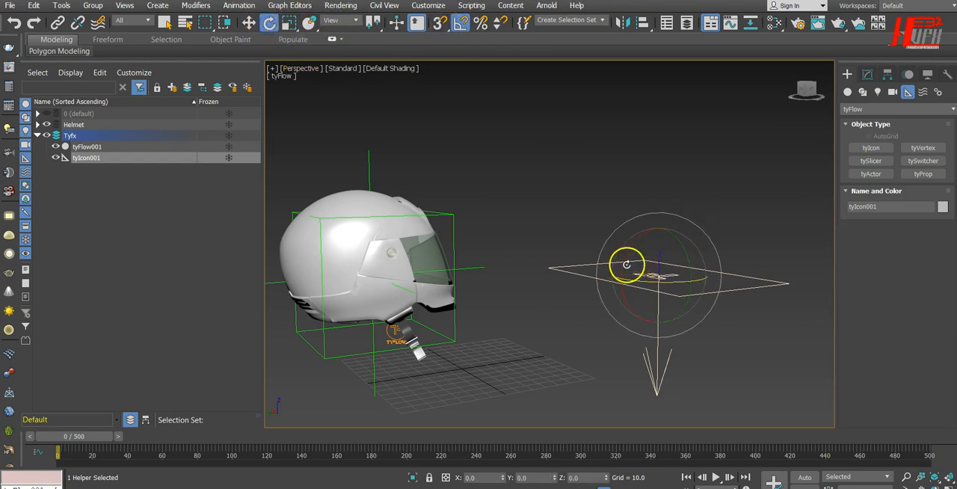
drag(624, 266, 648, 228)
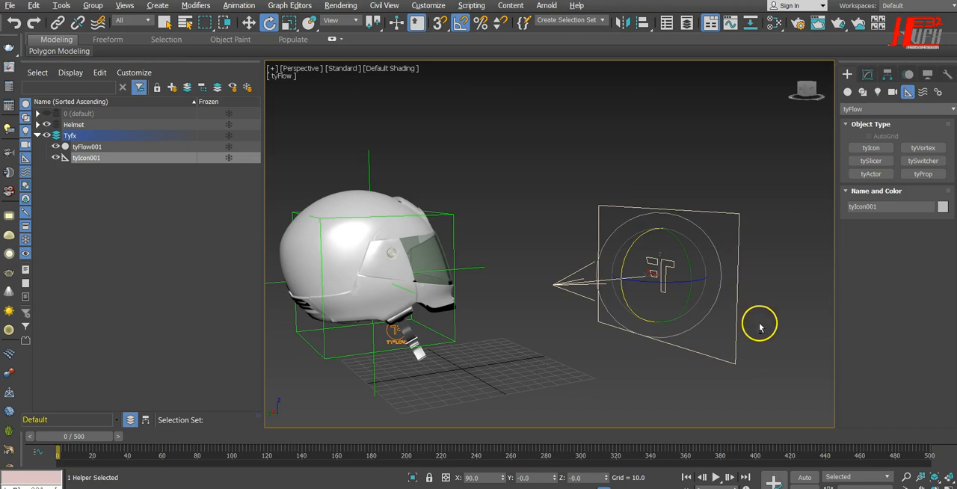
Scale the tyIcon down uniformly to about 62 percent
alt+middle_drag(760, 329, 630, 324)
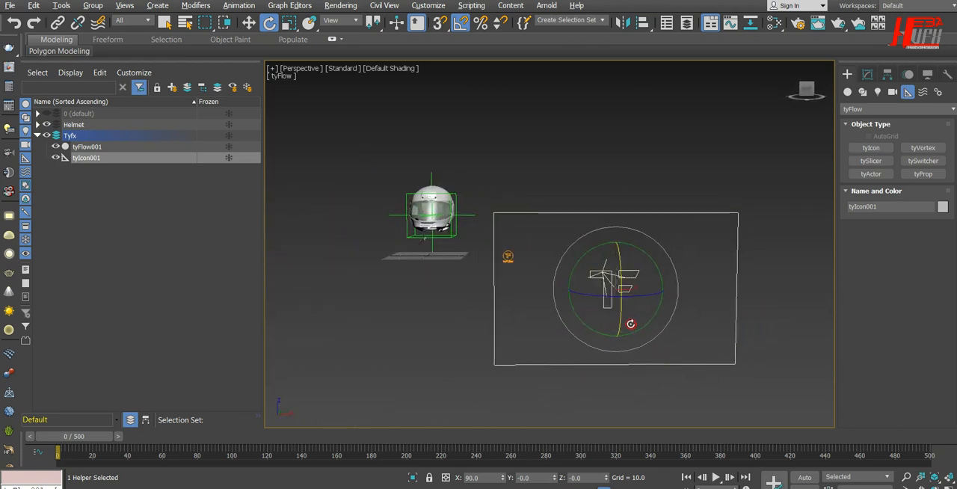
click(289, 23)
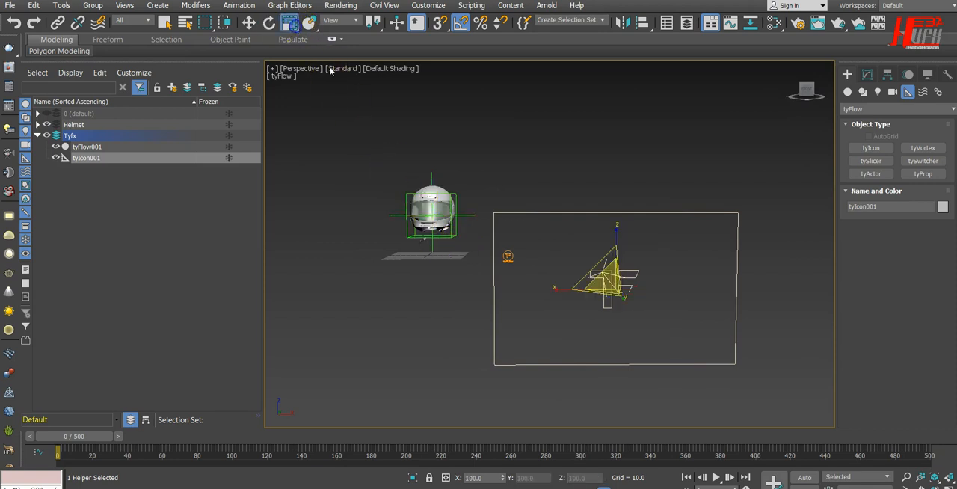
drag(603, 280, 532, 297)
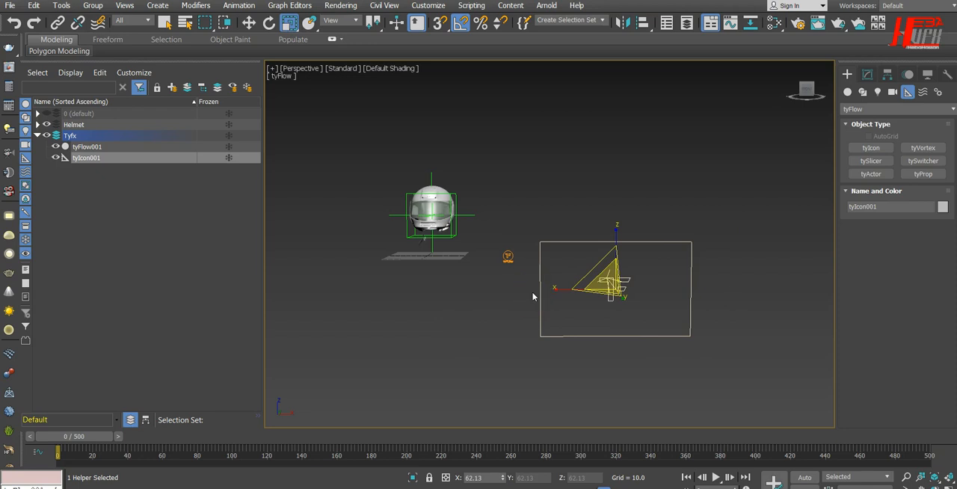
In the top view, move the tyIcon in line with the helmet's centre and nearer to it, to about X 0.8, Y -377
key(t)
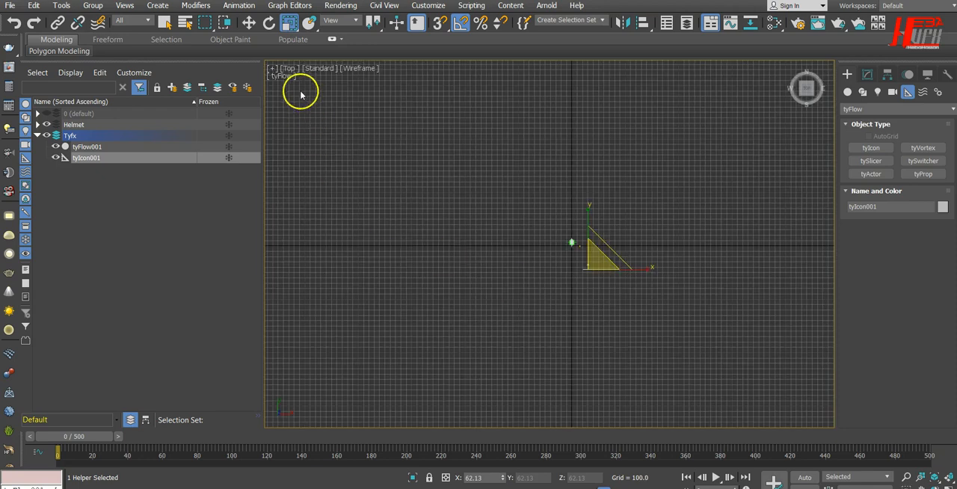
key(w)
scroll(528, 216, up, 8)
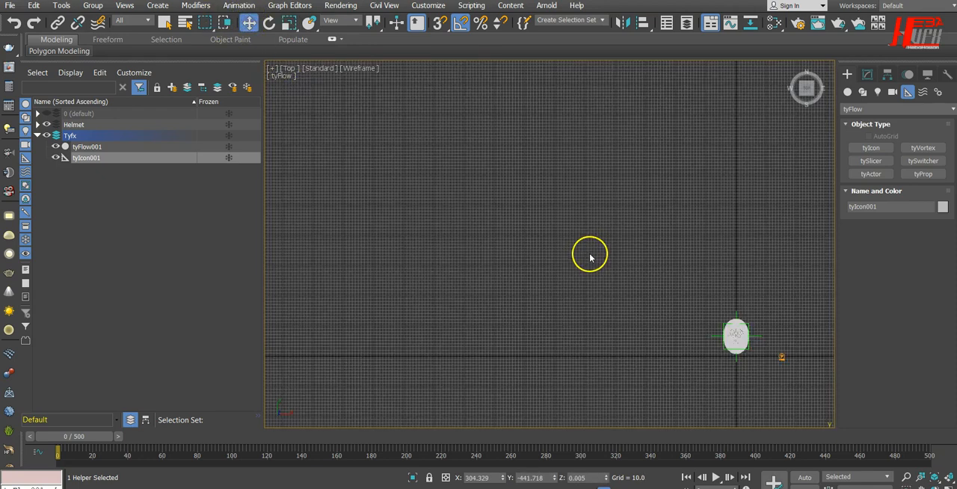
middle_drag(698, 326, 496, 117)
drag(771, 379, 656, 375)
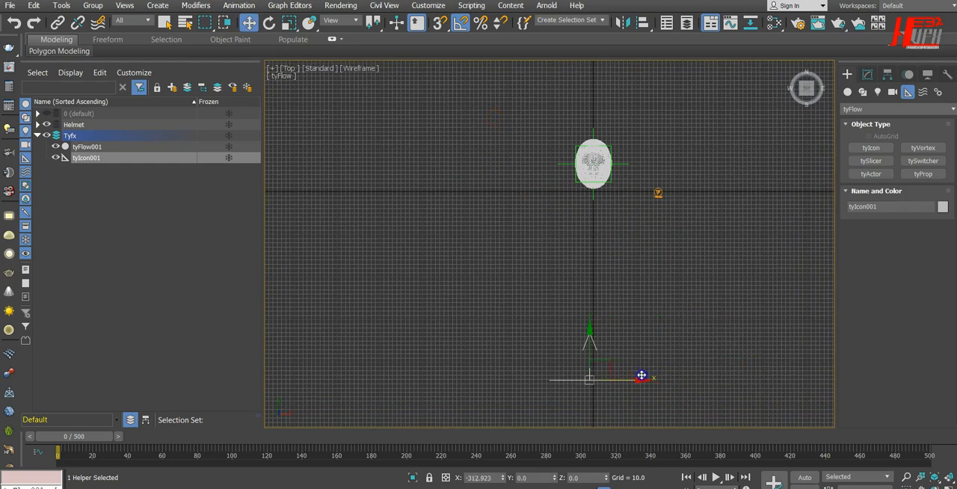
drag(598, 337, 594, 300)
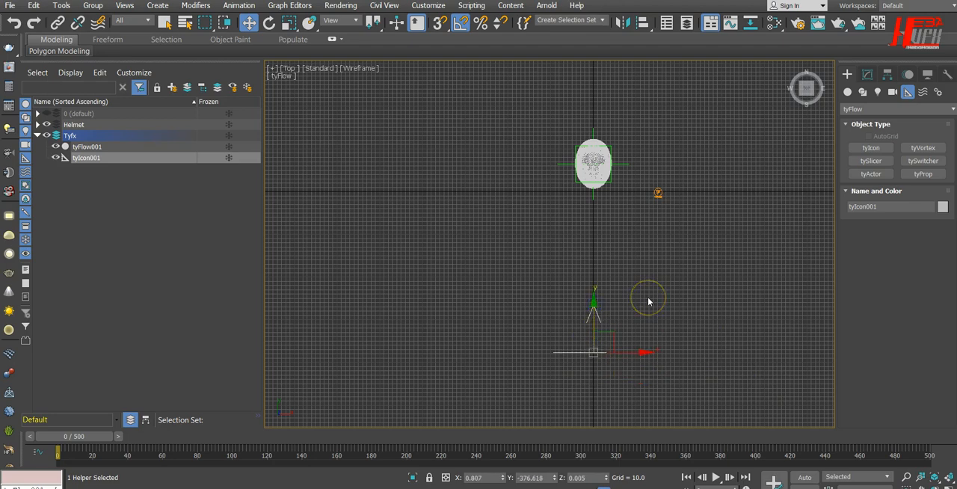
In the left view, raise the tyIcon to helmet height, at about Z 79
key(l)
middle_drag(679, 327, 581, 340)
drag(732, 204, 728, 137)
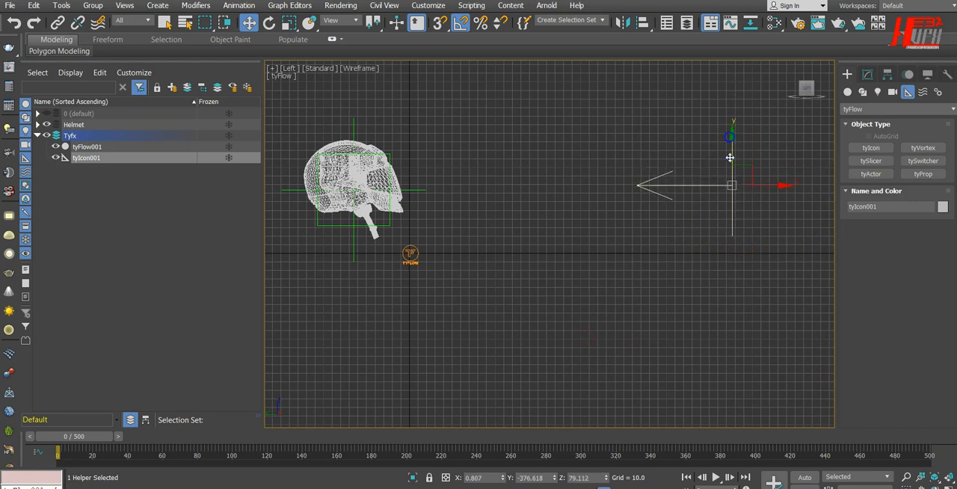
In the front view, scale the tyIcon to about 40 percent in X and 53 percent in Y so it closely frames the helmet
key(f)
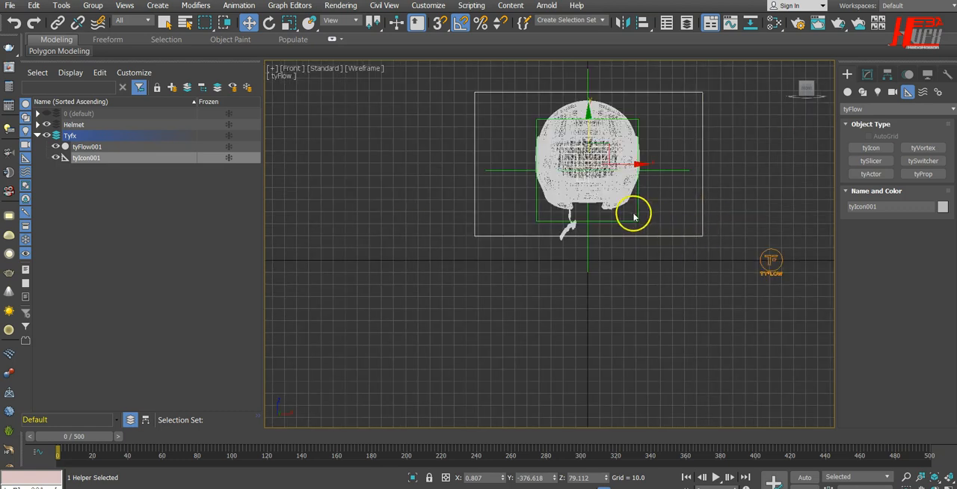
middle_drag(683, 310, 682, 344)
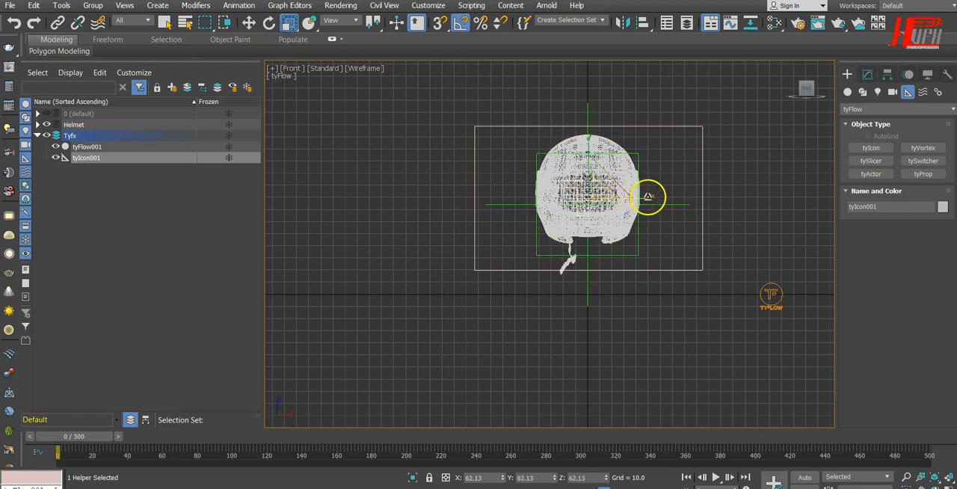
drag(648, 197, 627, 199)
drag(589, 145, 590, 151)
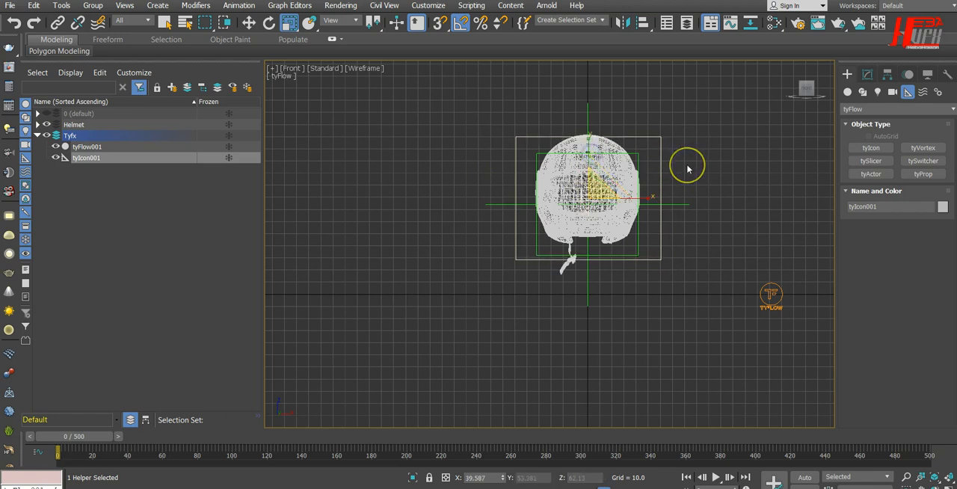
Move the tyIcon up to about Z 84 and return to an angled perspective view
click(247, 22)
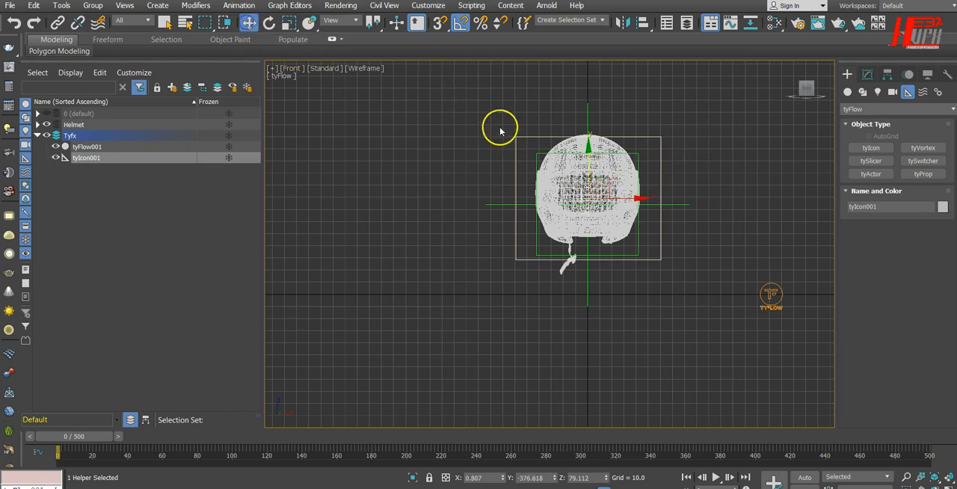
drag(589, 148, 687, 155)
key(p)
mouse_move(447, 294)
alt+middle_down()
mouse_move(643, 317)
mouse_move(726, 315)
mouse_move(596, 333)
alt+middle_up()
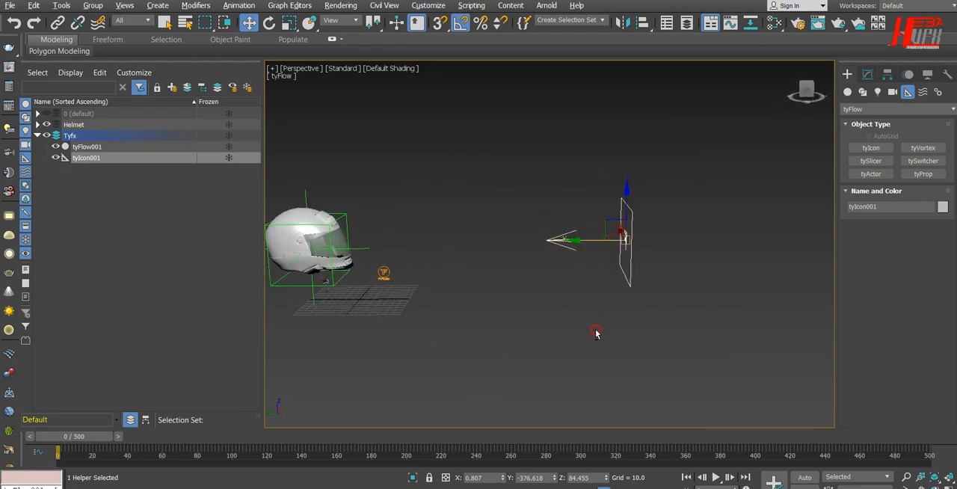
Scrub and play the timeline to check the helmet's motion relative to the tyIcon, and return to frame 0
drag(85, 442, 106, 444)
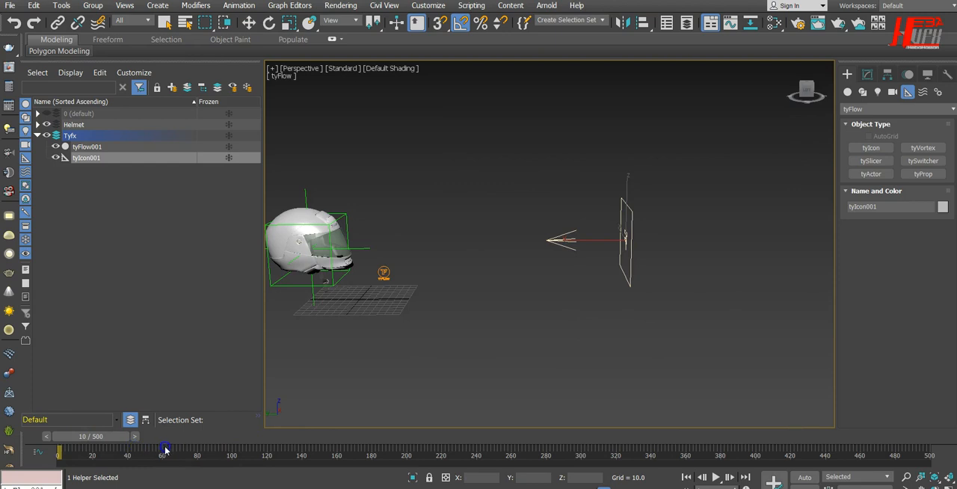
drag(164, 449, 187, 449)
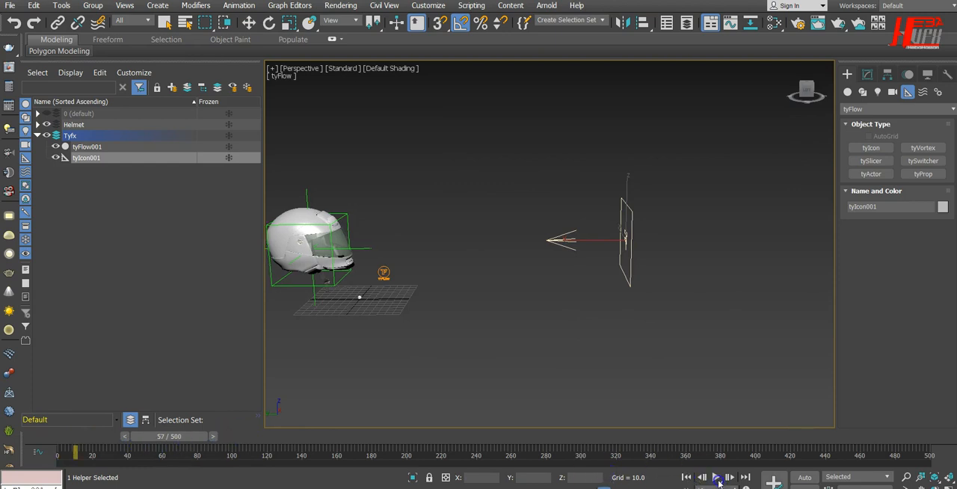
click(685, 478)
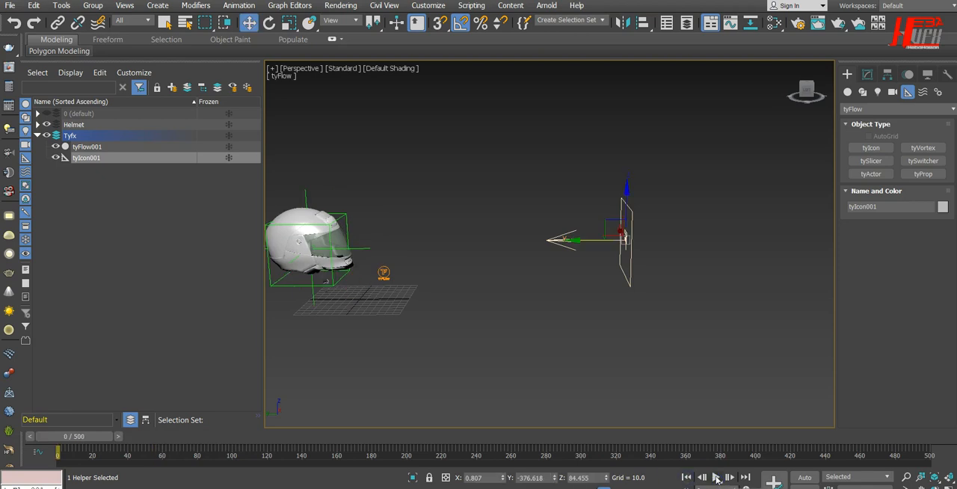
click(716, 478)
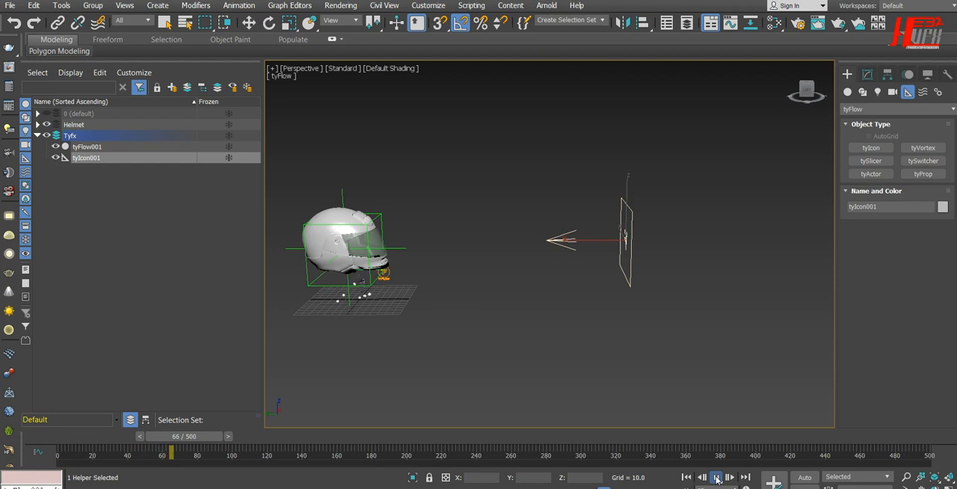
click(717, 478)
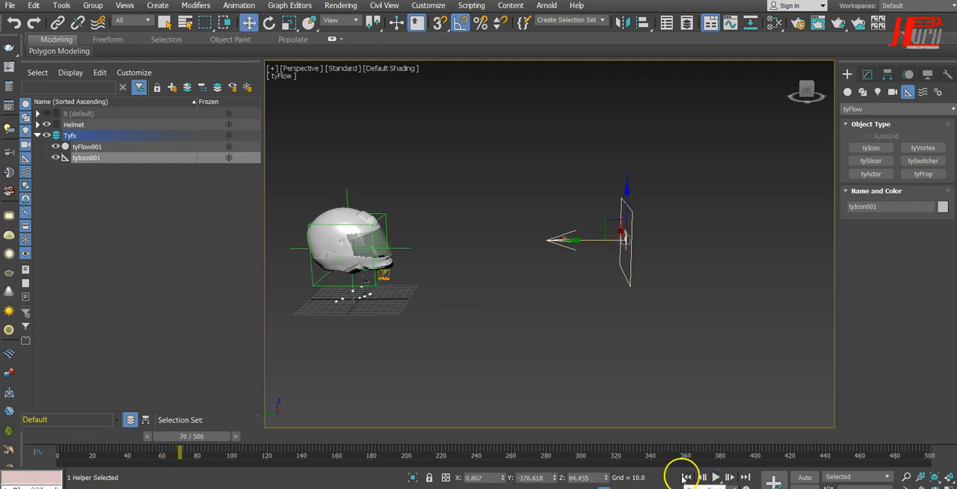
click(685, 476)
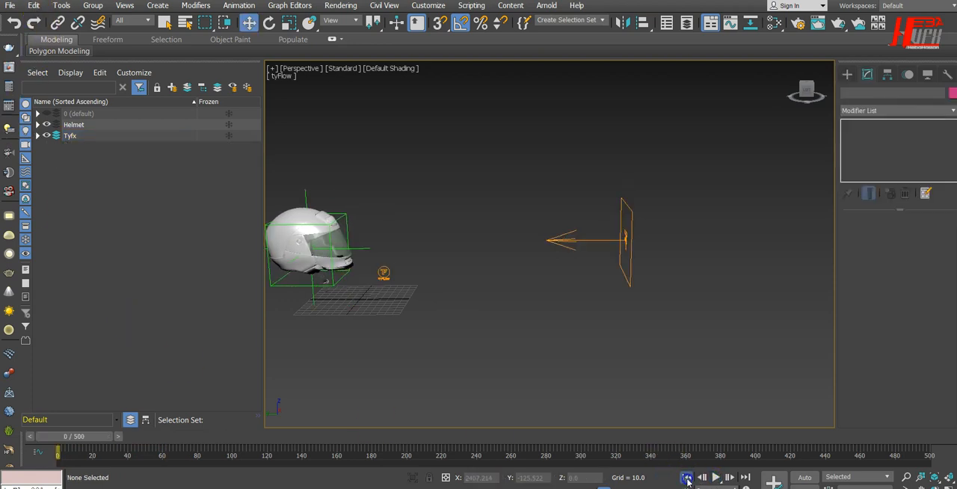
click(717, 478)
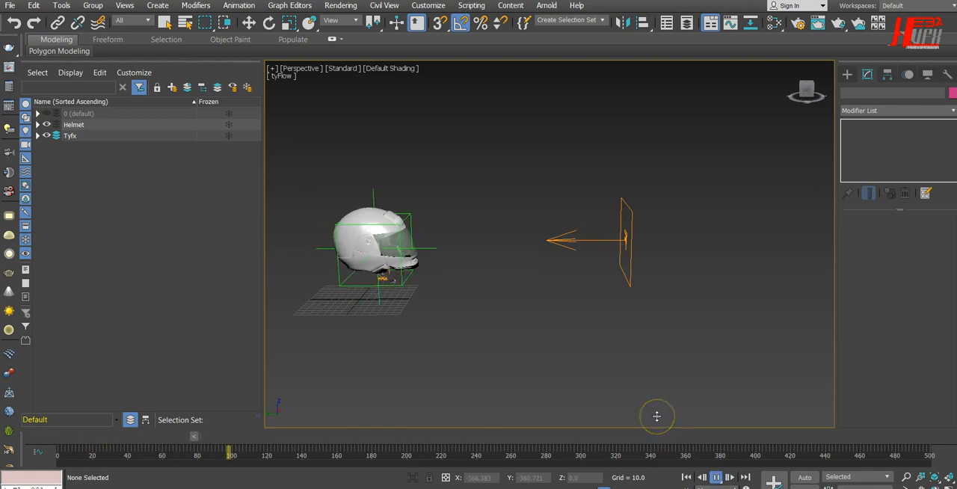
click(716, 477)
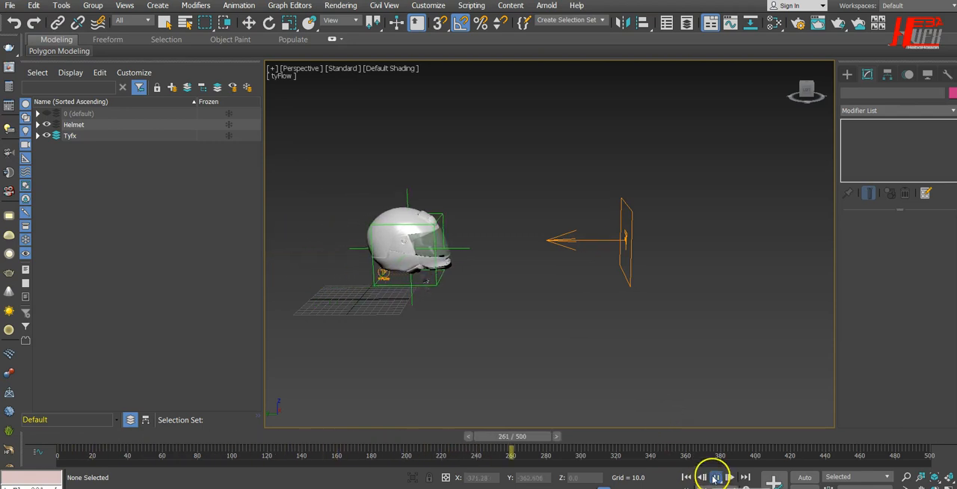
click(686, 477)
Select the tyFlow object, open its editor, and place the editor window beside the helmet
alt+middle_drag(670, 372, 715, 298)
drag(731, 276, 688, 309)
alt+middle_drag(591, 340, 614, 343)
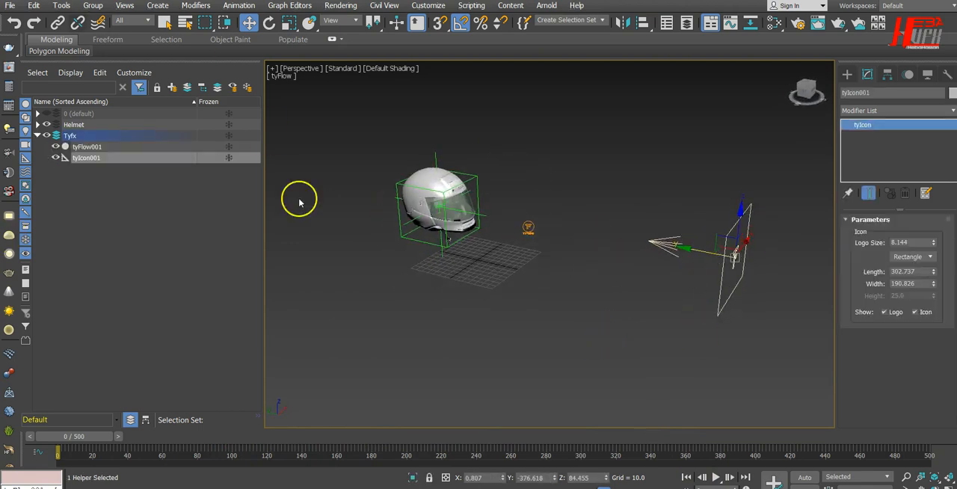
alt+middle_drag(673, 384, 629, 372)
alt+middle_drag(739, 354, 688, 353)
middle_drag(737, 325, 645, 297)
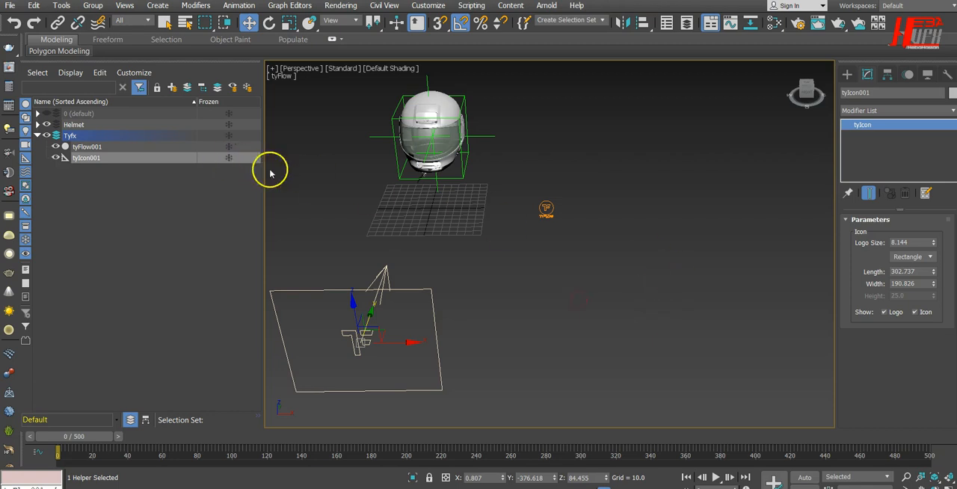
drag(572, 176, 514, 243)
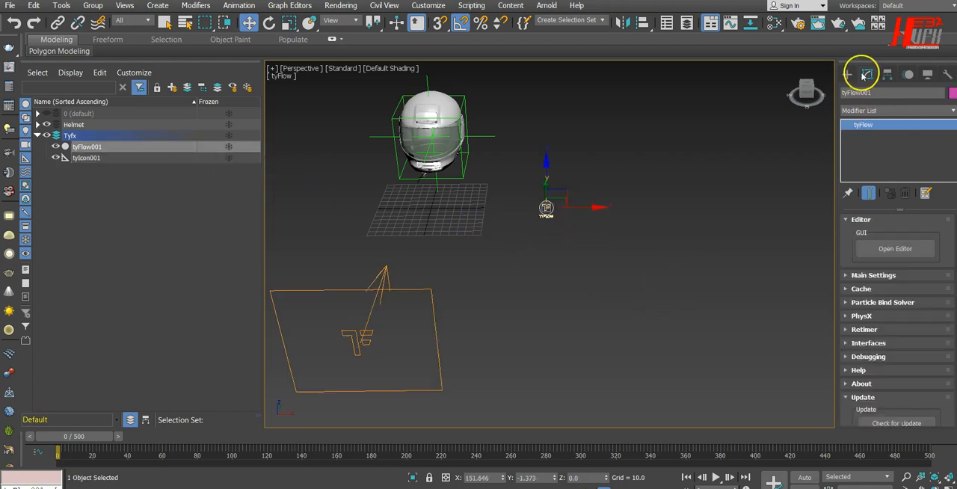
click(895, 249)
drag(507, 53, 801, 63)
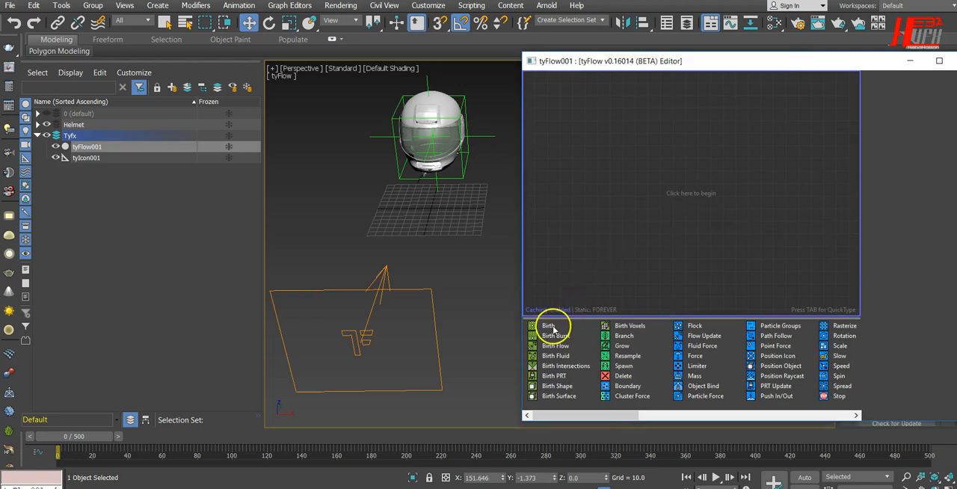
Add a Birth operator as a new event in the flow and set its total to 40 particles
drag(553, 329, 656, 132)
drag(606, 110, 599, 113)
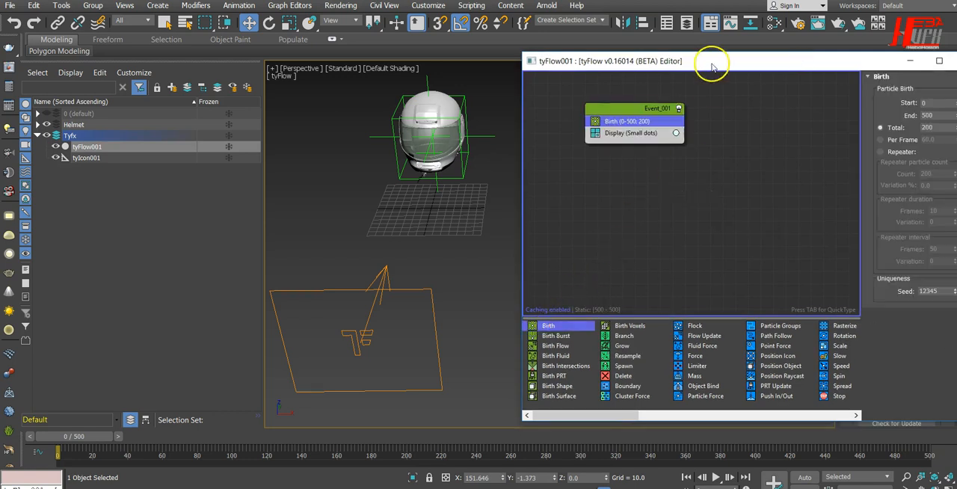
drag(731, 65, 696, 69)
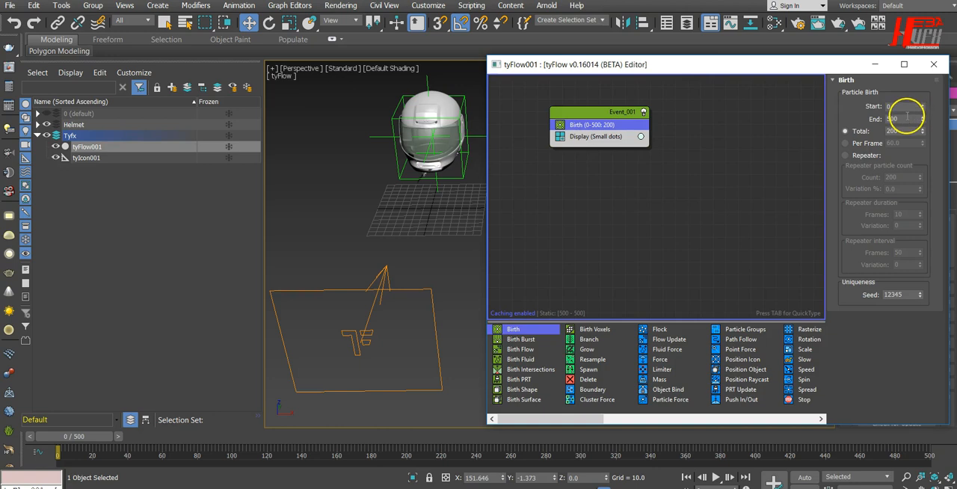
drag(905, 119, 848, 118)
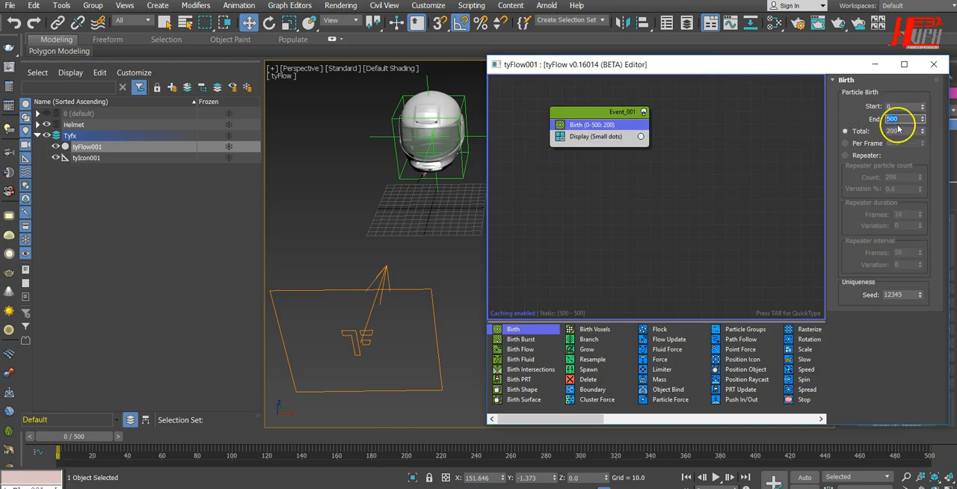
drag(903, 132, 809, 133)
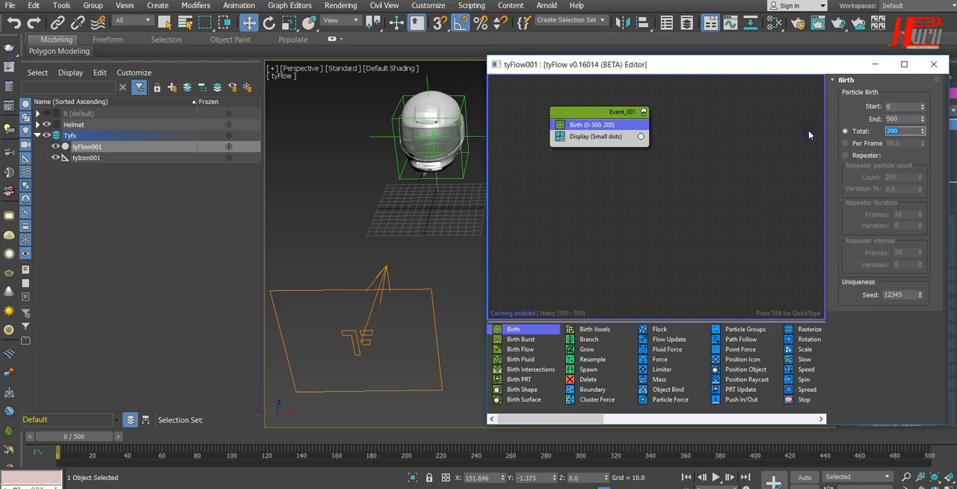
text(4)
Set the event's Display operator type to Geometry
click(611, 138)
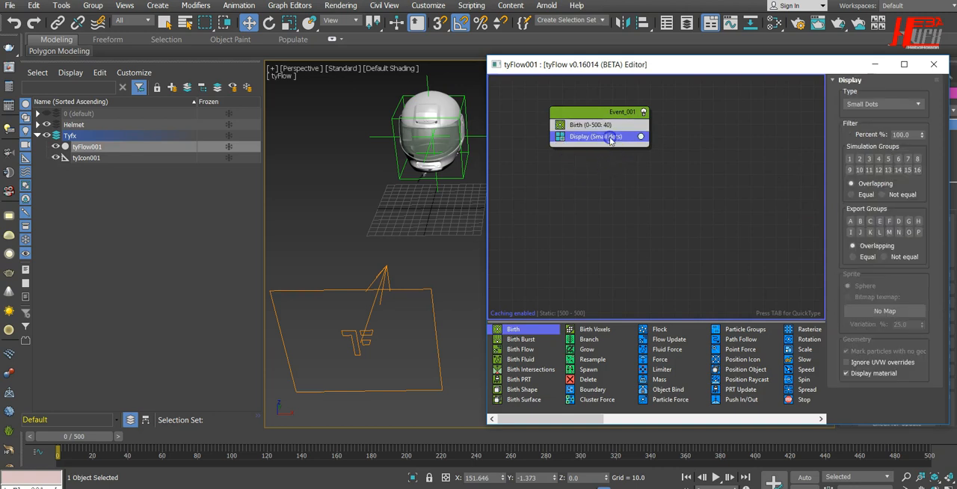
click(879, 106)
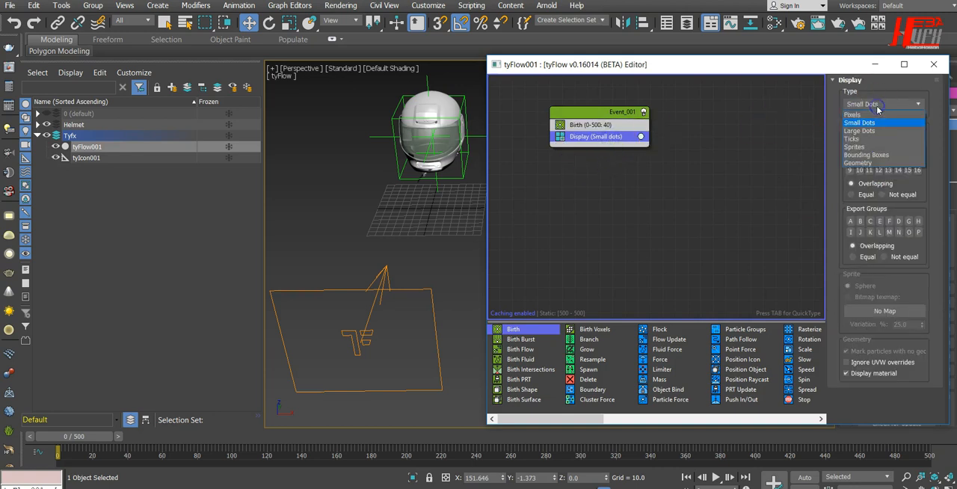
click(873, 162)
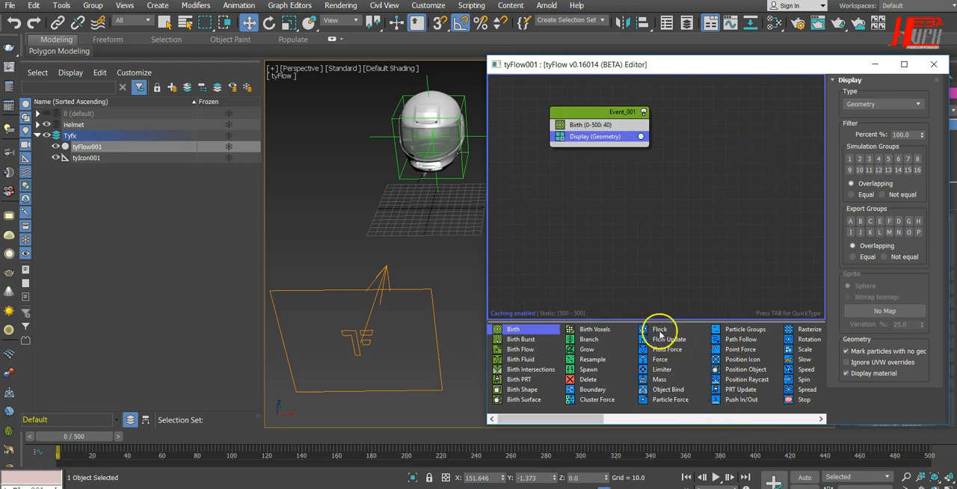
Add a Shape operator between Birth and Display, and set its 3D mesh type to Sphere (HiRes)
drag(557, 418, 652, 424)
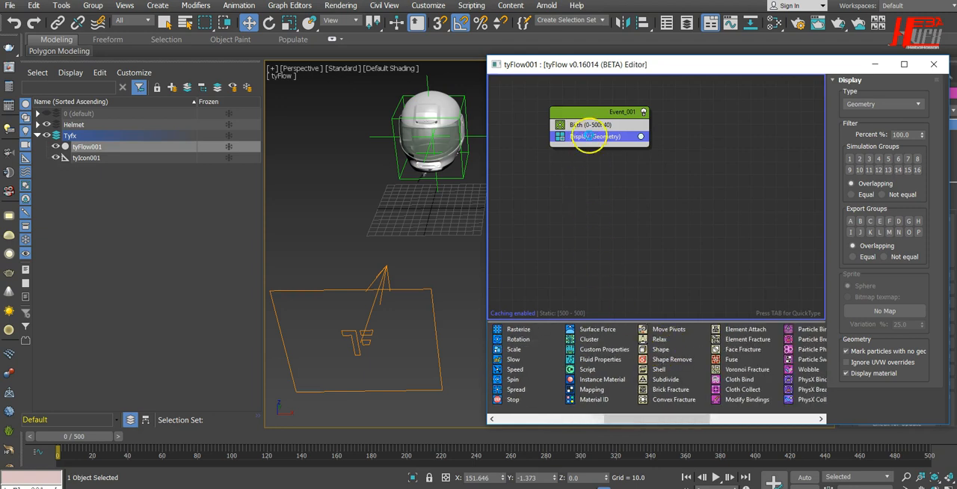
drag(661, 350, 591, 131)
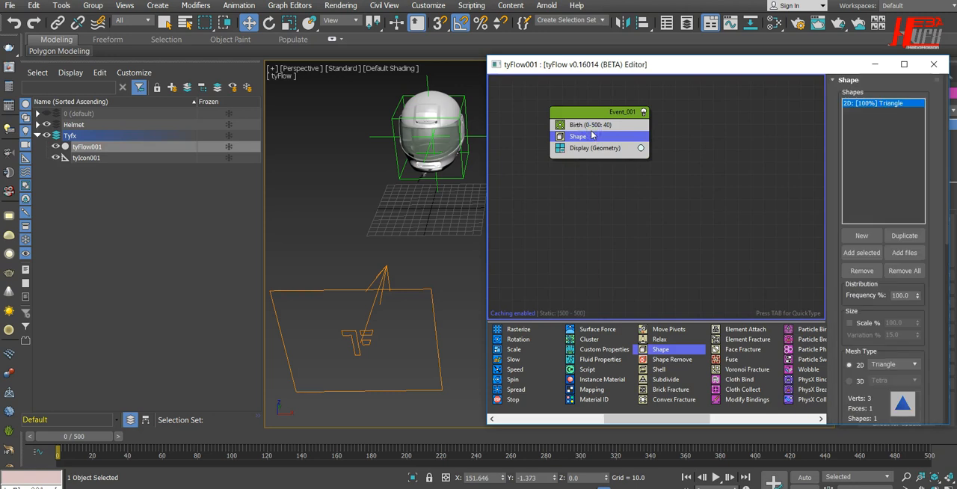
click(860, 381)
drag(878, 396, 888, 266)
click(897, 258)
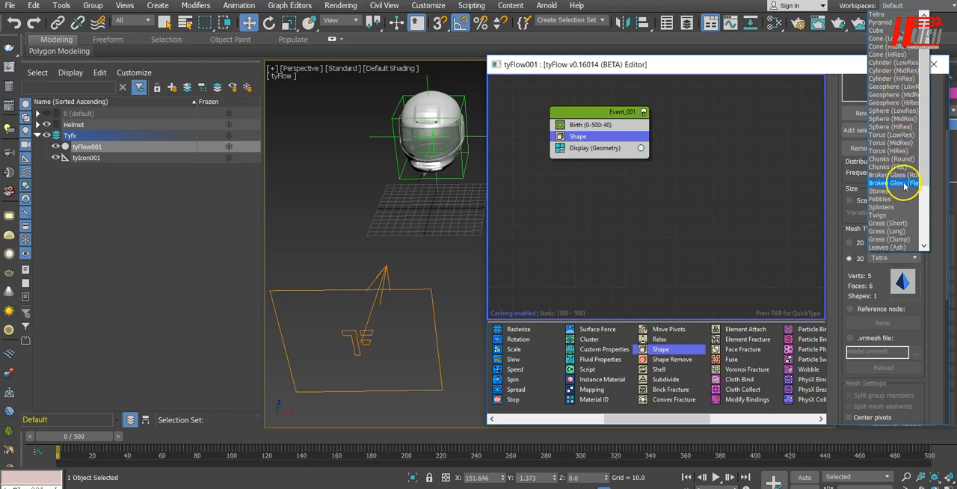
click(912, 129)
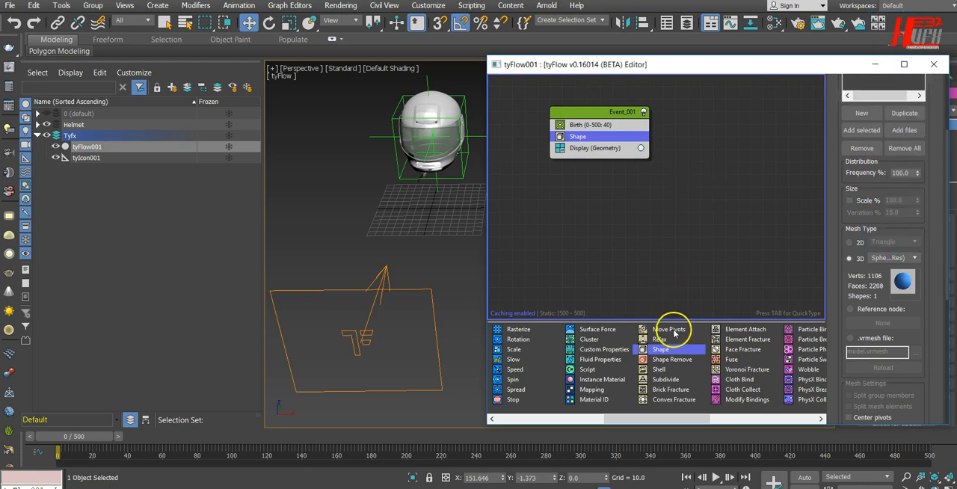
mouse_move(75, 437)
mouse_down()
mouse_move(127, 443)
mouse_move(64, 438)
mouse_up()
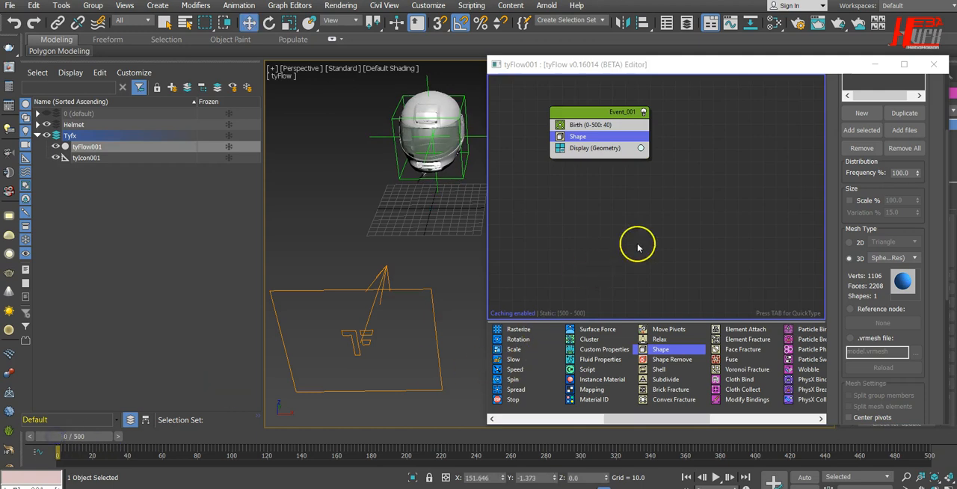
Add a Position Icon operator below Shape and pick the tyIcon in the viewport as its emission icon
drag(631, 418, 563, 419)
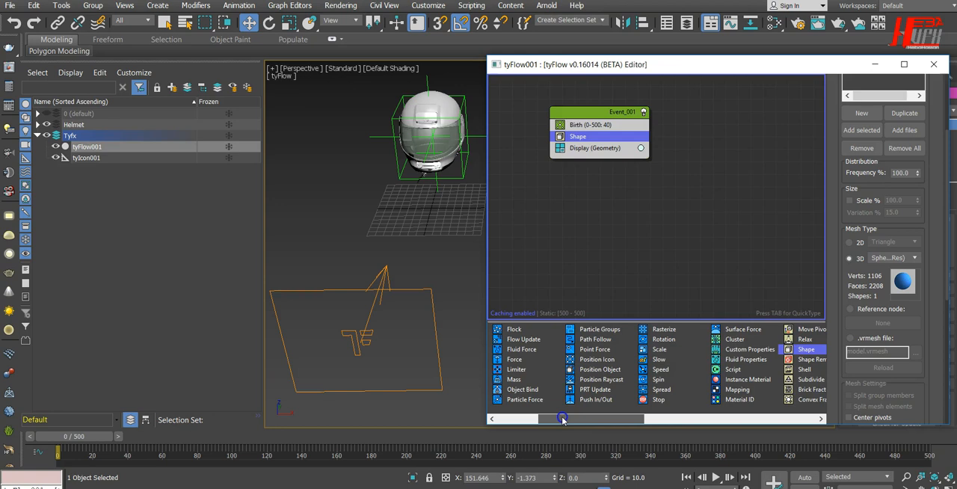
drag(619, 358, 612, 341)
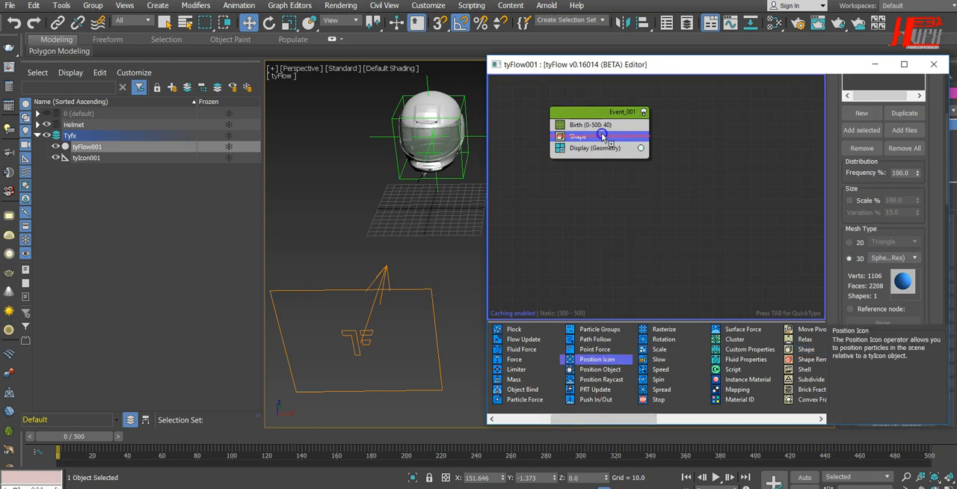
drag(602, 144, 602, 145)
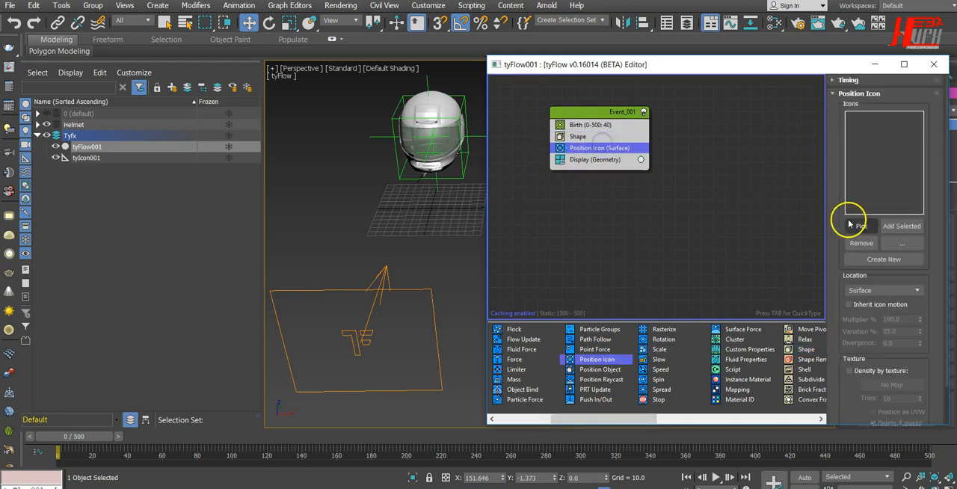
click(863, 226)
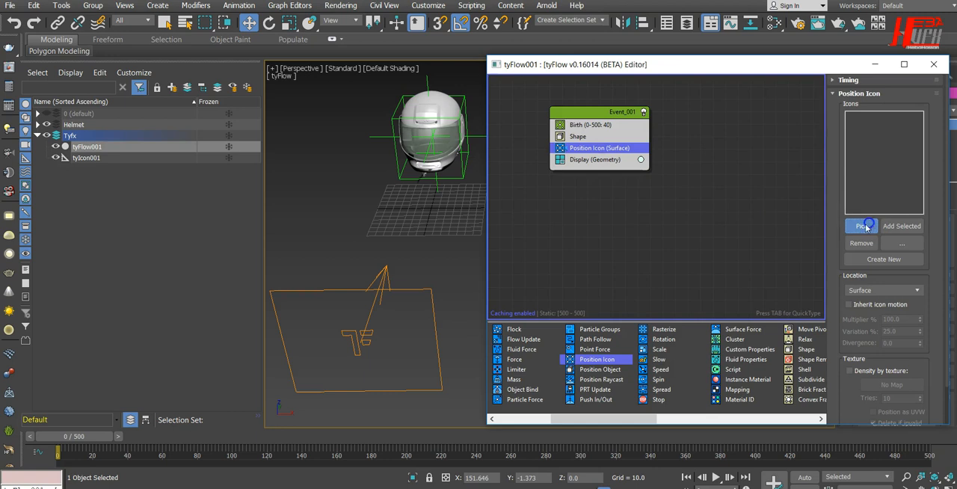
click(336, 290)
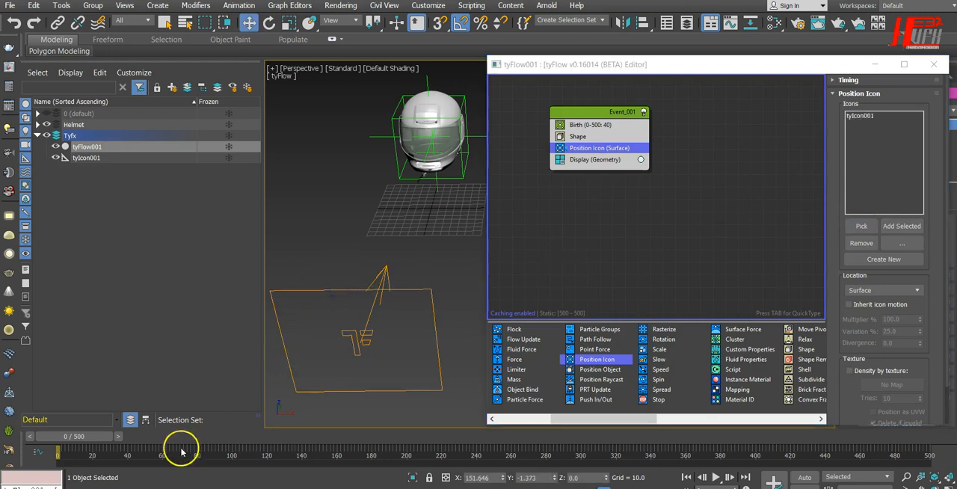
mouse_move(75, 438)
mouse_down()
mouse_move(246, 440)
mouse_move(150, 440)
mouse_move(115, 452)
mouse_move(243, 448)
mouse_move(187, 453)
mouse_move(90, 449)
mouse_move(247, 437)
mouse_move(67, 440)
mouse_up()
key(w)
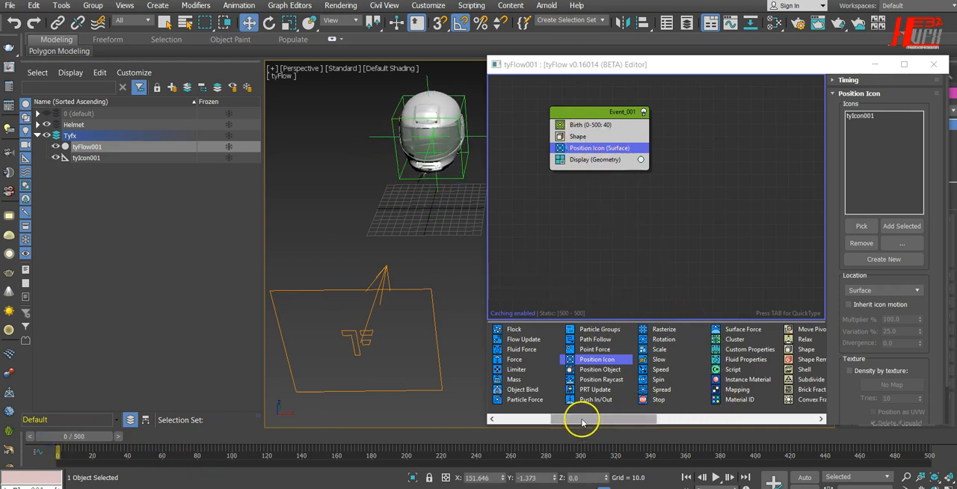
Add a Scale operator below Position Icon with a scale value of 600% and a scale variation of 45% on all axes
drag(660, 350, 605, 257)
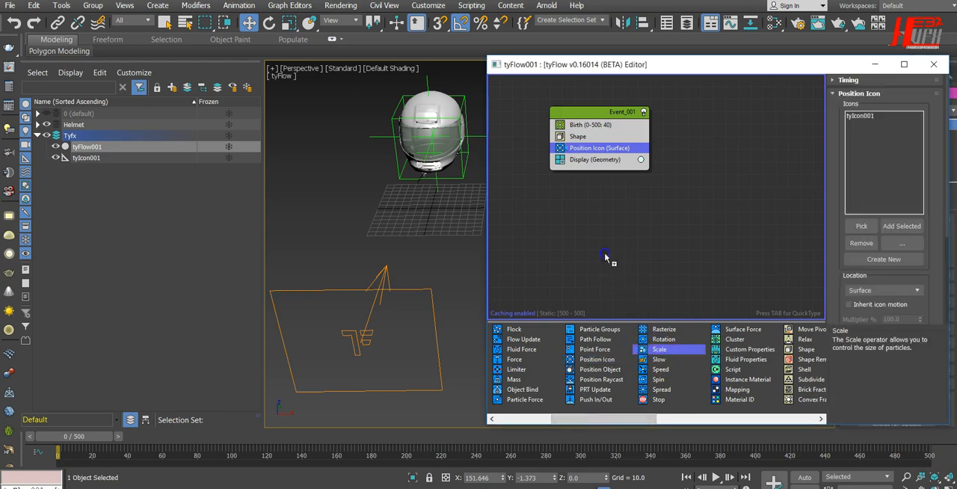
drag(593, 154, 593, 156)
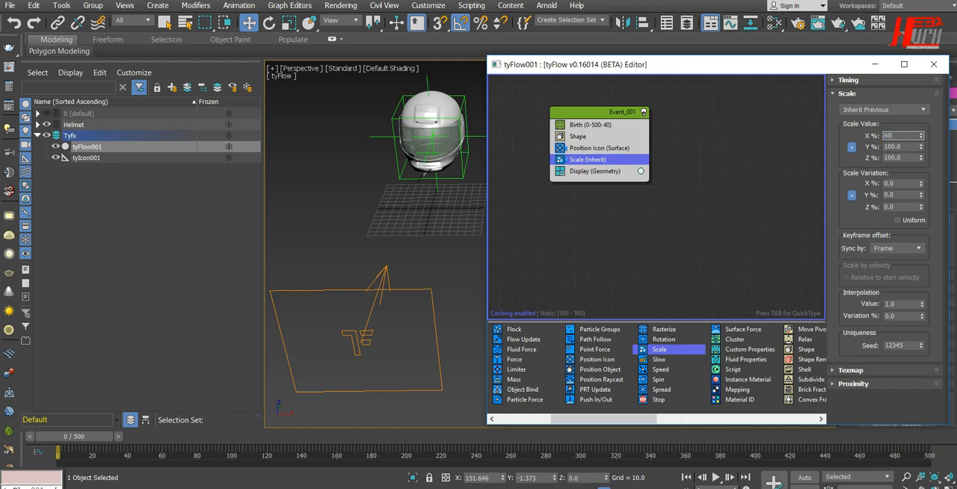
click(909, 183)
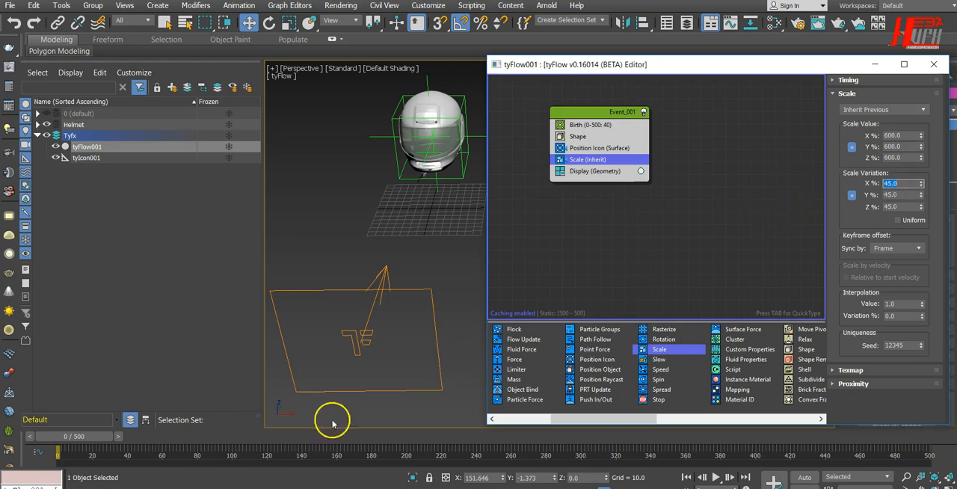
click(95, 441)
drag(94, 441, 72, 449)
click(559, 321)
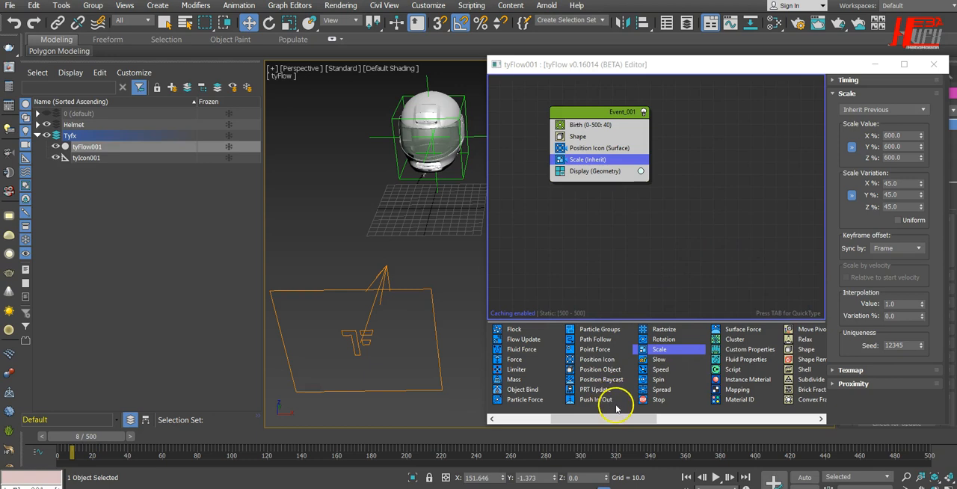
Add a Speed operator below Scale, preview the particle motion, and set the speed magnitude to 7
drag(621, 419, 593, 416)
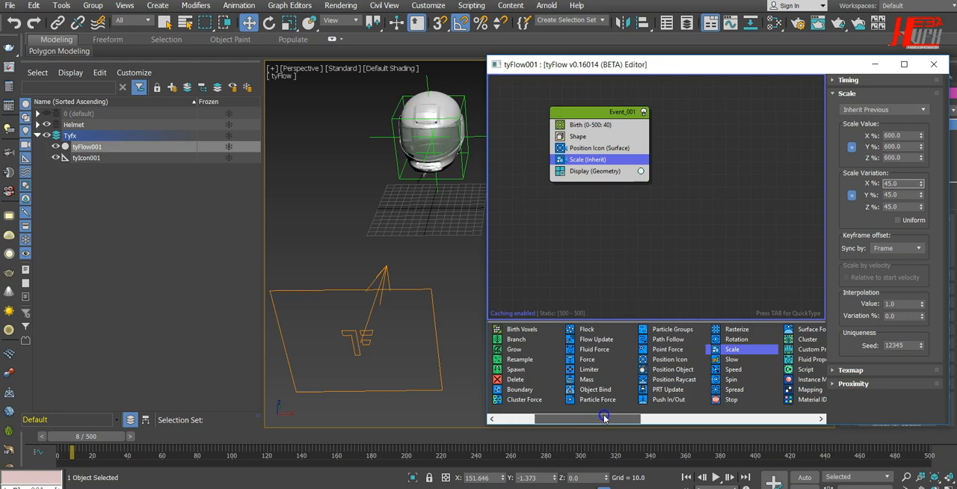
drag(604, 418, 610, 417)
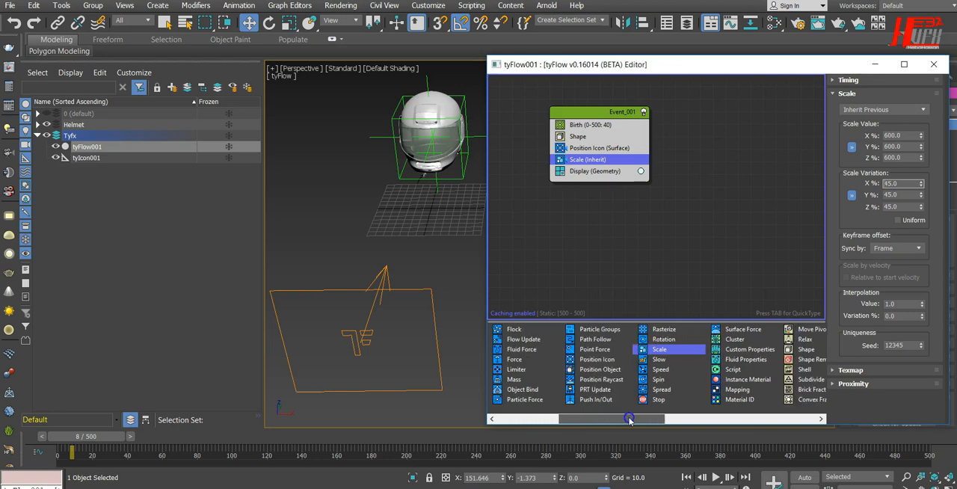
drag(662, 370, 572, 139)
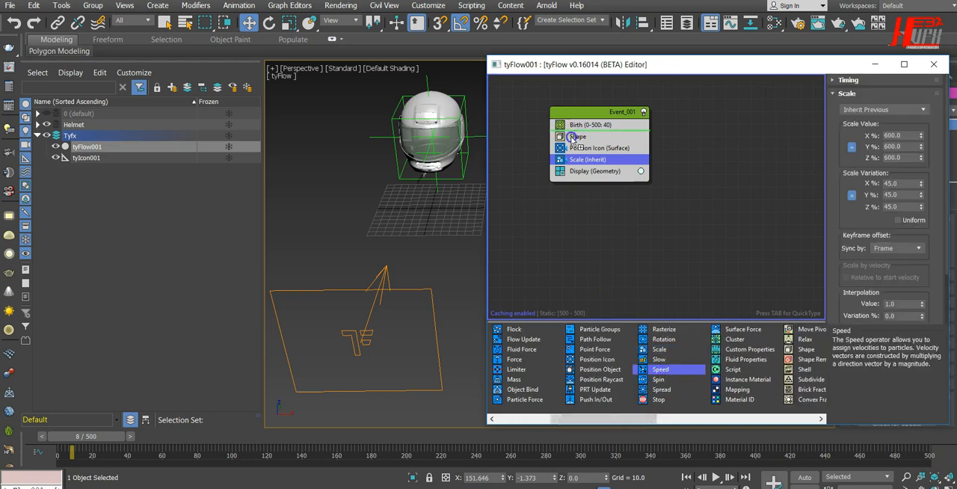
drag(580, 173, 580, 172)
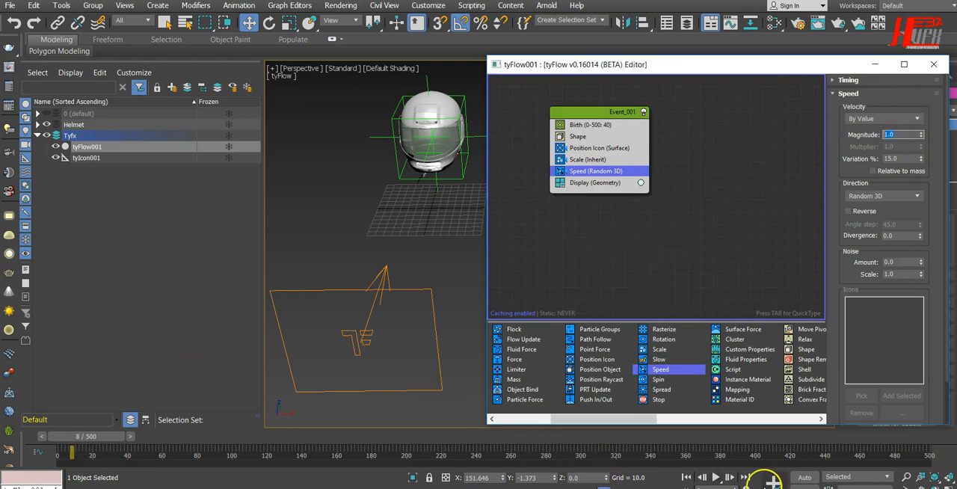
click(718, 477)
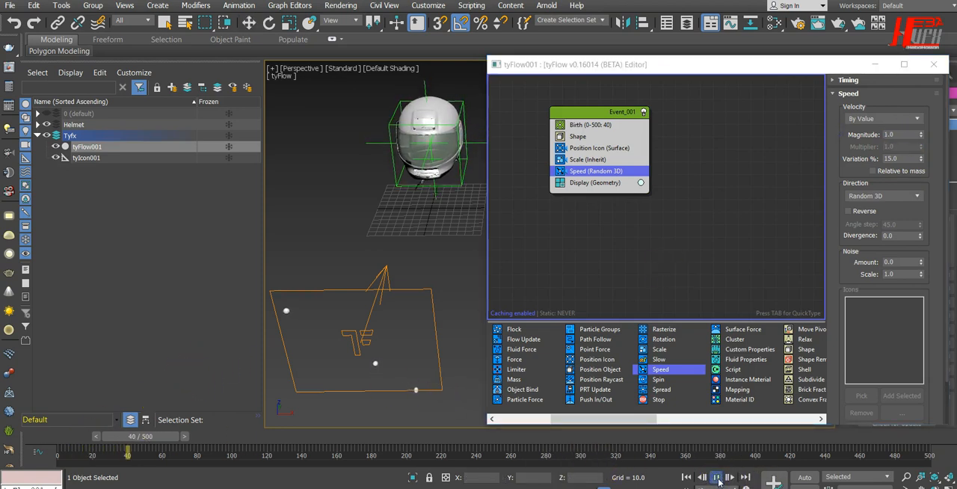
click(717, 479)
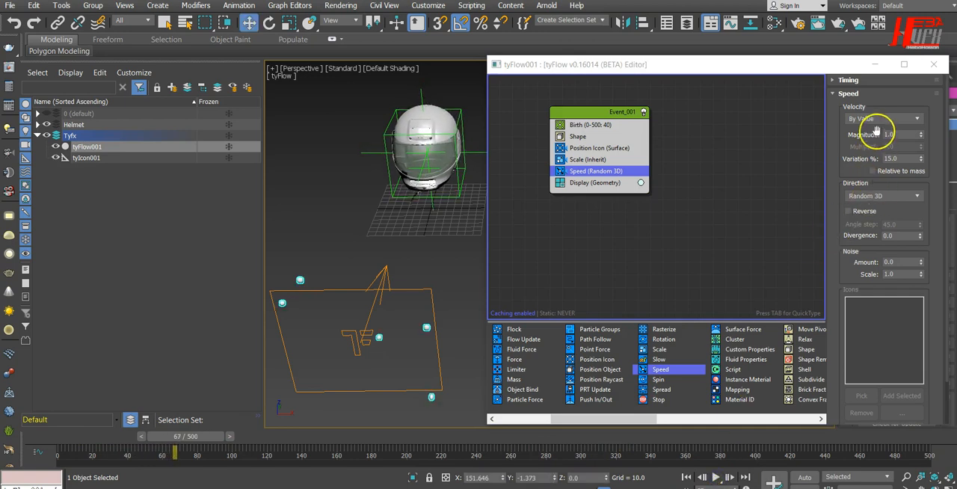
drag(898, 134, 858, 134)
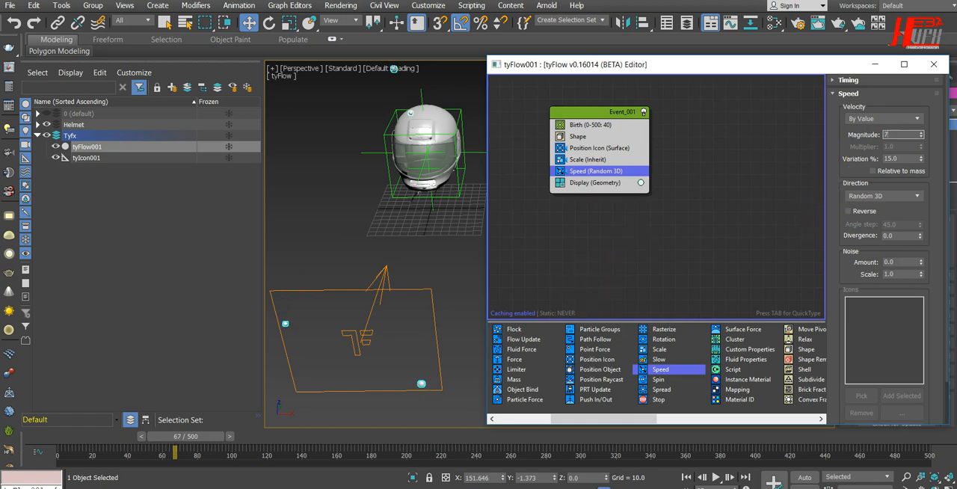
Set the Speed operator's direction to Along Icon Arrow and pick the tyIcon as its direction icon
alt+middle_drag(433, 291, 389, 263)
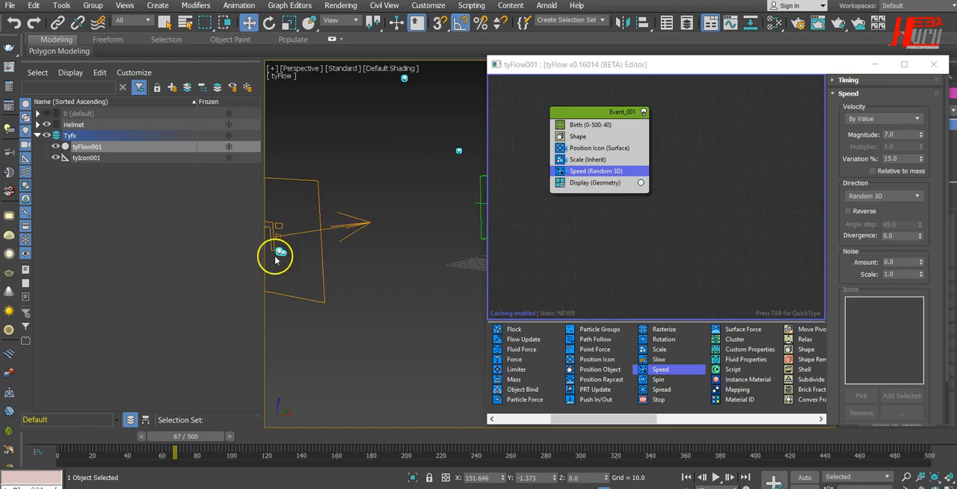
drag(262, 304, 180, 304)
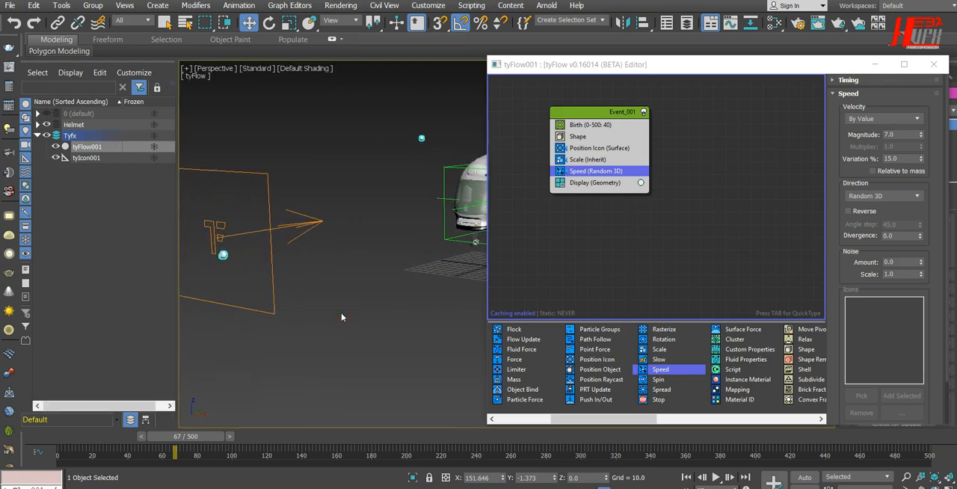
click(880, 196)
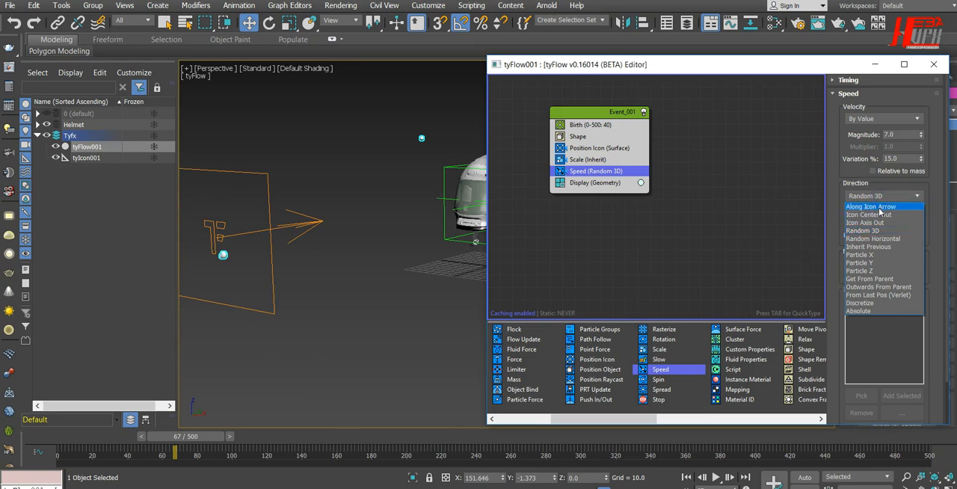
click(880, 208)
click(862, 395)
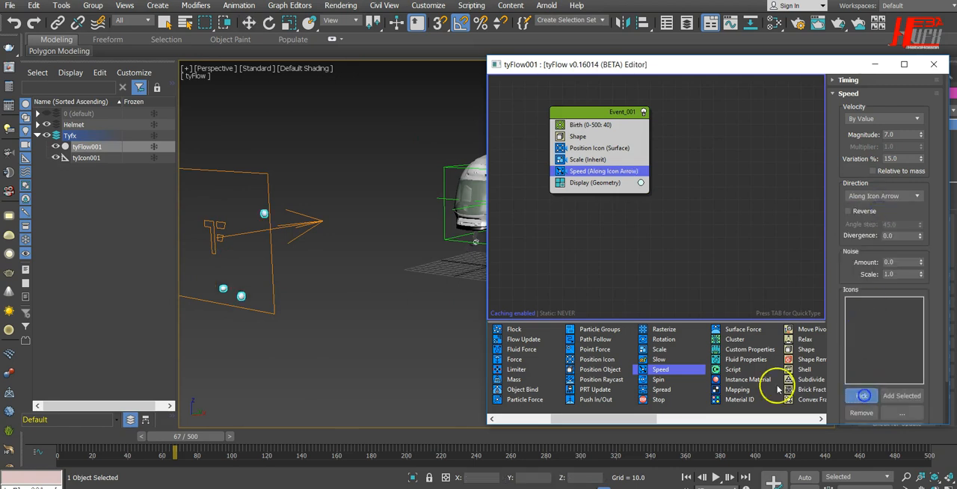
click(265, 180)
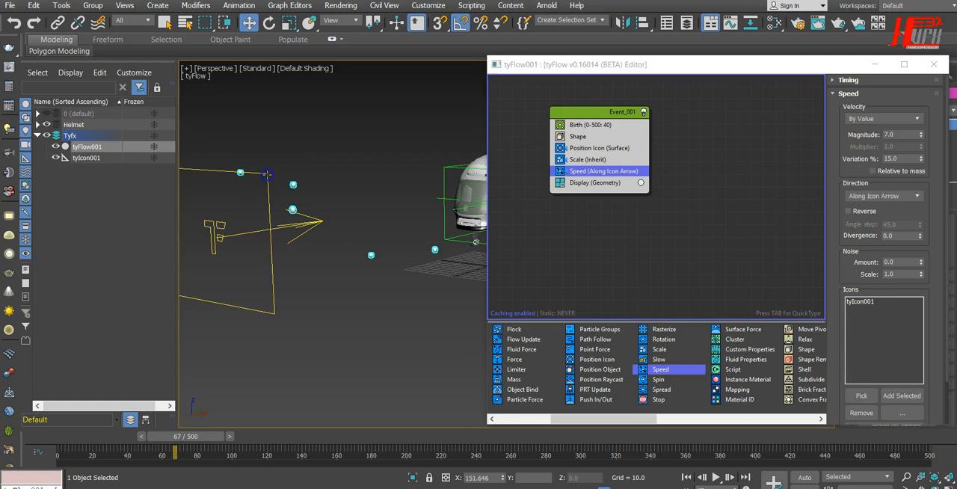
Play the simulation from frame 0 in a side view of the icon, and set the Speed operator's variation to 35%
alt+middle_drag(425, 344, 394, 349)
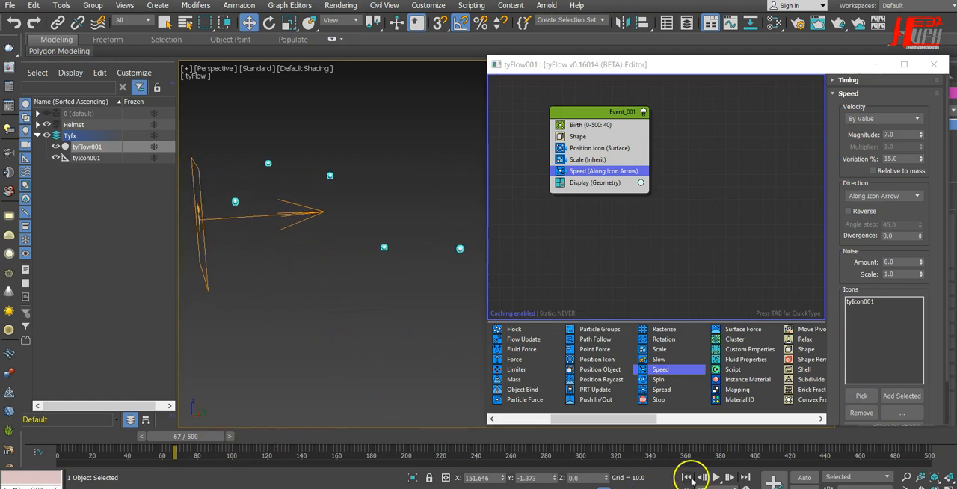
click(688, 479)
click(717, 478)
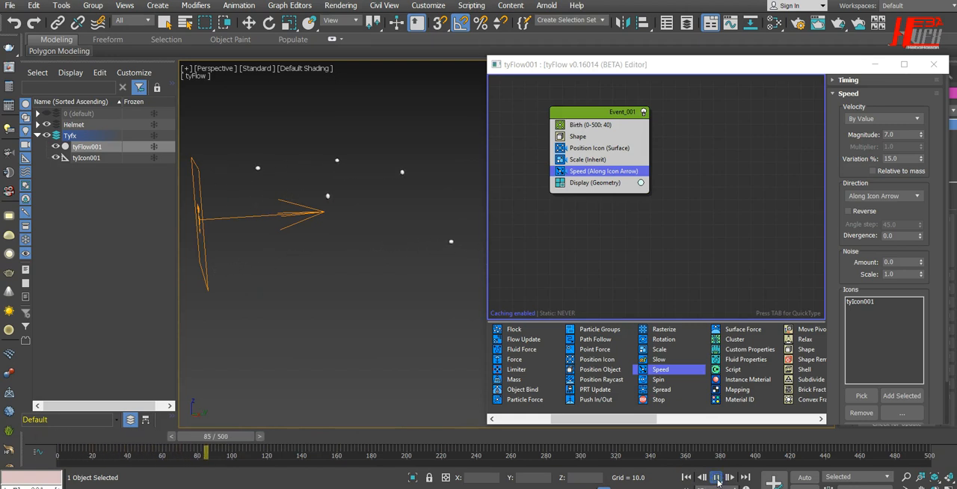
click(717, 478)
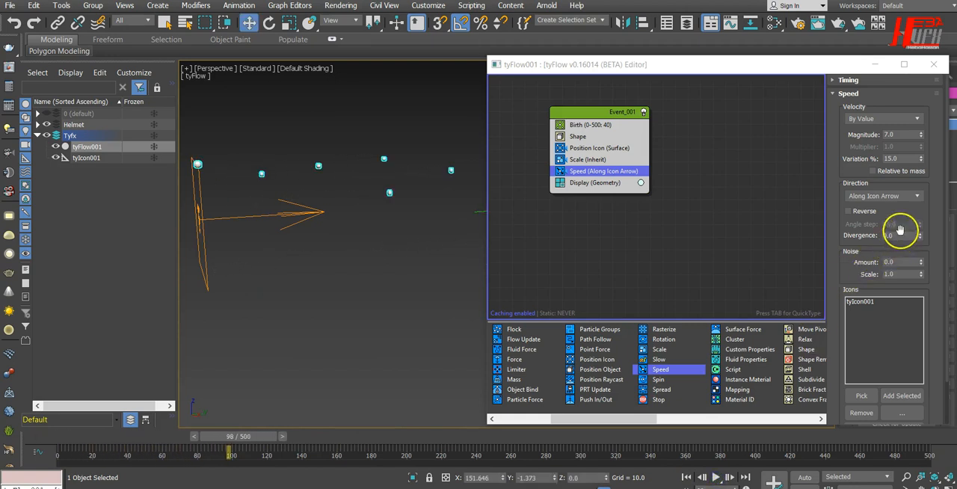
click(908, 159)
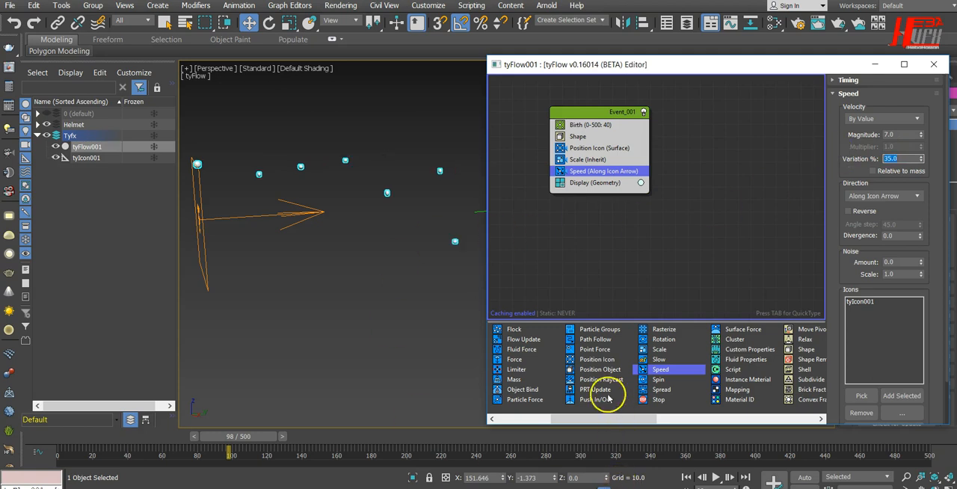
Replay the simulation, move the editor window clear of the viewport, check the particles through the camera view, and return to frame 0
click(687, 477)
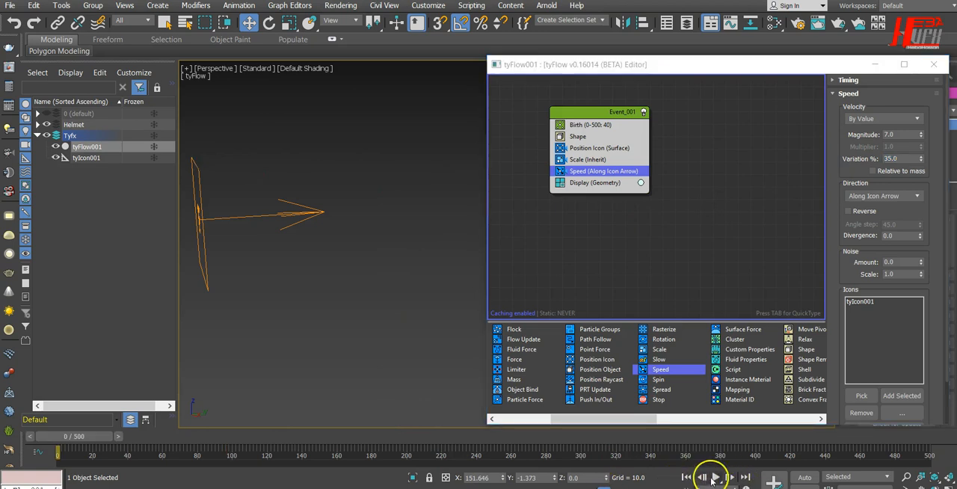
click(716, 477)
click(716, 477)
drag(844, 68, 120, 69)
middle_drag(410, 254, 531, 268)
key(c)
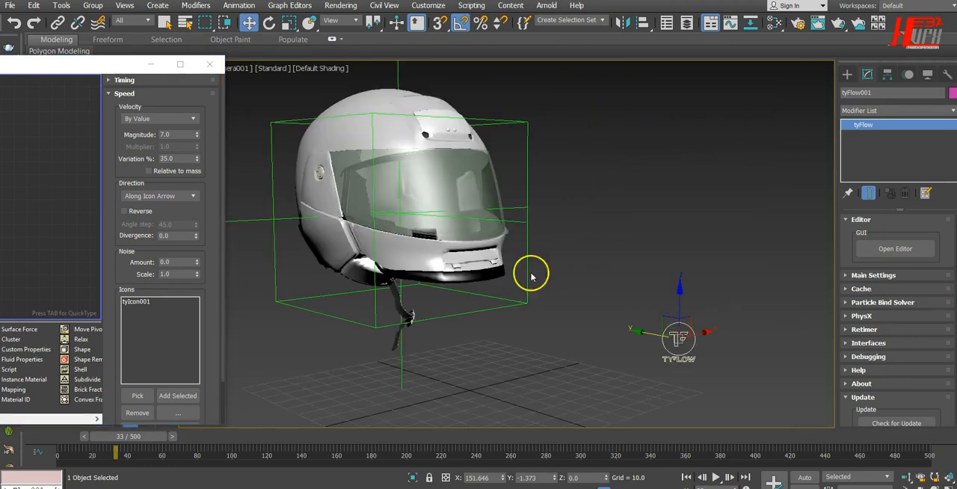
click(716, 477)
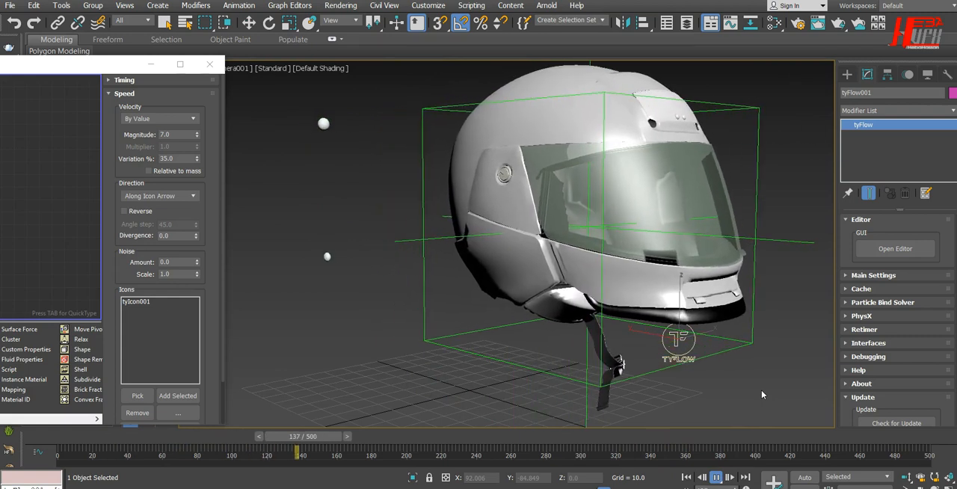
click(686, 477)
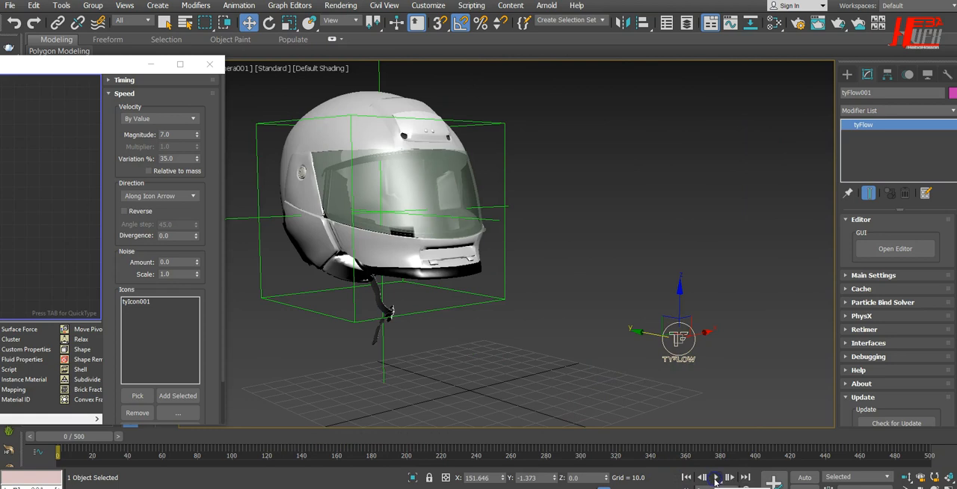
Play the simulation through the camera view and return to frame 0
click(716, 477)
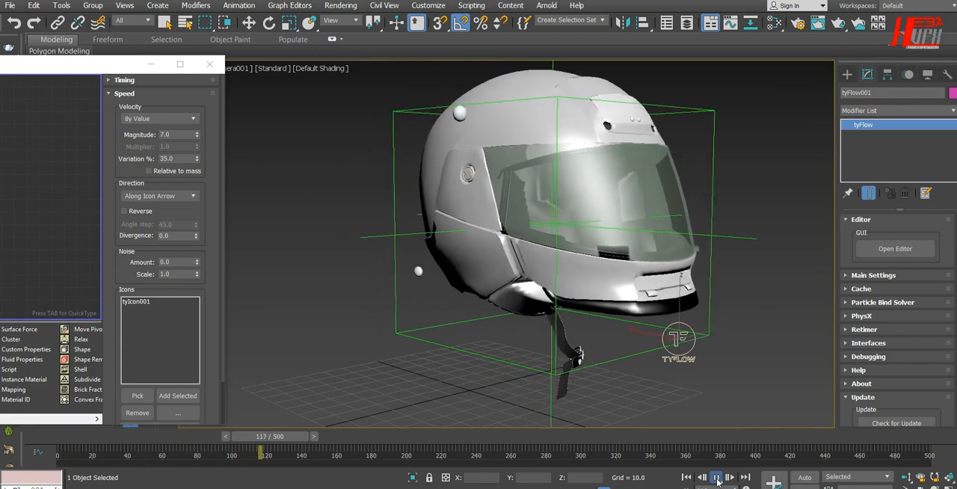
click(717, 481)
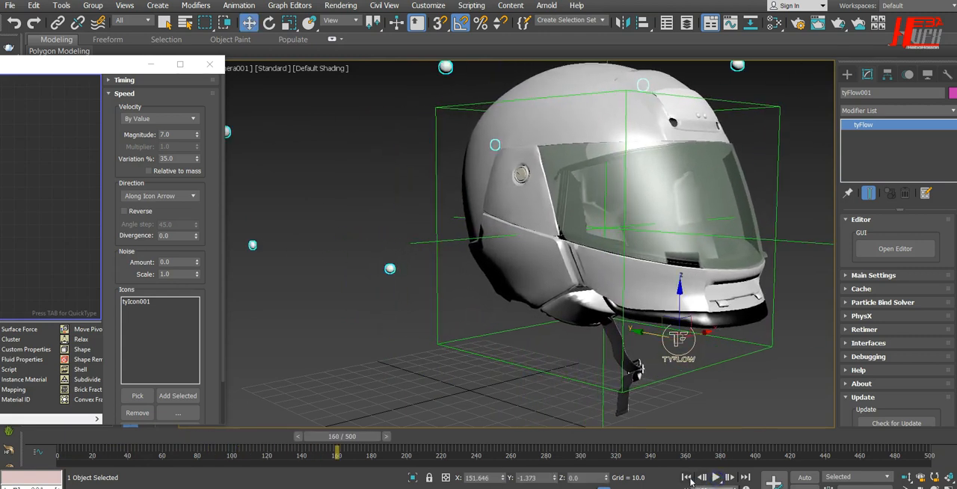
click(687, 478)
In the perspective view, move the tyIcon about 63 units along Y toward the helmet, preview the simulation, and return to frame 0
key(p)
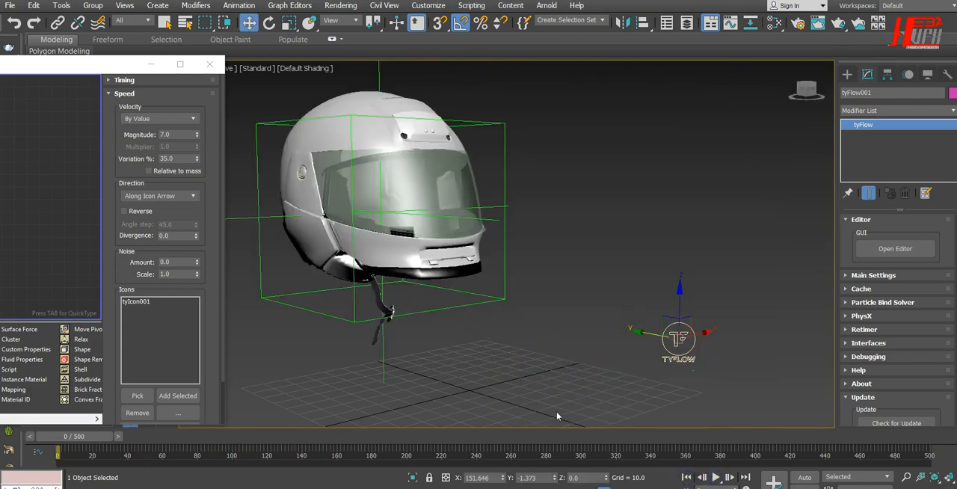
scroll(554, 382, down, 3)
alt+middle_drag(626, 367, 605, 311)
click(661, 284)
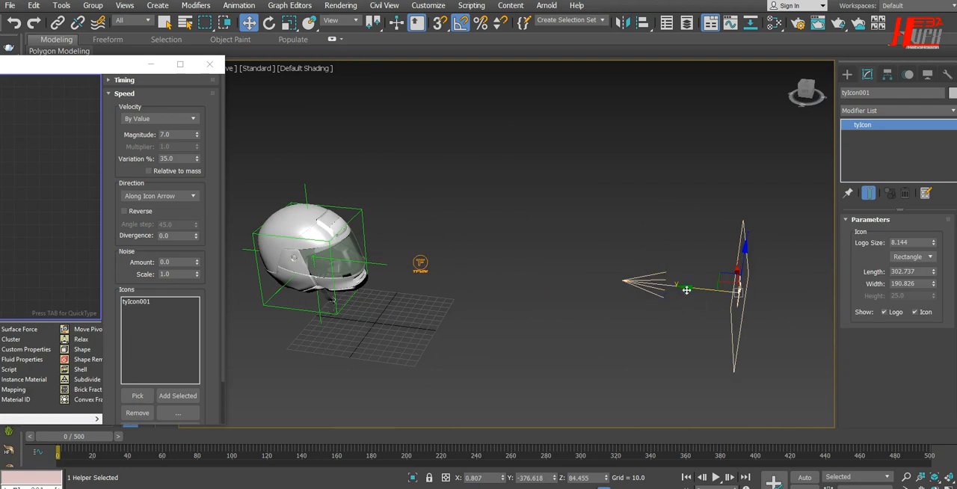
drag(691, 287, 623, 281)
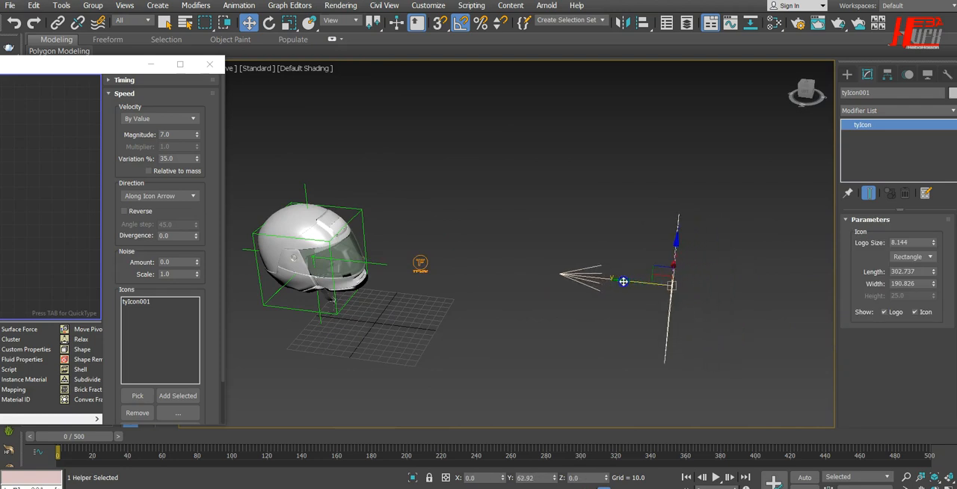
click(715, 477)
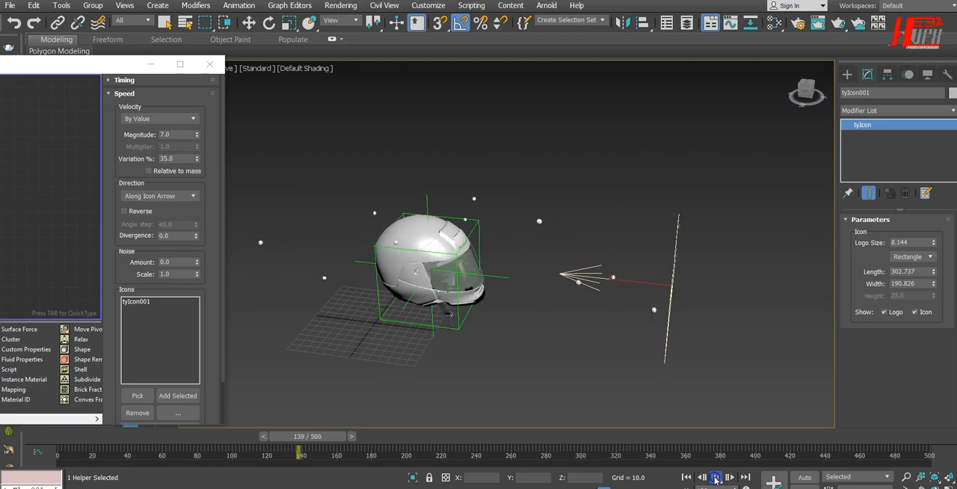
click(716, 477)
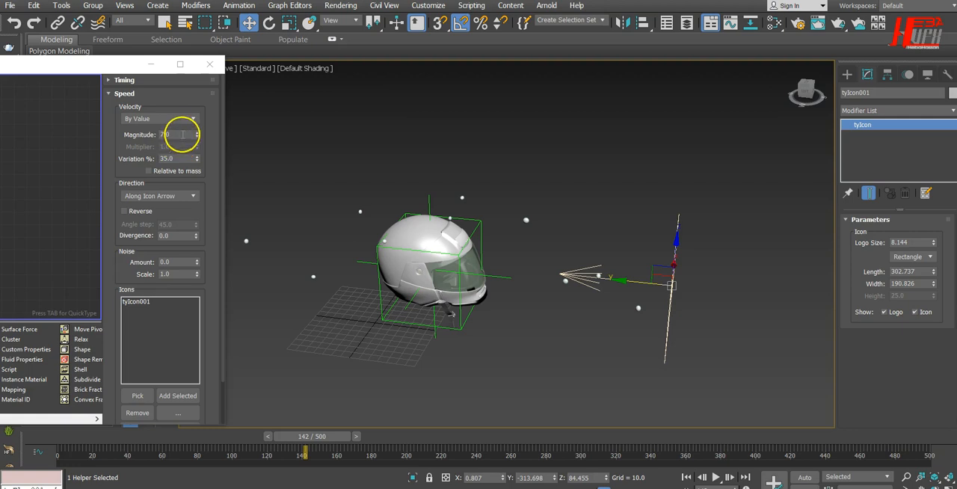
click(686, 477)
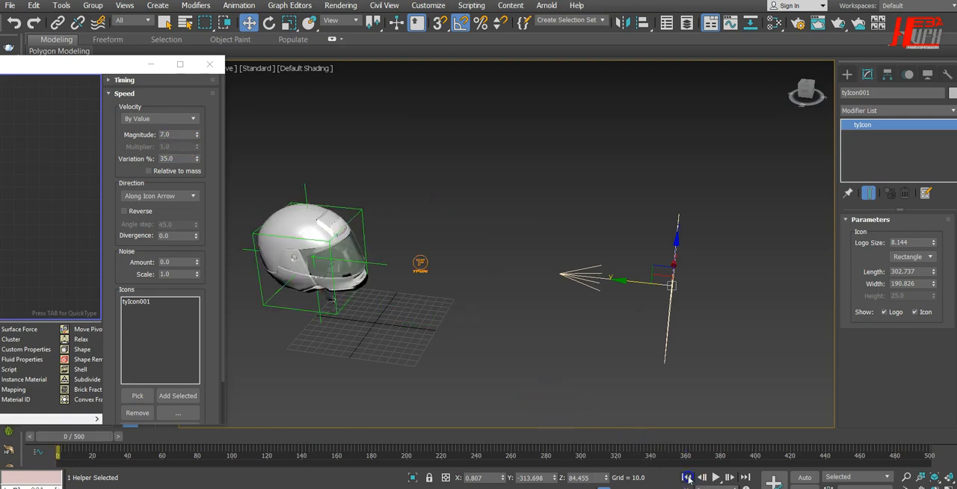
Set the Speed operator's variation to 45%, replay the simulation, and return to frame 0
double_click(178, 158)
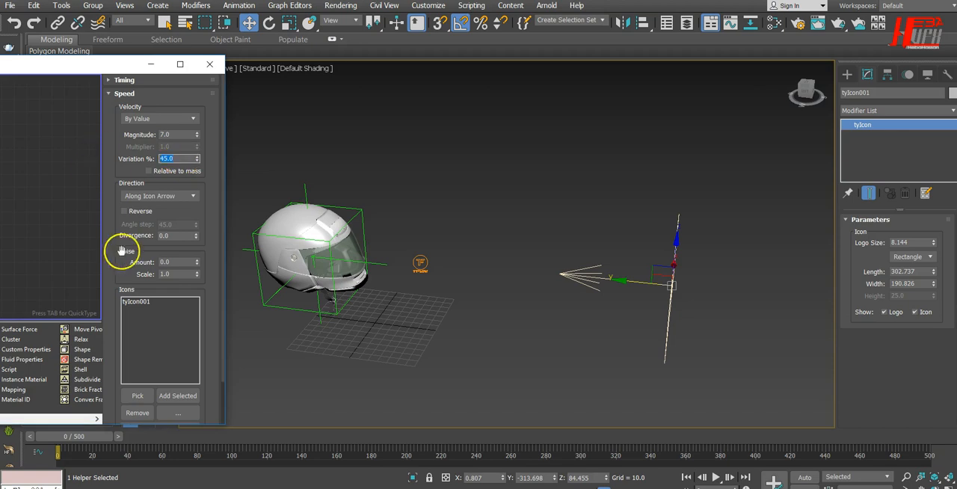
click(715, 477)
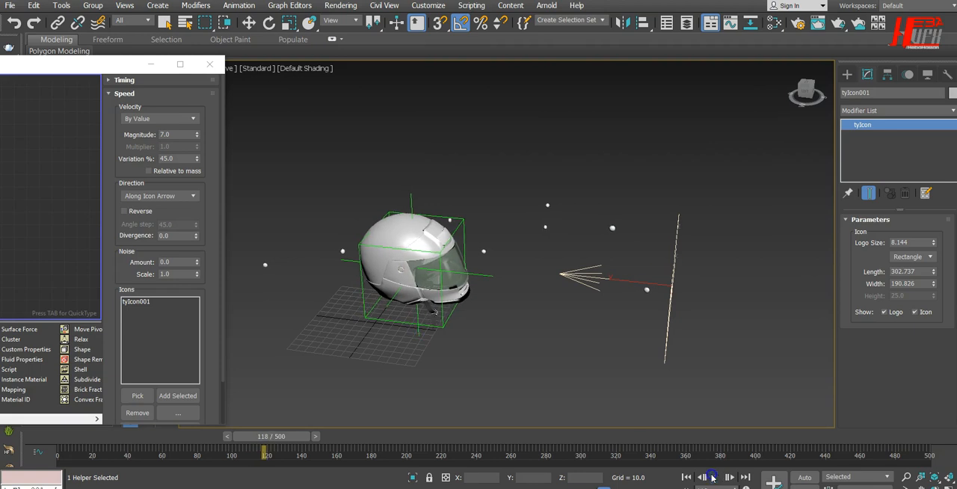
click(687, 477)
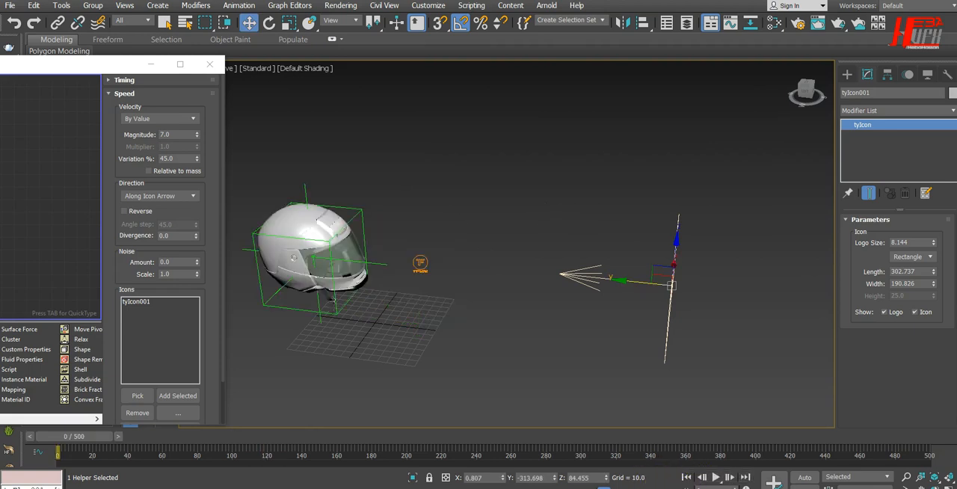
Try Real Time playback in the time configuration with a simulation preview, and turn Real Time back off
right_click(687, 479)
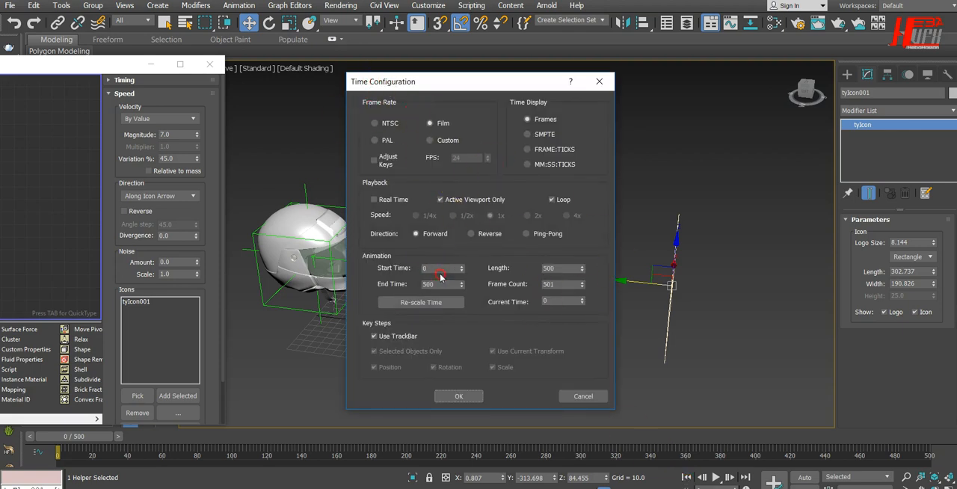
click(376, 200)
drag(423, 83, 602, 80)
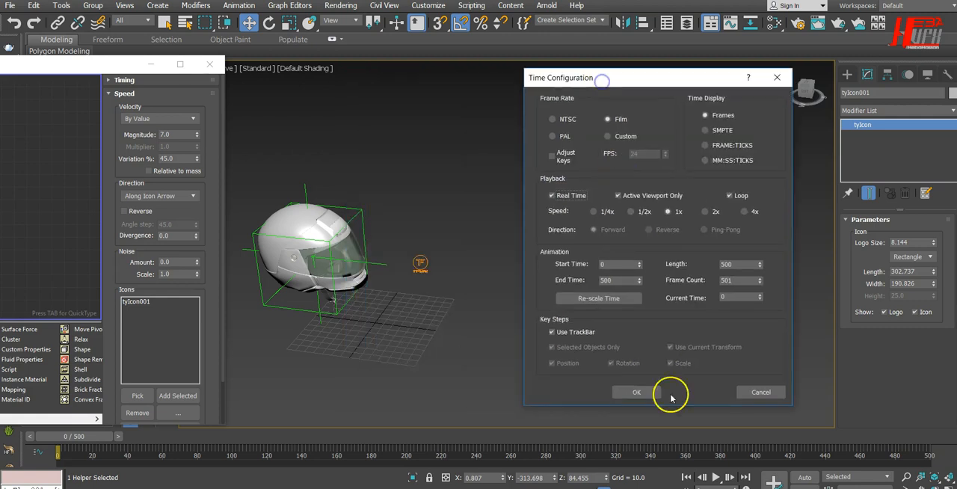
click(634, 392)
click(716, 478)
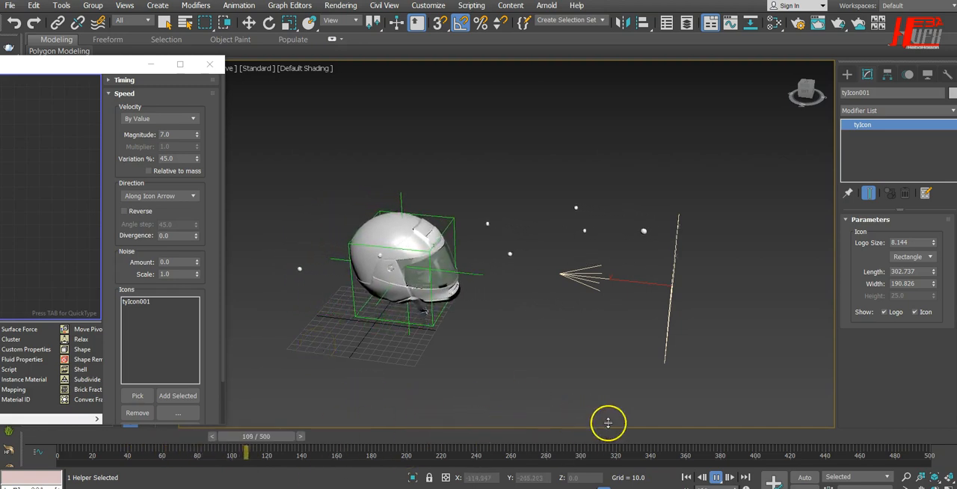
click(716, 478)
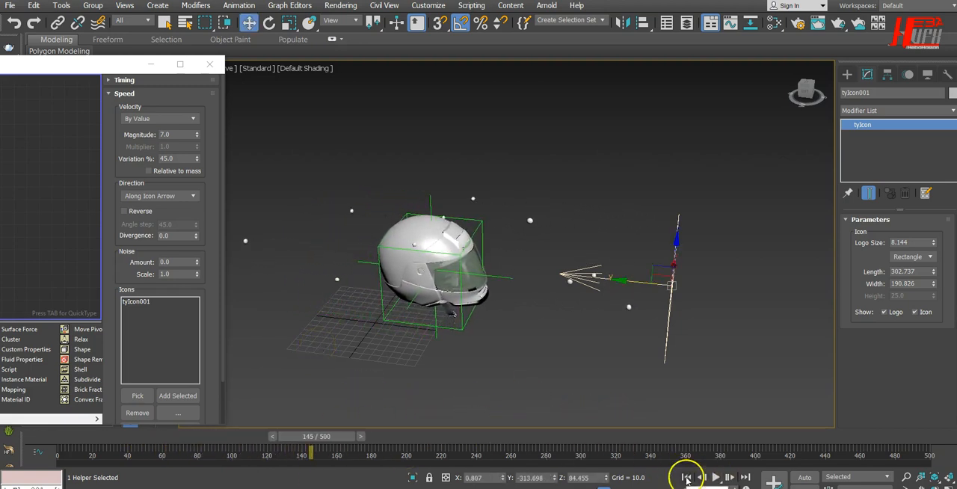
click(686, 477)
right_click(687, 477)
click(396, 200)
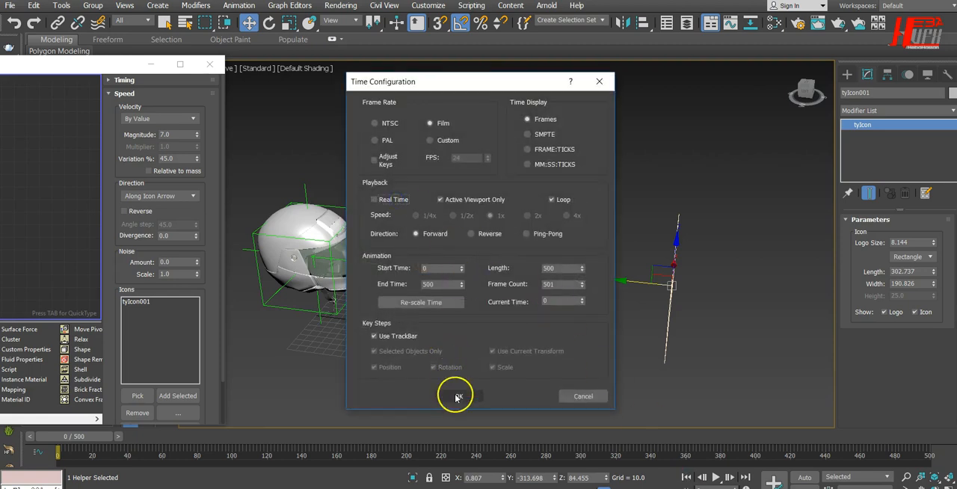
click(457, 397)
Play the simulation twice in the perspective view to check the particle motion, returning to frame 0 each time
click(714, 477)
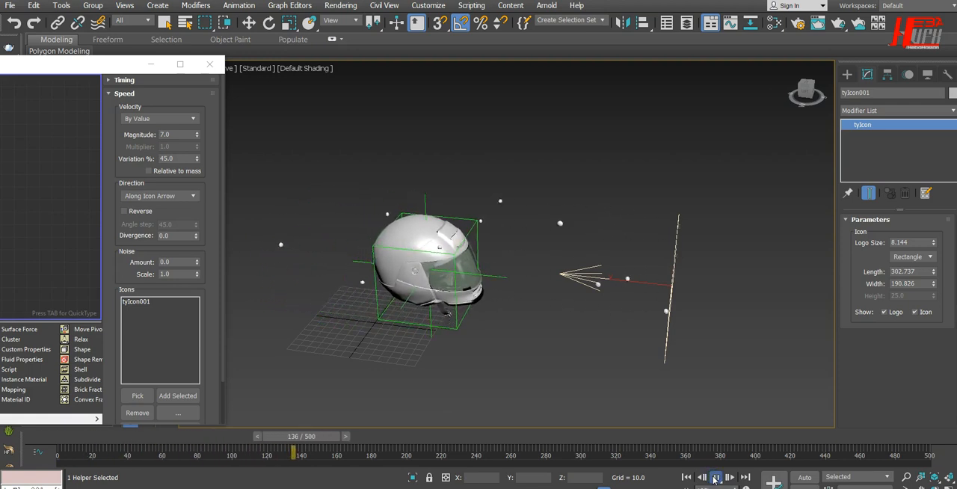
click(715, 477)
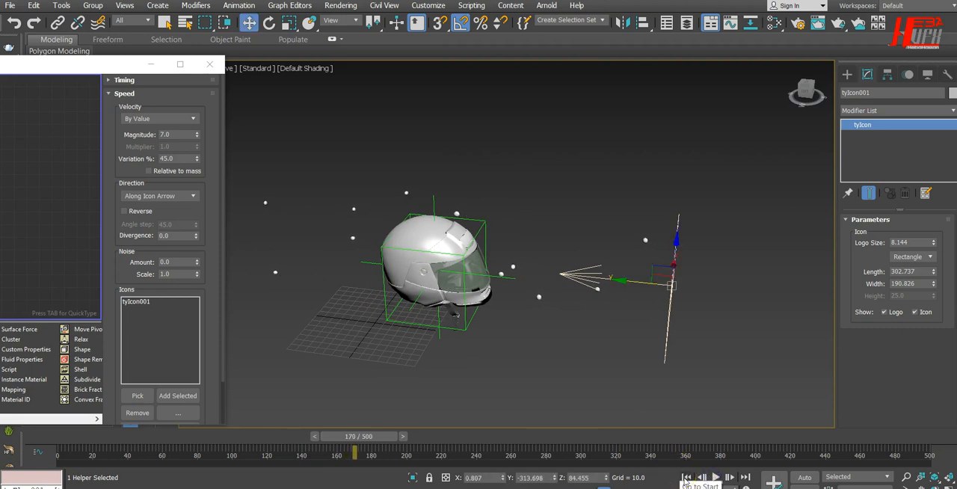
click(686, 477)
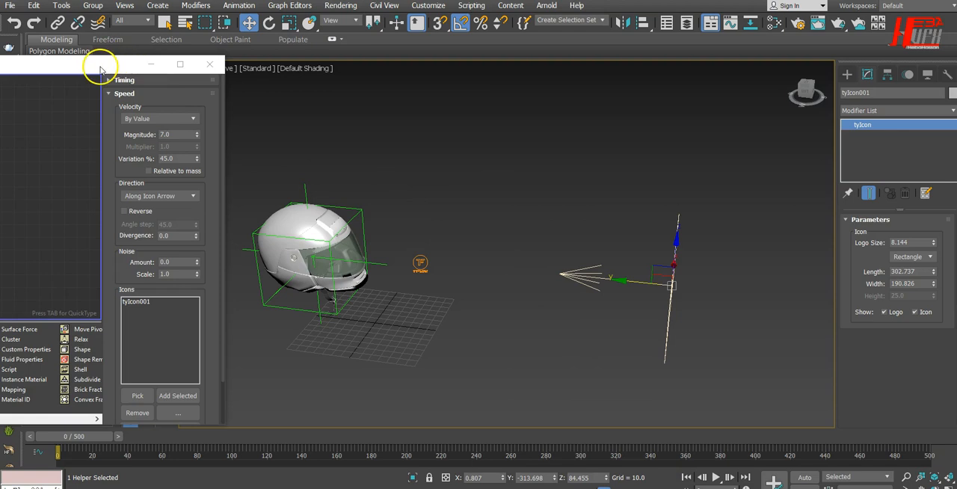
click(715, 477)
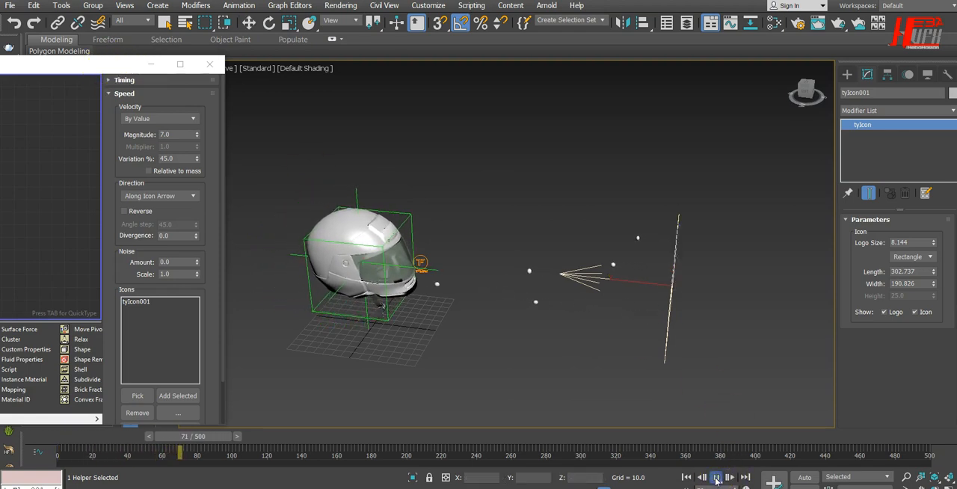
click(715, 479)
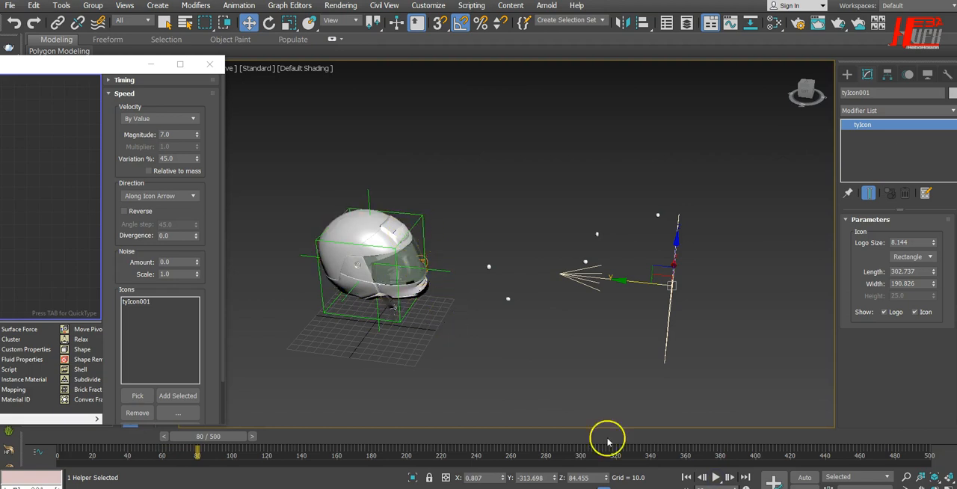
click(685, 477)
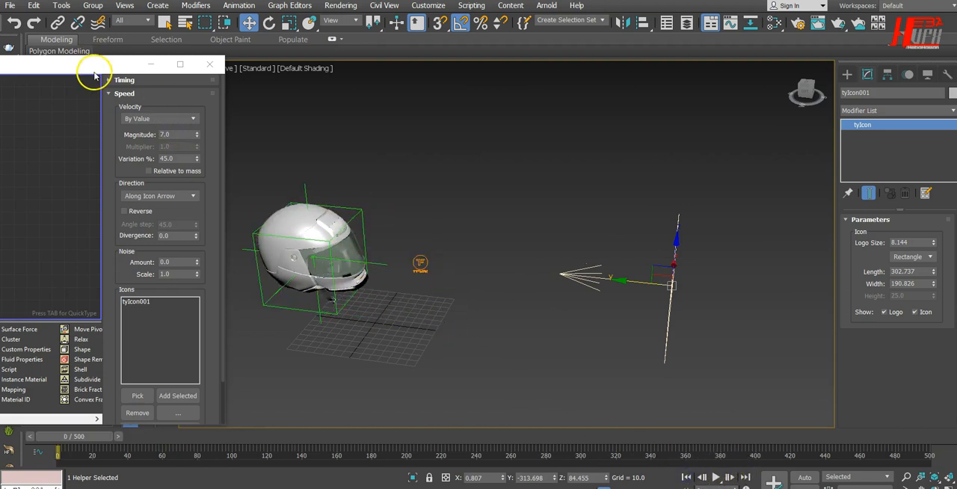
Create a second event with PhysX Shape and PhysX Collision operators, and replace its Display with the Display (Geometry) operator from the first event
drag(97, 72, 638, 83)
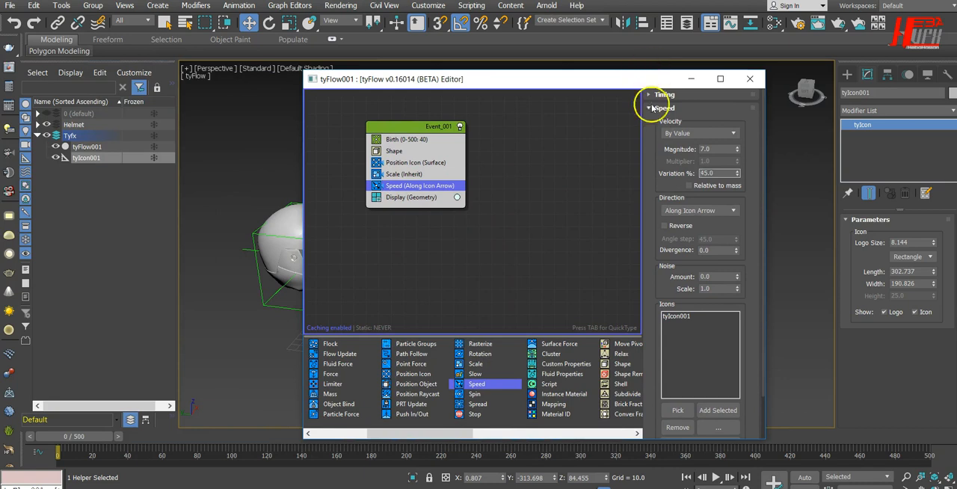
drag(596, 77, 677, 61)
click(655, 146)
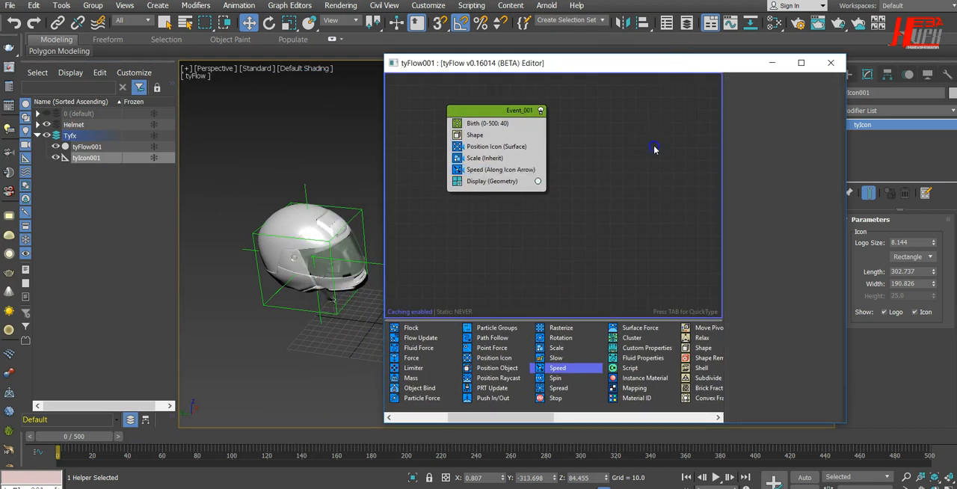
drag(530, 420, 633, 419)
drag(641, 328, 622, 222)
drag(572, 397, 632, 249)
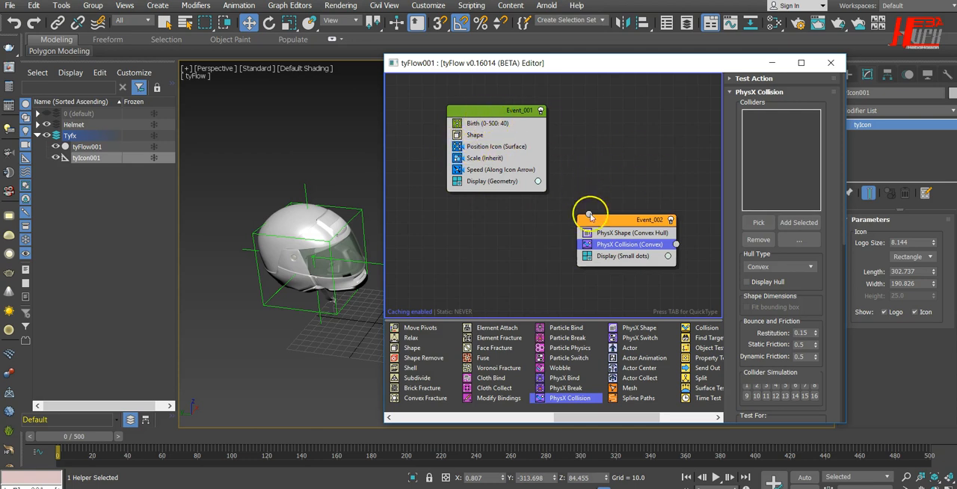
drag(483, 183, 608, 258)
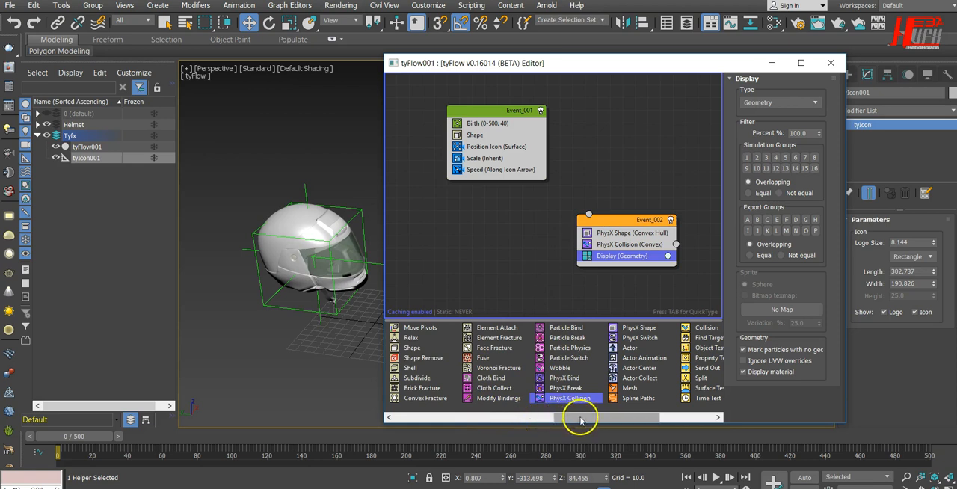
Rename the first event Ty_Generate and the second event Ty_Physx
click(476, 107)
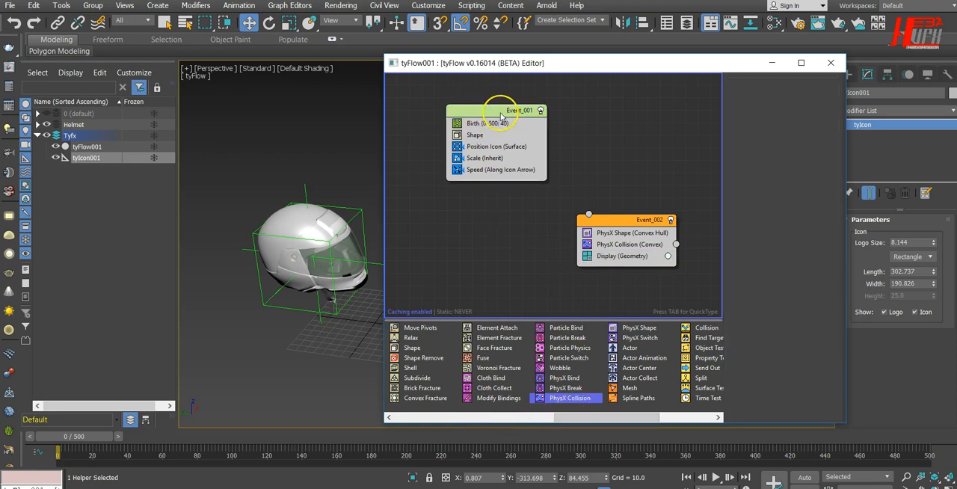
right_click(501, 112)
click(517, 163)
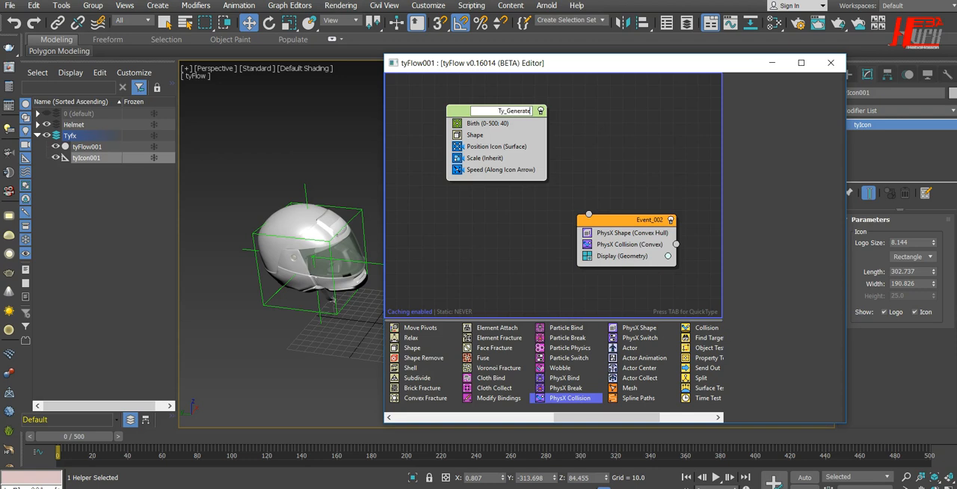
key(Return)
right_click(632, 238)
click(666, 273)
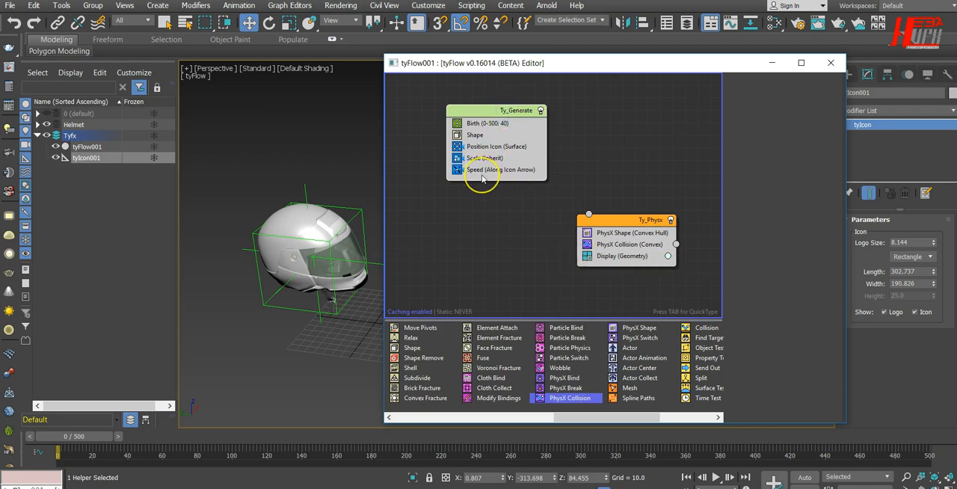
Add a Send Out operator below Speed in Ty_Generate, connect it to Ty_Physx, and move the editor window clear of the helmet
key(Tab)
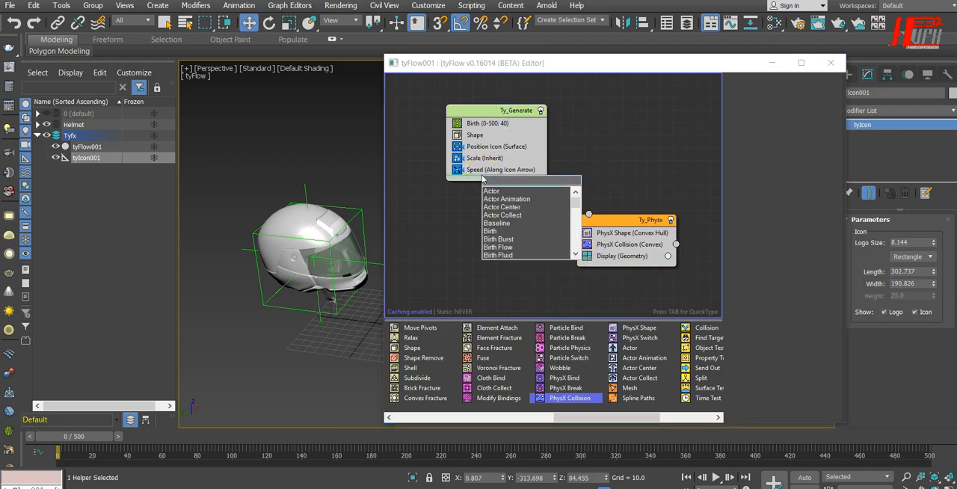
text(sebd)
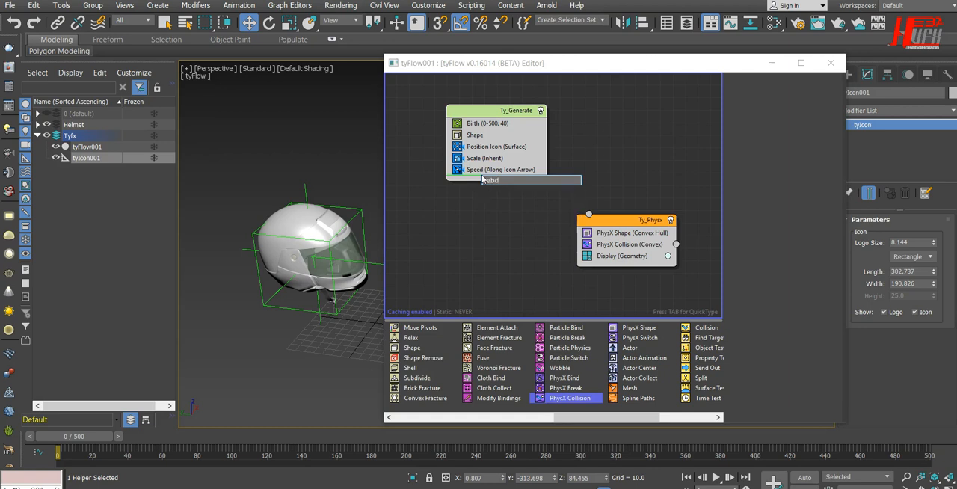
key(BackSpace)
key(BackSpace)
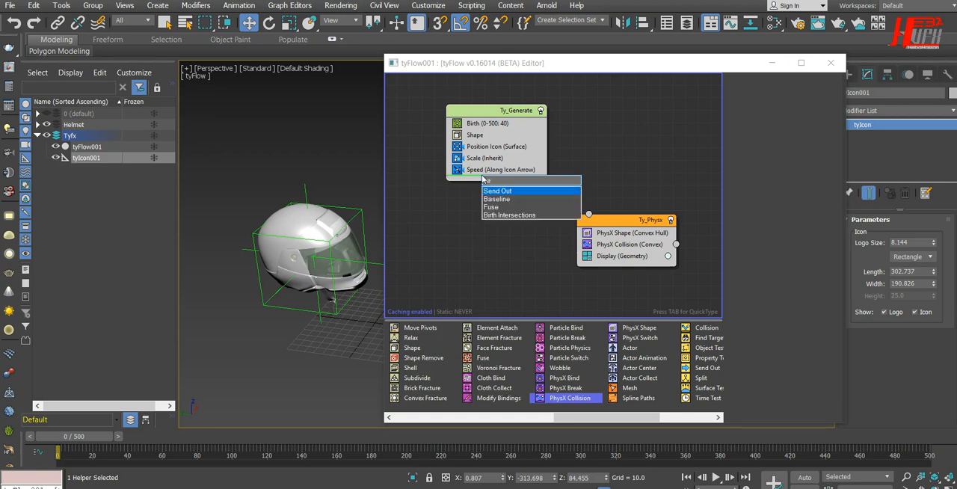
text(nd)
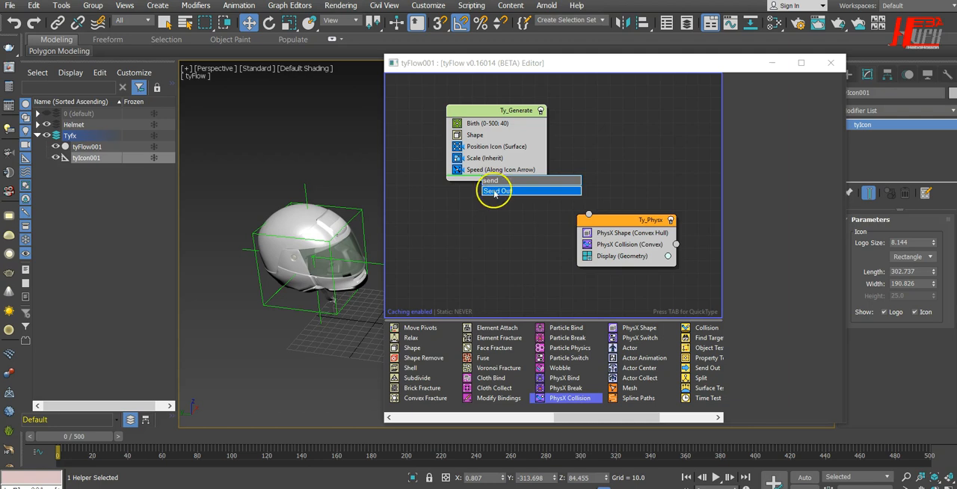
click(496, 191)
drag(545, 182, 566, 185)
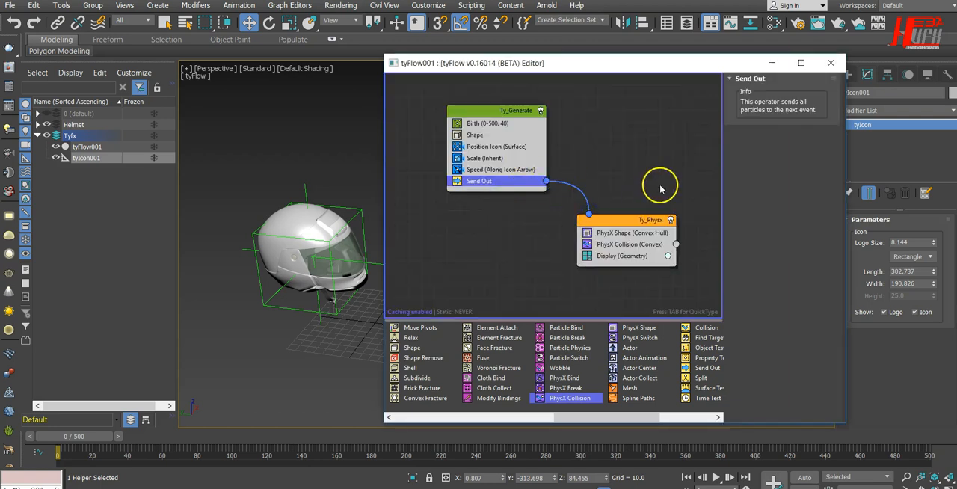
drag(608, 71, 881, 68)
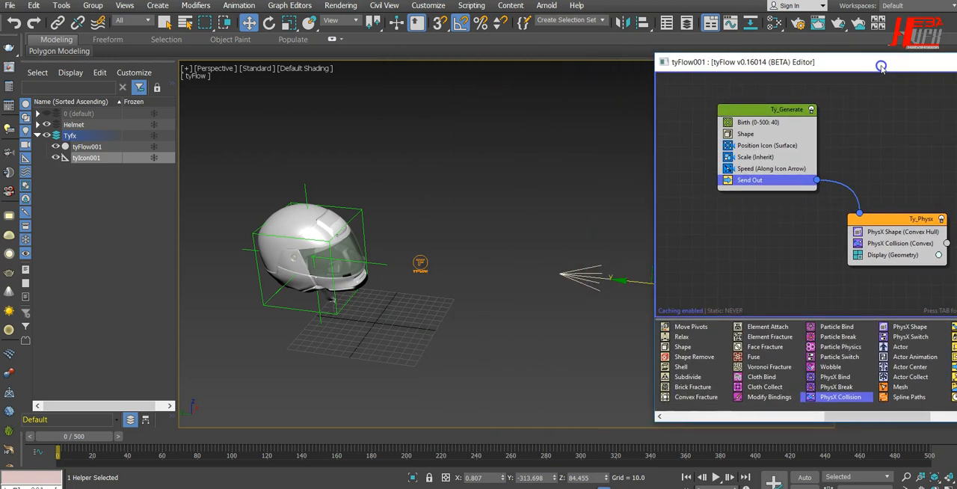
Play the simulation twice, clearing the editor from the emitter and switching to a side view, to check the particles' path after Ty_Physx
click(717, 477)
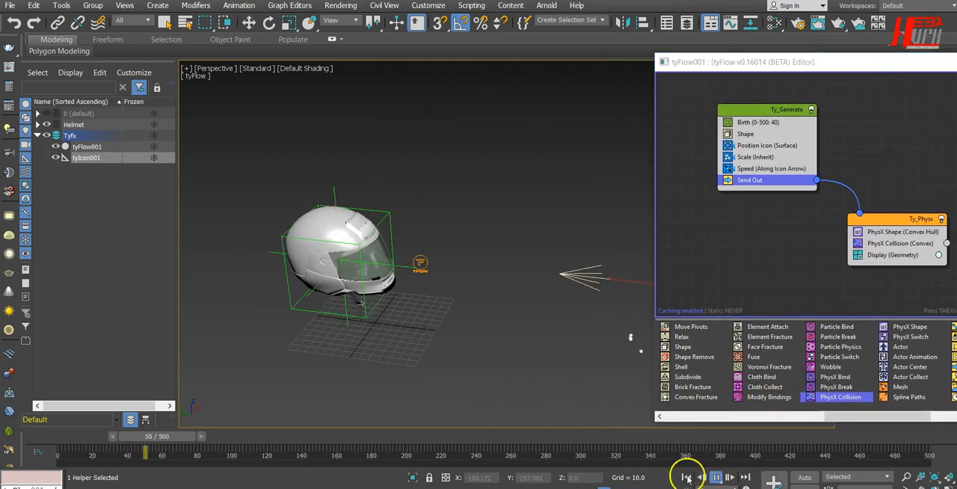
click(716, 477)
drag(829, 66, 12, 69)
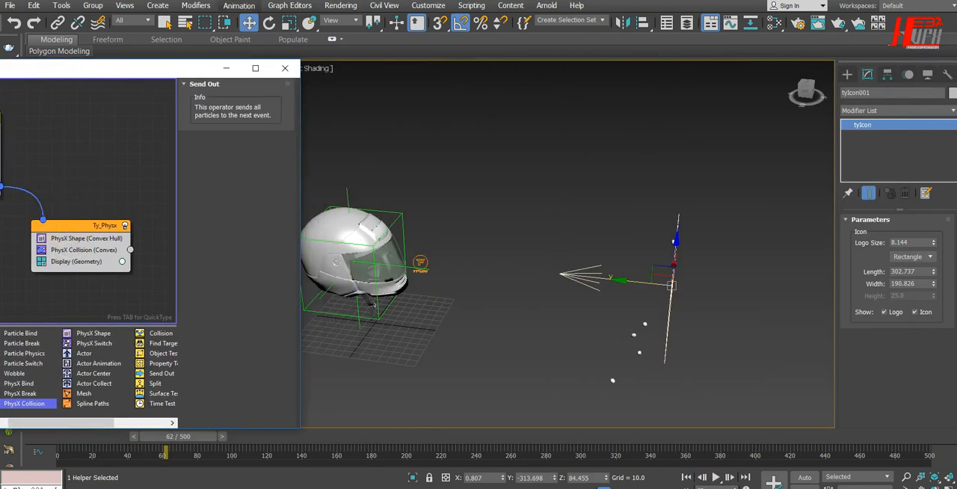
click(686, 478)
alt+middle_drag(679, 391, 693, 348)
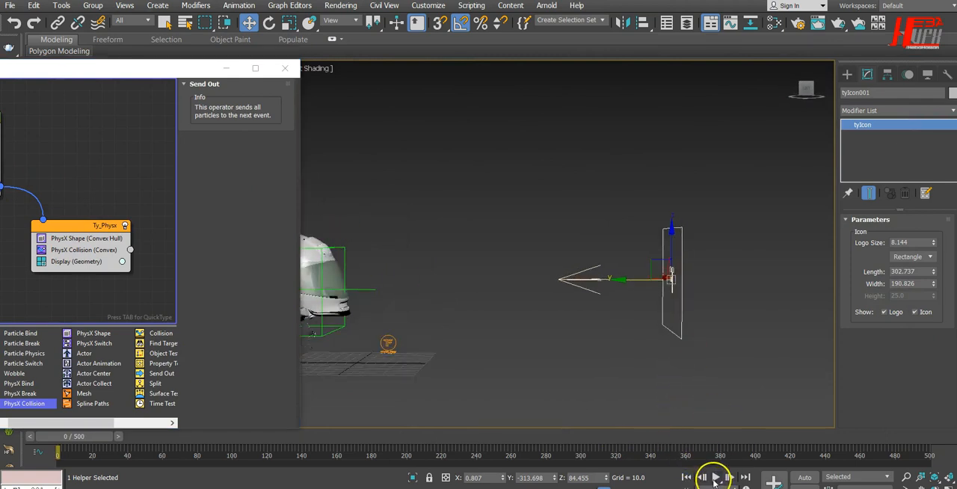
click(715, 477)
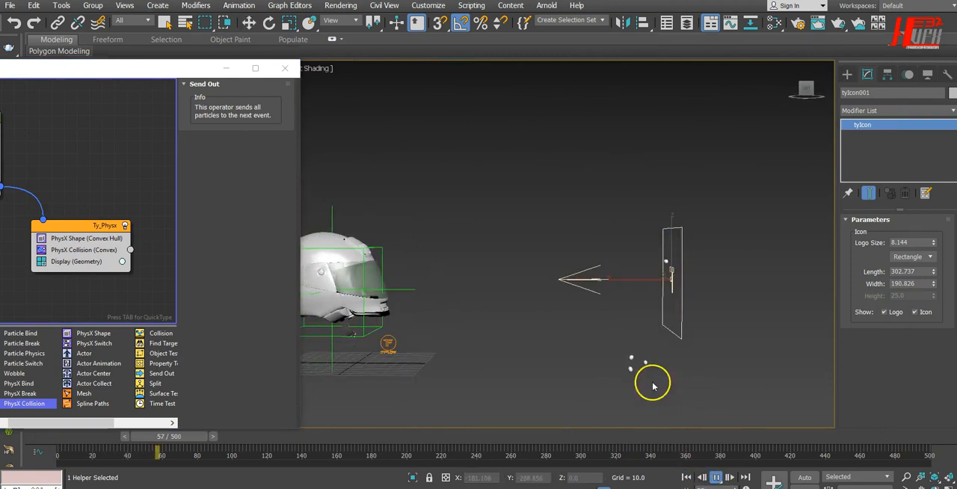
click(715, 477)
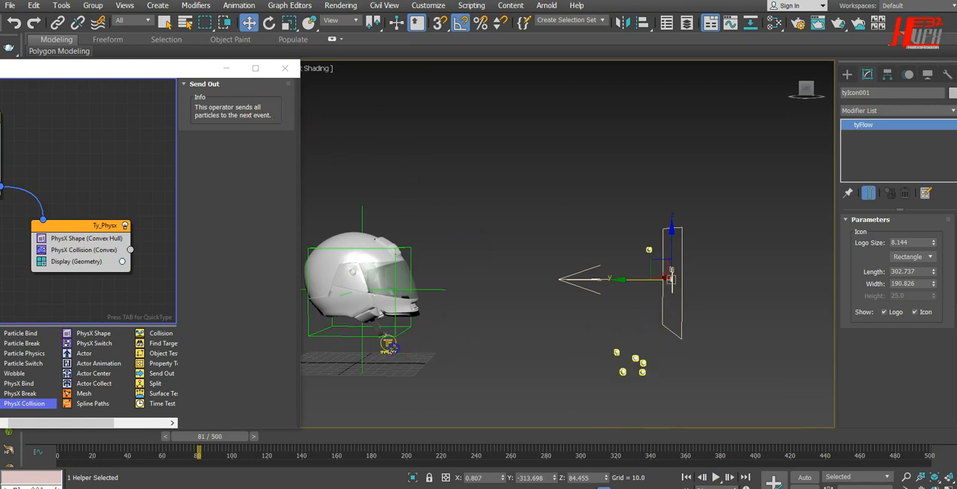
Select the tyFlow object and disable Default Gravity in its PhysX world settings
click(388, 346)
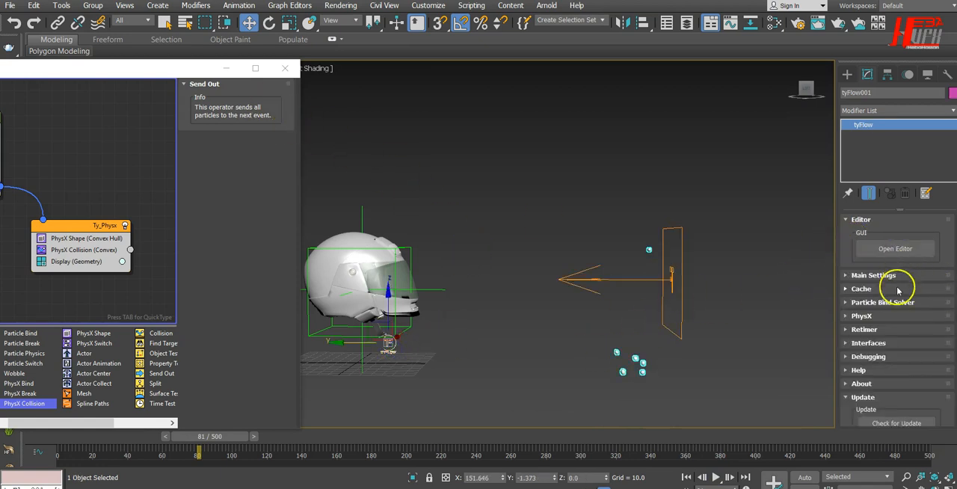
click(885, 317)
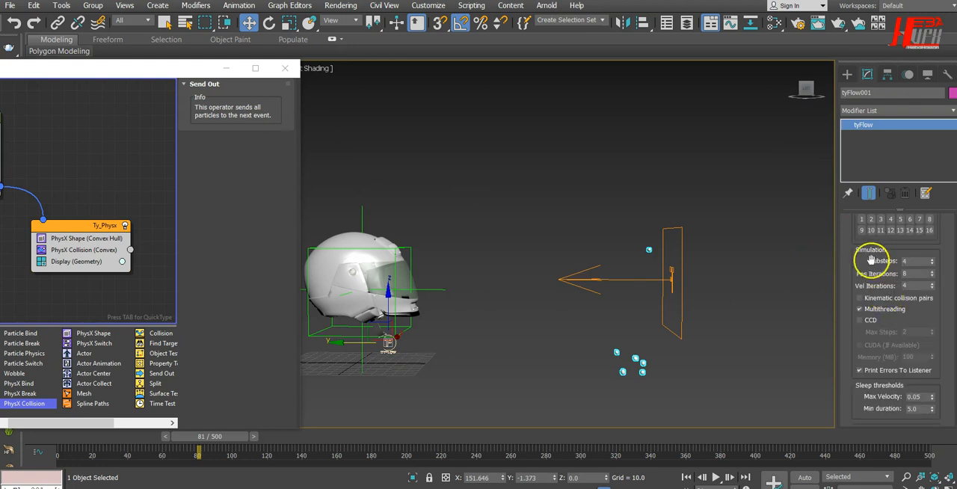
scroll(863, 303, up, 5)
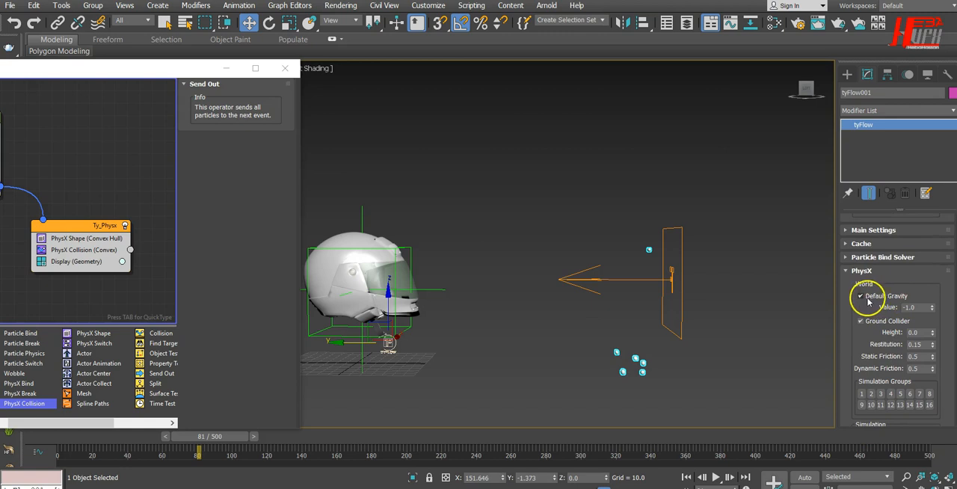
click(861, 297)
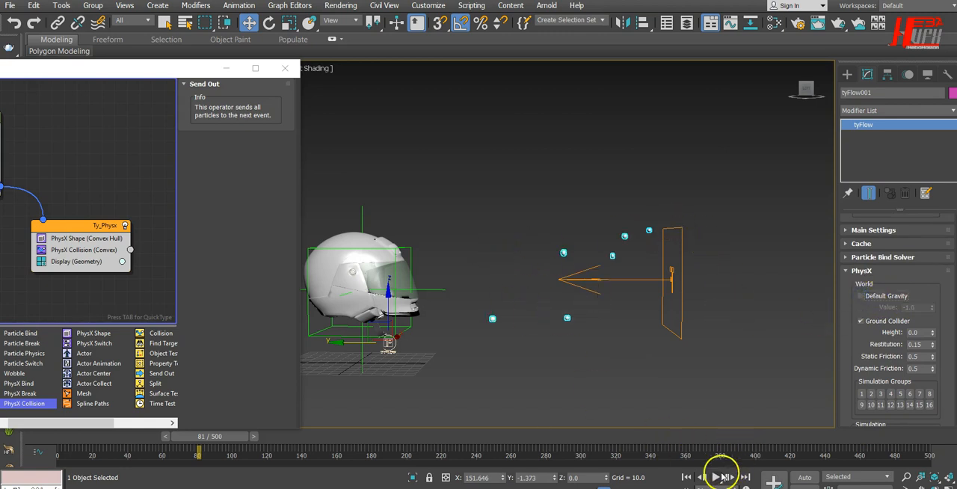
Play the simulation without gravity from the side and close up from the front to examine how particles meet the helmet, and return to frame 0
click(723, 477)
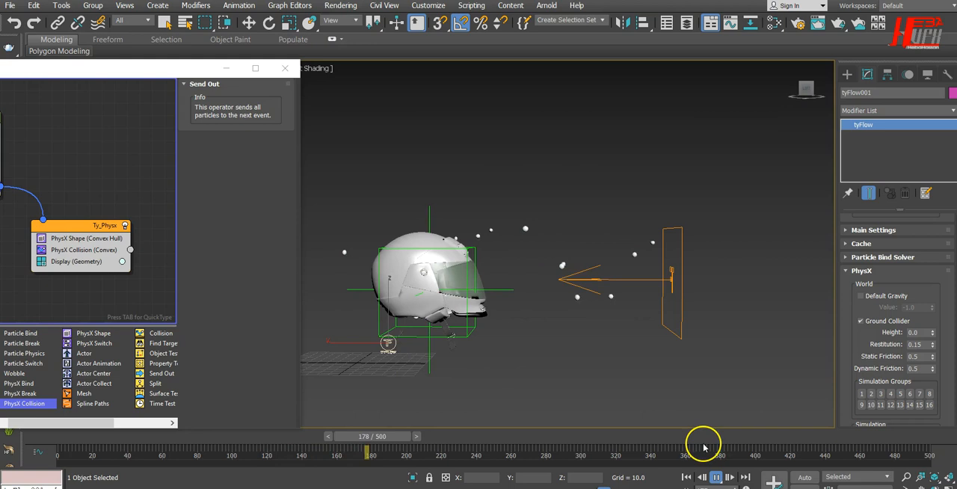
key(w)
click(715, 476)
alt+middle_drag(755, 400, 695, 360)
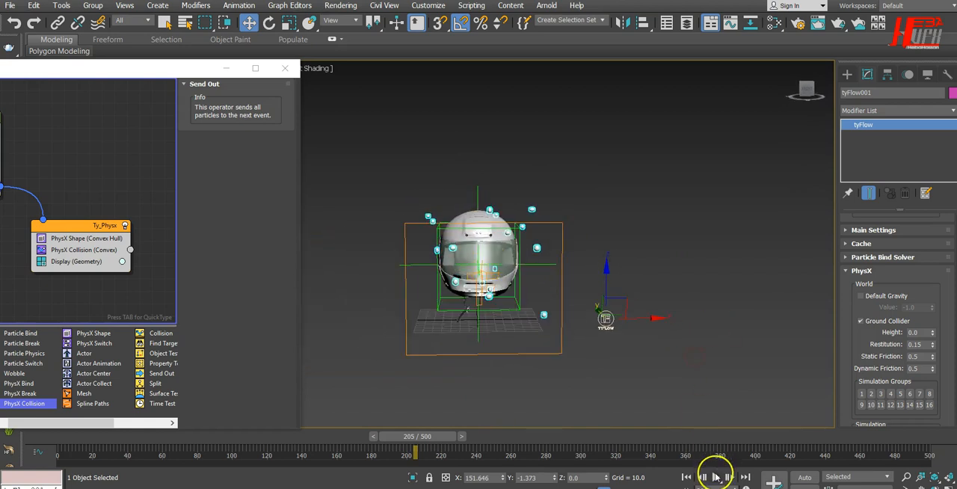
click(716, 477)
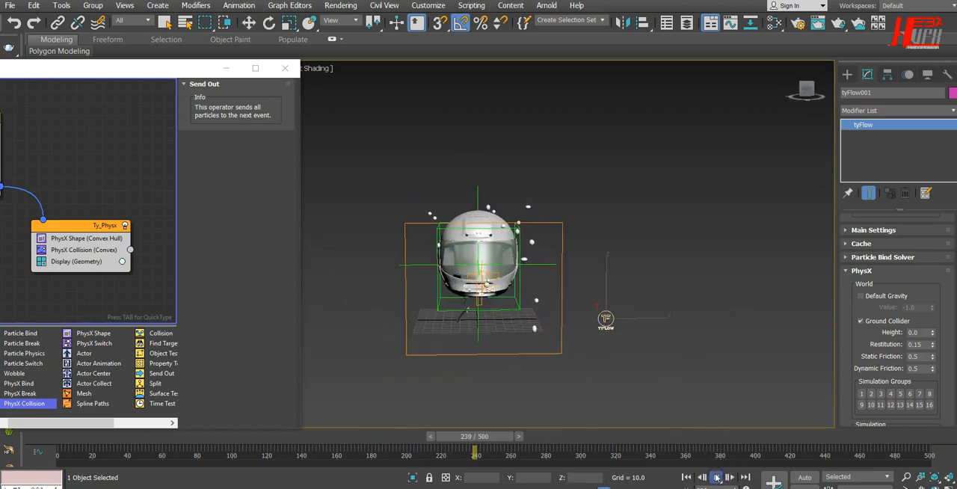
scroll(482, 234, up, 2)
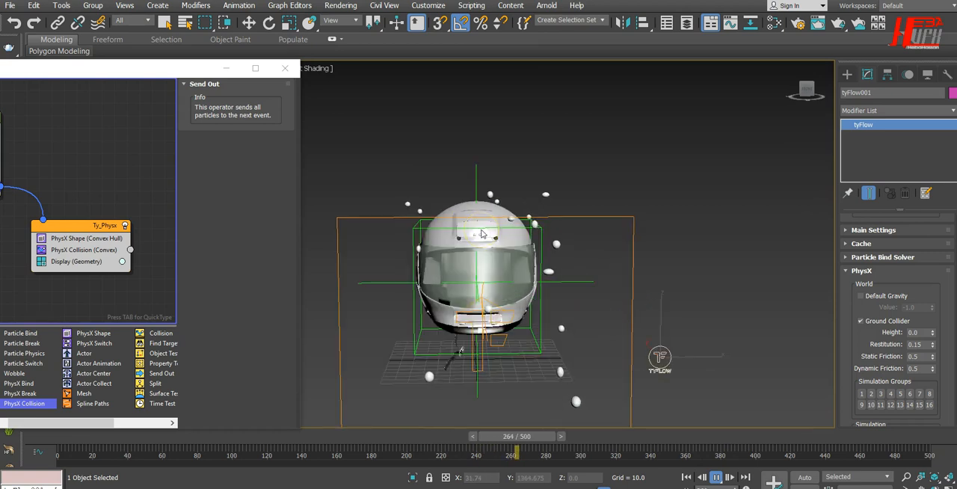
scroll(482, 234, up, 4)
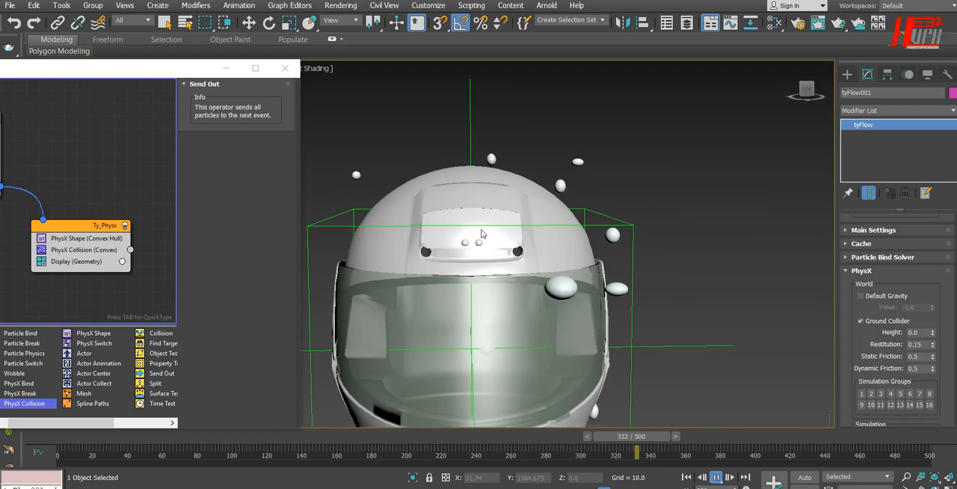
click(716, 477)
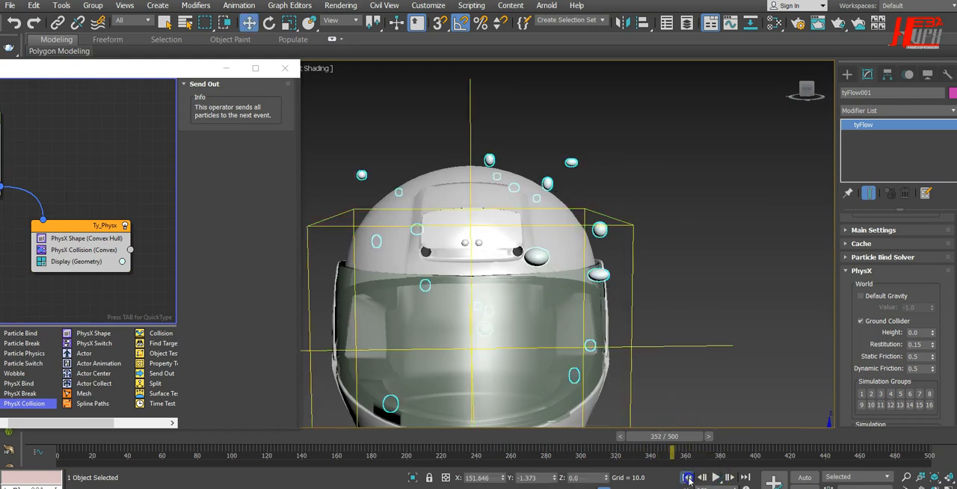
click(688, 479)
Bring the tyFlow editor back beside the helmet and show the settings of the PhysX Collision operator in Ty_Physx
scroll(467, 194, down, 4)
scroll(518, 391, up, 3)
alt+middle_drag(517, 391, 572, 369)
scroll(566, 380, up, 3)
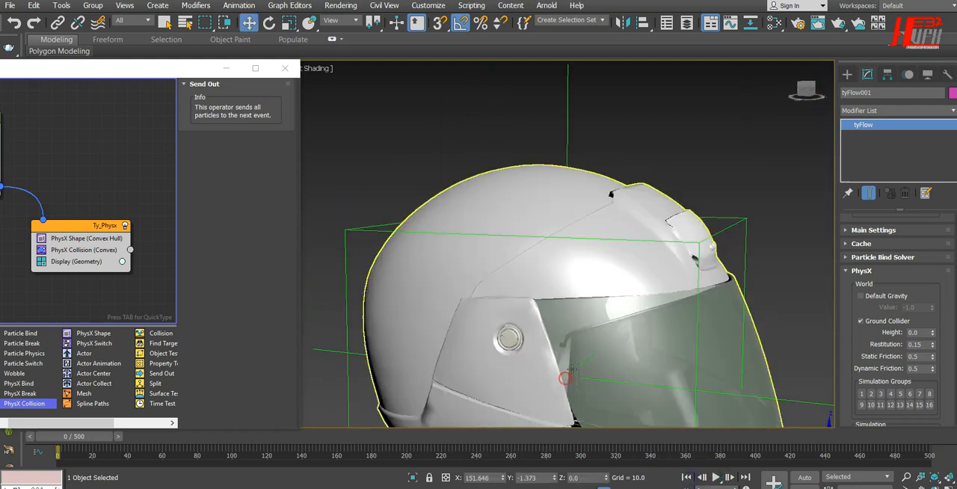
scroll(572, 369, down, 4)
middle_drag(615, 341, 404, 178)
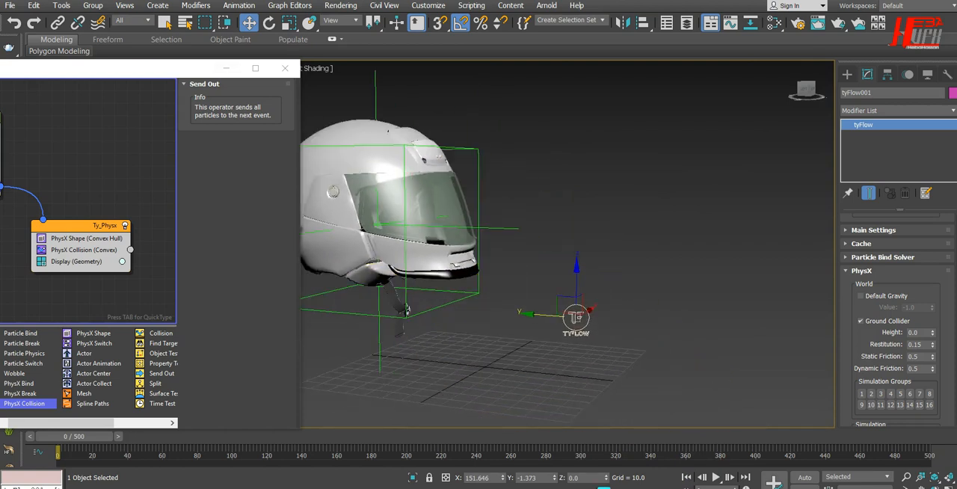
drag(105, 72, 759, 75)
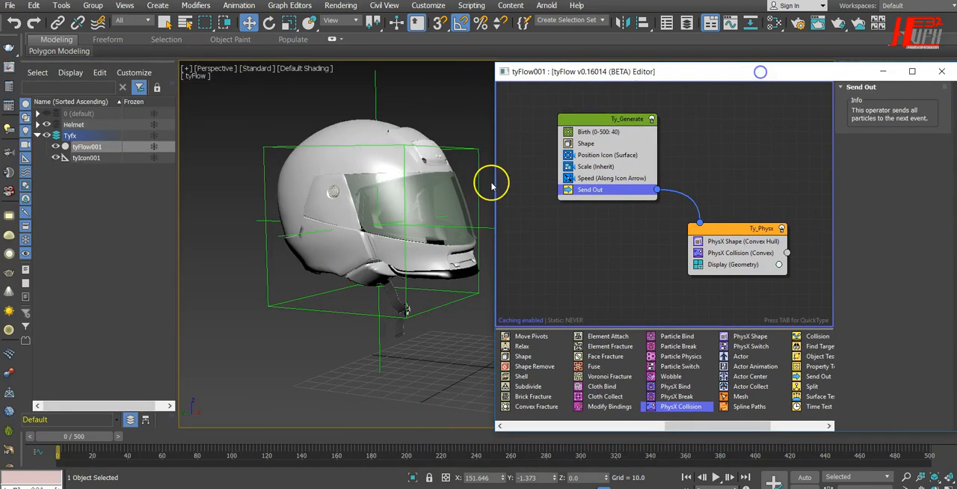
middle_drag(397, 181, 361, 172)
click(736, 254)
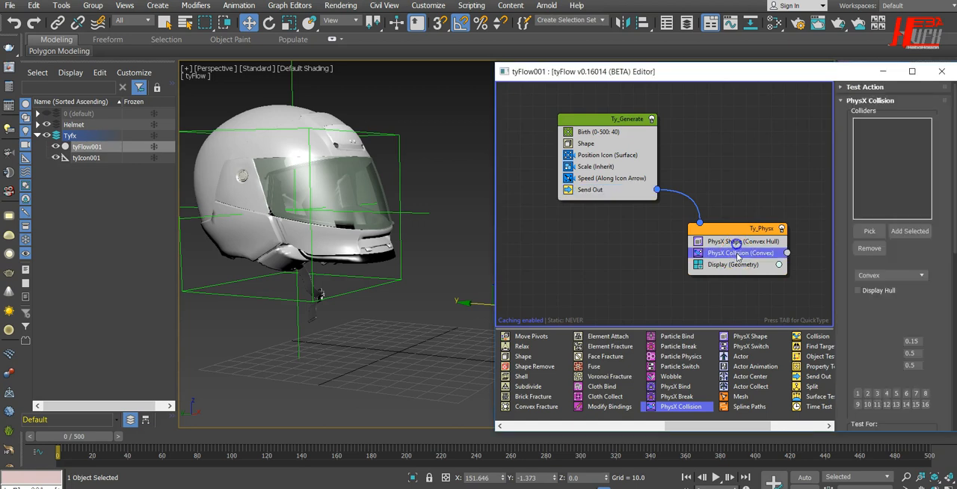
drag(741, 72, 614, 55)
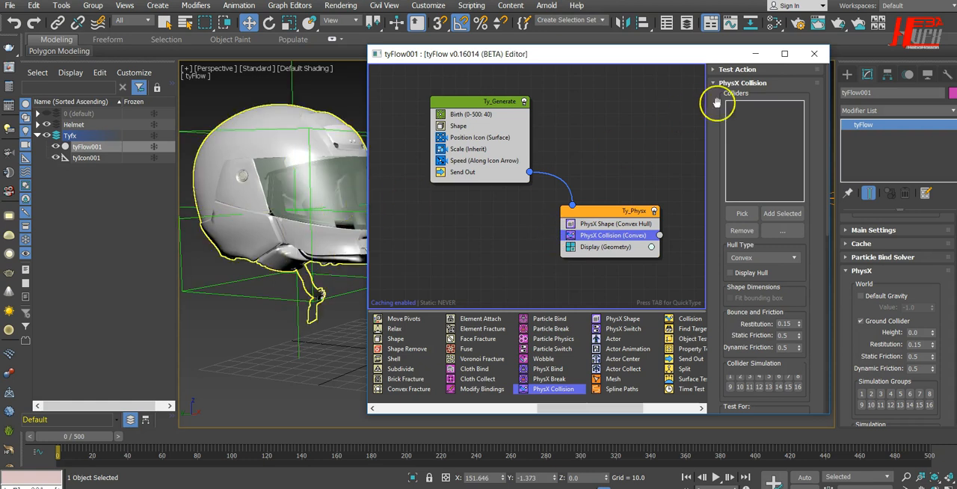
Pick all helmet parts from null_ through null_29 by name as colliders of the PhysX Collision operator
click(749, 214)
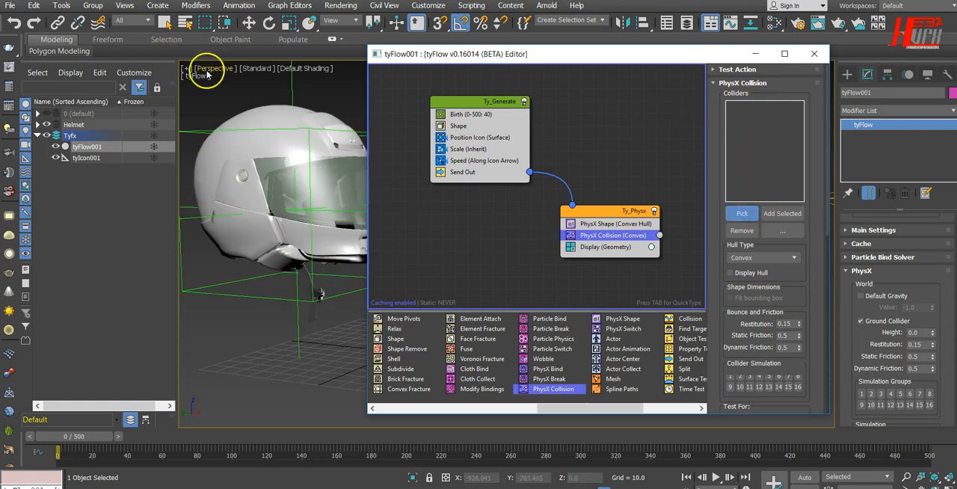
click(187, 23)
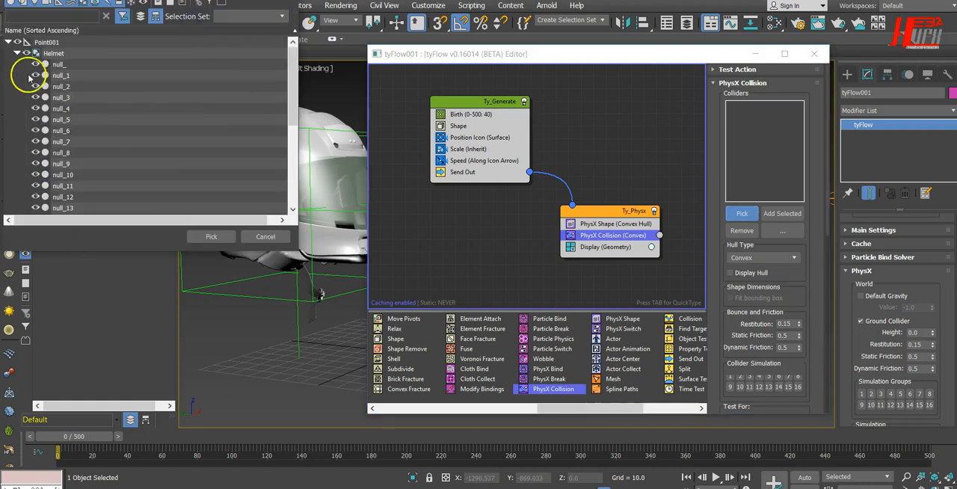
click(57, 64)
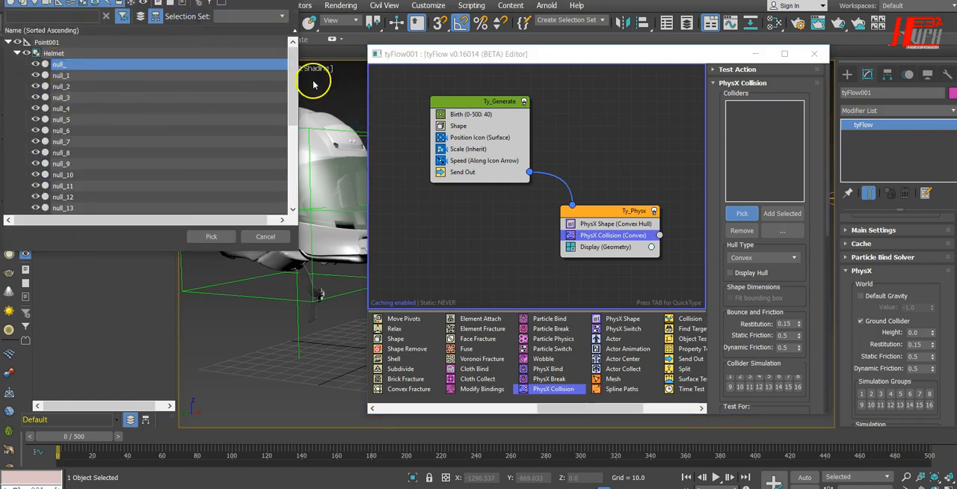
drag(294, 78, 285, 171)
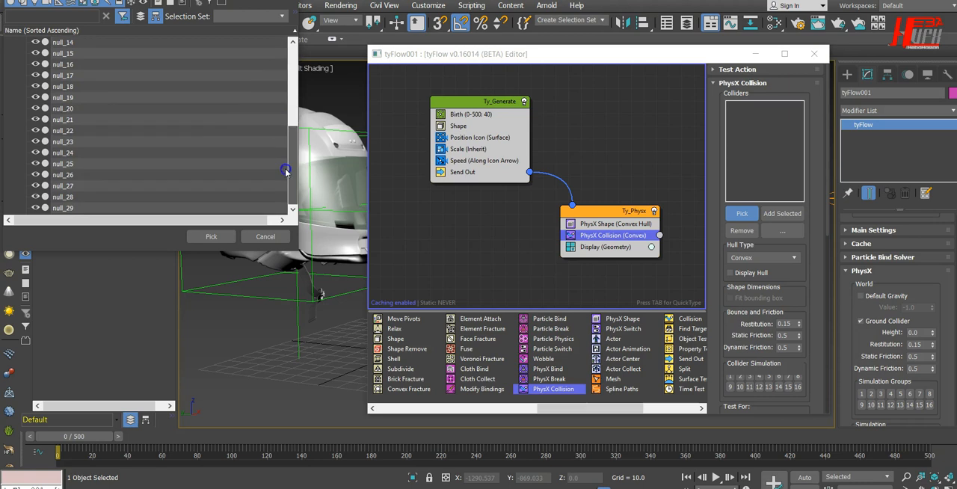
shift+click(75, 208)
click(209, 238)
click(698, 218)
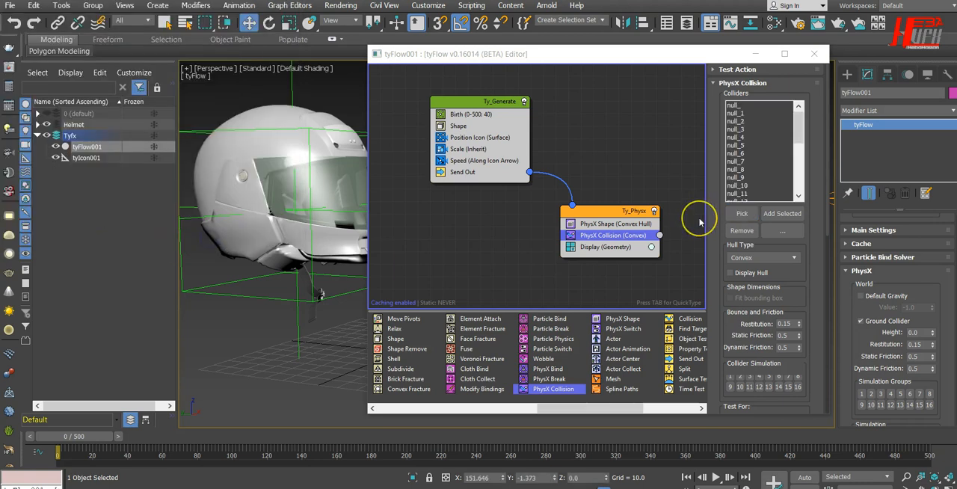
Move the editor clear of the helmet, play the simulation to check the collisions, and return to frame 0
drag(727, 54, 140, 59)
middle_drag(504, 199, 542, 202)
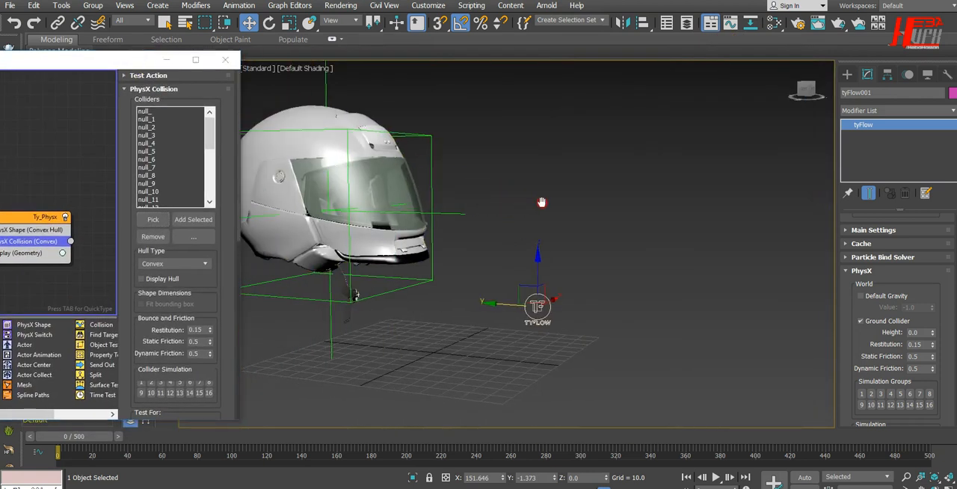
click(720, 478)
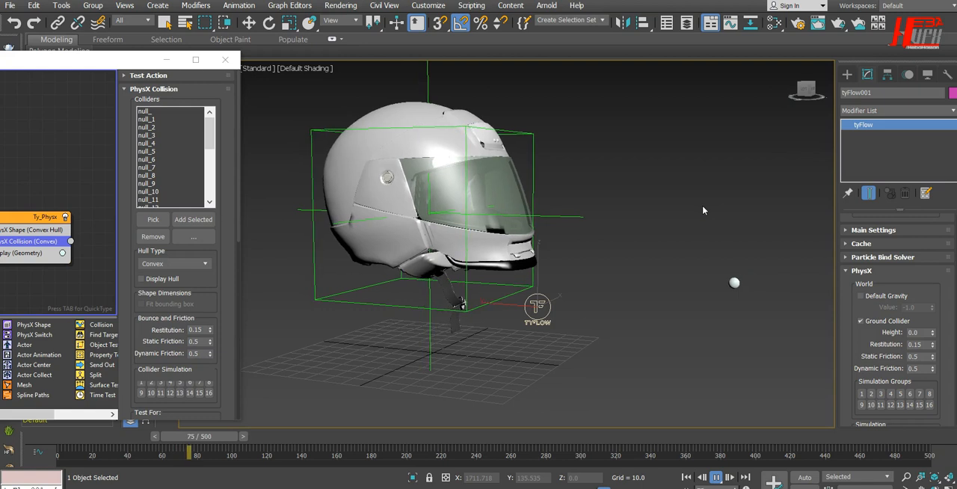
click(707, 223)
click(717, 477)
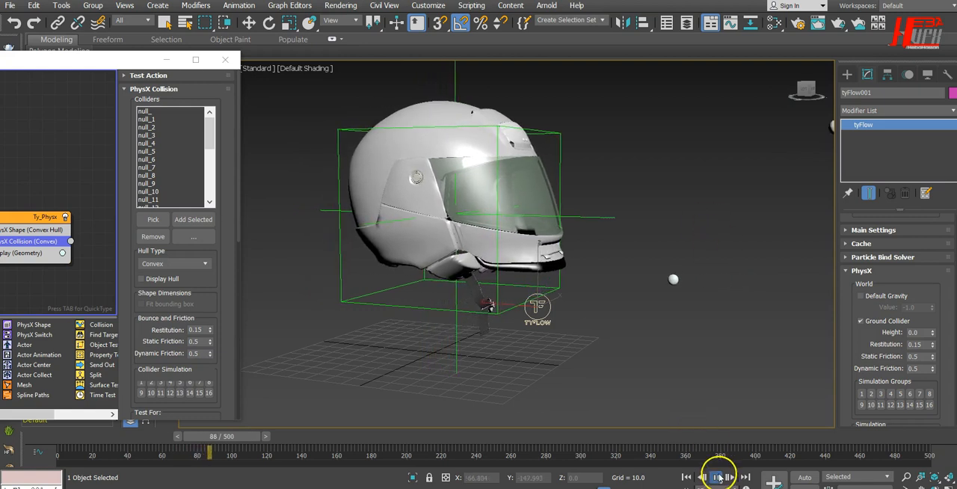
click(686, 477)
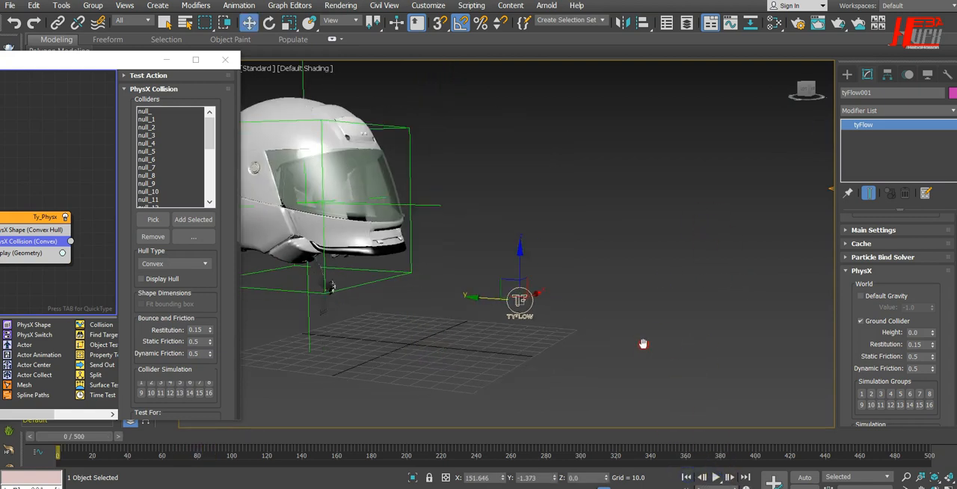
Move the tyIcon emitter closer to the helmet, to about Y -214, and play the simulation to check the impacts
middle_drag(679, 337, 622, 323)
drag(683, 198, 763, 285)
drag(701, 247, 598, 233)
alt+middle_drag(548, 269, 675, 284)
click(716, 479)
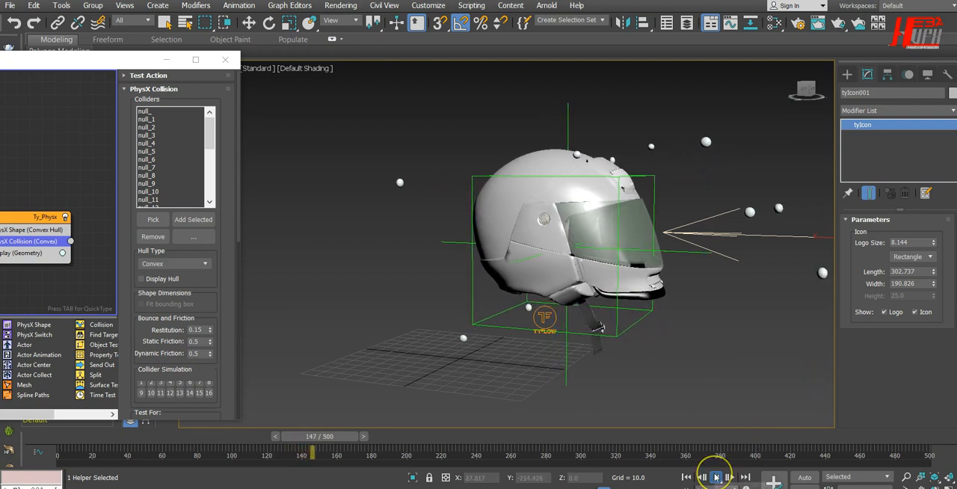
click(715, 477)
Adjust the tyIcon's height relative to the helmet to about Z 98.7 and replay the simulation
middle_drag(766, 346, 649, 337)
key(super)
click(662, 352)
alt+middle_drag(570, 368, 589, 365)
middle_drag(672, 346, 609, 340)
click(697, 160)
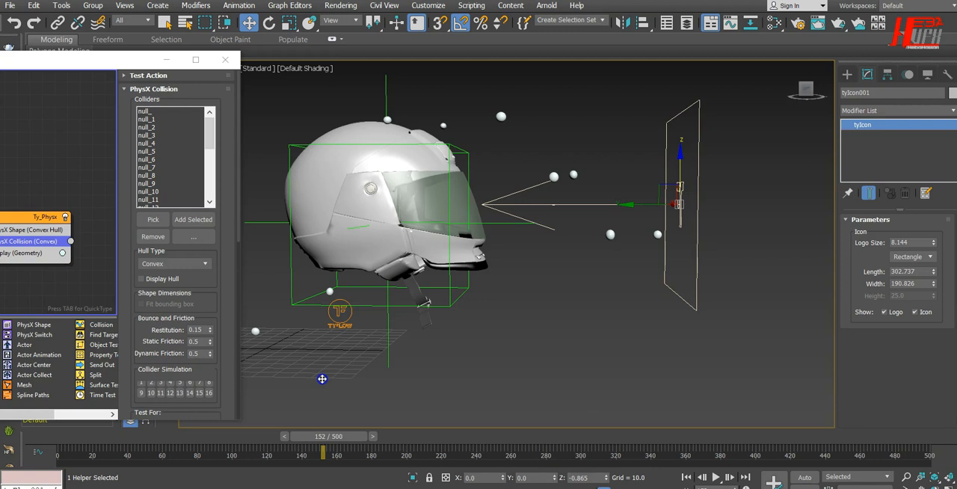
drag(322, 379, 322, 380)
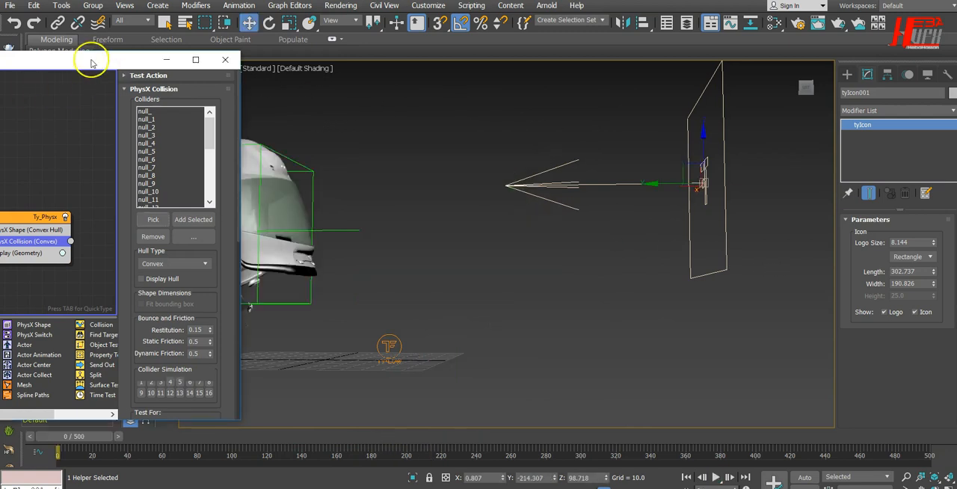
Bring the tyFlow editor back into view and add a Voronoi Fracture operator as a new event below Ty_Generate
drag(99, 60, 561, 61)
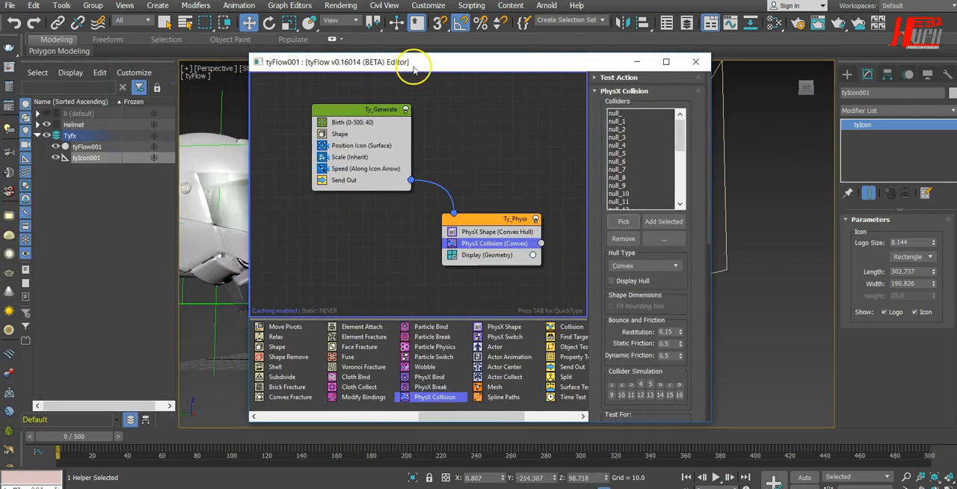
drag(414, 68, 469, 53)
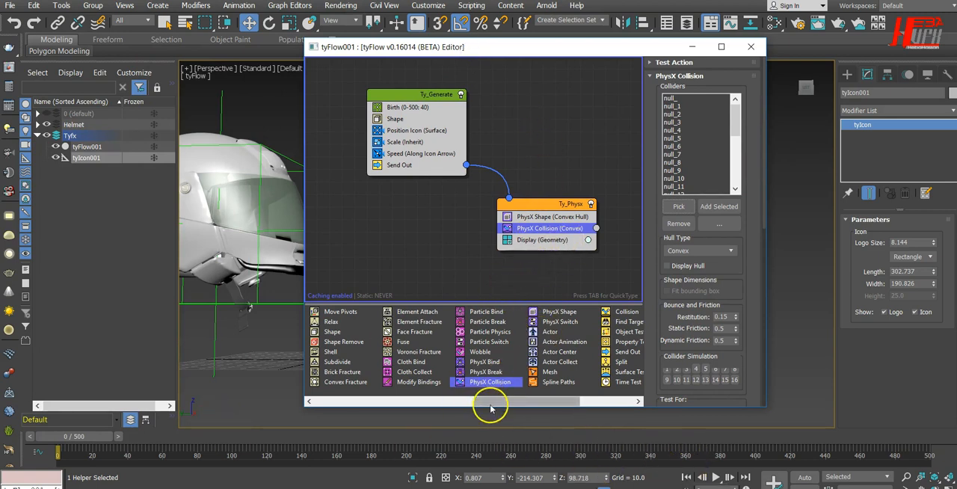
drag(507, 402, 526, 402)
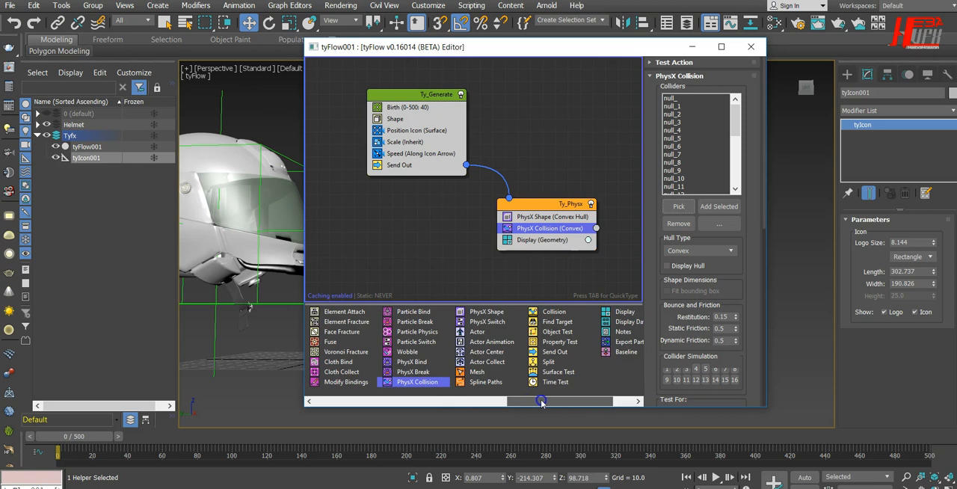
drag(523, 402, 481, 400)
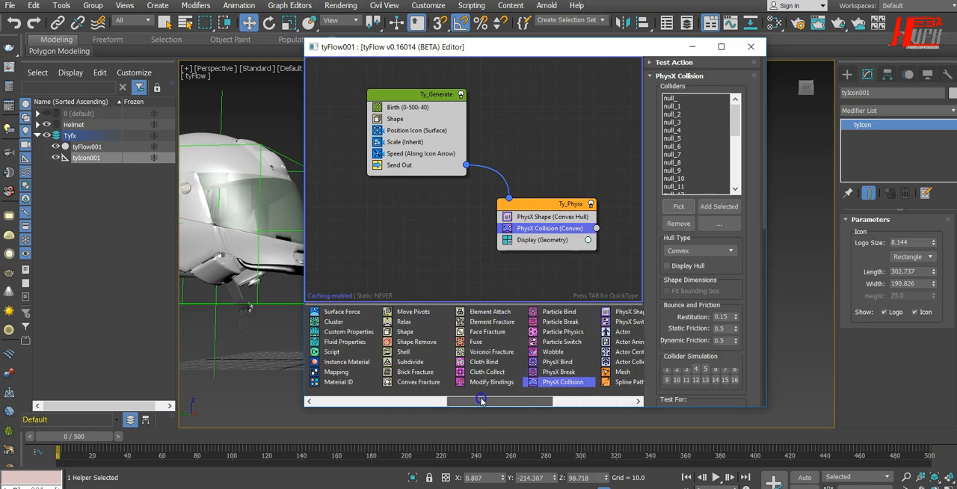
click(501, 351)
drag(385, 254, 343, 249)
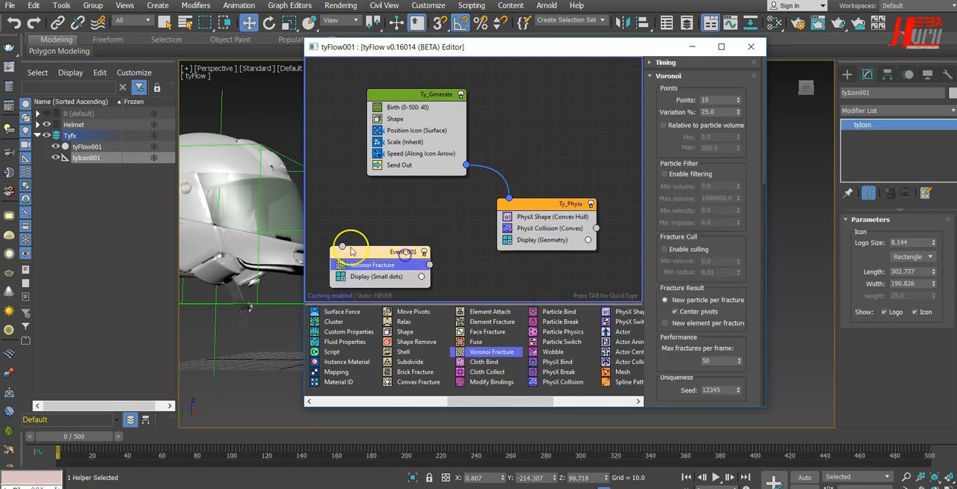
Switch the output side of the PhysX Collision operator and connect it to the Voronoi Fracture event
right_click(559, 230)
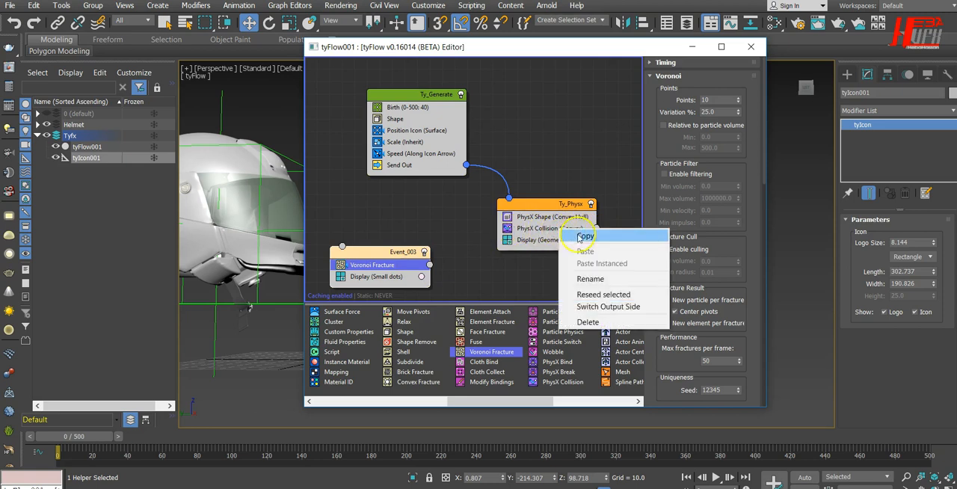
click(605, 306)
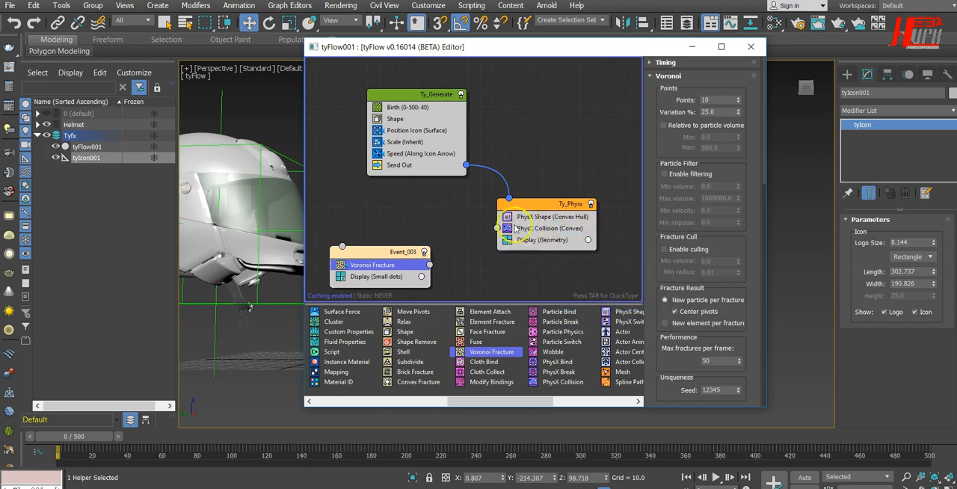
drag(500, 229, 426, 261)
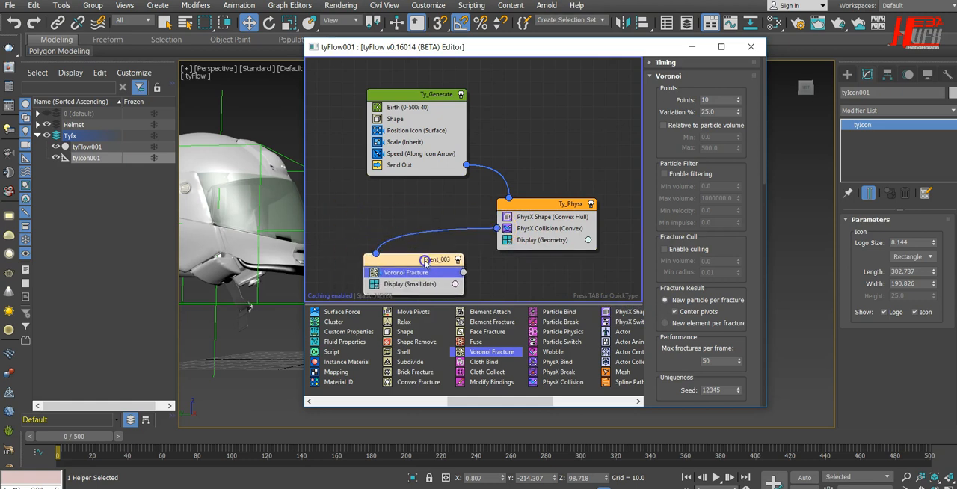
Rename the Voronoi Fracture event as Ty_Frac and the PhysX event as Ty_Dynamics
right_click(425, 260)
click(451, 313)
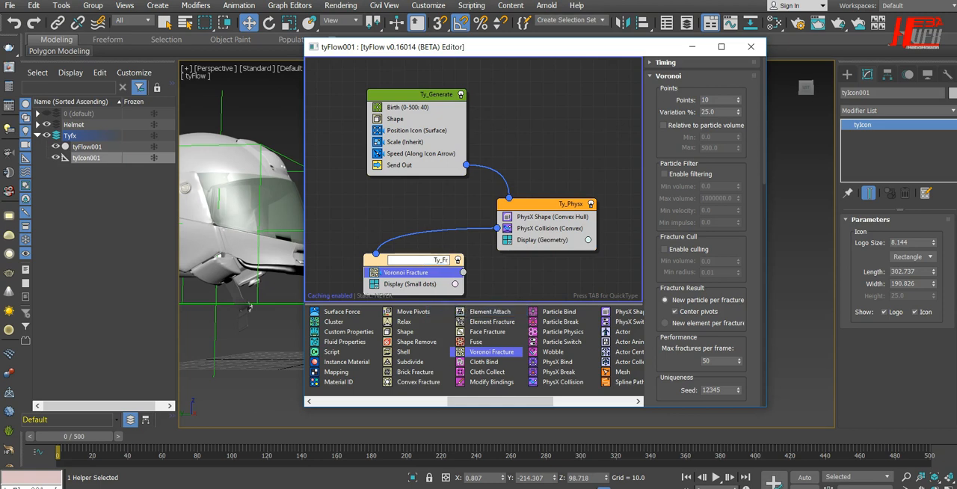
key(Escape)
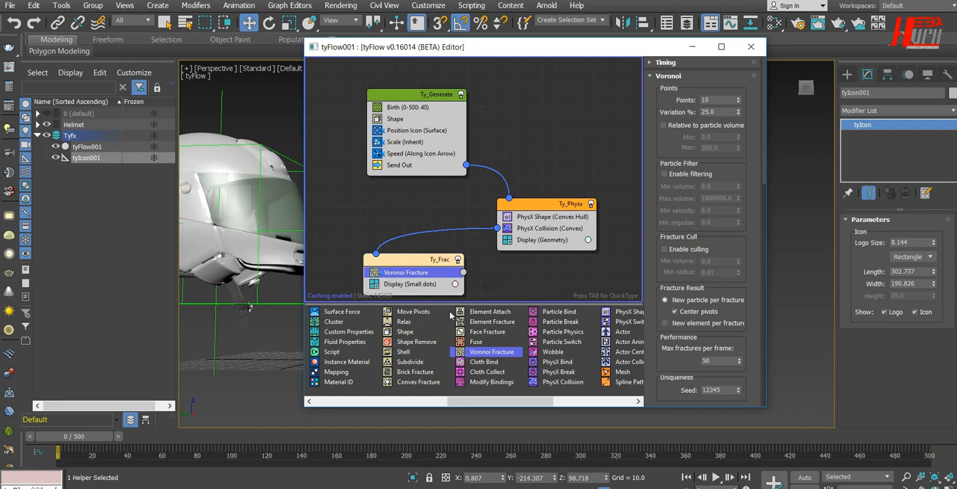
right_click(571, 204)
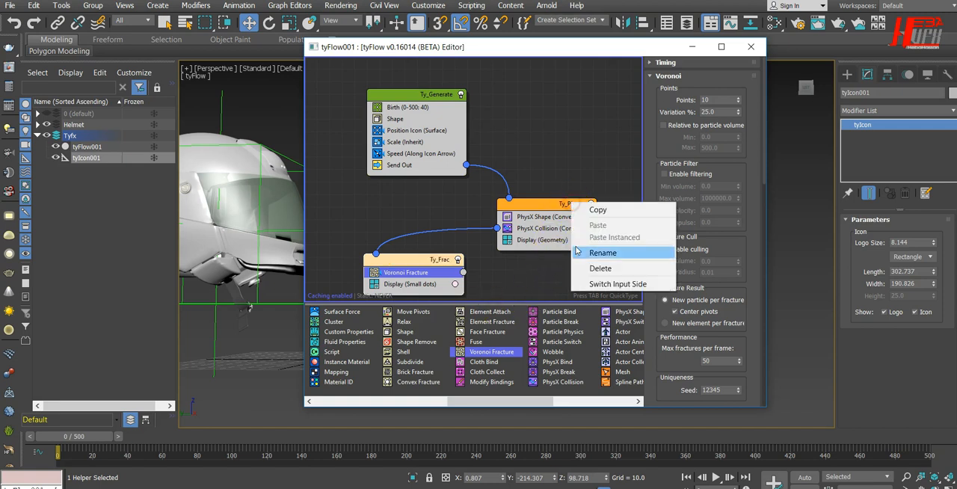
click(586, 252)
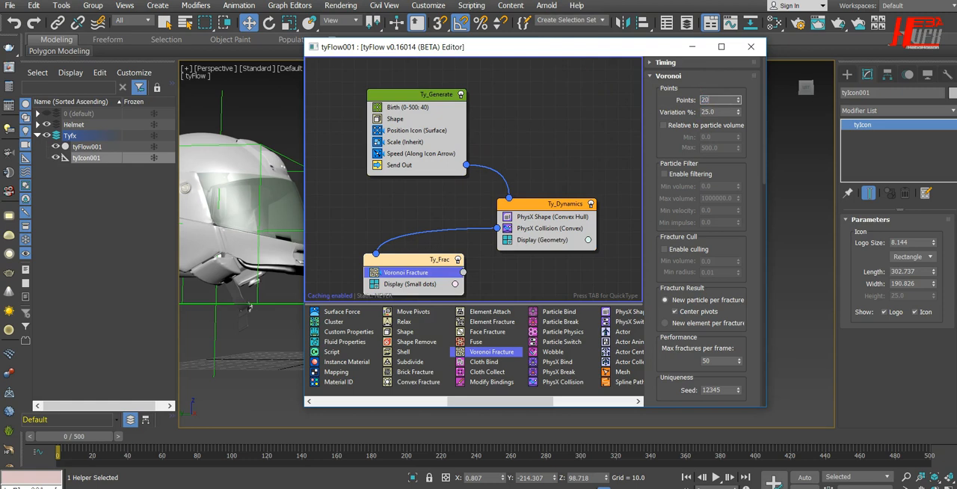
Set the Voronoi Fracture points to 20, look through its remaining settings, and move the editor clear of the viewport
drag(726, 261, 725, 102)
drag(726, 300, 729, 50)
drag(726, 207, 723, 488)
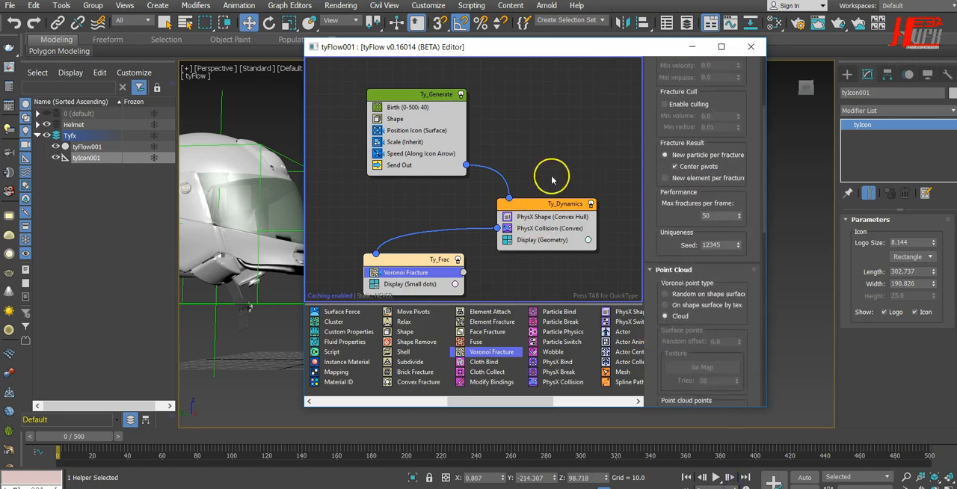
drag(650, 54, 102, 74)
Play the simulation to about frame 102 and examine the fracture particles up close at the helmet's chin
click(716, 477)
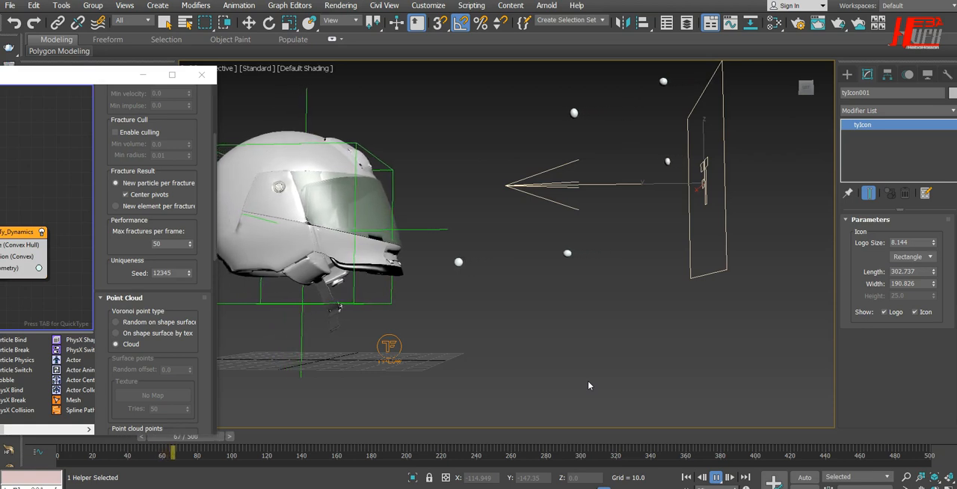
key(c)
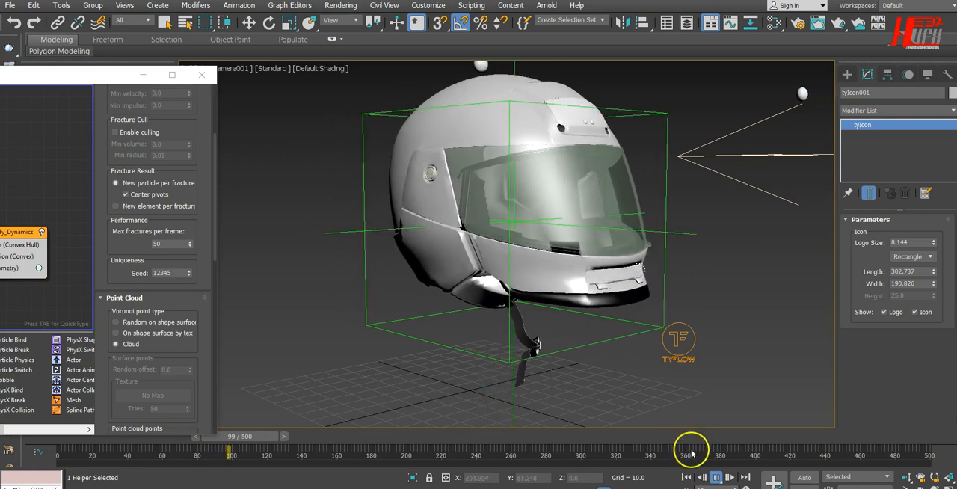
click(716, 477)
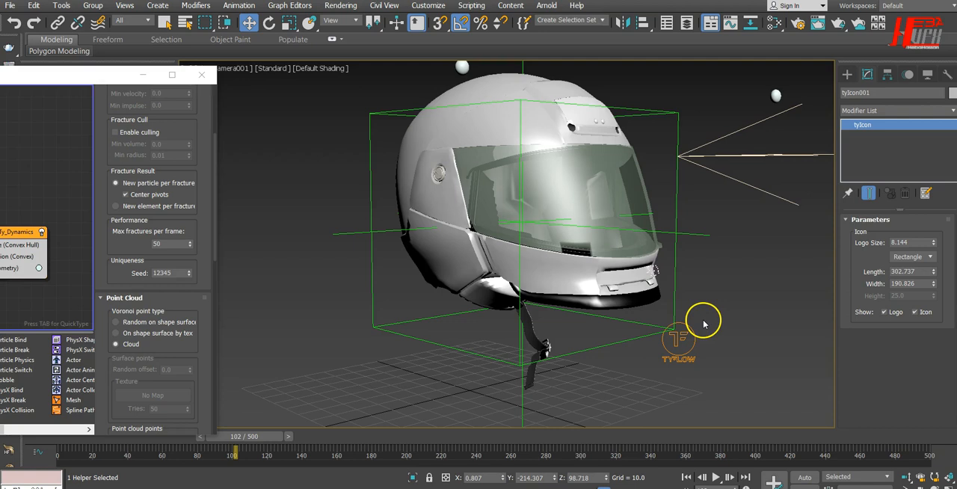
click(648, 280)
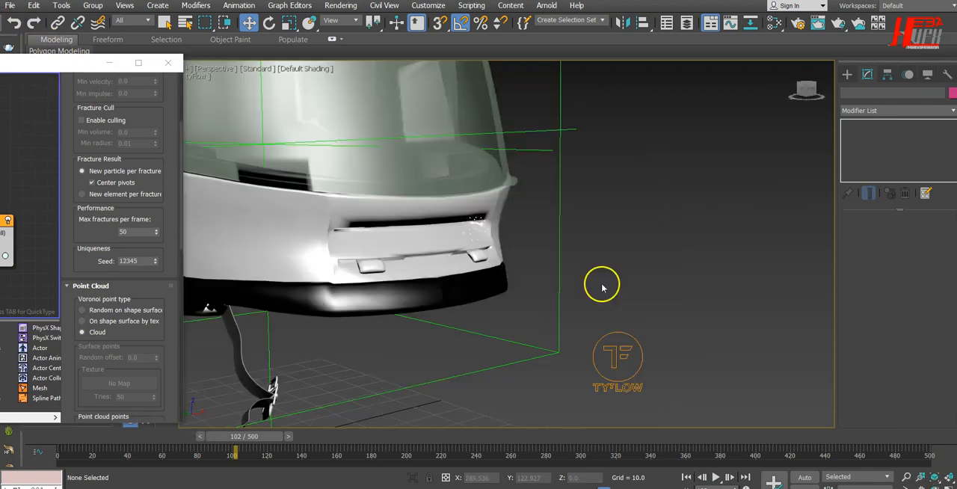
scroll(602, 295, up, 2)
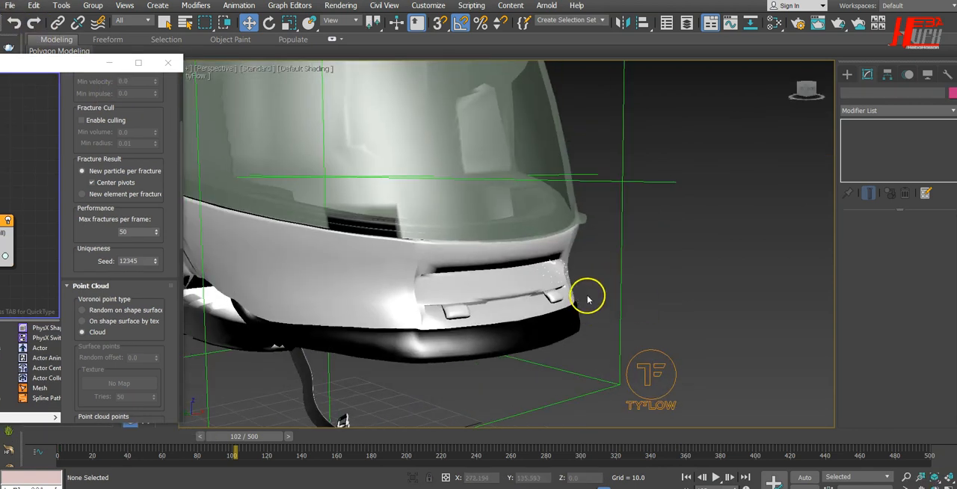
scroll(588, 299, up, 3)
scroll(467, 276, down, 2)
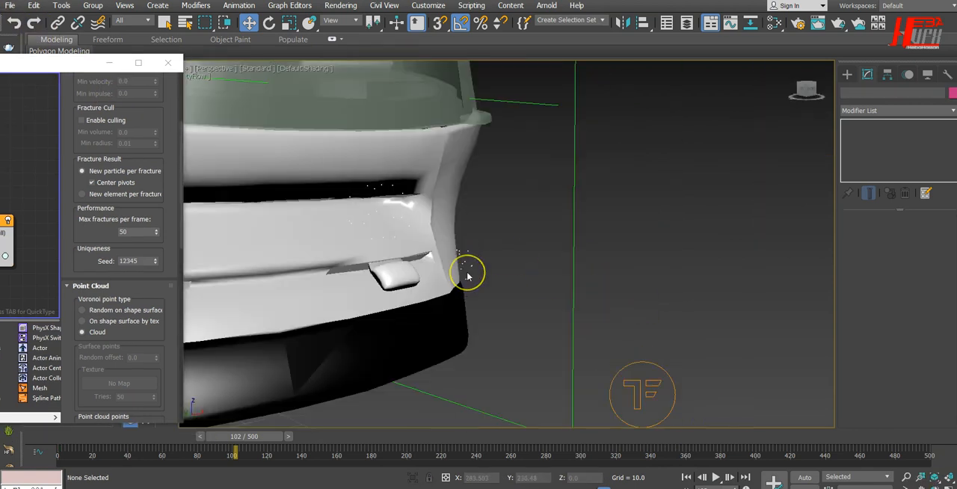
scroll(468, 276, down, 5)
scroll(467, 277, up, 4)
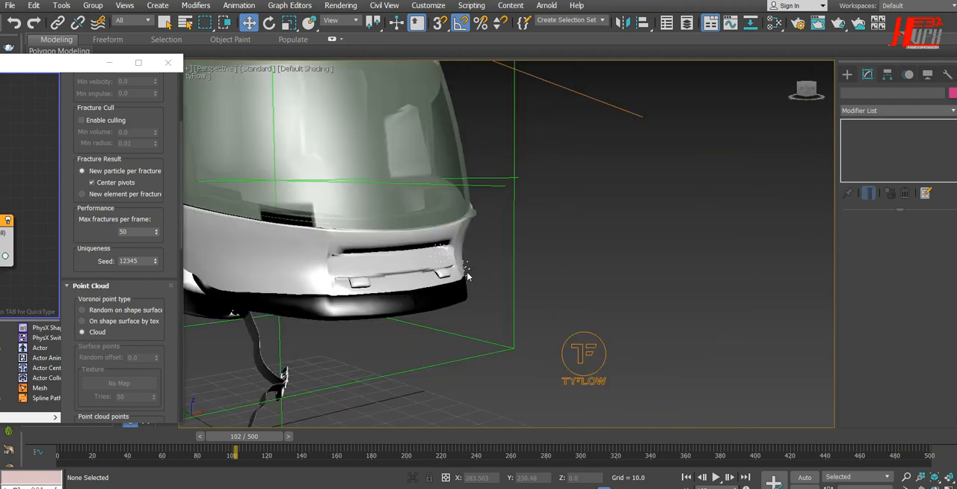
middle_drag(515, 271, 529, 272)
Set the Voronoi Fracture variation to 45% and replay the simulation from frame 0 to about frame 124
drag(168, 172, 152, 392)
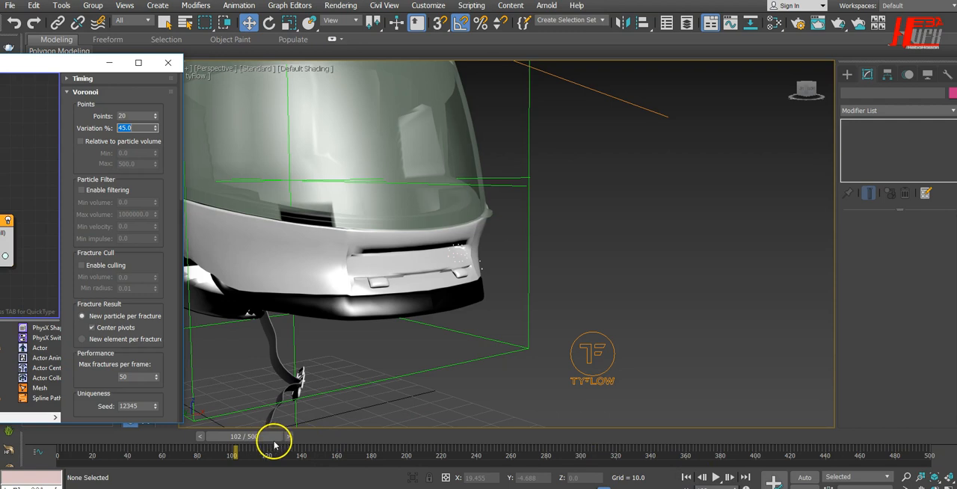
click(685, 479)
click(716, 477)
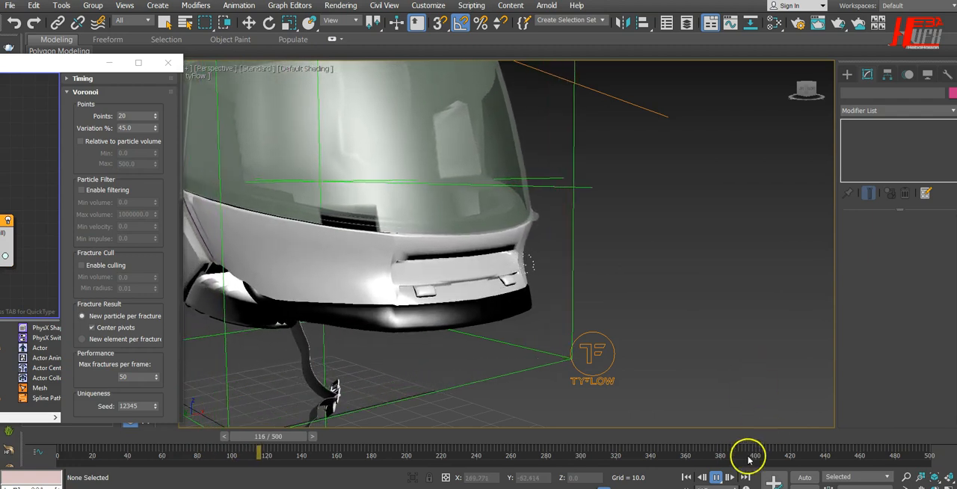
click(719, 479)
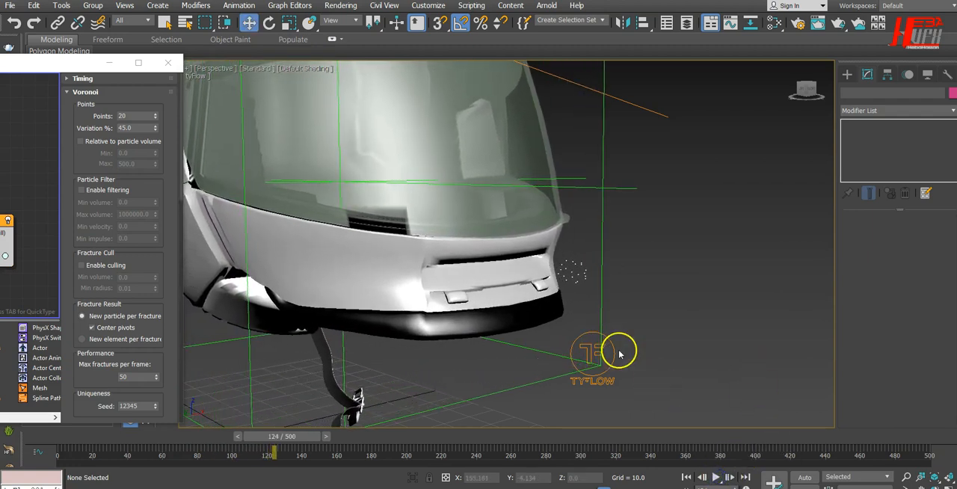
Set the Ty_Frac event's Display operator type to Geometry and move the editor clear of the helmet
drag(68, 72, 537, 53)
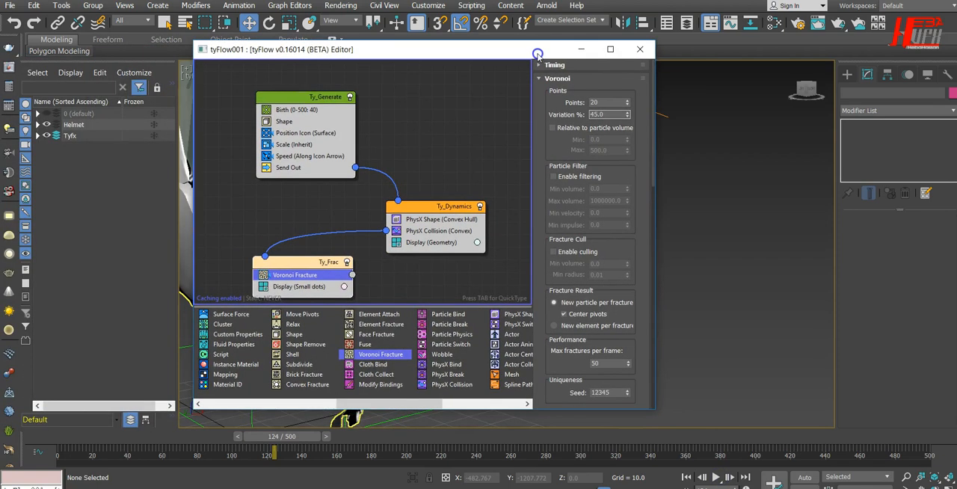
click(306, 286)
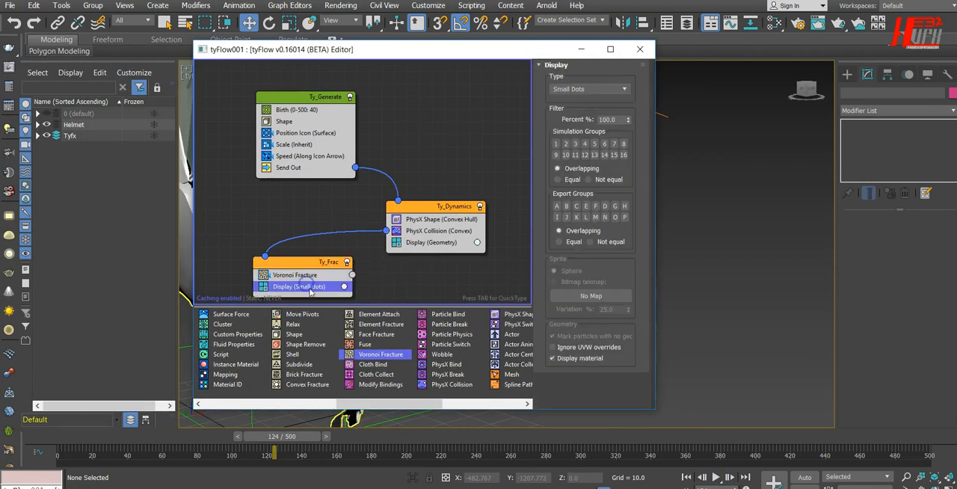
drag(547, 54, 335, 39)
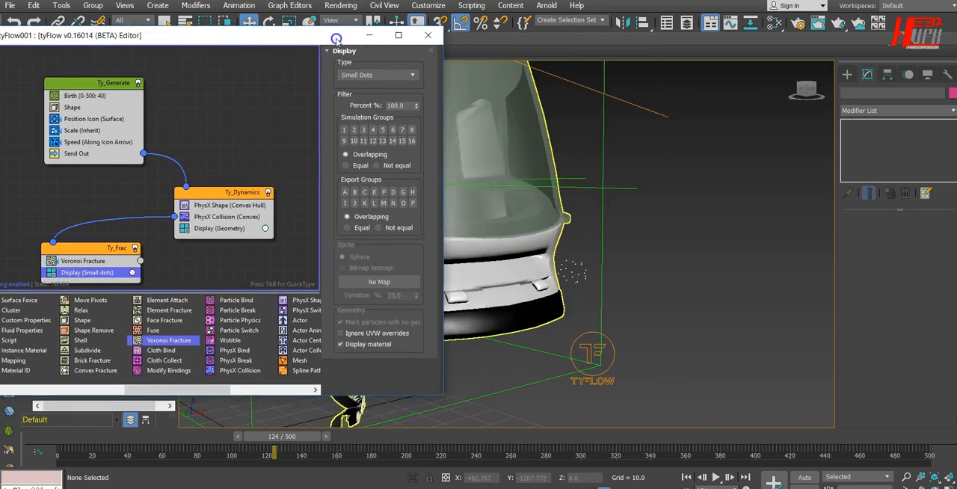
click(398, 76)
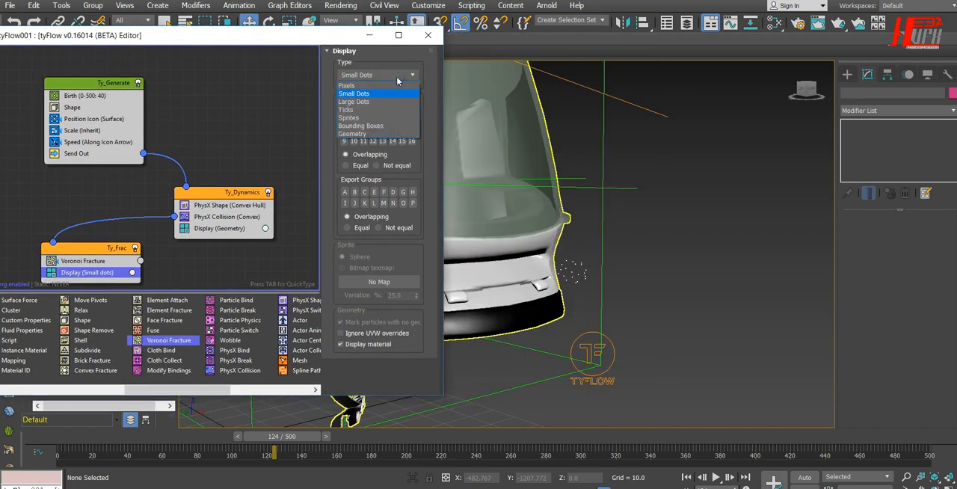
click(367, 135)
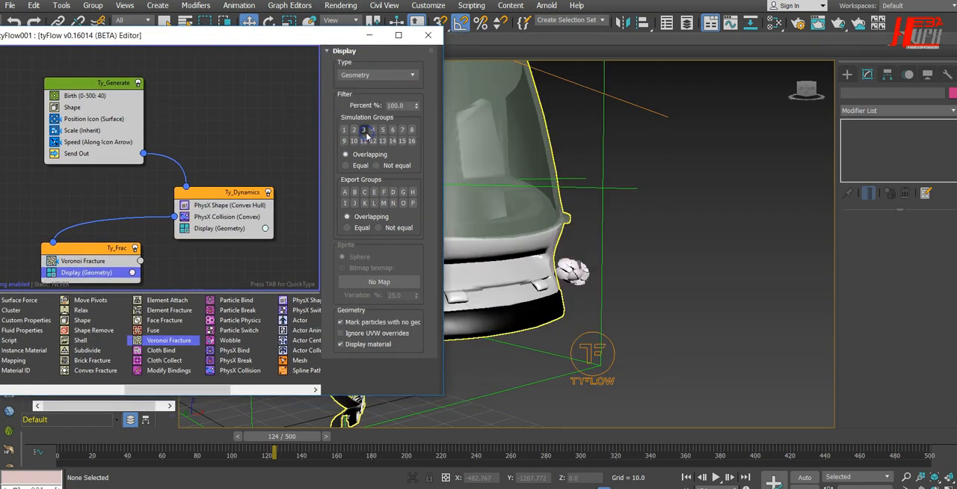
drag(343, 39, 63, 34)
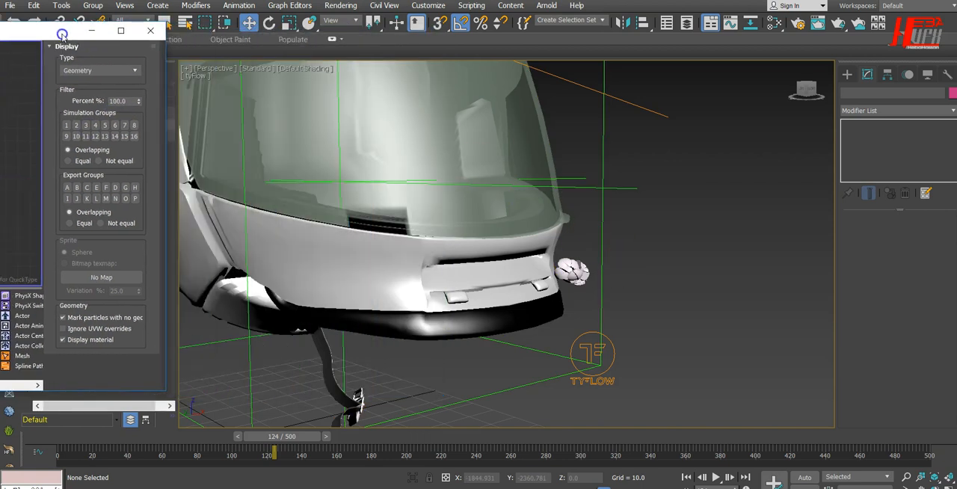
Replay the simulation from frame 0 to about frame 378 and examine the sphere fragments from the helmet's front and side
click(686, 476)
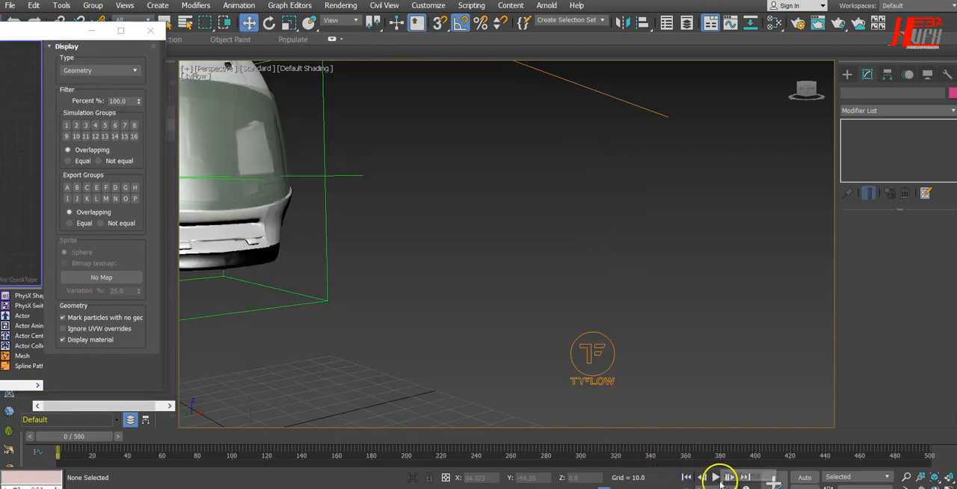
alt+middle_drag(742, 371, 724, 379)
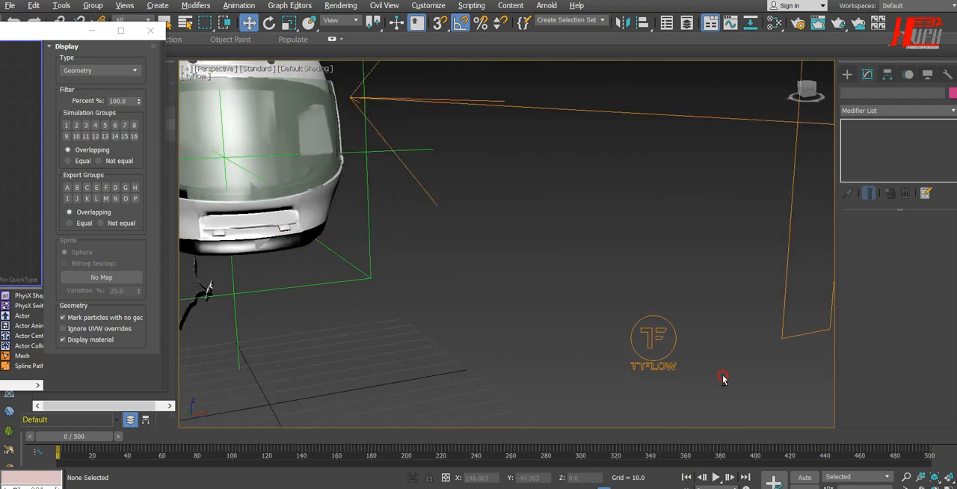
alt+middle_drag(637, 318, 569, 273)
click(456, 217)
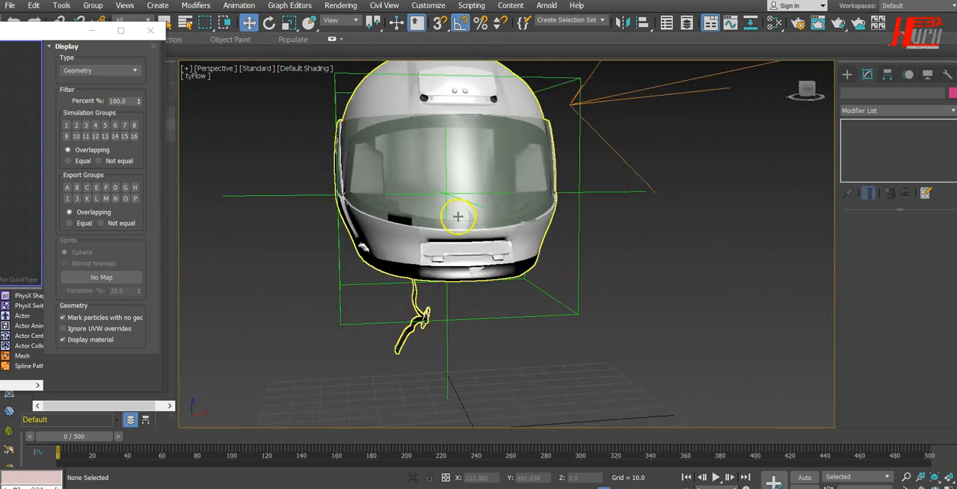
scroll(458, 216, up, 3)
mouse_move(457, 216)
alt+middle_down()
mouse_move(487, 229)
mouse_move(474, 210)
alt+middle_up()
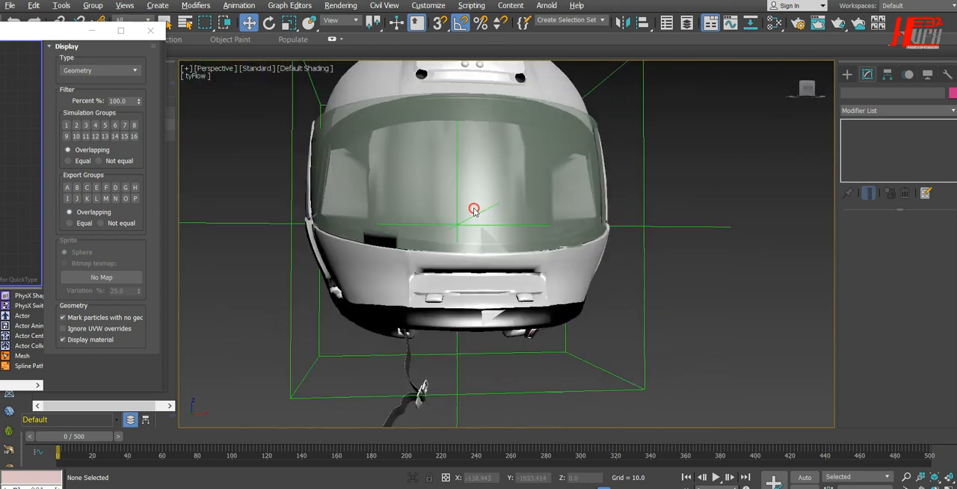
click(717, 479)
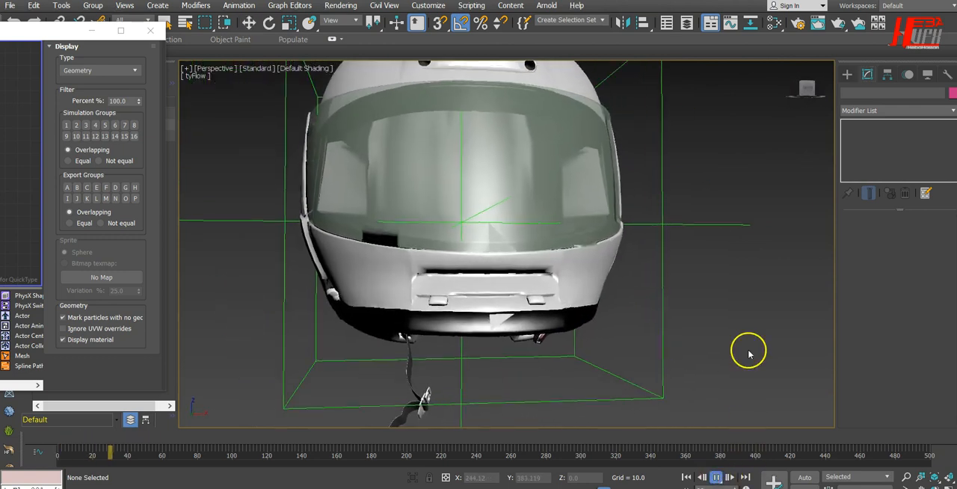
scroll(717, 342, down, 3)
scroll(653, 346, up, 2)
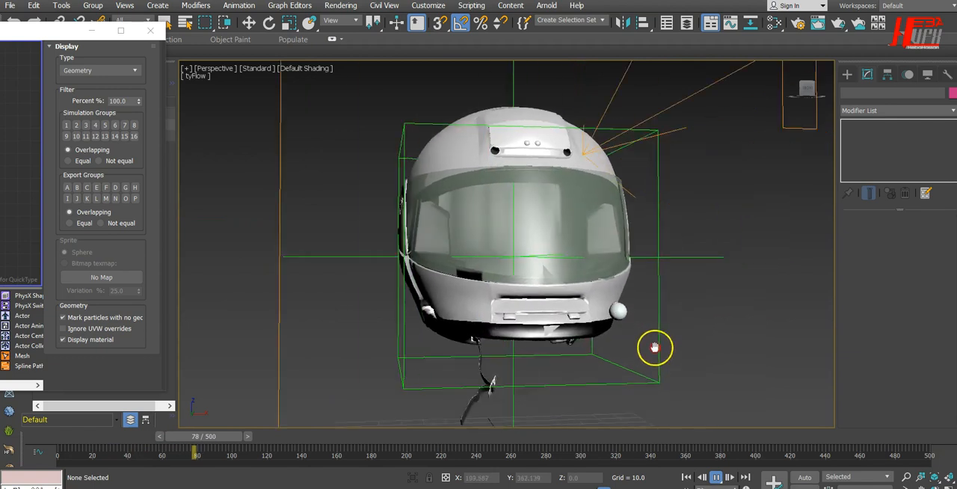
scroll(632, 338, up, 2)
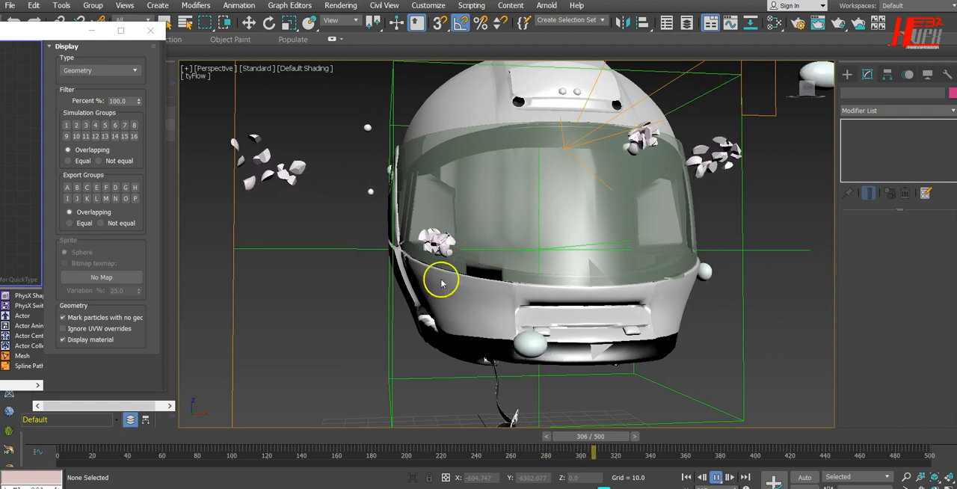
alt+middle_drag(367, 314, 607, 269)
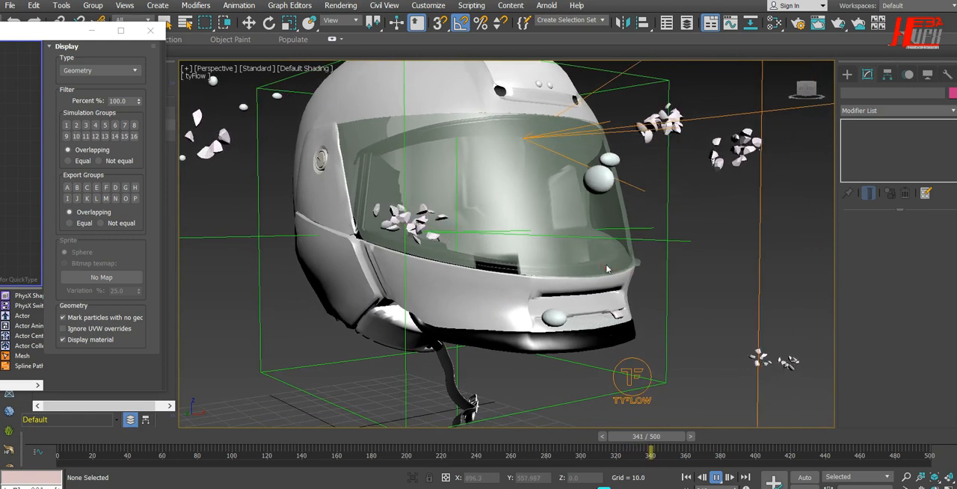
click(715, 478)
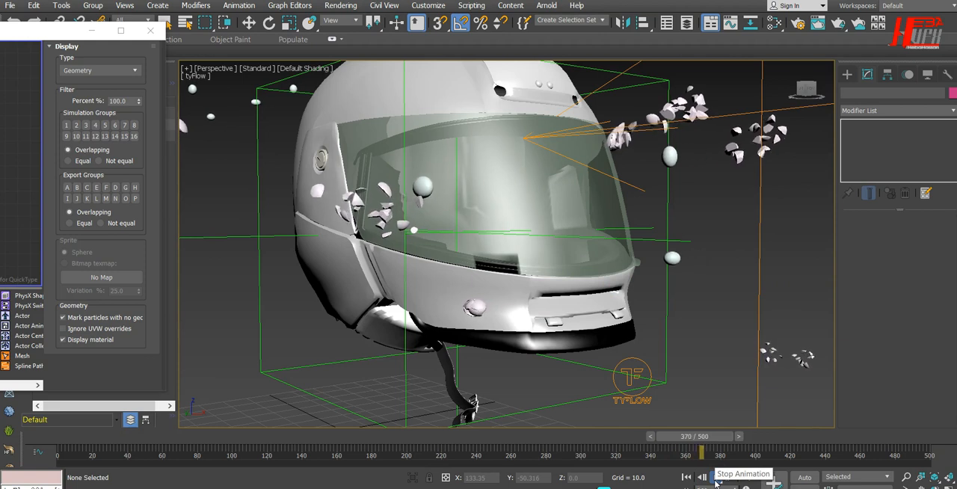
click(715, 478)
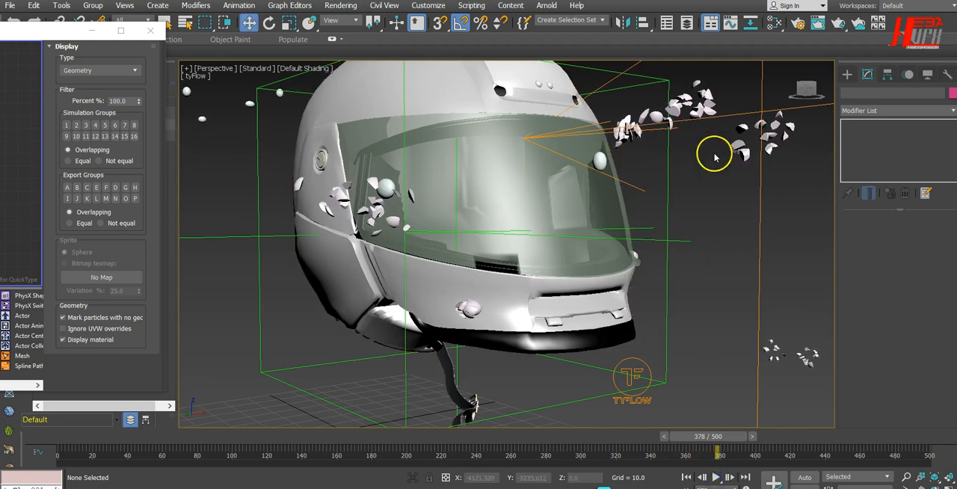
Return to frame 0 and add a Speed operator to the Ty_Frac event between Voronoi Fracture and Display
click(687, 477)
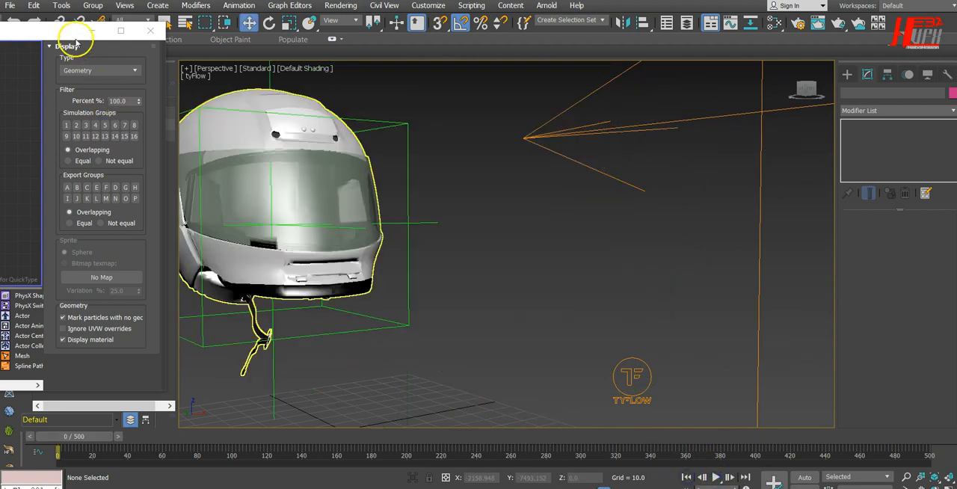
drag(42, 35, 598, 37)
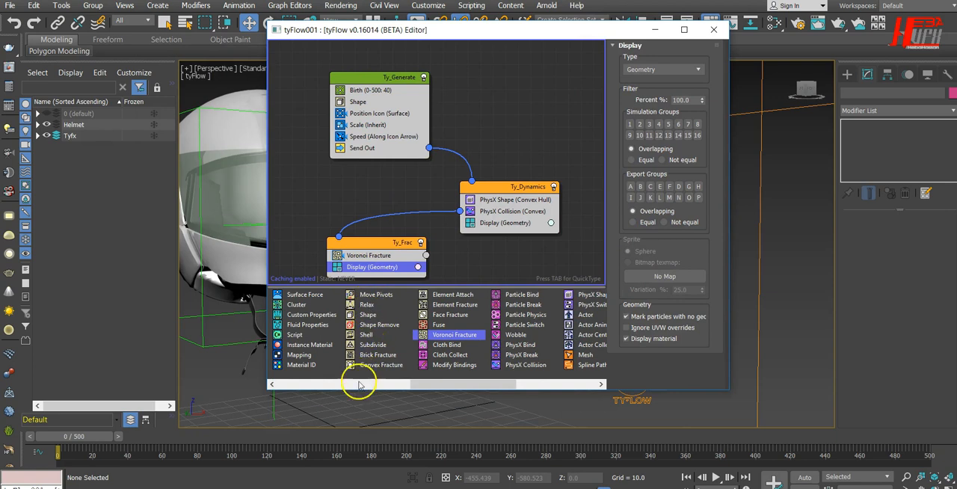
drag(435, 391, 332, 380)
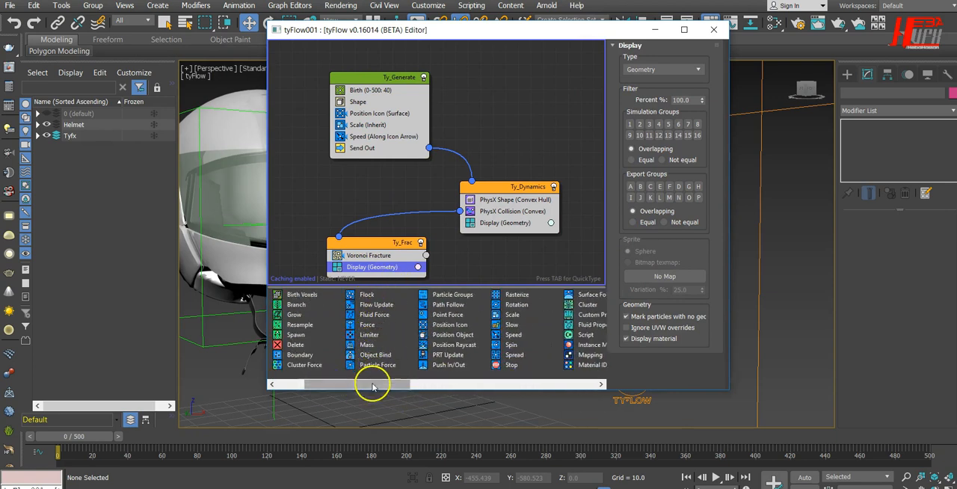
drag(513, 334, 409, 262)
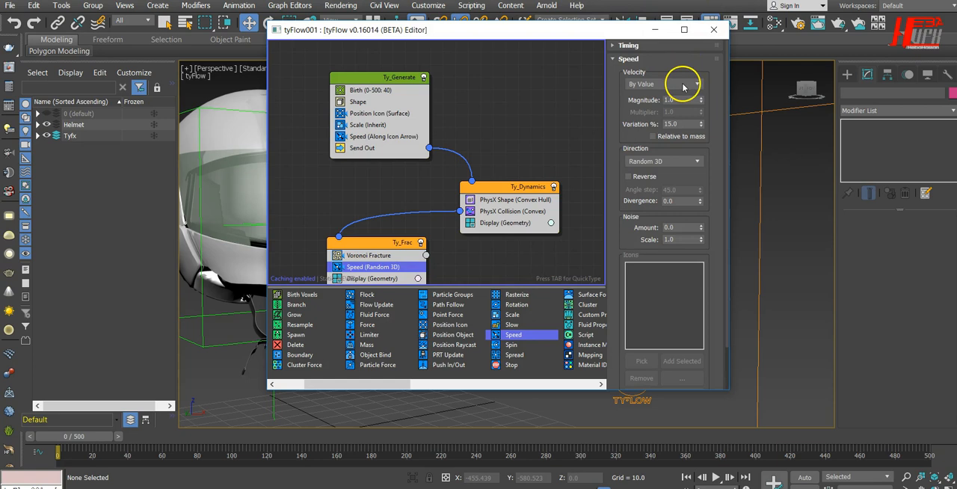
Set the Ty_Frac Speed direction to Inherit Previous, with magnitude 3, variation 25% and divergence 30
click(650, 86)
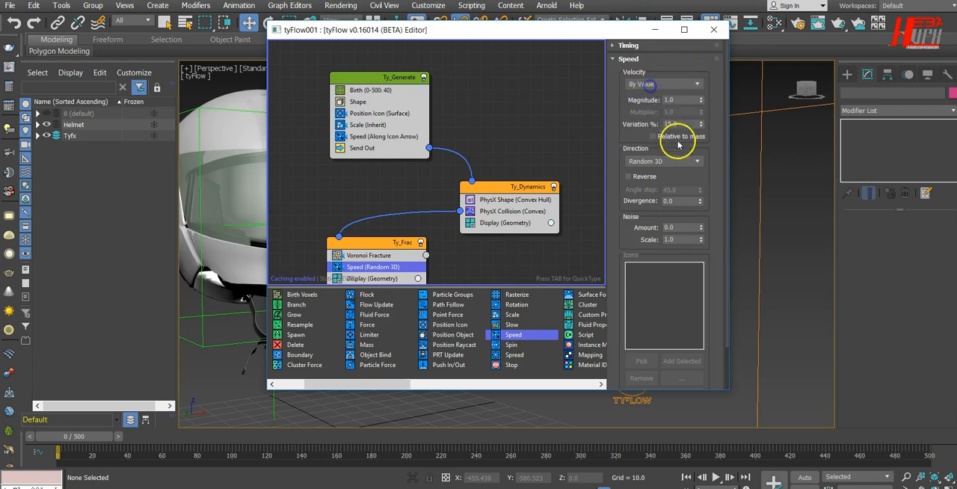
click(666, 160)
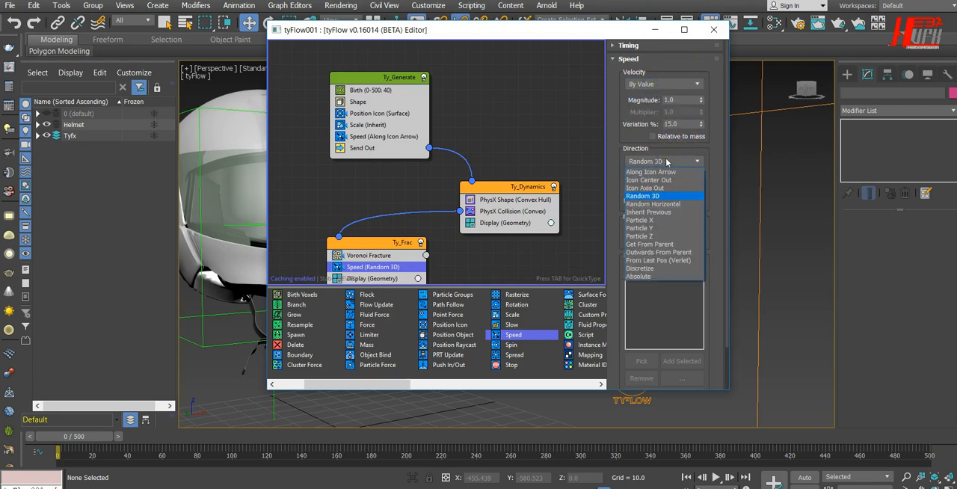
click(677, 213)
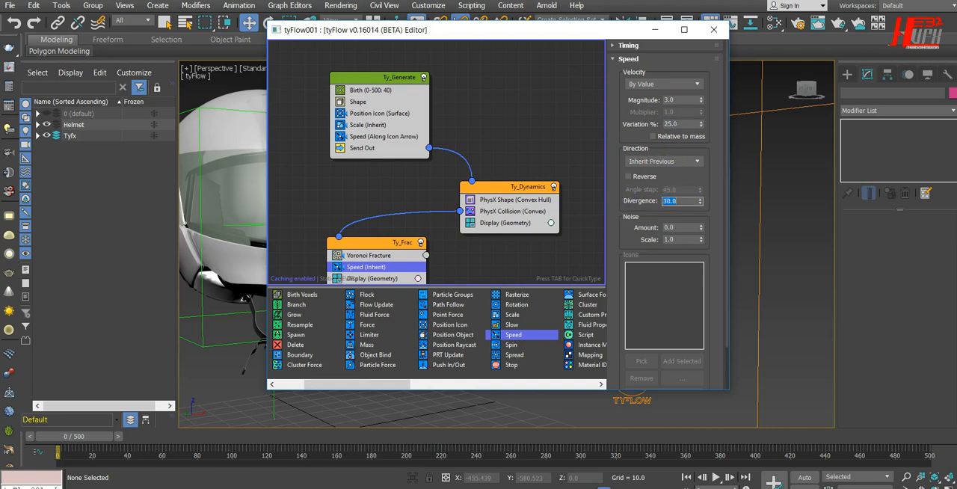
Move the editor clear of the helmet and play the simulation to about frame 357 to check the fragments' speed
drag(637, 32, 143, 37)
click(716, 477)
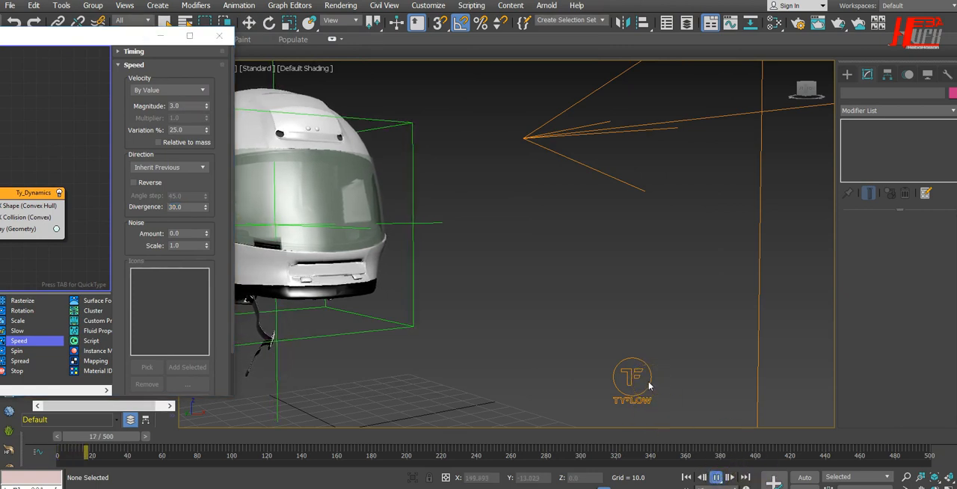
drag(130, 35, 61, 31)
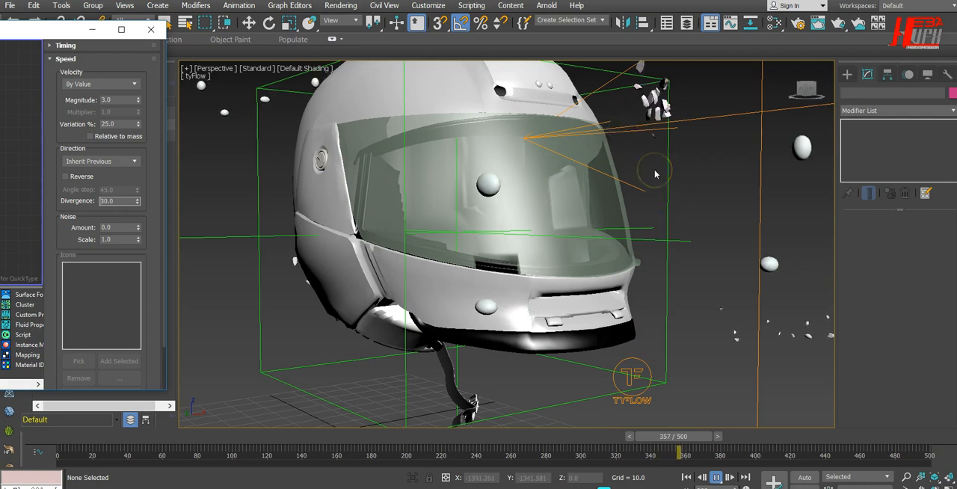
Set the Ty_Frac Speed magnitude to 5 and variation to 60%, and add a Slow operator below it with 15% velocity and 30% variation
click(686, 477)
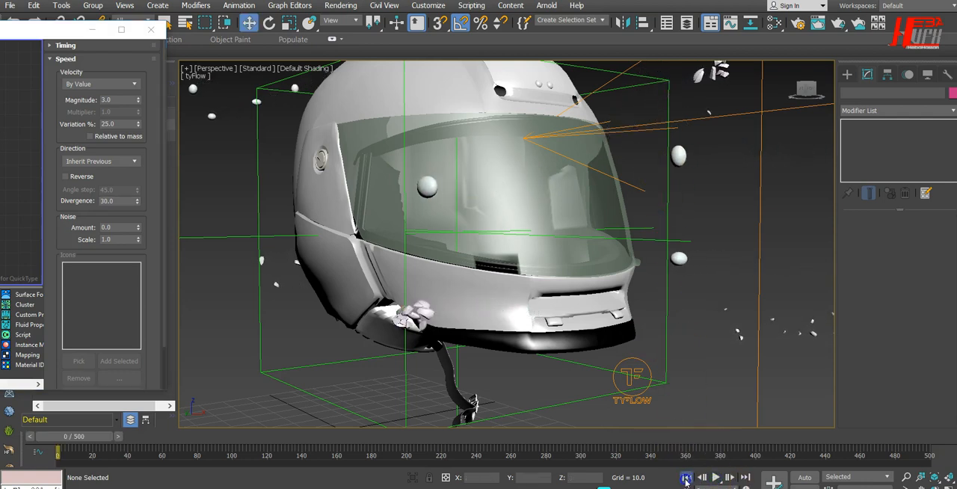
drag(51, 33, 431, 35)
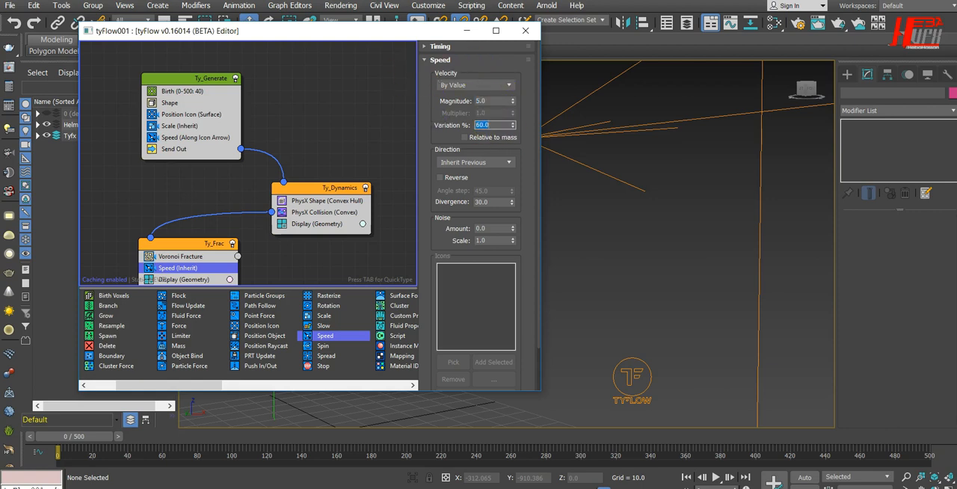
drag(323, 327, 213, 278)
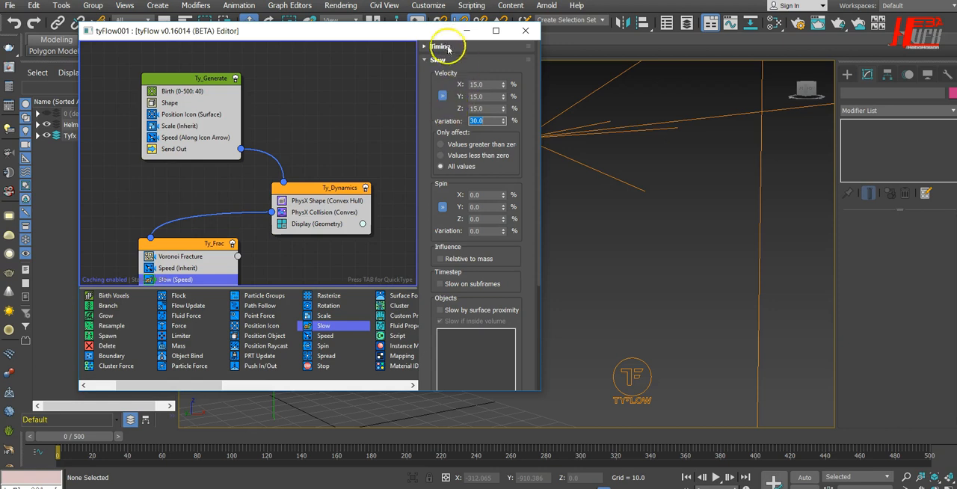
Move the editor off the viewport and play the simulation to about frame 290 to check the slowed fragments
drag(438, 34, 43, 43)
click(715, 477)
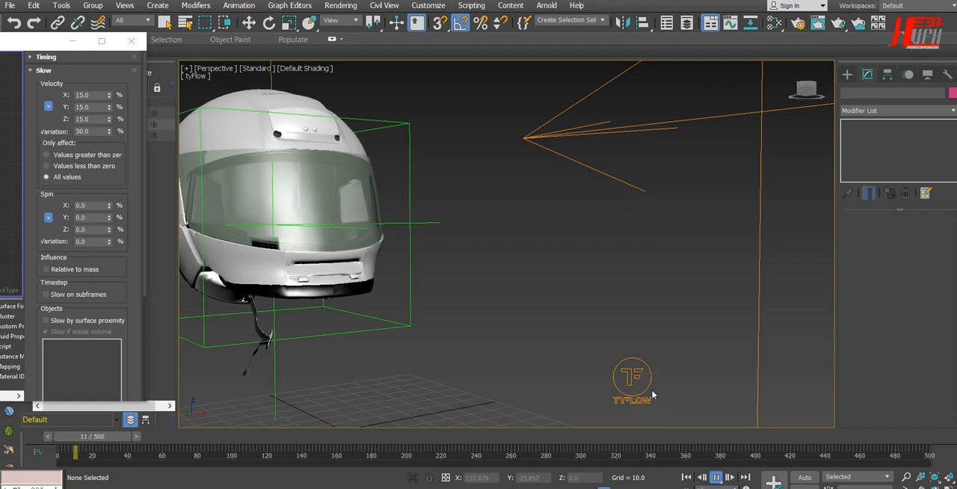
key(w)
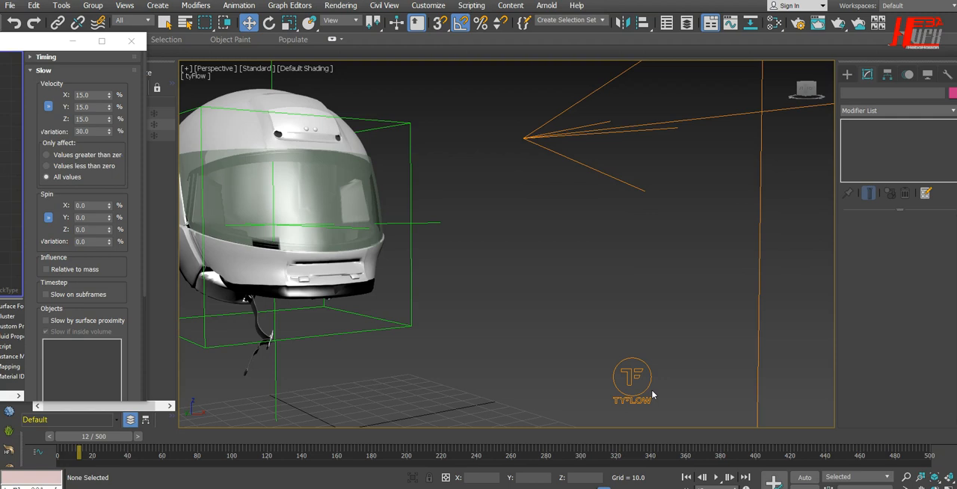
click(716, 477)
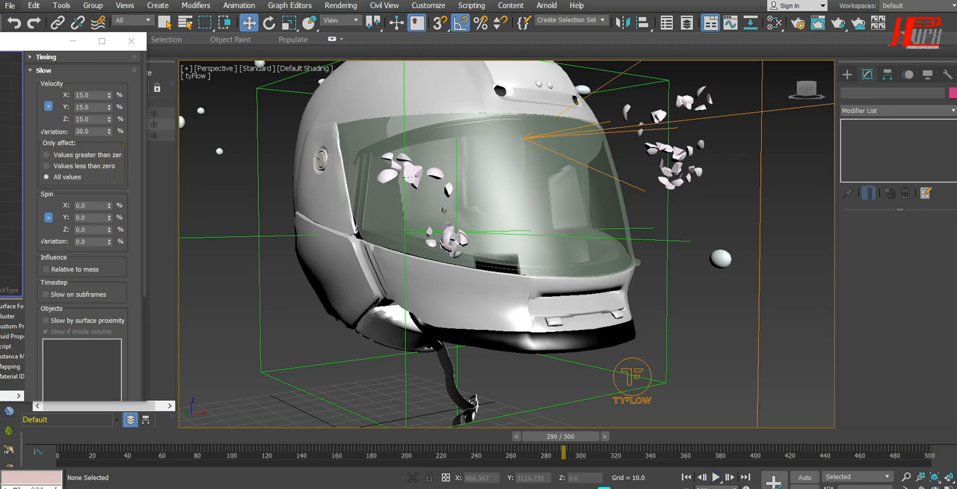
Set the Slow operator's velocity variation to 50% and continue playback from frame 290 to about frame 370
drag(39, 47, 259, 51)
click(310, 135)
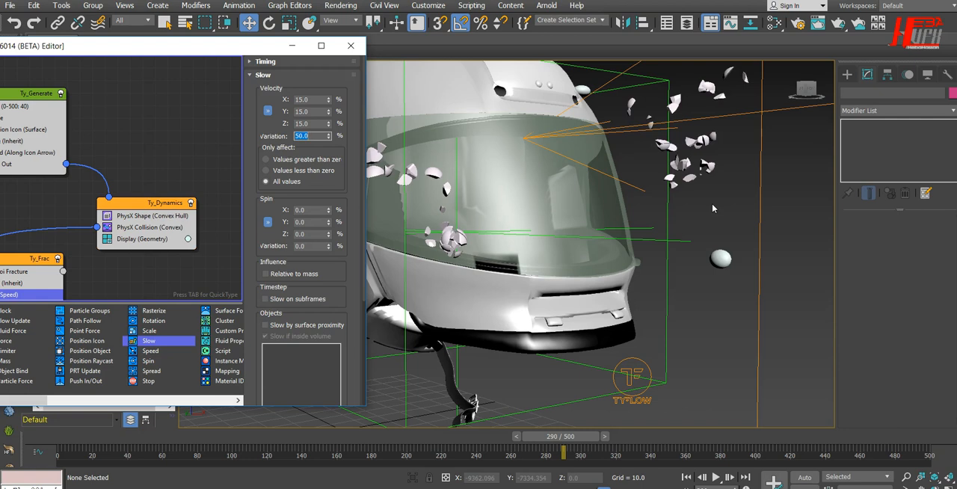
click(715, 477)
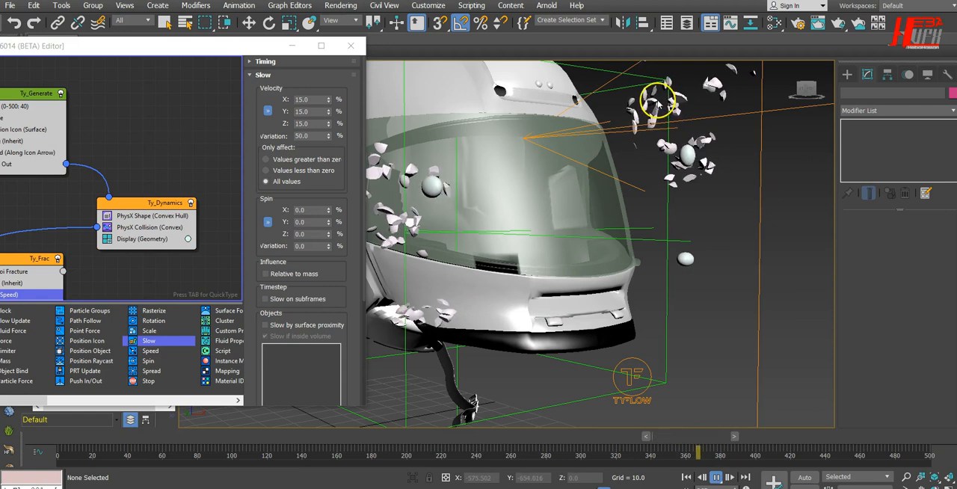
Replay the simulation from frame 0 to about frame 227 with the helmet uncovered, and return to frame 0
click(685, 476)
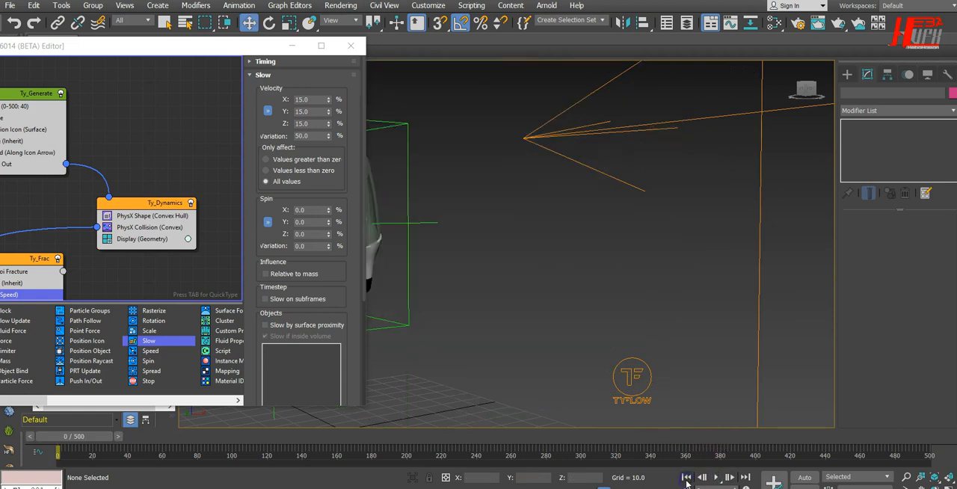
click(709, 481)
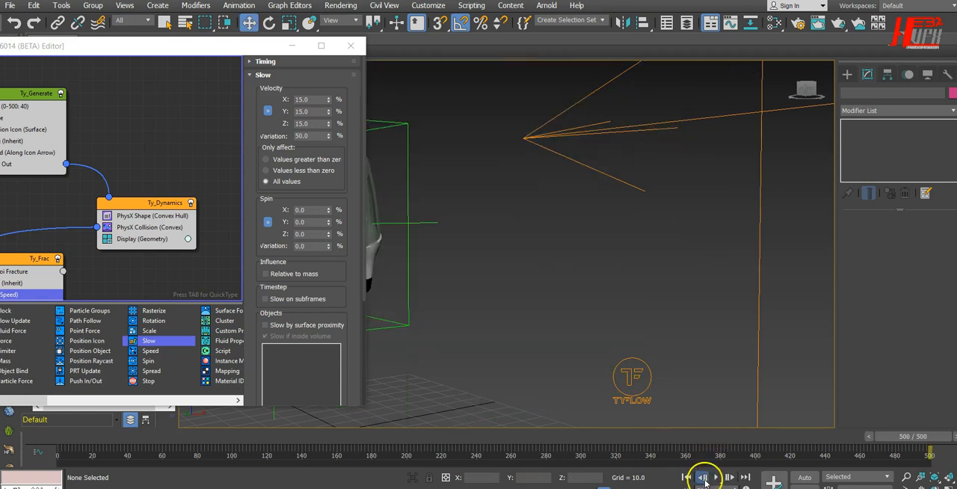
click(691, 478)
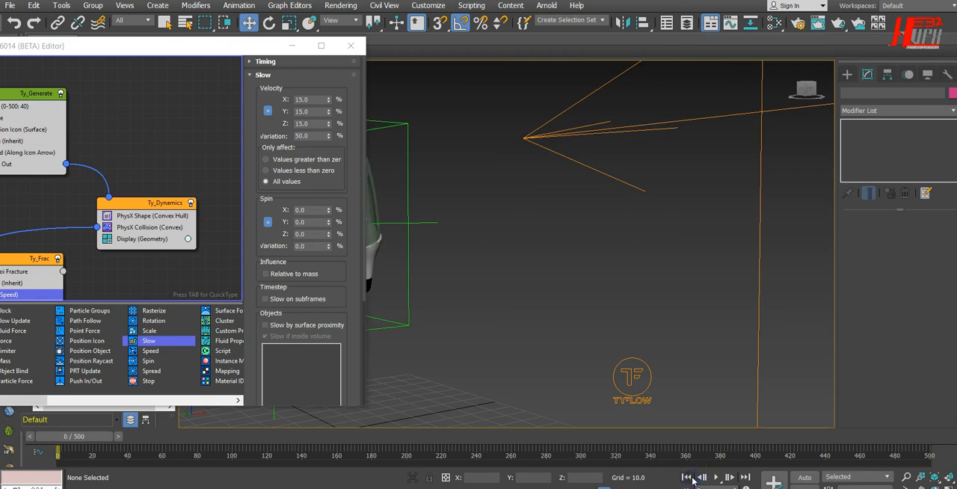
click(715, 477)
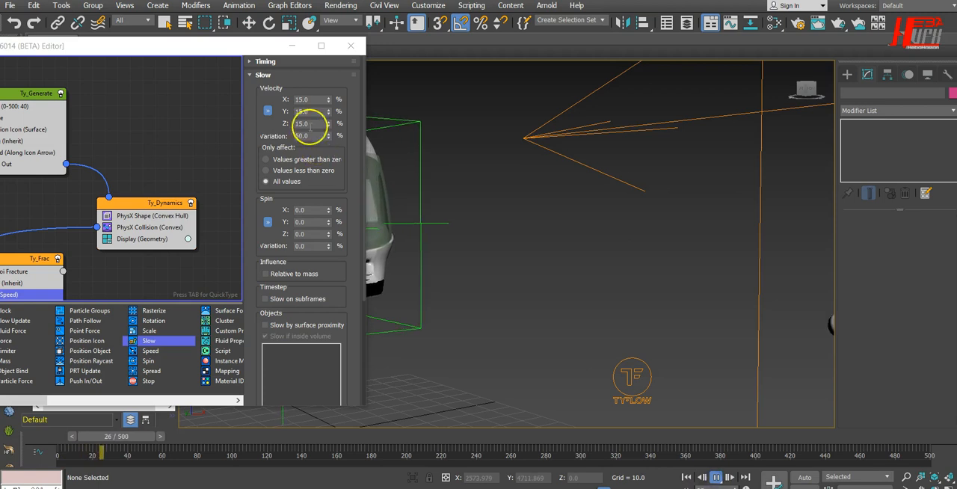
drag(263, 50, 126, 50)
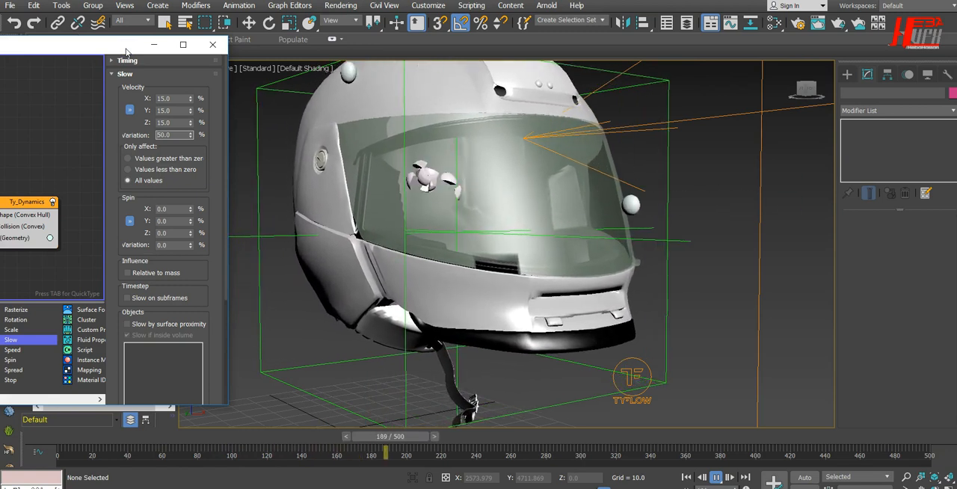
click(715, 477)
key(w)
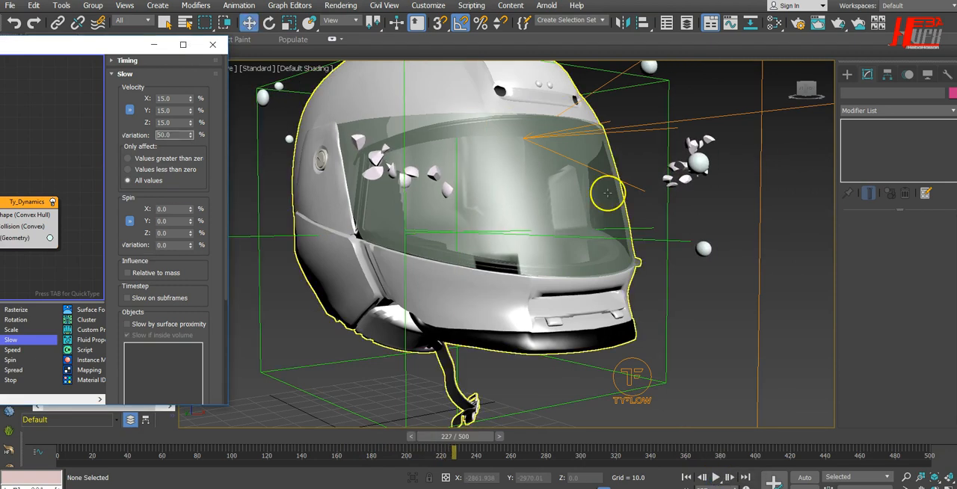
click(686, 477)
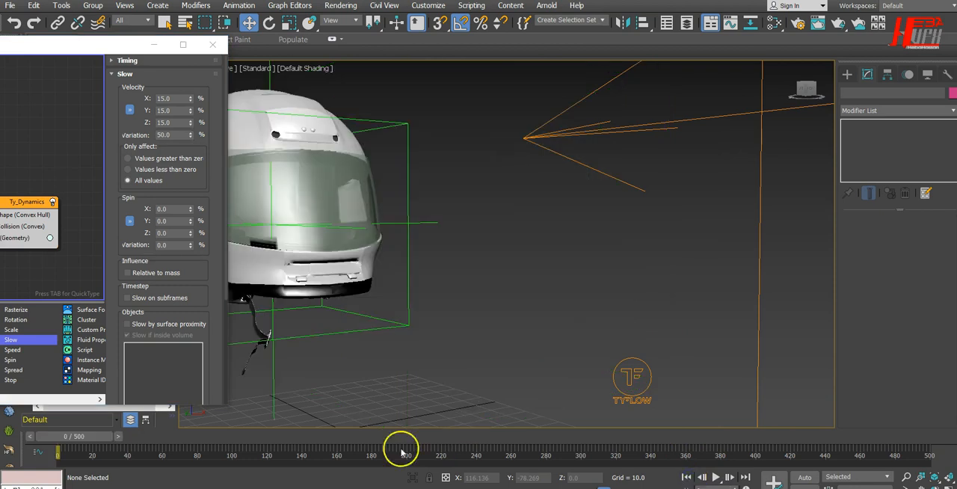
mouse_move(74, 438)
mouse_down()
mouse_move(174, 446)
mouse_move(60, 441)
mouse_up()
key(w)
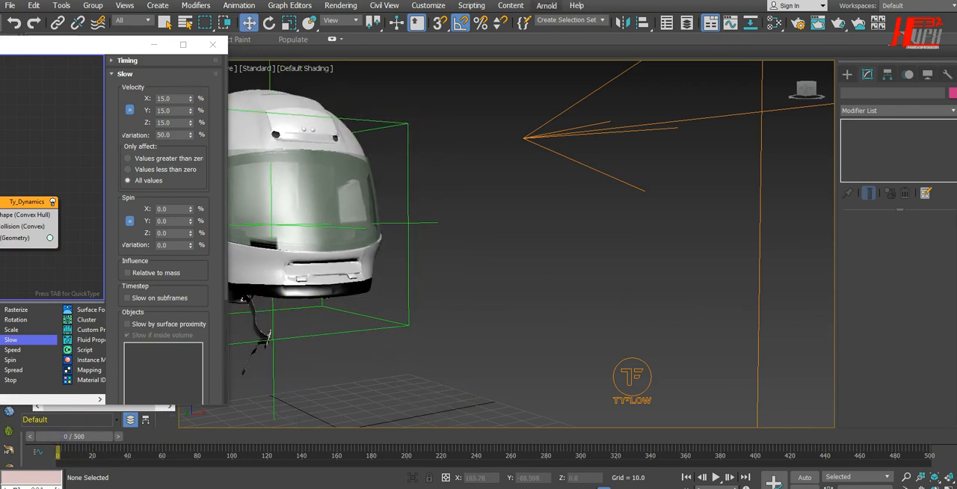
Move the tyFlow editor aside, expand the Tyfx layer and hide tyFlow001 in the scene
drag(113, 44, 122, 72)
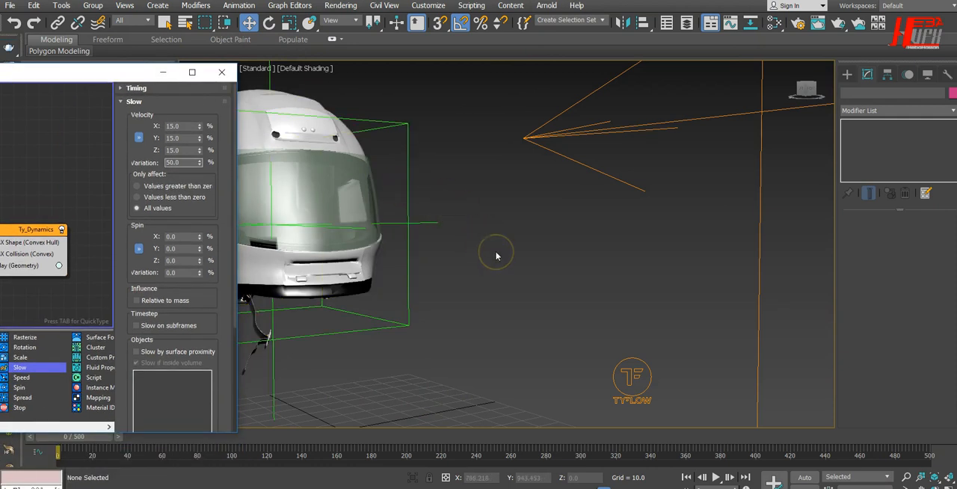
click(523, 257)
alt+middle_drag(566, 282, 602, 300)
scroll(602, 300, down, 3)
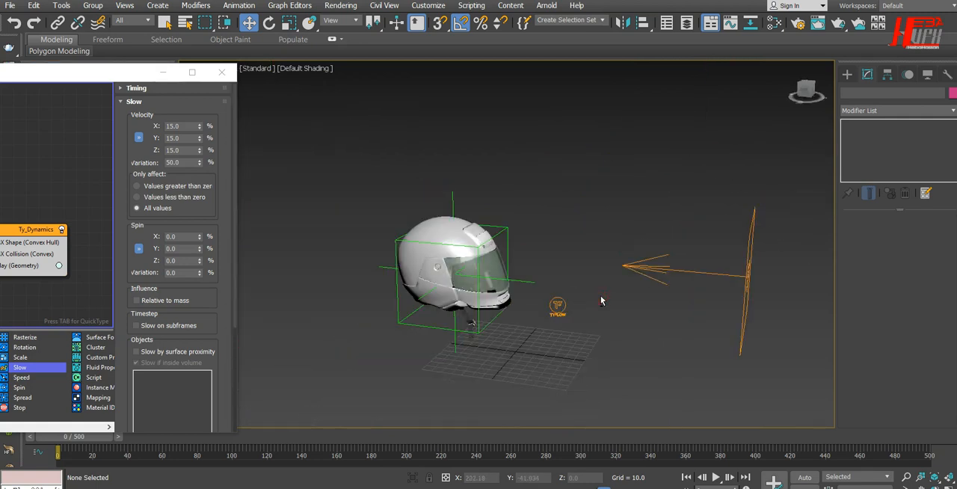
drag(137, 72, 155, 111)
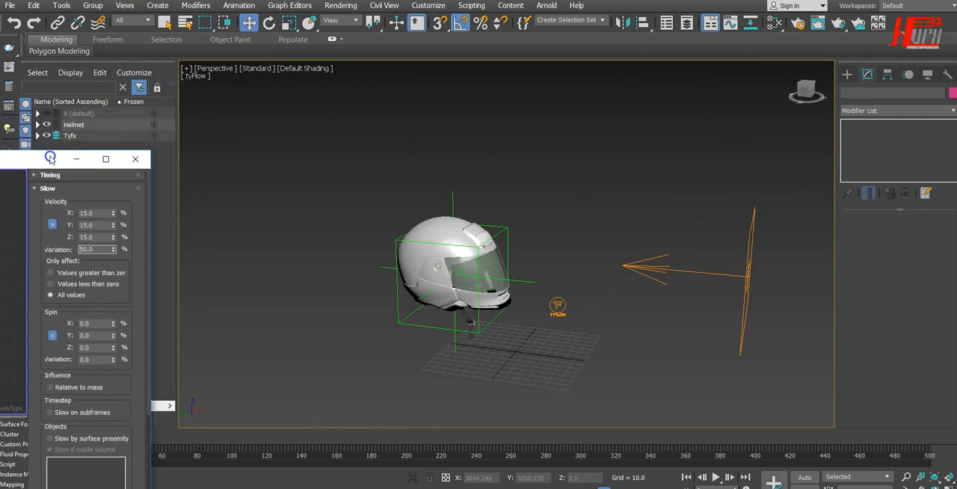
click(239, 110)
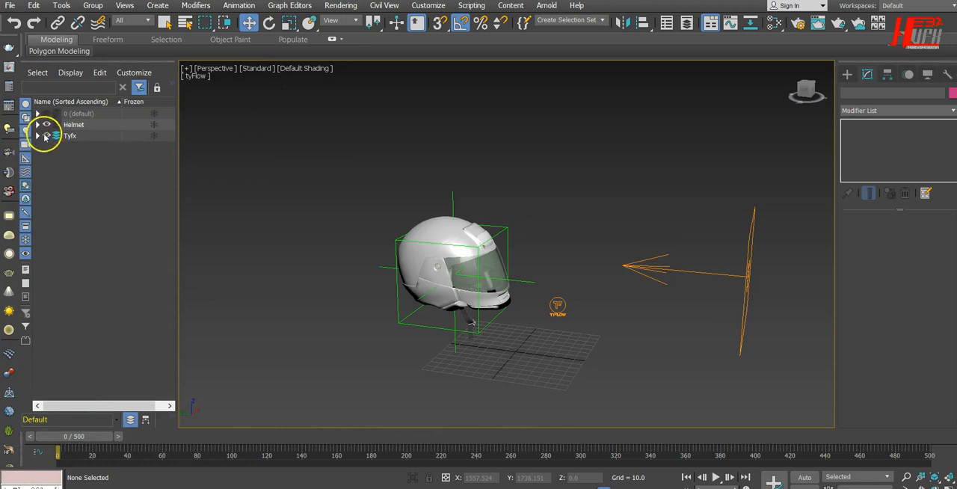
click(38, 136)
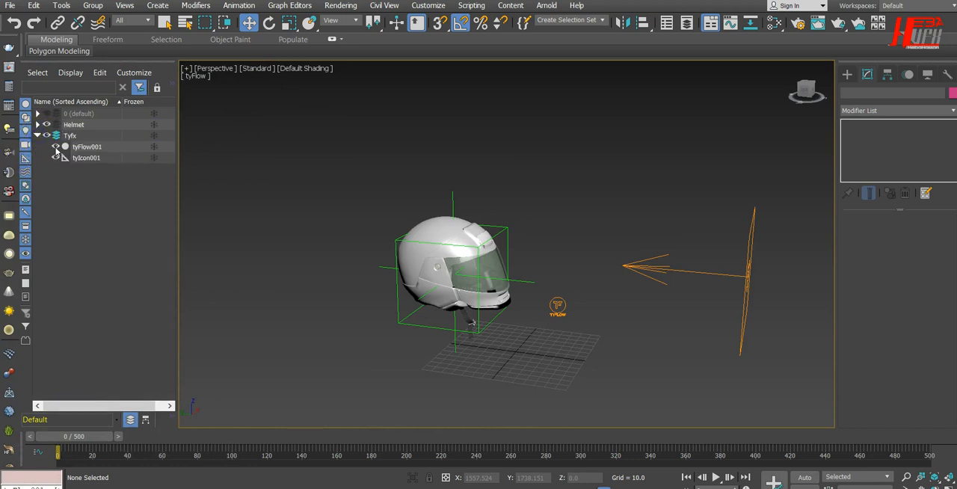
alt+middle_drag(561, 362, 544, 359)
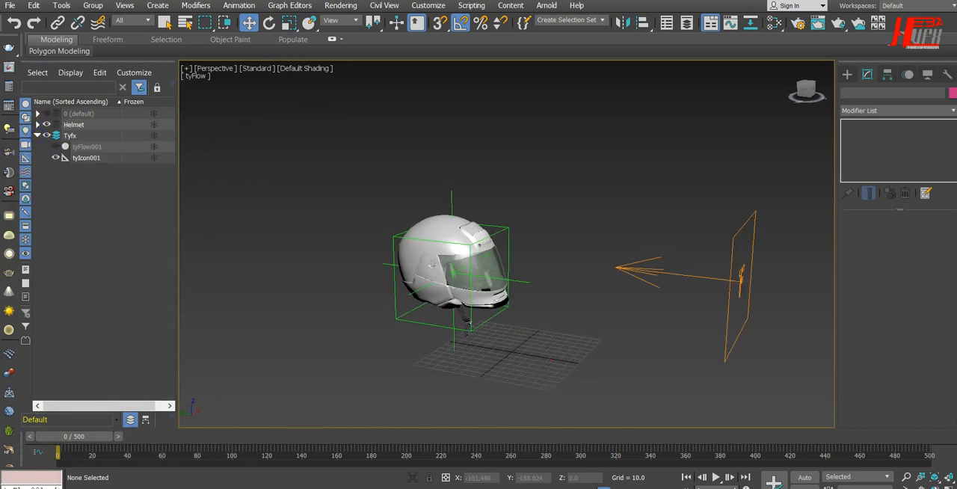
Select the Point001 helper around the helmet and scrub to frame 112 to examine its animated motion
drag(98, 438, 120, 439)
key(w)
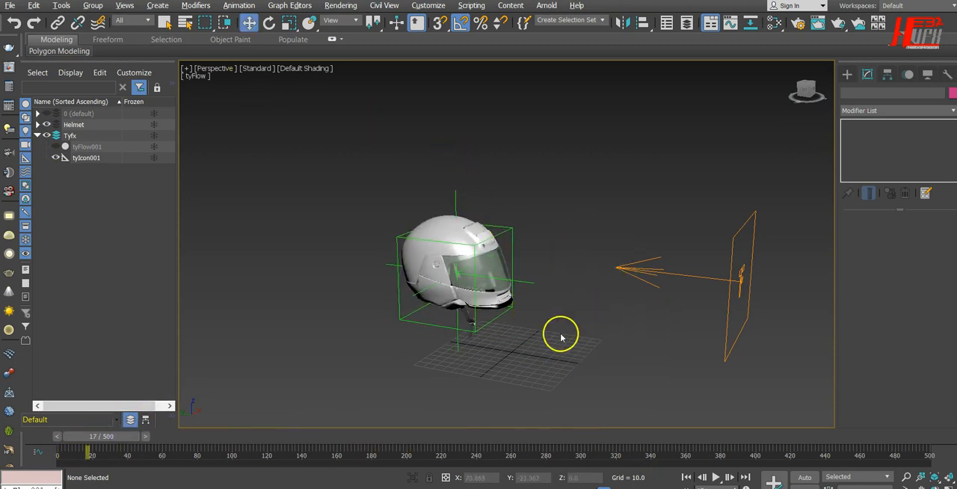
alt+middle_drag(560, 335, 563, 328)
click(504, 243)
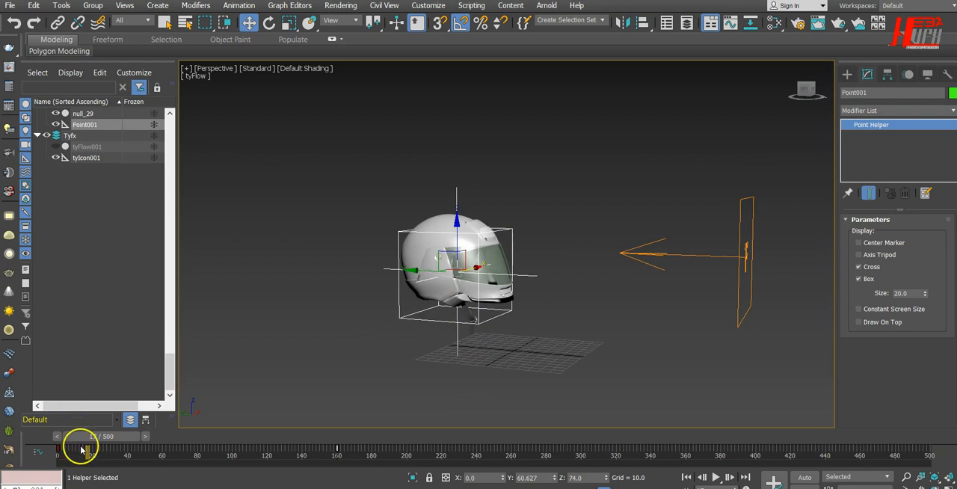
drag(92, 441, 252, 441)
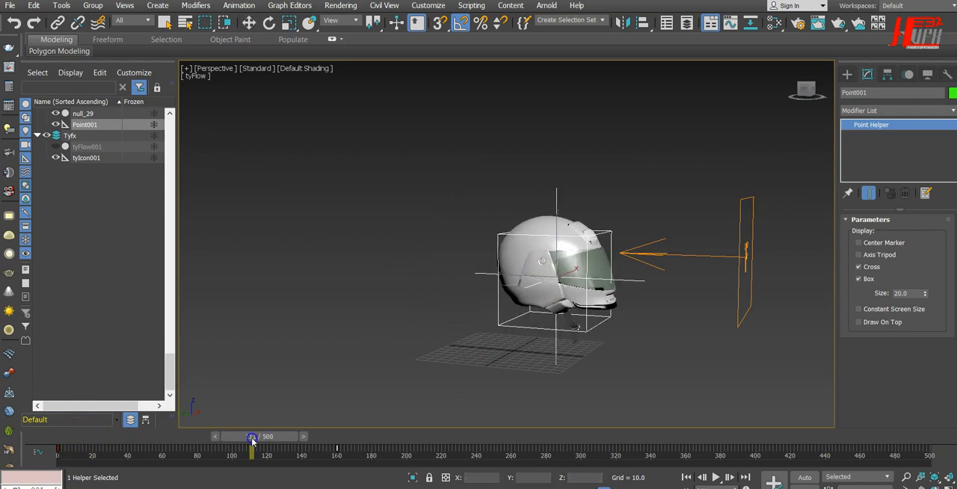
key(w)
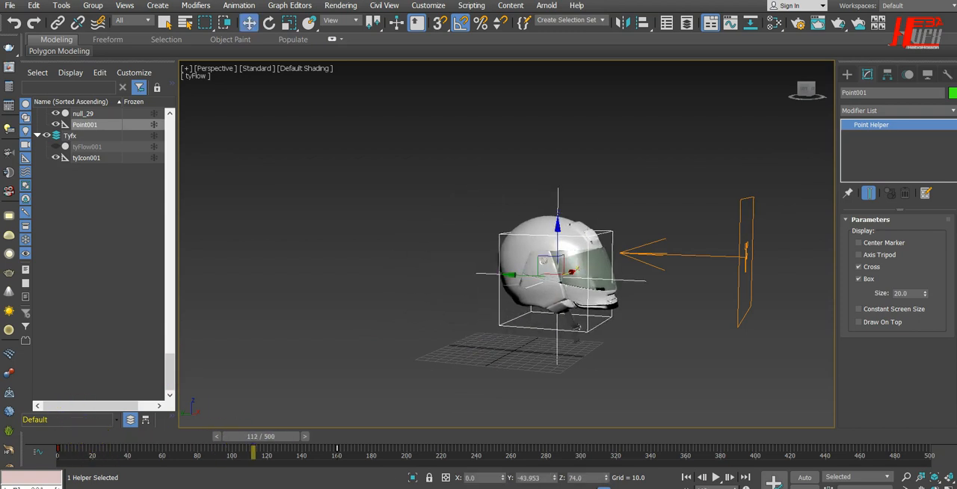
Turn on Auto Key, move Point001's key from frame 160 to 260, and go to frame 260
click(804, 477)
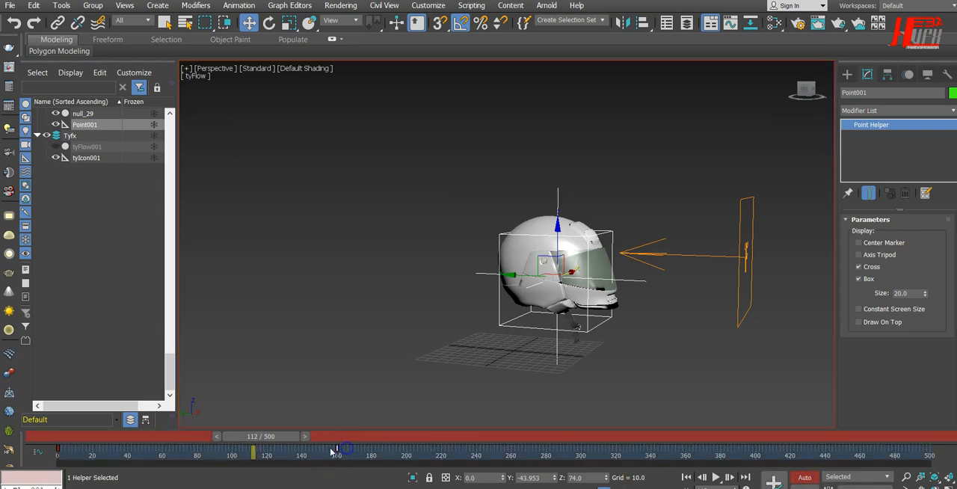
mouse_move(336, 447)
mouse_down()
mouse_move(544, 458)
mouse_move(511, 456)
mouse_up()
drag(261, 432, 507, 439)
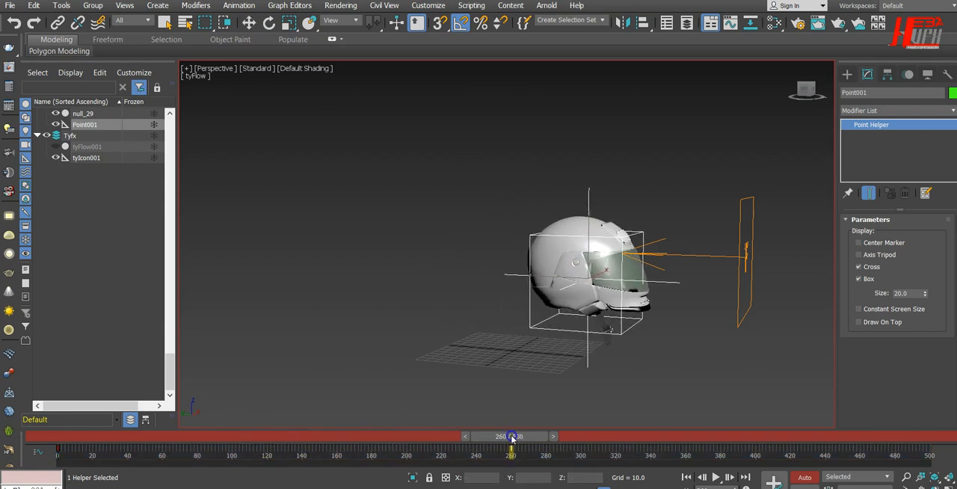
Move Point001 further forward along Y to about -127.8 at frame 260, check the motion near the key, and turn off Auto Key
key(w)
alt+middle_drag(472, 376, 499, 398)
drag(539, 278, 596, 278)
middle_drag(691, 371, 592, 376)
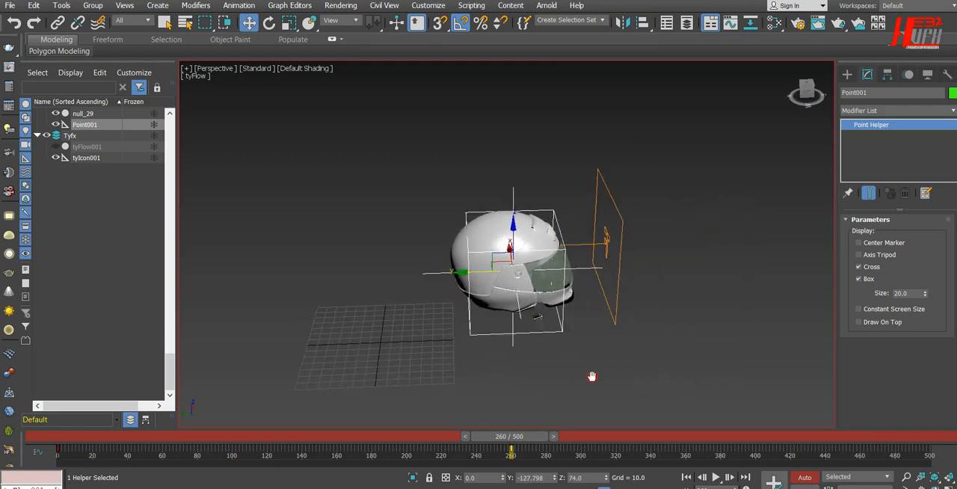
drag(509, 436, 492, 416)
click(804, 477)
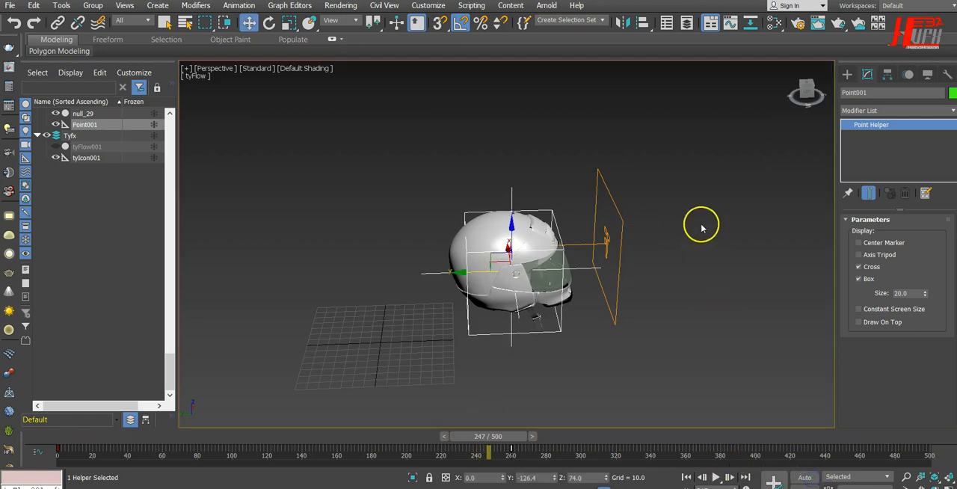
Select the tyIcon001 emitter and move it away from the helmet to about Y -462
click(589, 247)
drag(583, 245, 774, 244)
middle_drag(747, 292, 618, 296)
drag(619, 242, 686, 241)
mouse_move(656, 342)
alt+middle_down()
mouse_move(650, 348)
mouse_move(645, 332)
alt+middle_up()
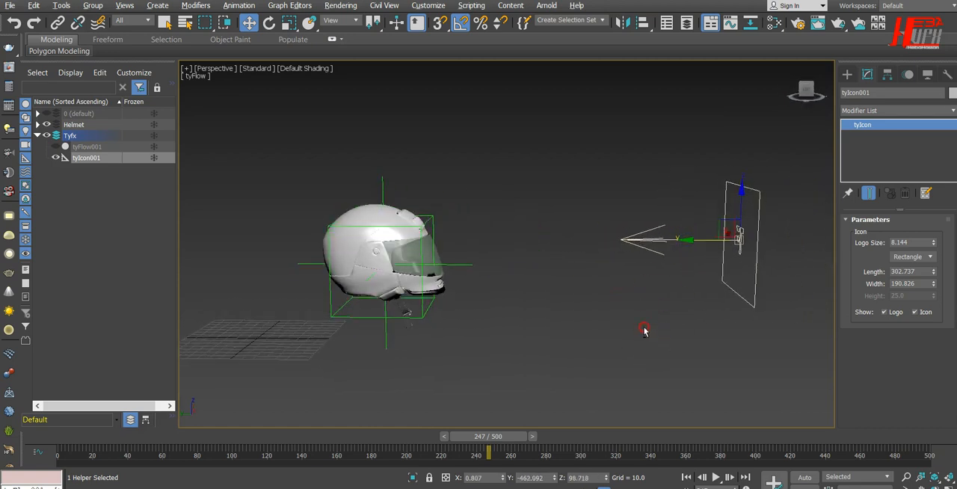
Scrub back to frame 5, unhide tyFlow001, play the simulation to about frame 37, and return to frame 0
drag(507, 439, 128, 423)
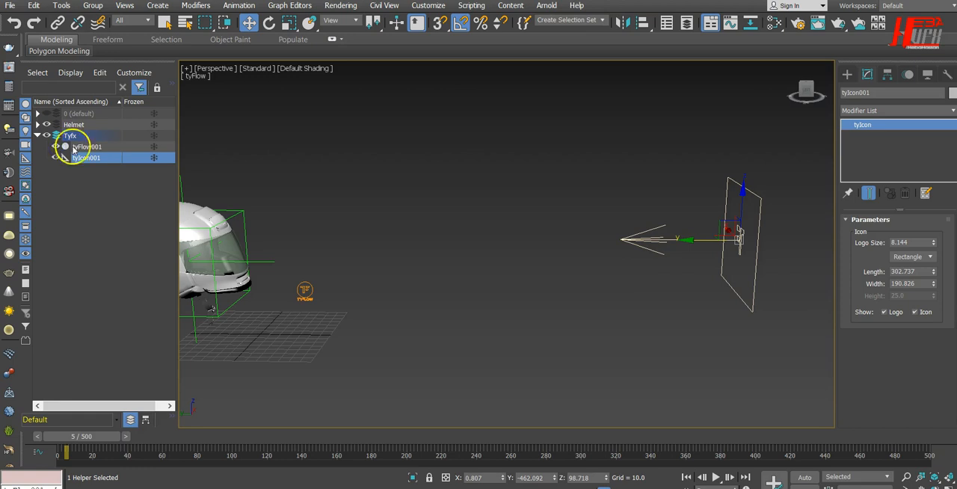
click(714, 476)
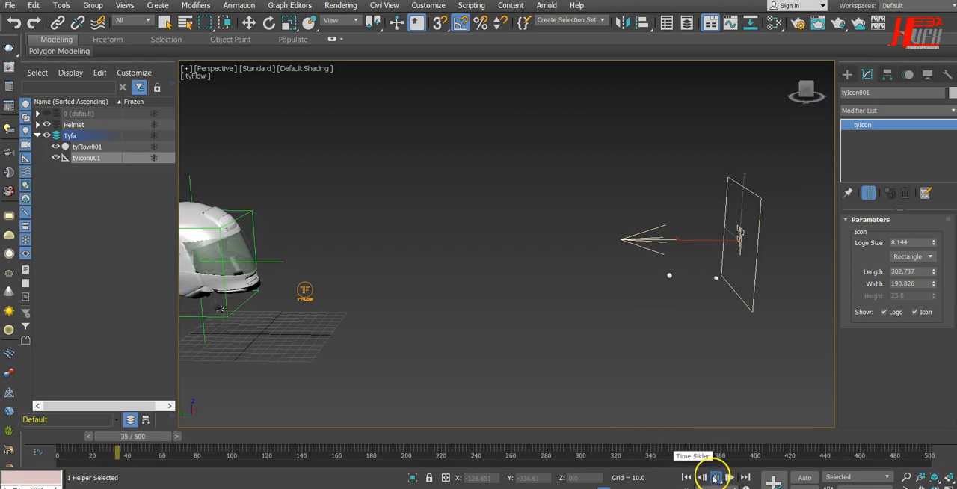
click(715, 477)
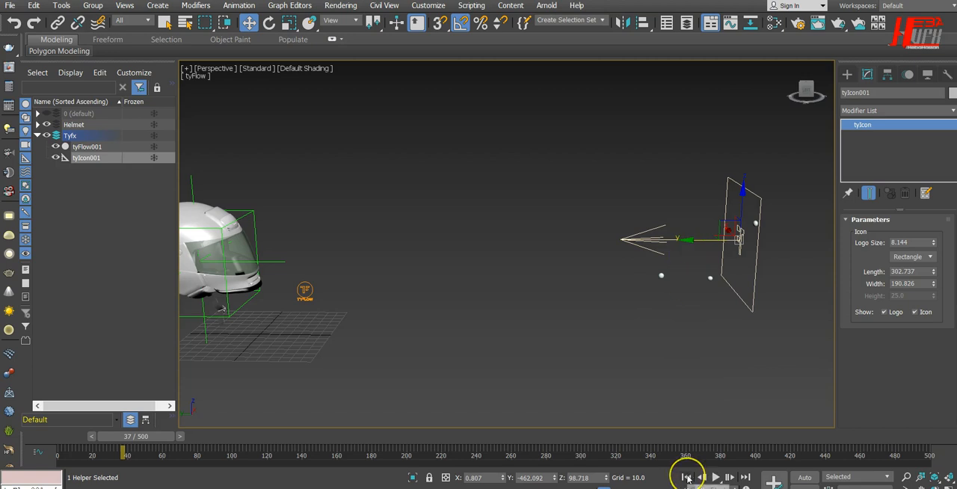
click(686, 477)
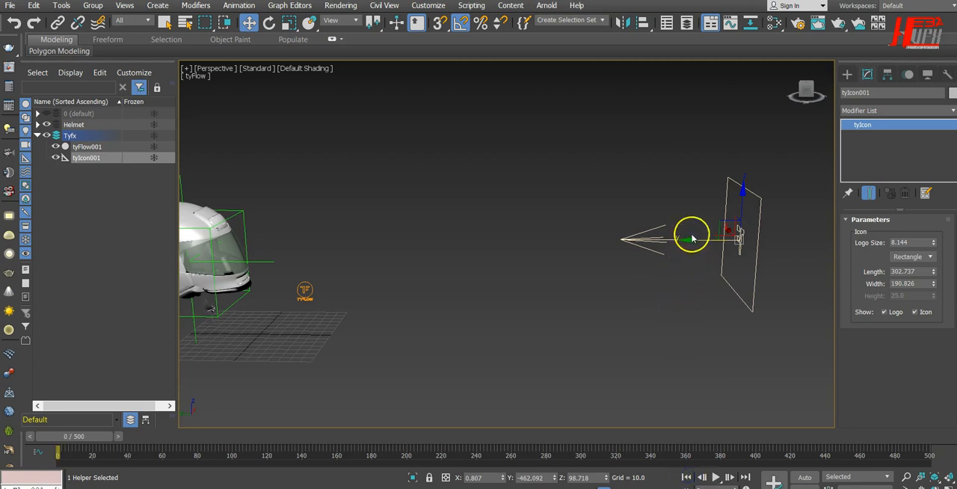
Move tyIcon001 along Y towards the helmet to about Y -337
drag(687, 241, 651, 240)
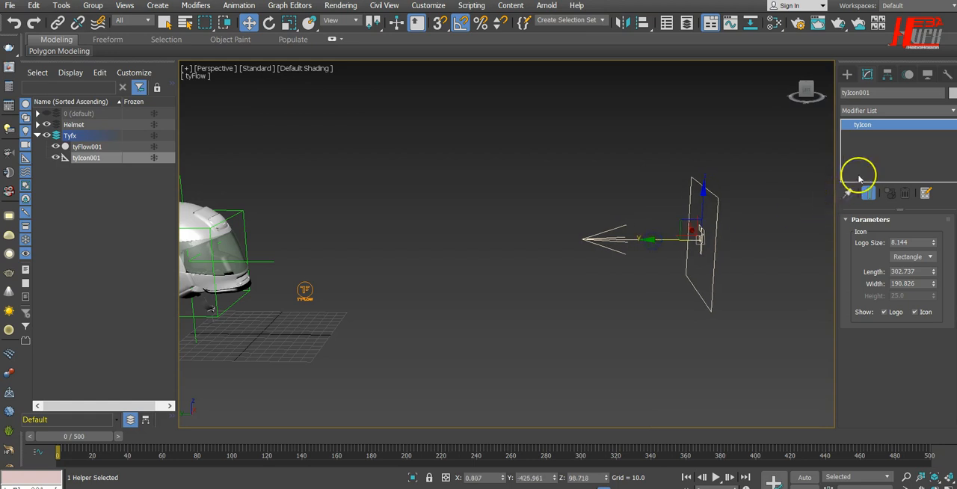
drag(651, 242, 608, 241)
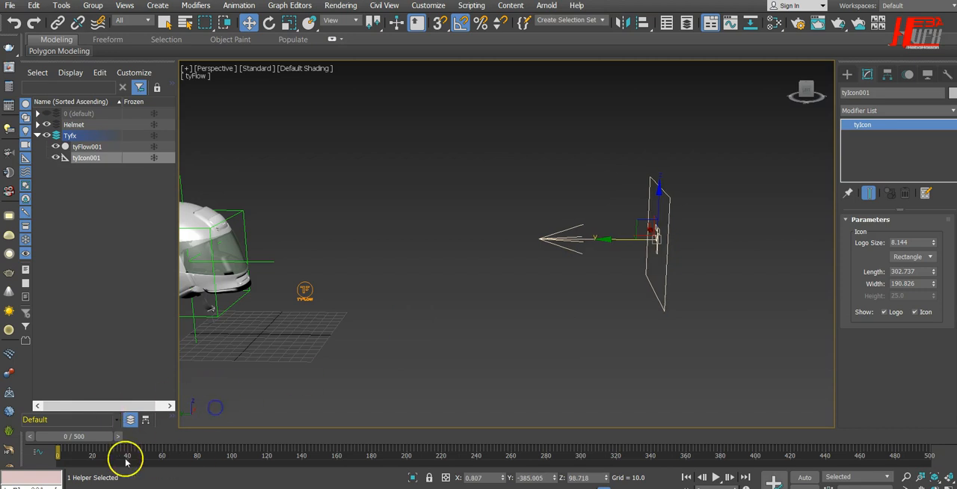
drag(605, 240, 555, 244)
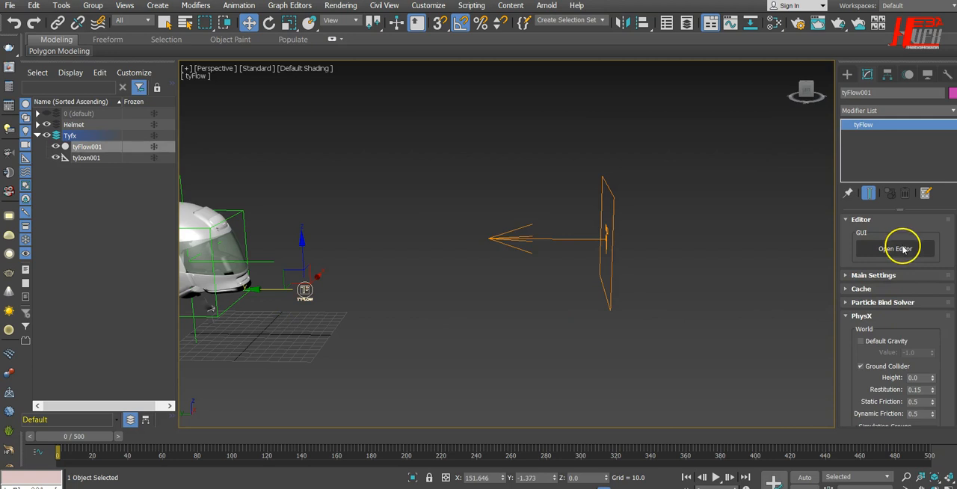
Open tyFlow001's editor, set the Ty_Generate Birth start to -50, and move the editor aside to check the emitted spheres
click(903, 248)
drag(22, 111, 626, 100)
click(484, 166)
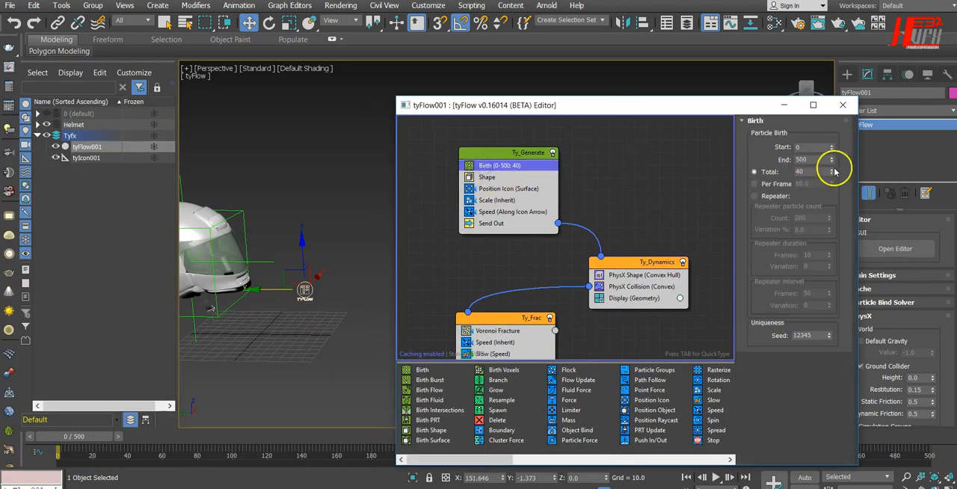
click(812, 151)
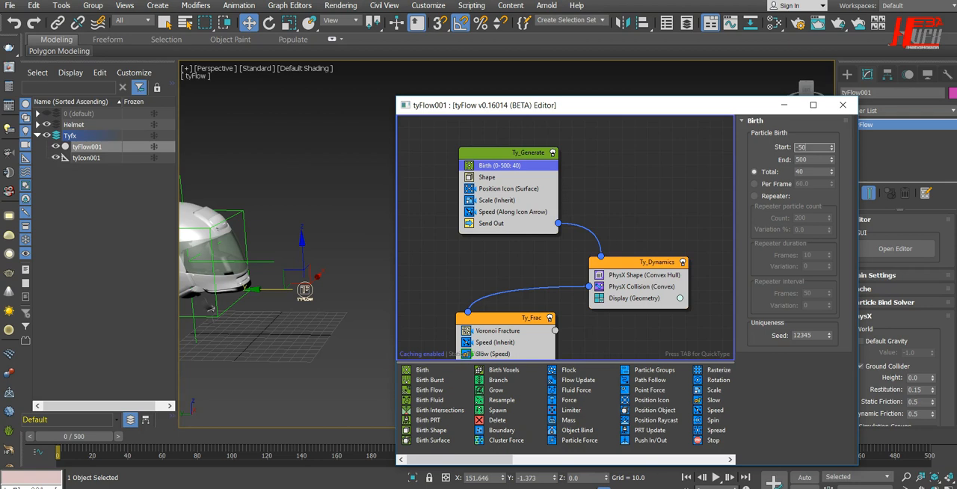
drag(643, 100, 241, 95)
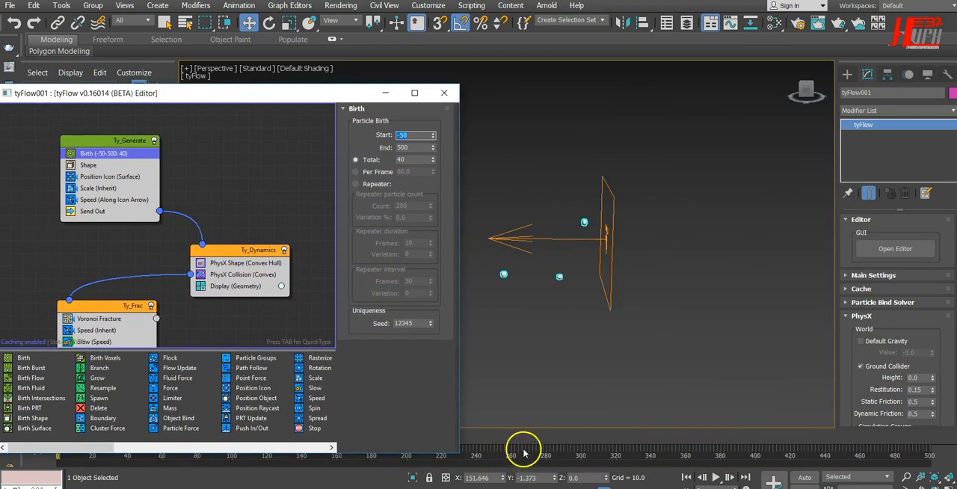
Place the editor beside the helmet and emitter, try a Birth start of -100, and set it to -70
drag(349, 94, 898, 106)
middle_drag(435, 317, 368, 304)
scroll(407, 332, down, 7)
drag(676, 111, 529, 85)
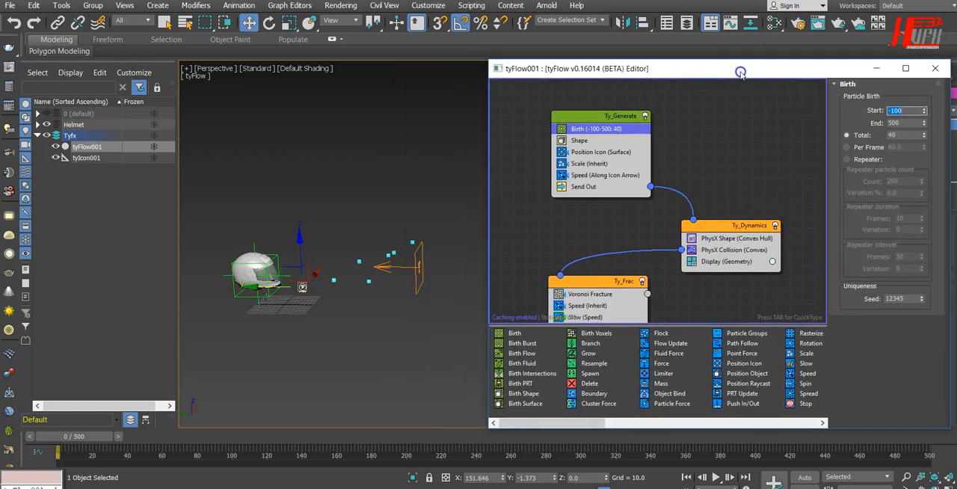
drag(740, 72, 725, 72)
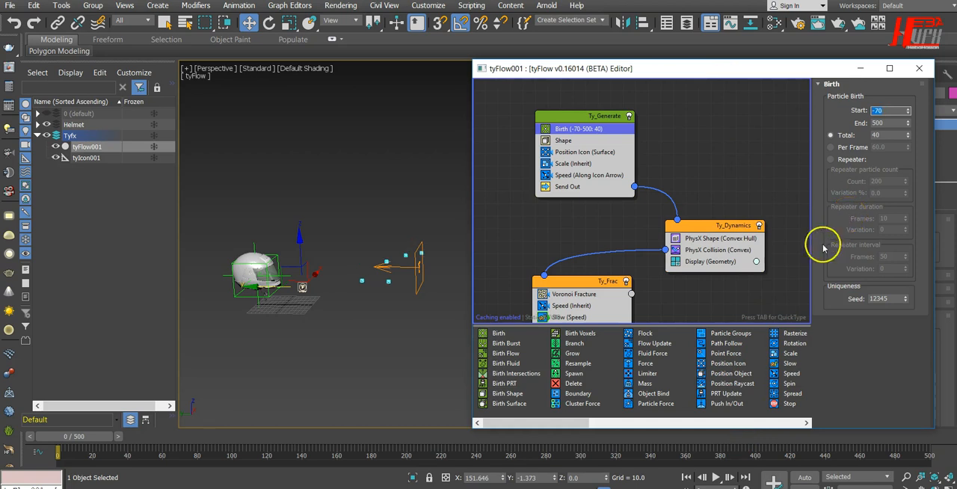
Play the simulation to about frame 34 and examine the spheres' paths from the side
click(716, 477)
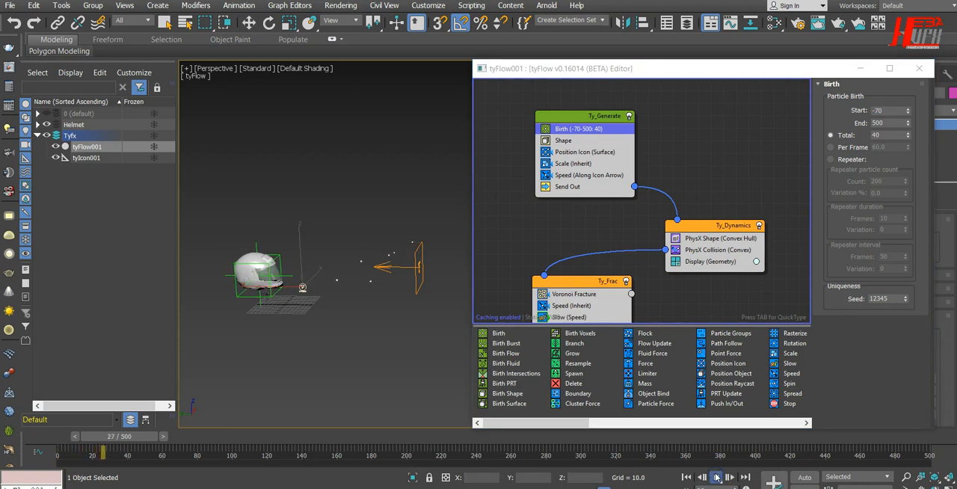
click(716, 478)
alt+middle_drag(390, 378, 391, 356)
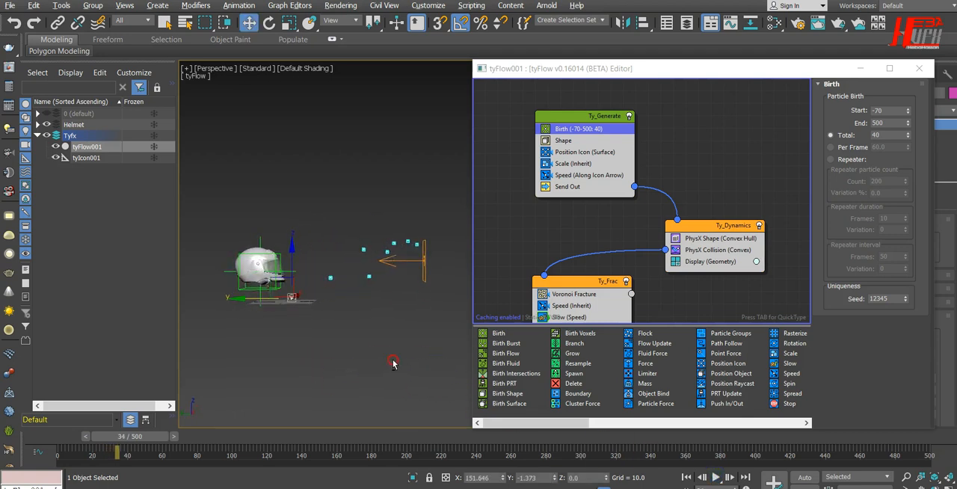
Lower tyIcon001 to about Z 61 and move it along Y towards the helmet to about Y -225
click(438, 252)
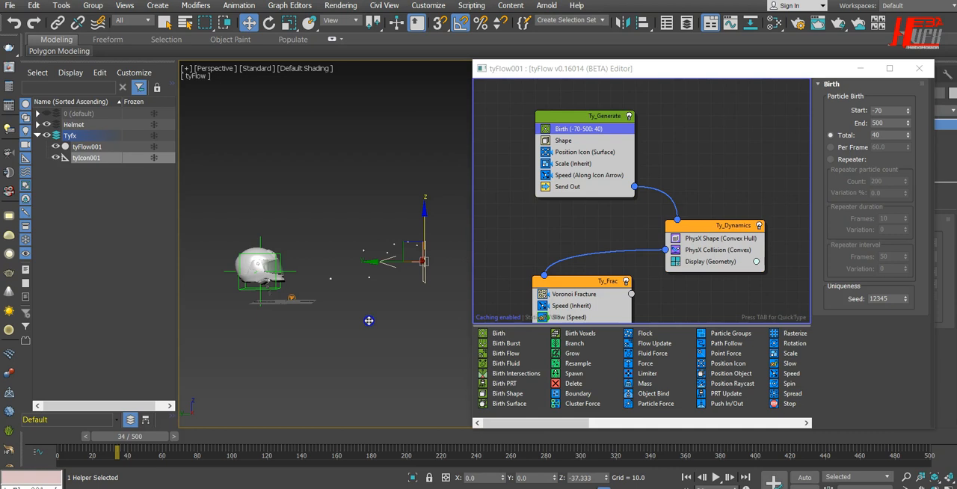
drag(369, 321, 369, 320)
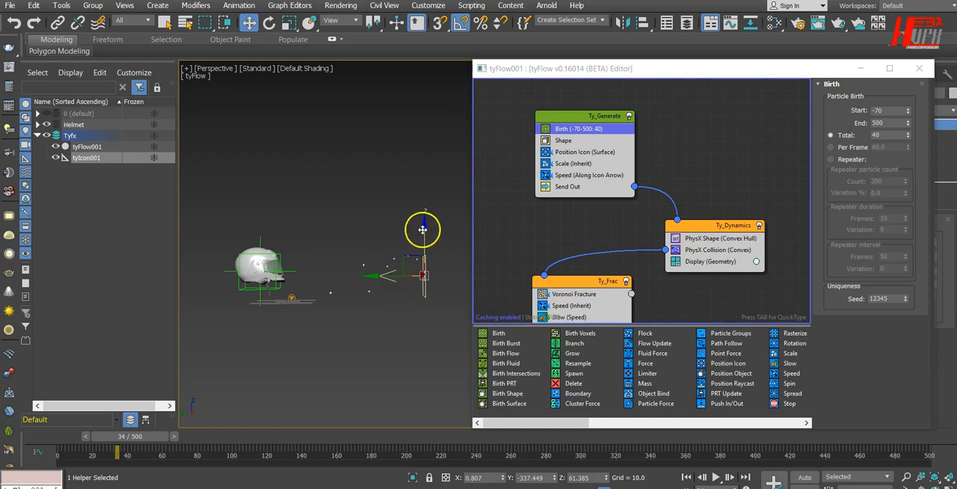
drag(391, 278, 386, 277)
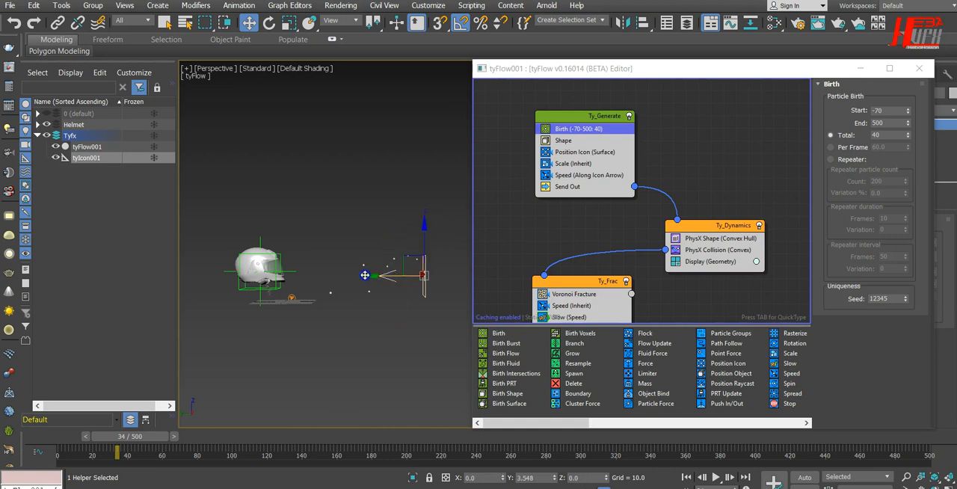
drag(365, 276, 364, 276)
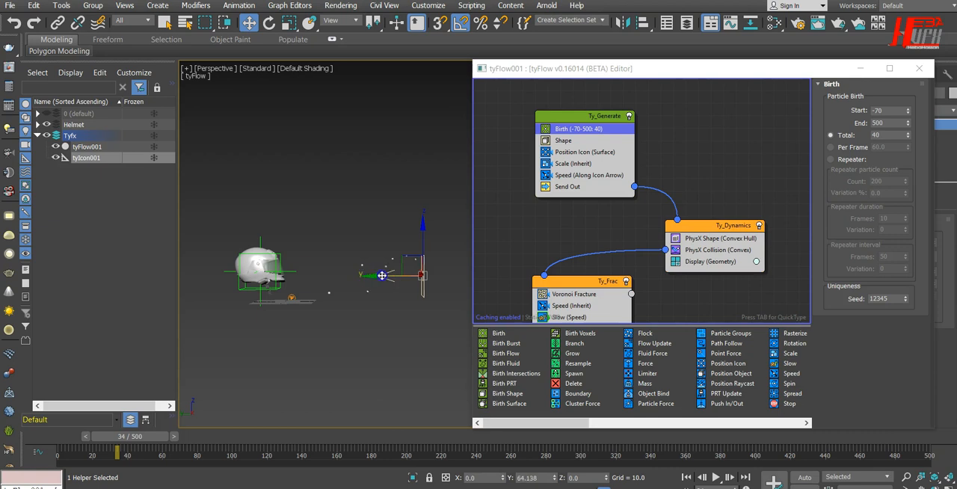
drag(366, 273, 365, 273)
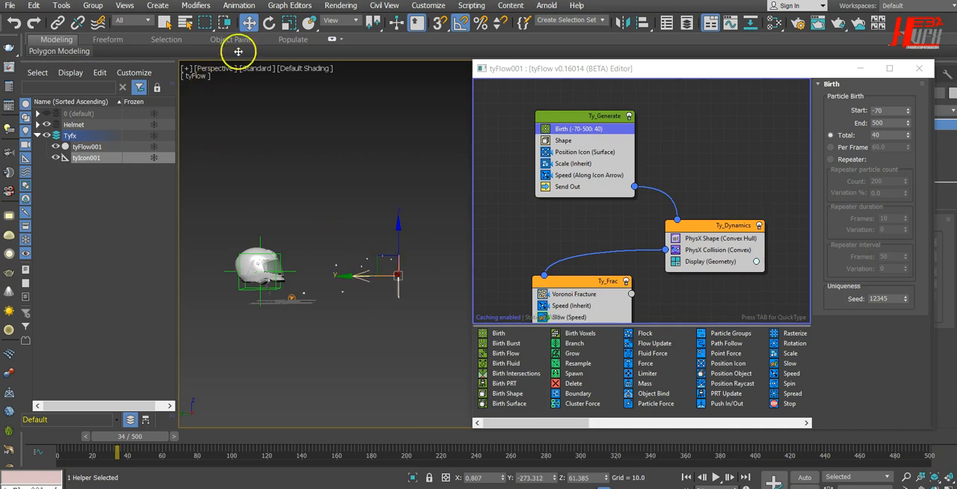
click(268, 23)
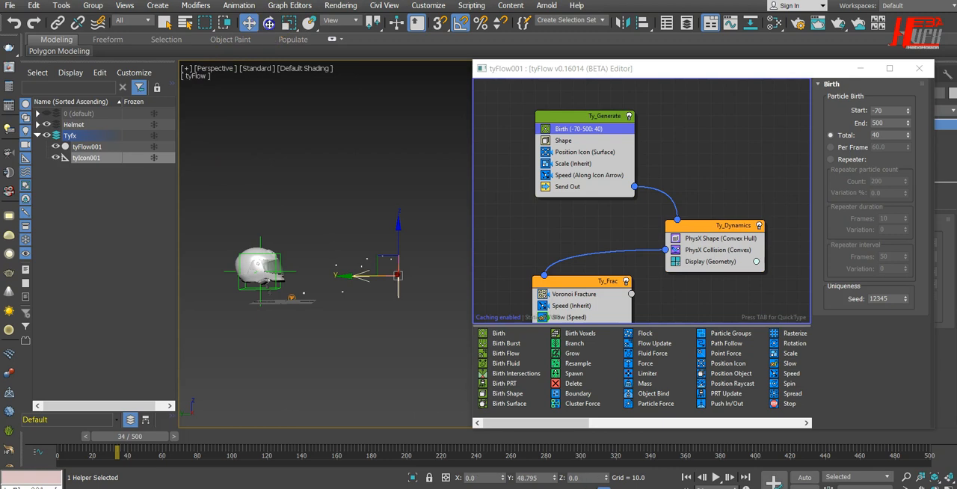
drag(366, 275, 347, 275)
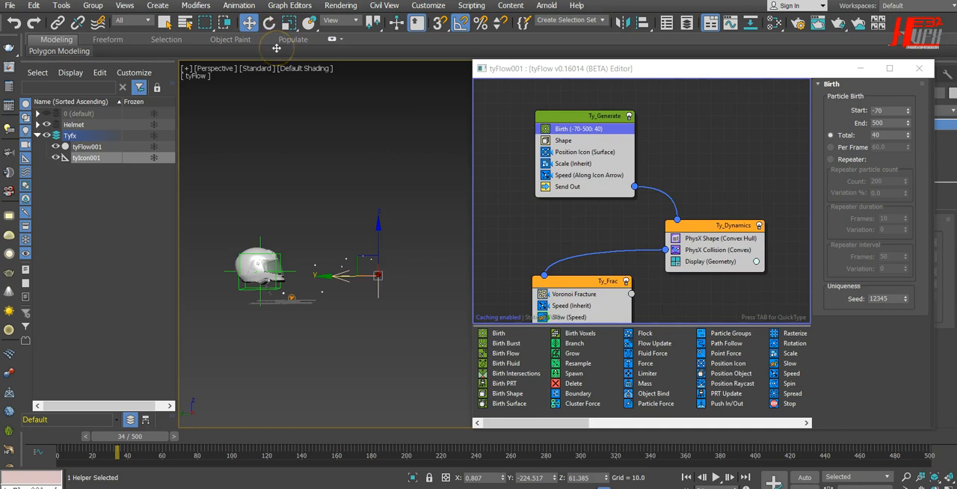
Try tilting tyIcon001 upward by 30 degrees about X, to X 120
click(269, 23)
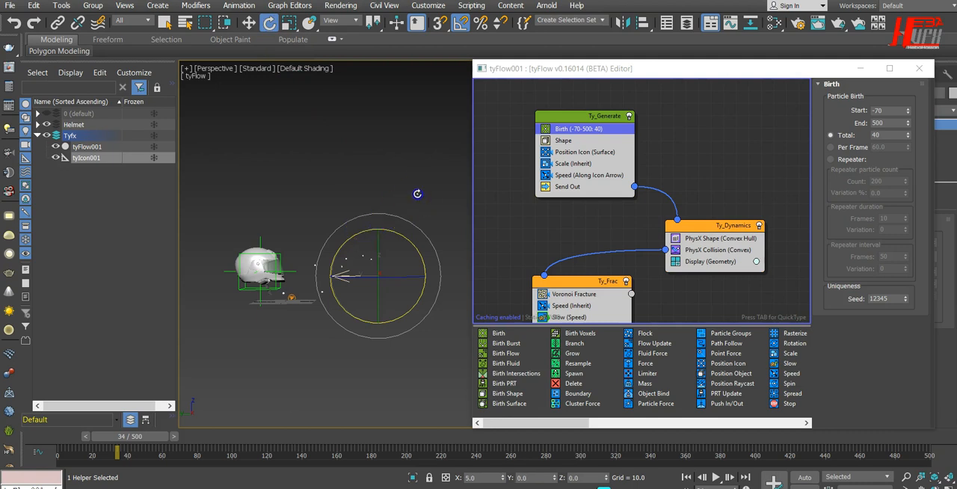
drag(417, 194, 418, 194)
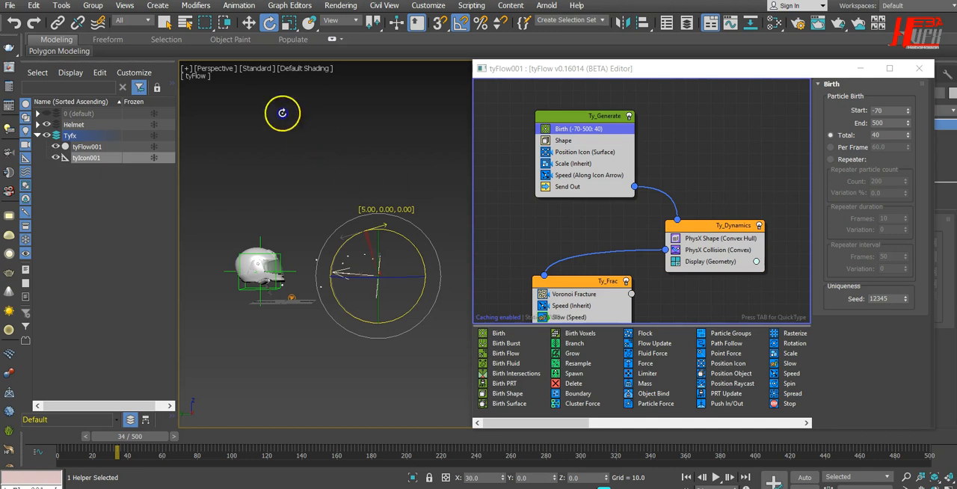
drag(249, 23, 397, 141)
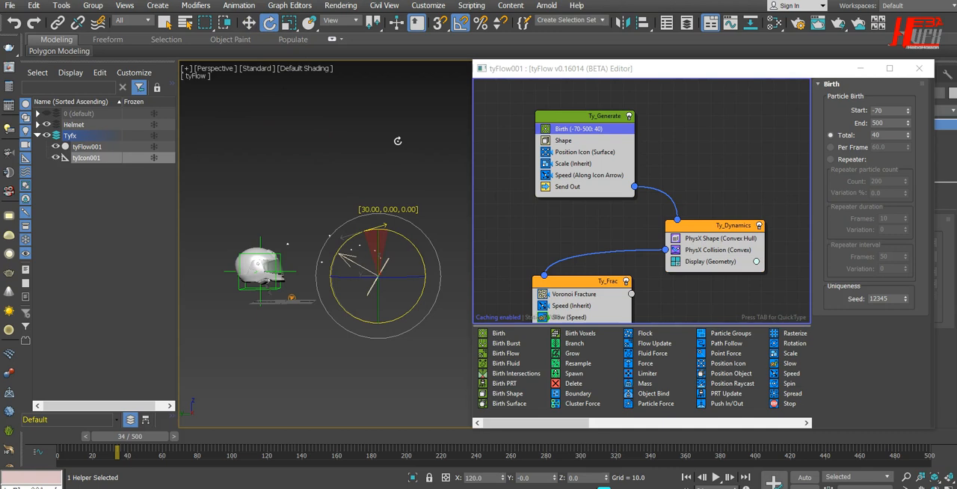
click(250, 22)
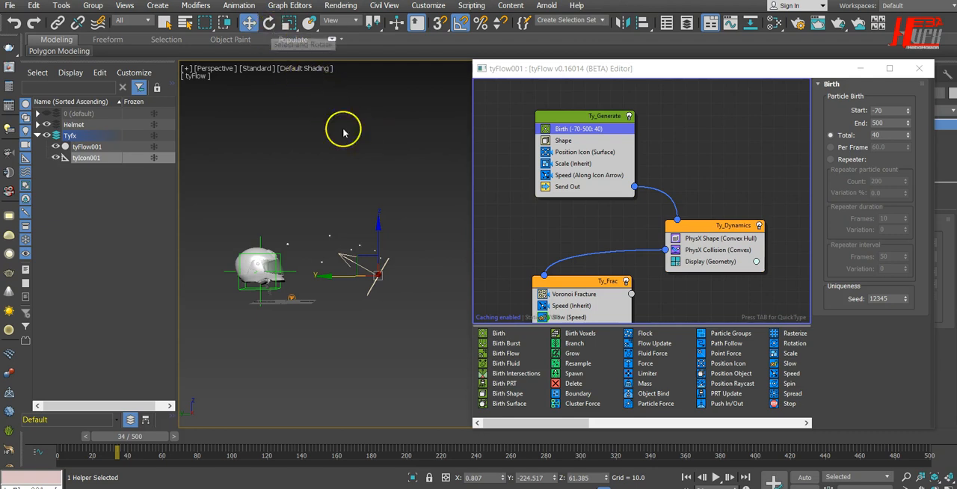
Turn off angle snap, reduce tyIcon001's upward tilt to about X 94, and deselect it
click(269, 23)
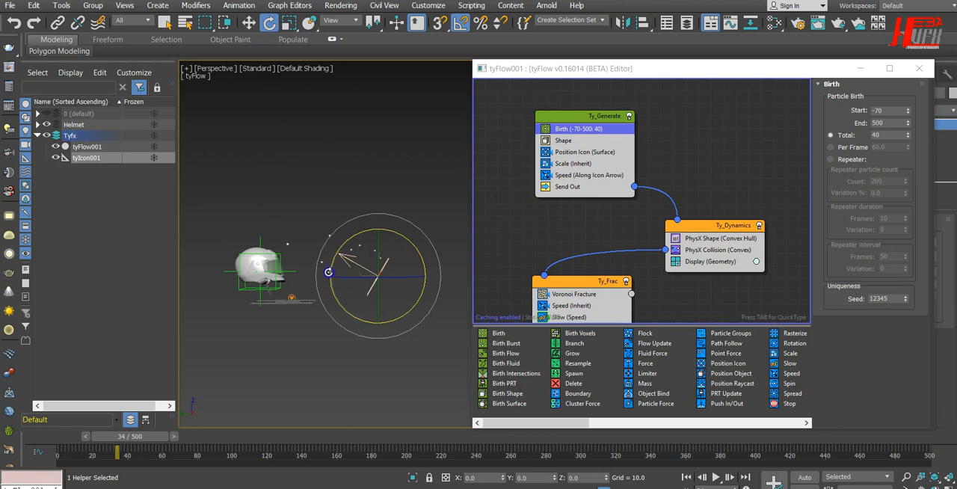
click(460, 23)
drag(332, 266, 329, 283)
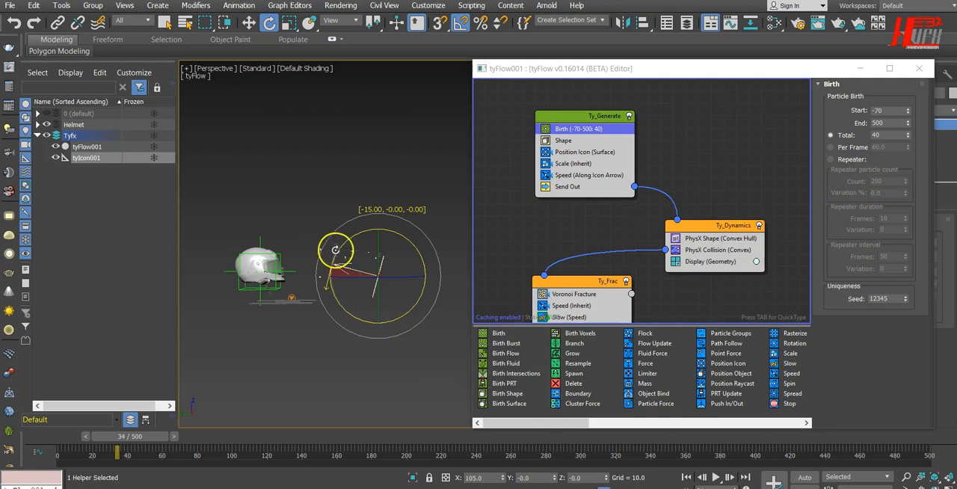
drag(334, 260, 333, 260)
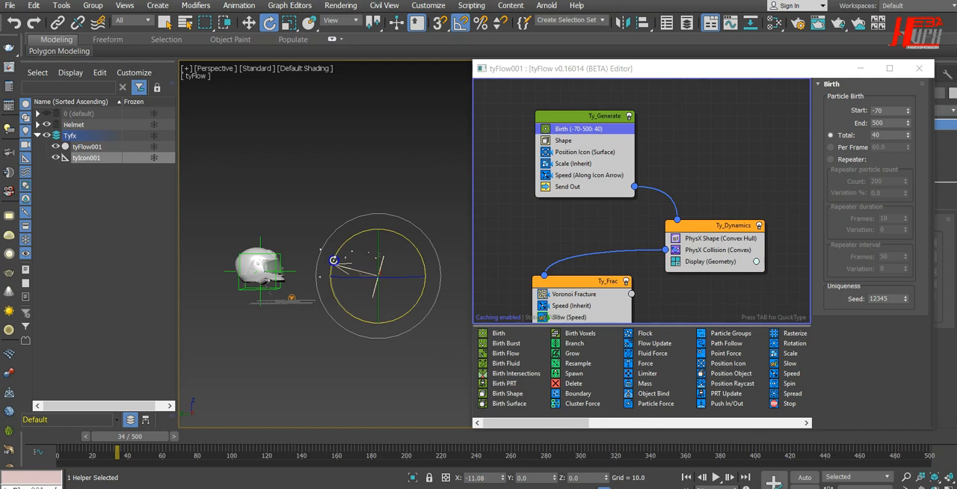
drag(333, 260, 331, 264)
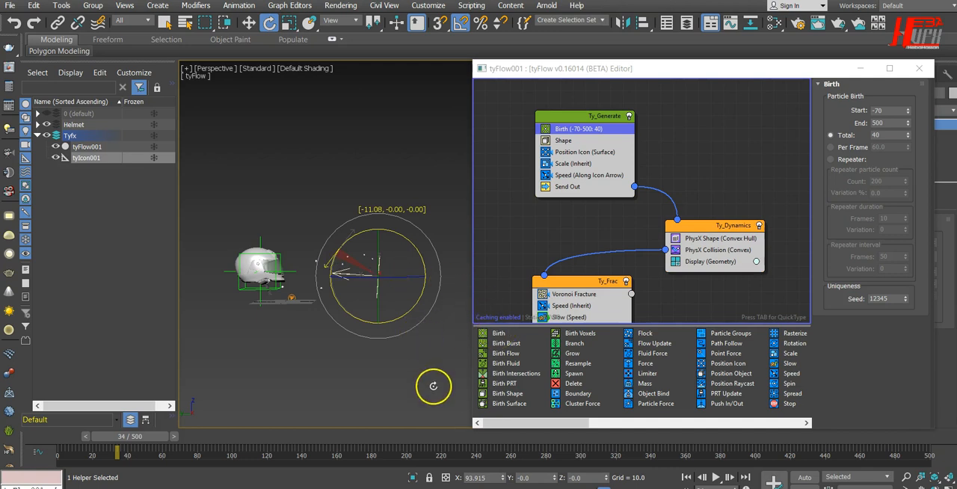
drag(433, 386, 435, 389)
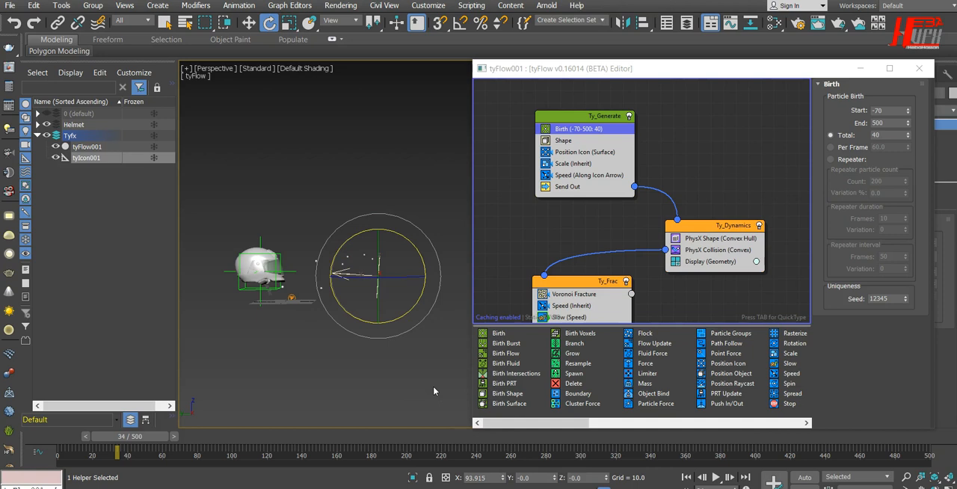
click(434, 390)
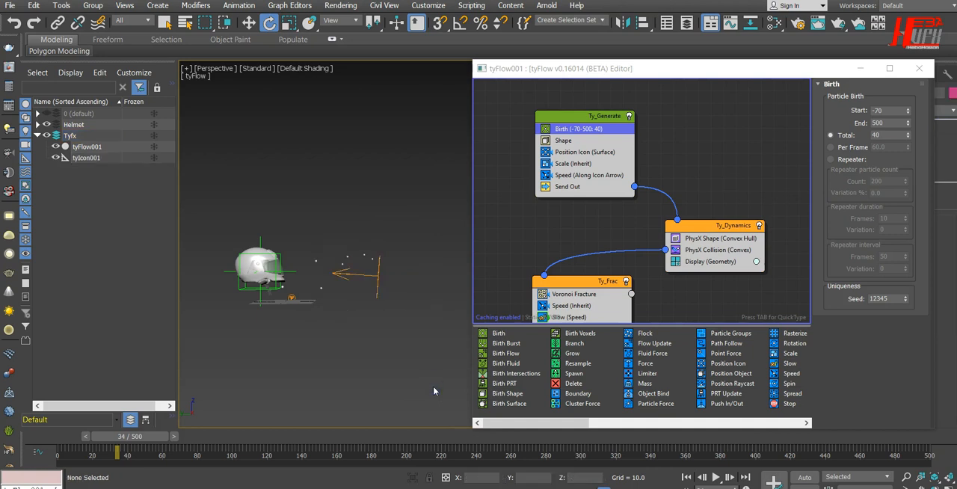
Switch to the PhysCamera001 view, move the tyFlow editor clear of the helmet and emitter, and play the simulation
key(c)
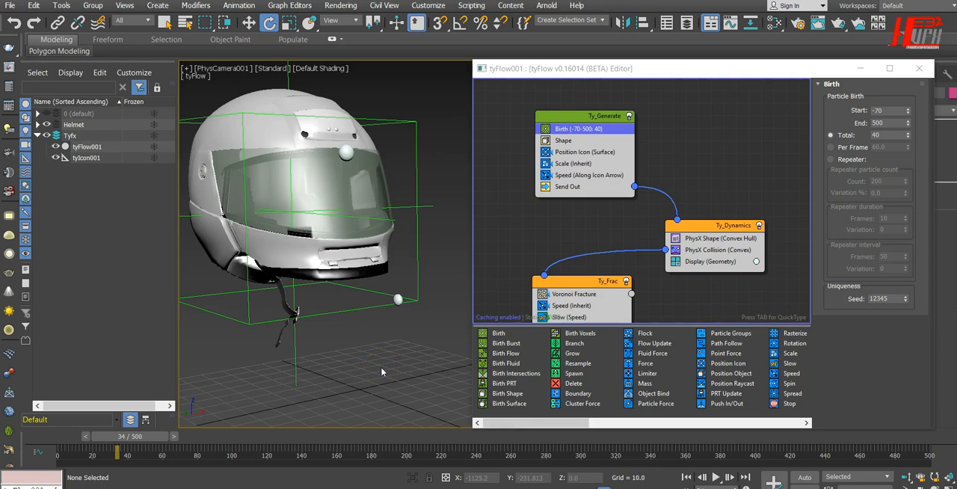
drag(565, 70, 184, 112)
drag(424, 118, 33, 100)
click(716, 477)
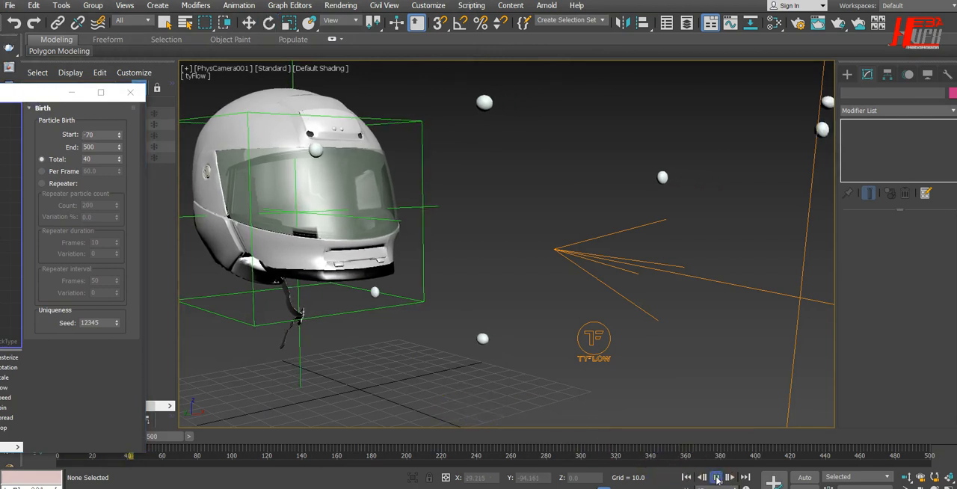
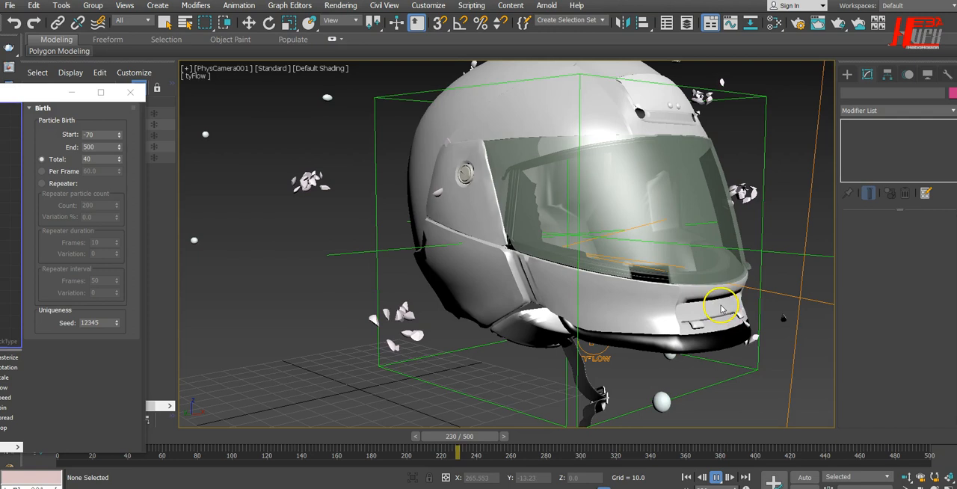
Stop the simulation, return to frame 0, and view the helmet and emitter in Perspective with the tyFlow editor moved aside
click(715, 477)
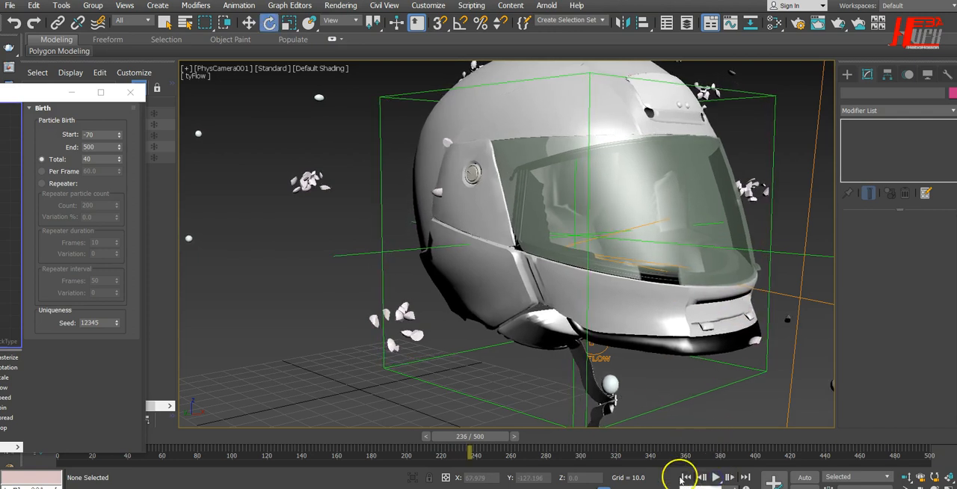
click(682, 478)
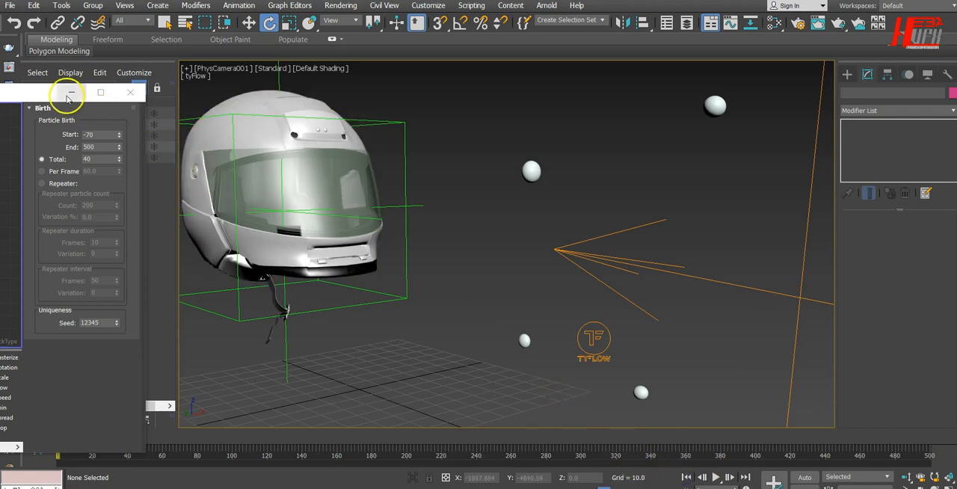
drag(46, 95, 60, 45)
click(549, 305)
middle_drag(645, 333, 604, 341)
key(p)
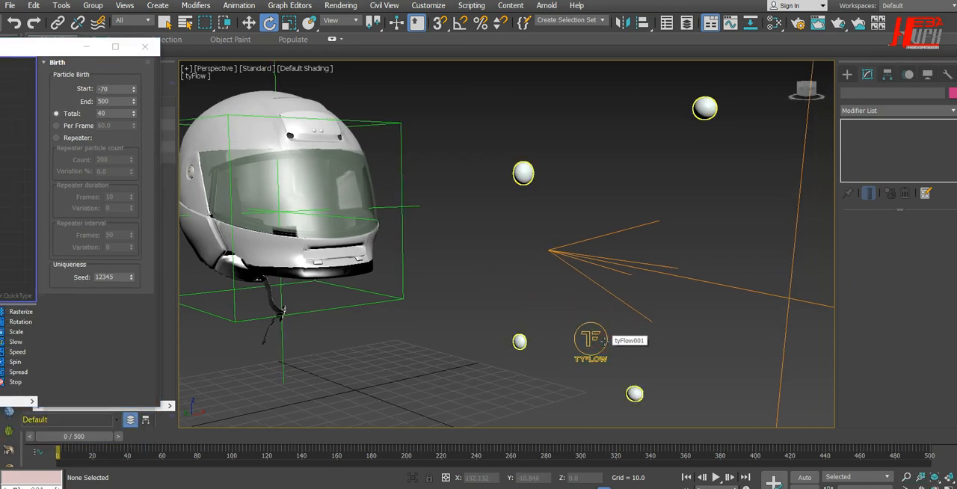
alt+middle_drag(707, 411, 693, 355)
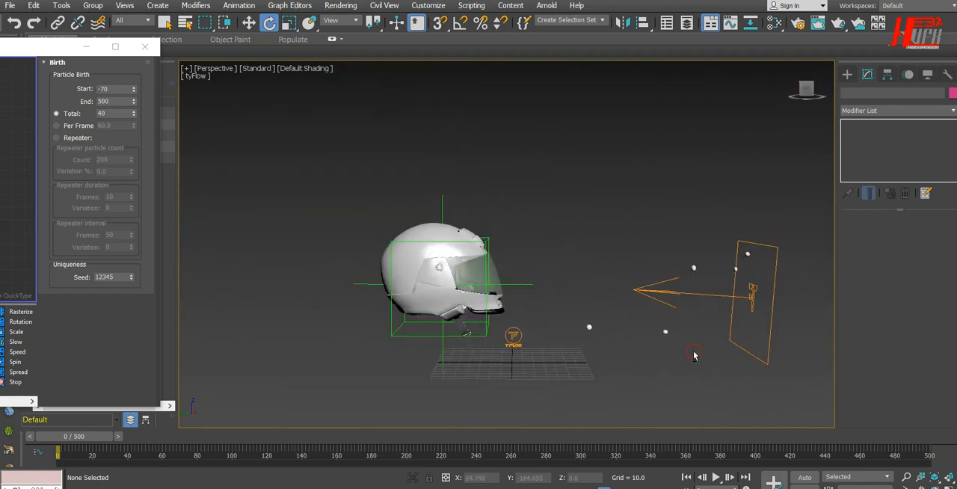
In the Left view, raise tyIcon001 to about Z 82
key(l)
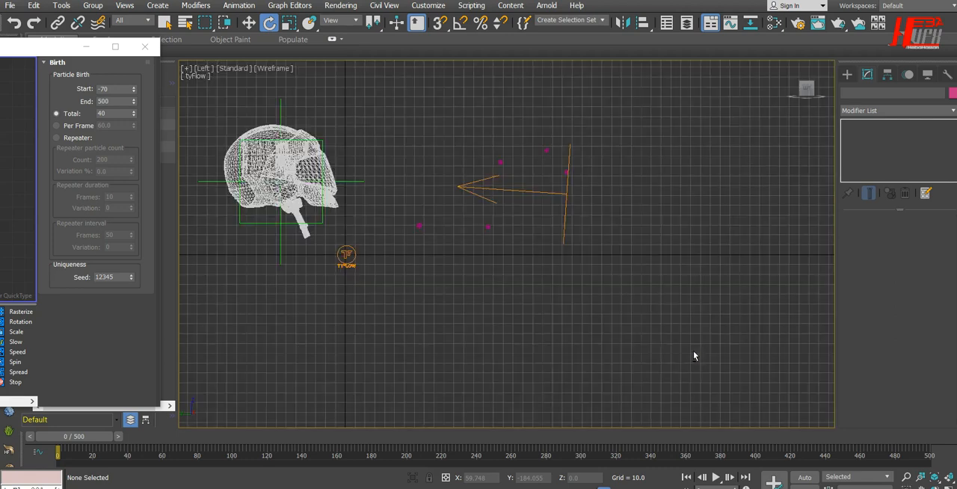
drag(588, 188, 549, 222)
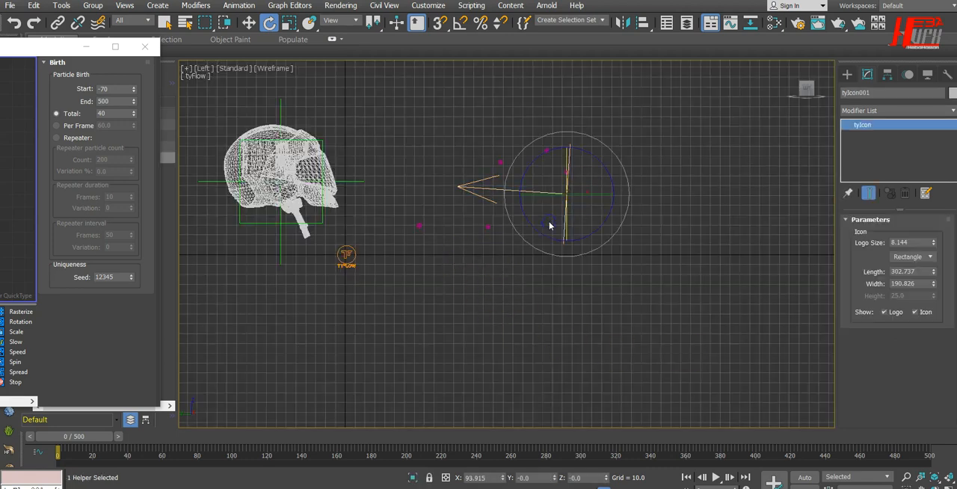
key(w)
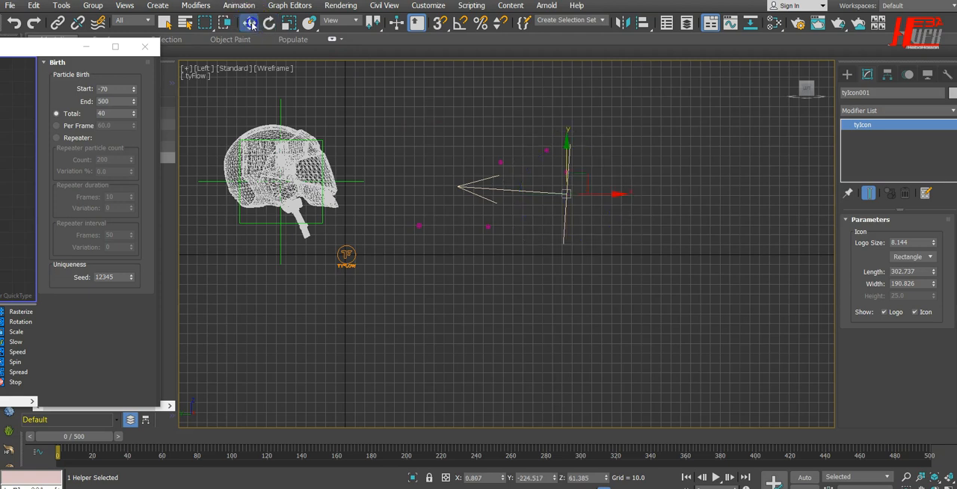
drag(563, 144, 569, 126)
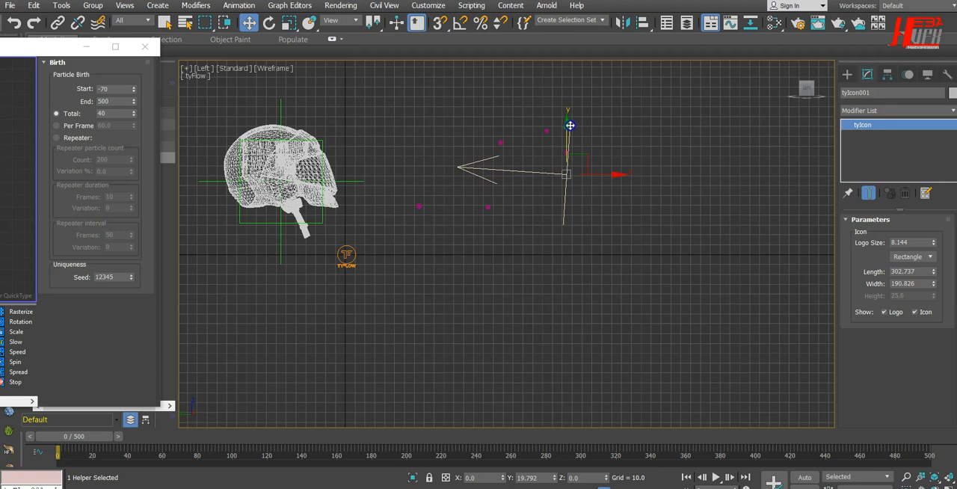
drag(570, 125, 569, 124)
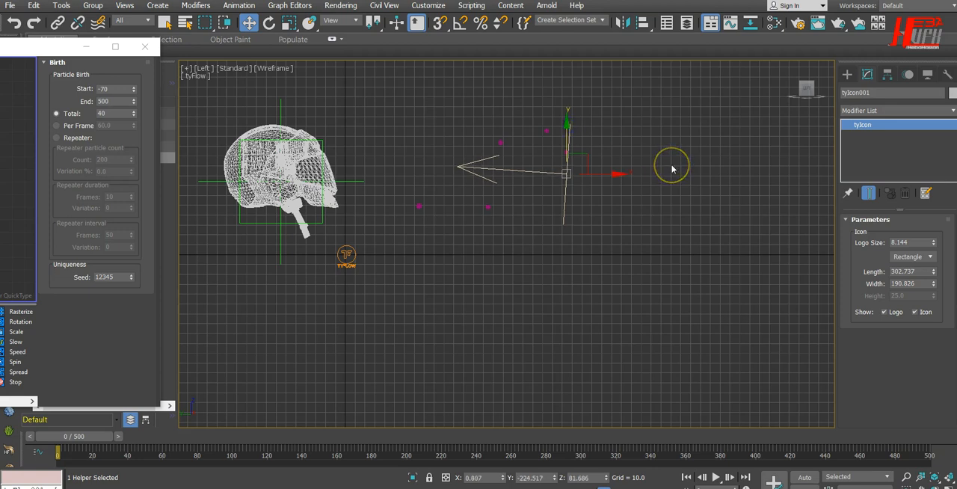
Copy the PhysX Shape and PhysX Collision operators from Ty_Dynamics into Ty_Frac, directly below Voronoi Fracture
key(p)
alt+middle_drag(693, 330, 573, 336)
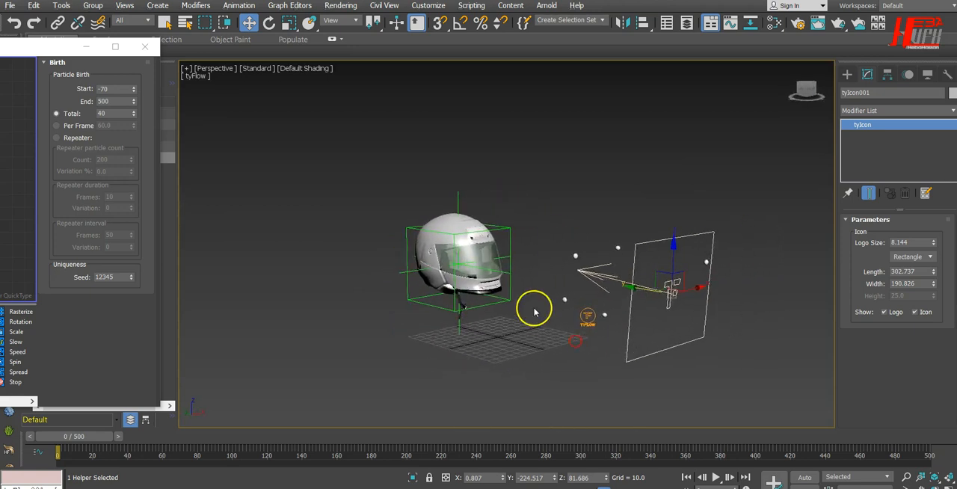
scroll(534, 310, up, 3)
alt+middle_drag(572, 301, 533, 329)
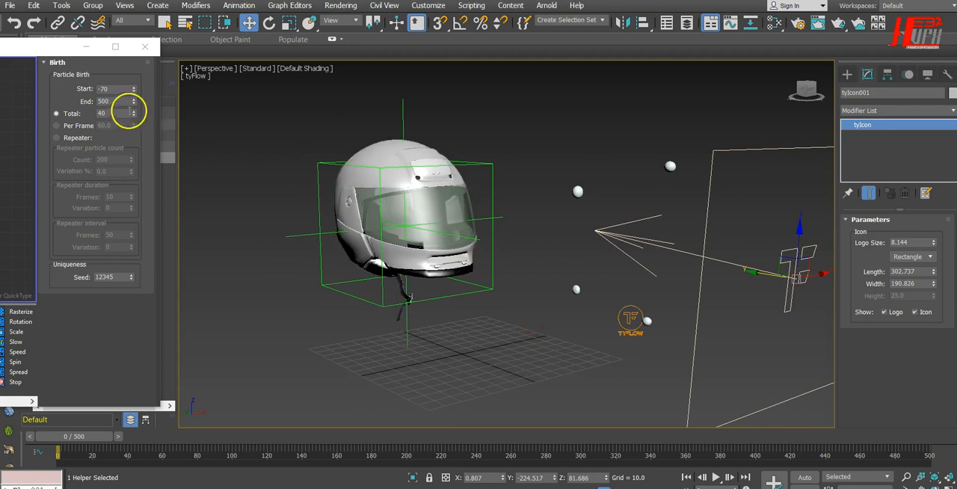
drag(35, 54, 651, 46)
middle_drag(489, 245, 487, 185)
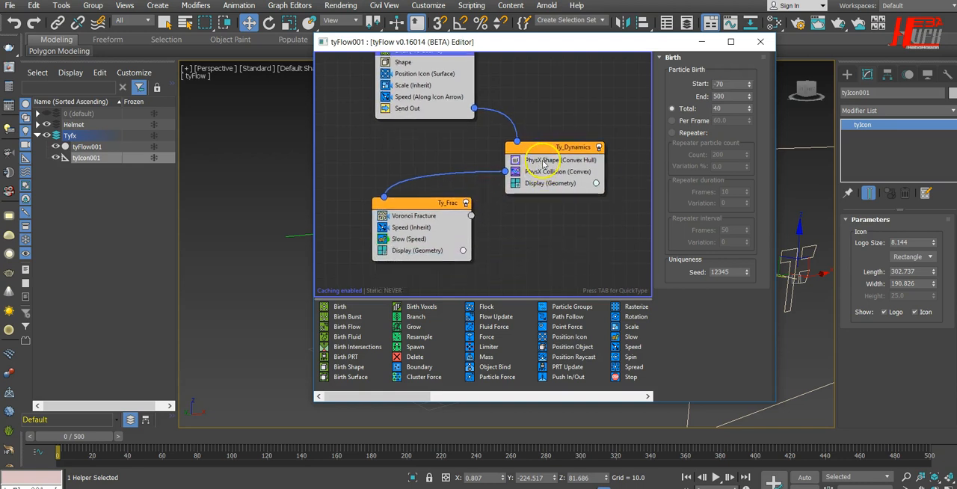
click(544, 160)
click(552, 172)
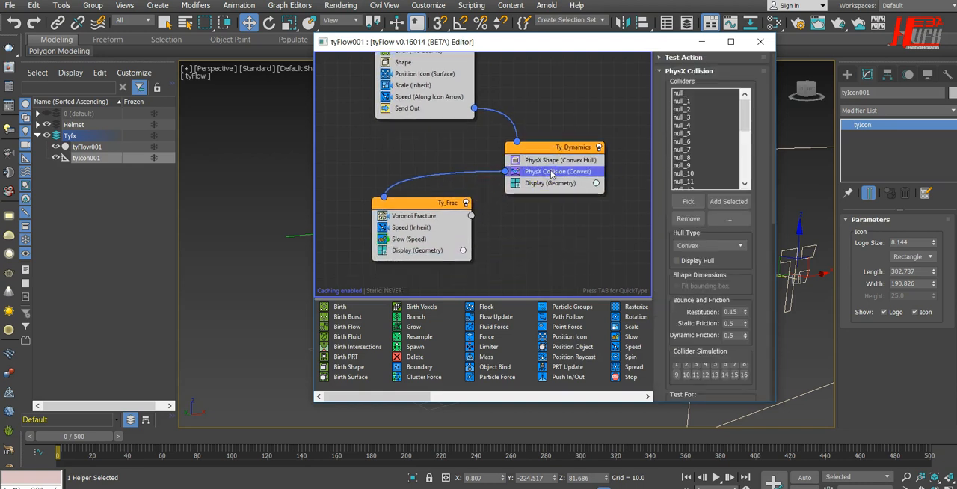
ctrl+click(563, 160)
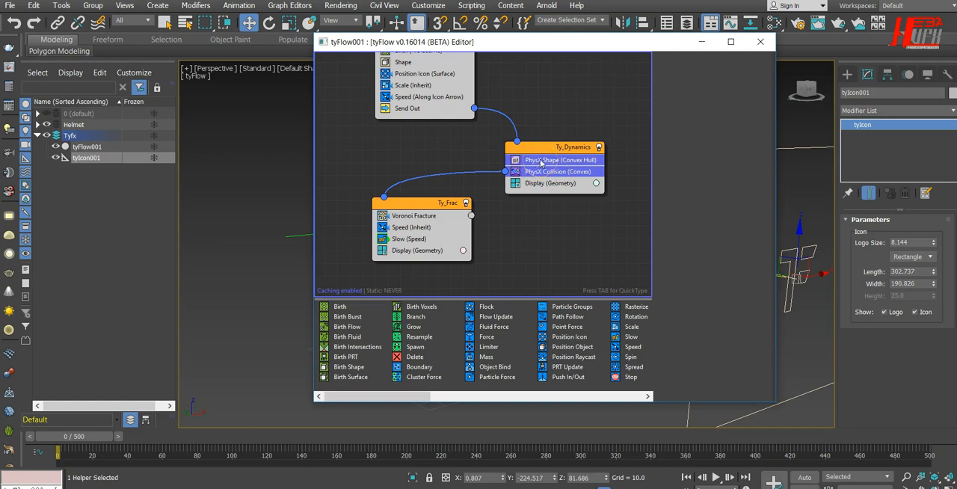
drag(542, 163, 429, 227)
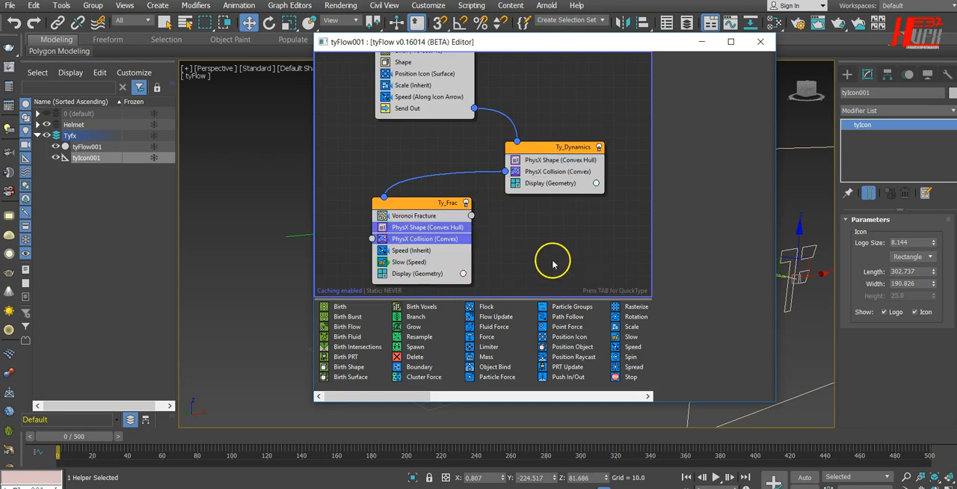
Play the simulation in Perspective to check the fragments' collisions with the helmet, then stop and return to frame 0
drag(658, 49, 169, 54)
click(715, 477)
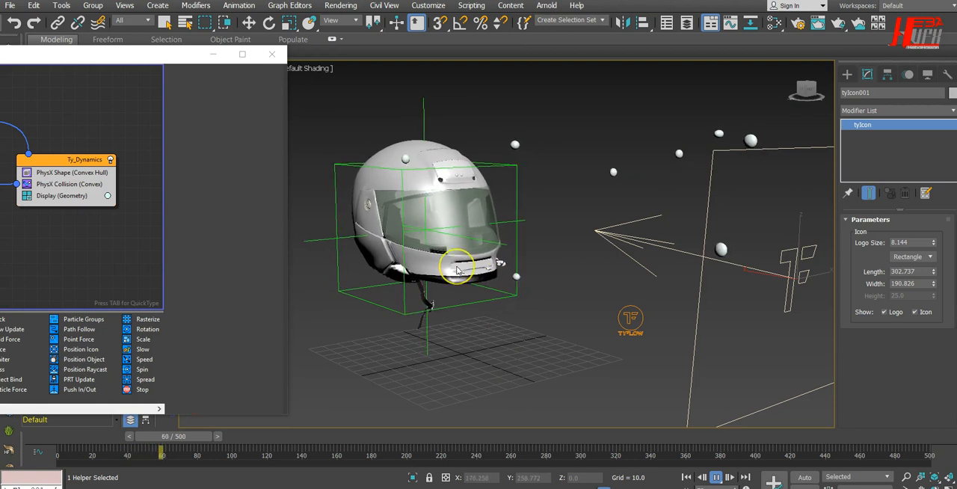
scroll(463, 273, up, 3)
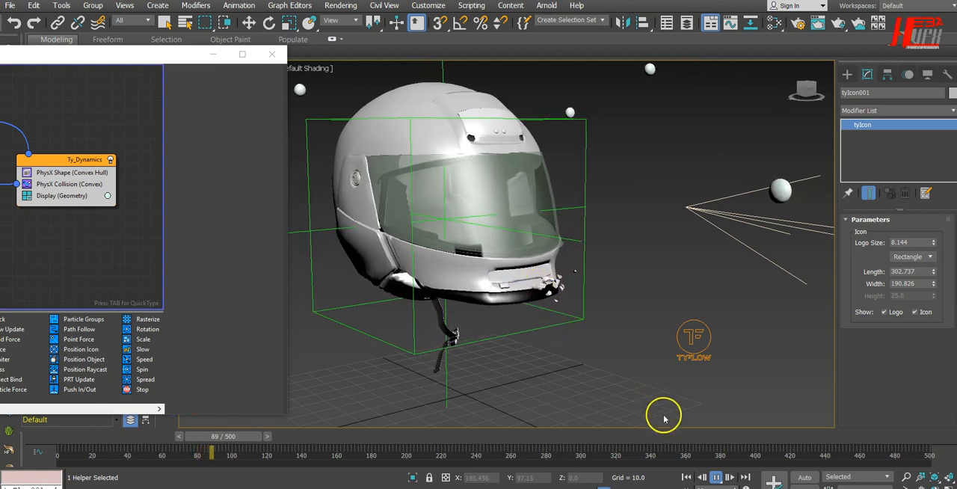
click(716, 477)
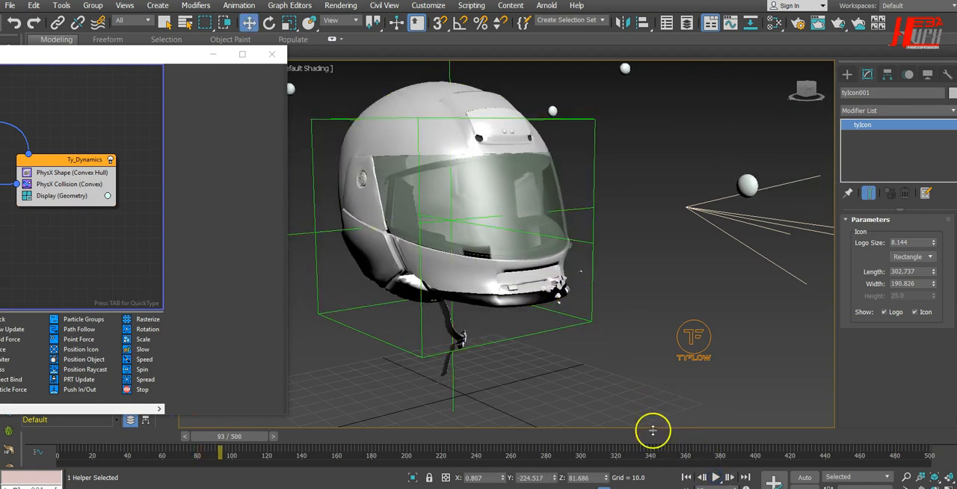
click(685, 476)
Set the direction of the Speed operator in Ty_Frac to Random 3D
drag(131, 58, 466, 59)
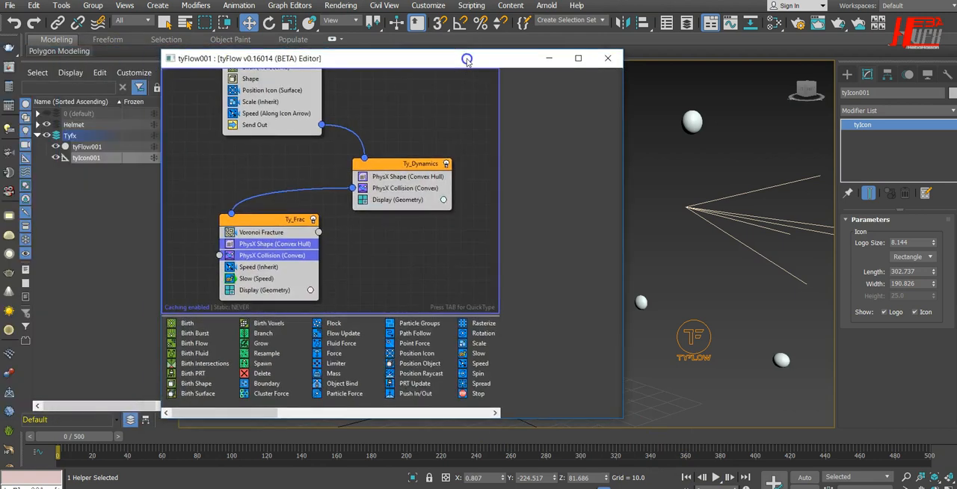
click(258, 267)
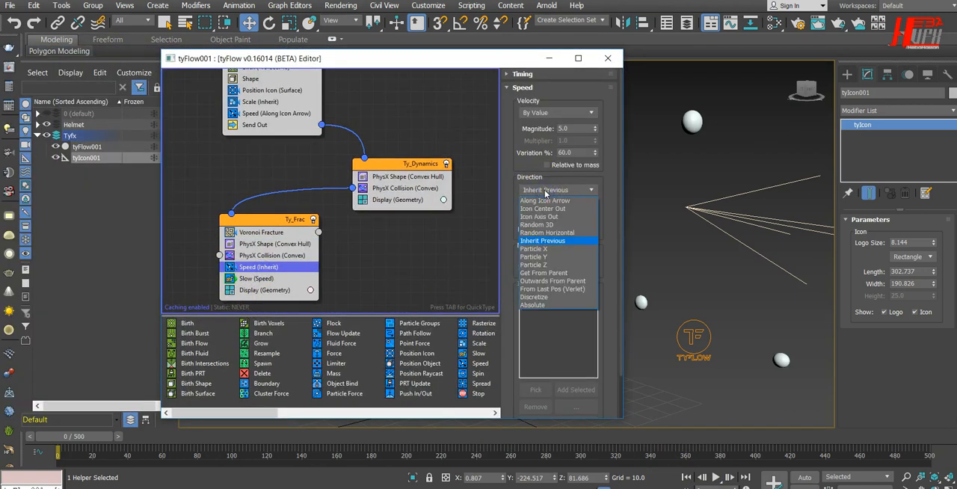
click(544, 225)
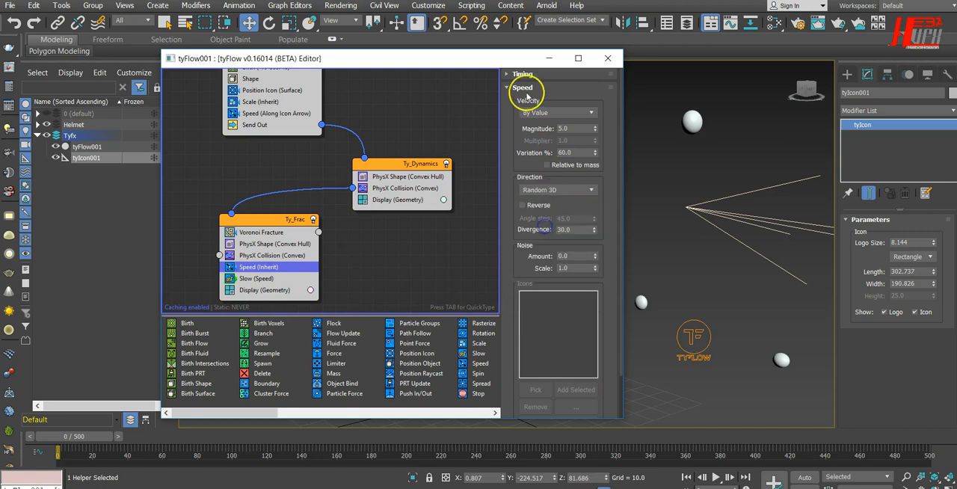
Play the simulation to check the fragments' random scatter, then stop it and return to frame 0
drag(528, 64, 133, 52)
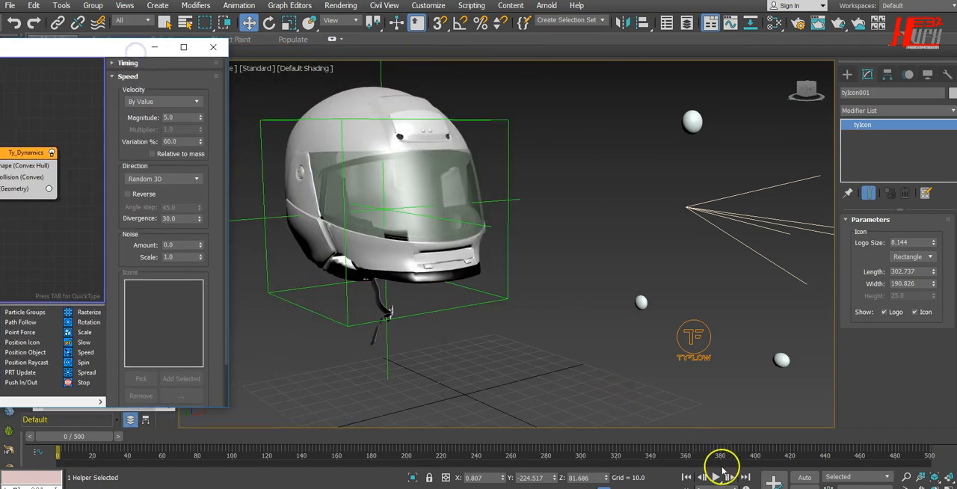
click(718, 479)
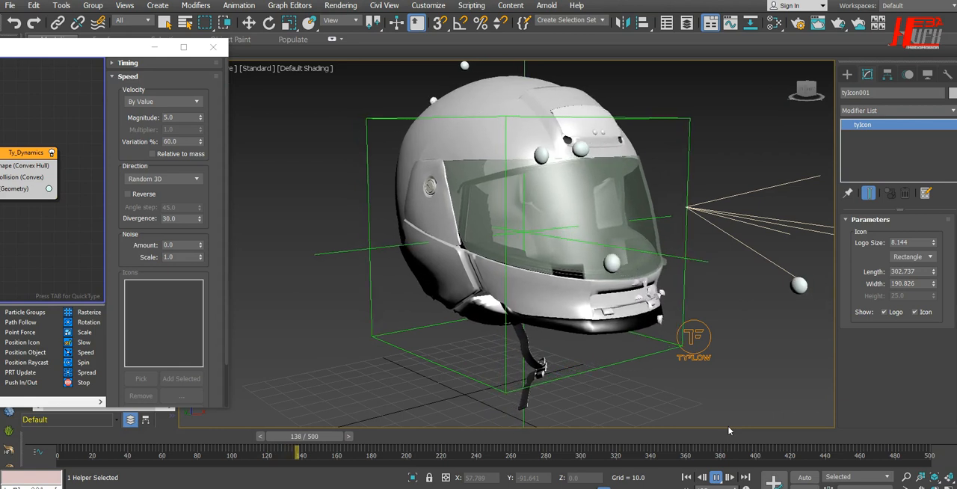
click(716, 476)
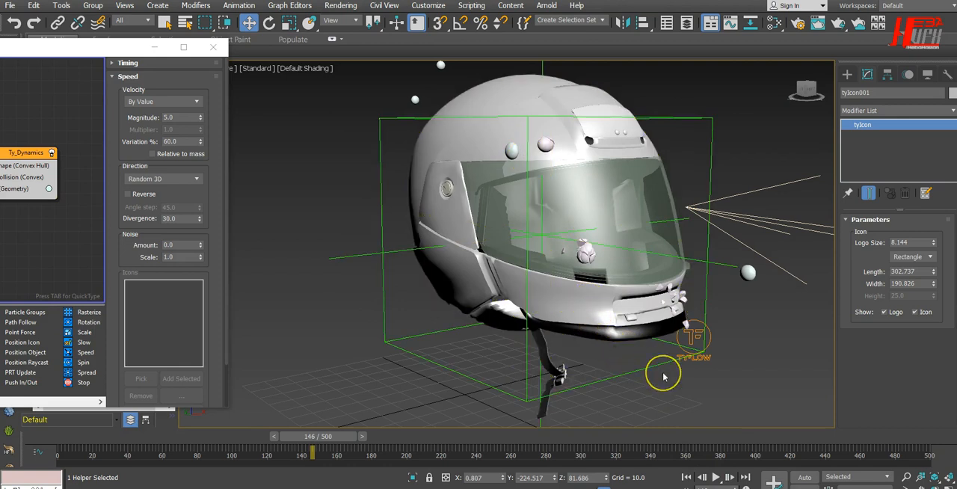
click(687, 476)
In the Front view, uniformly scale tyIcon001 down towards the helmet's outline, to an X scale of about 31.9
key(f)
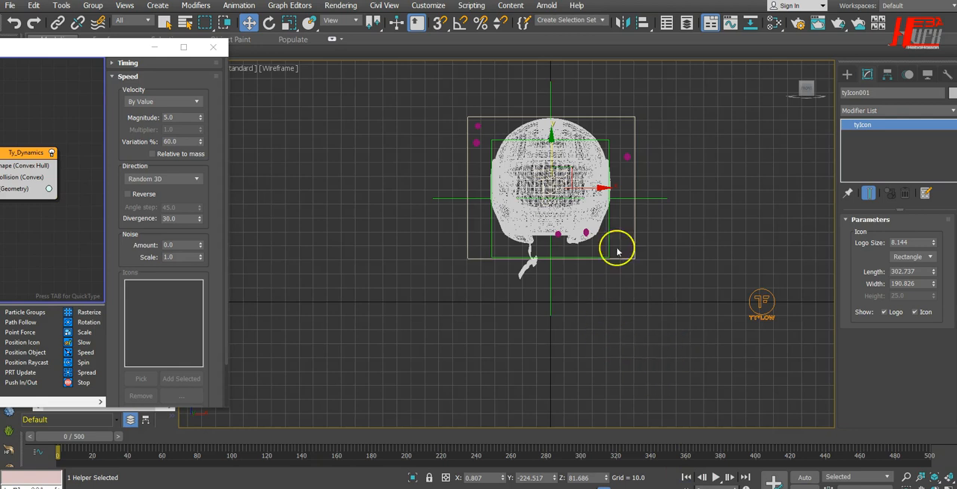
click(286, 24)
drag(554, 186, 542, 192)
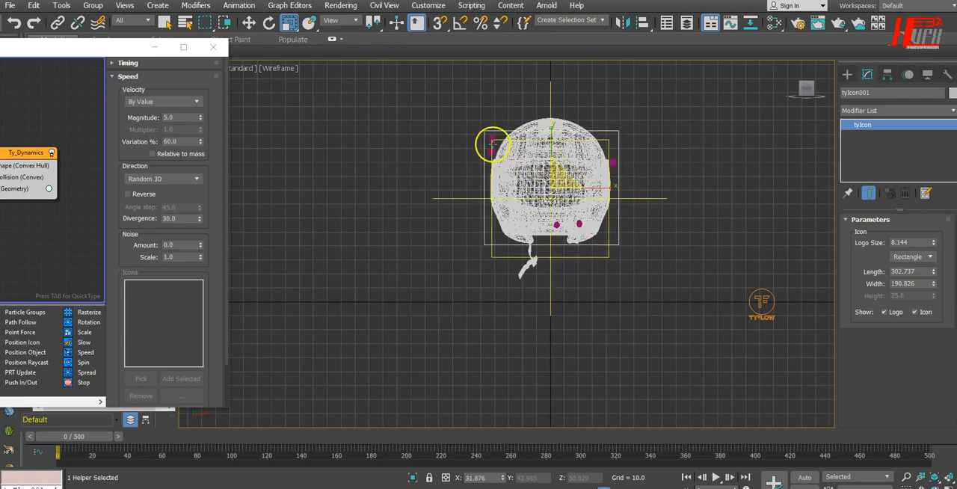
Centre tyIcon001 over the helmet by moving it to about X 4.4 and lowering it by about 3.6
click(249, 22)
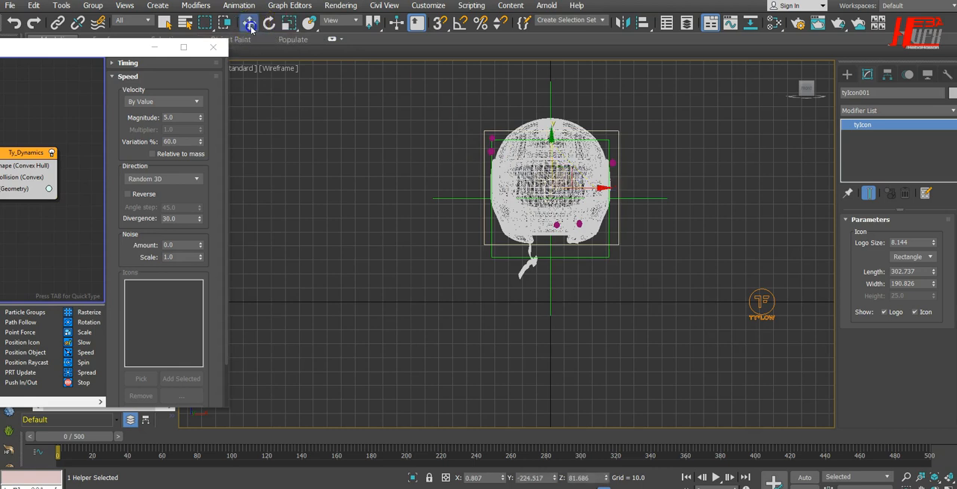
drag(607, 188, 608, 187)
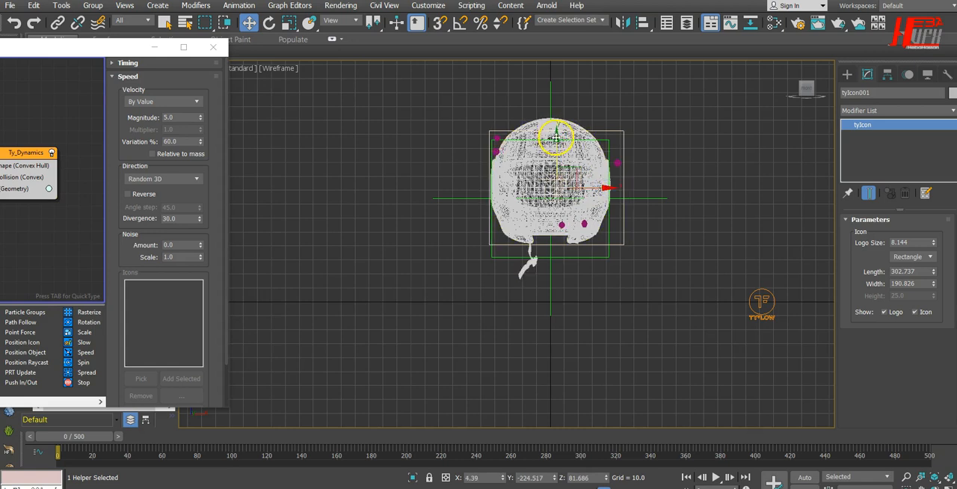
drag(556, 140, 557, 142)
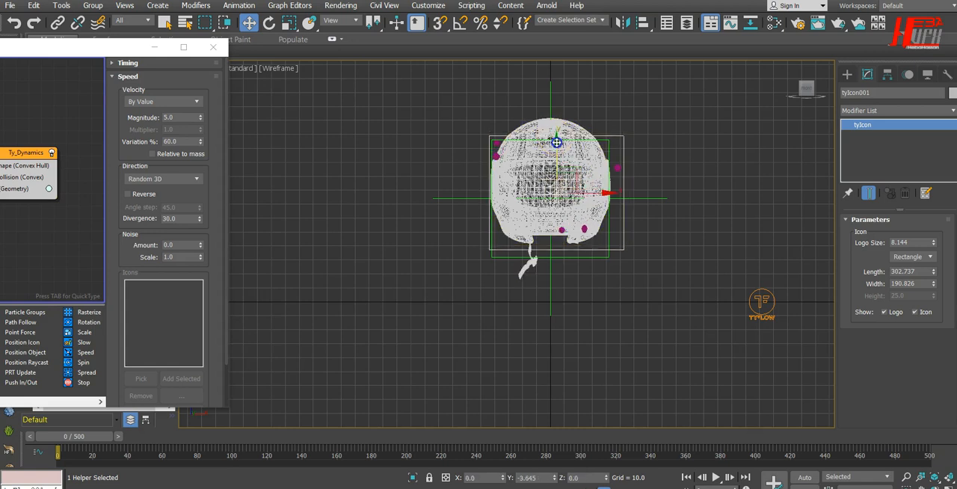
Narrow tyIcon001 along X only, to a scale of about 28.7, to match the helmet's width
click(290, 23)
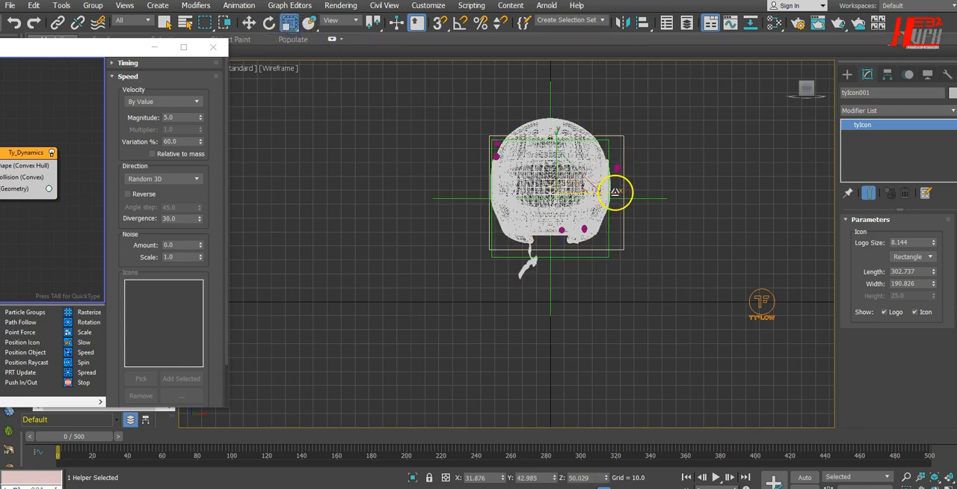
drag(613, 192, 614, 192)
click(691, 460)
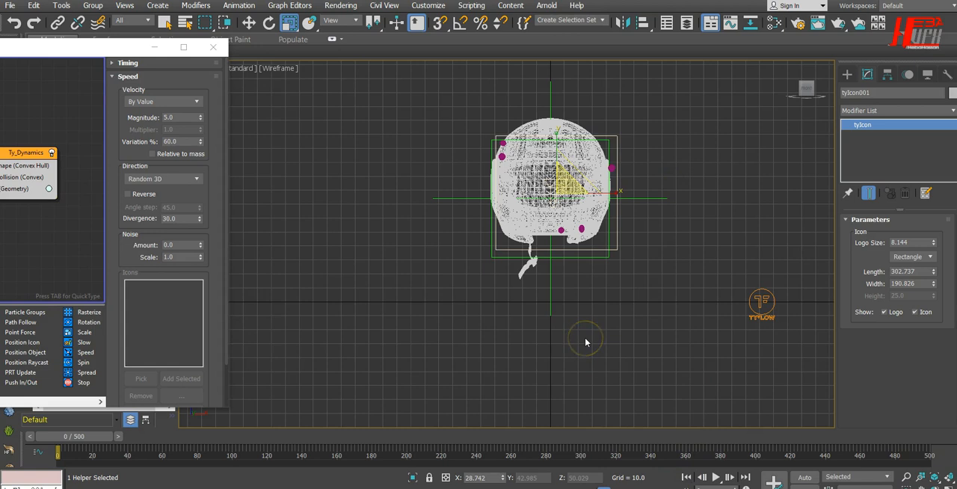
Play the simulation in Perspective, examine the sphere impacts and fragments from another angle, and stop it
key(p)
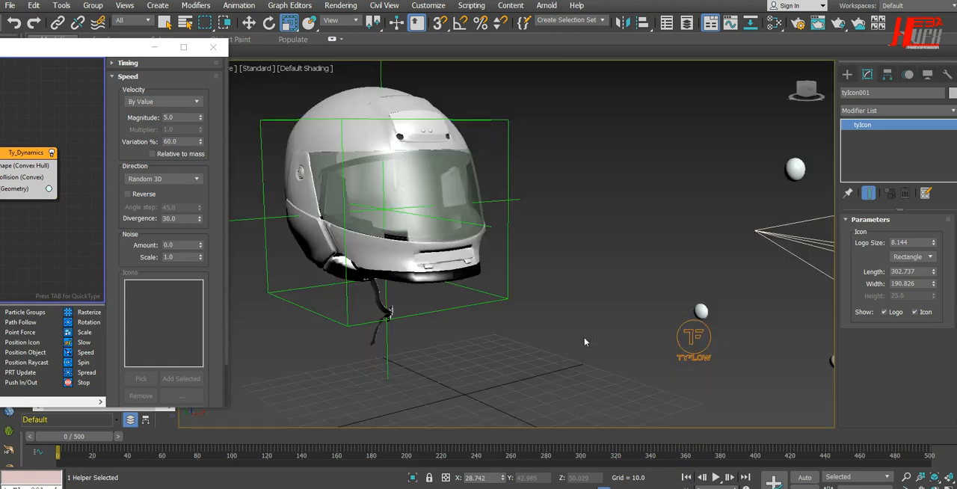
click(714, 478)
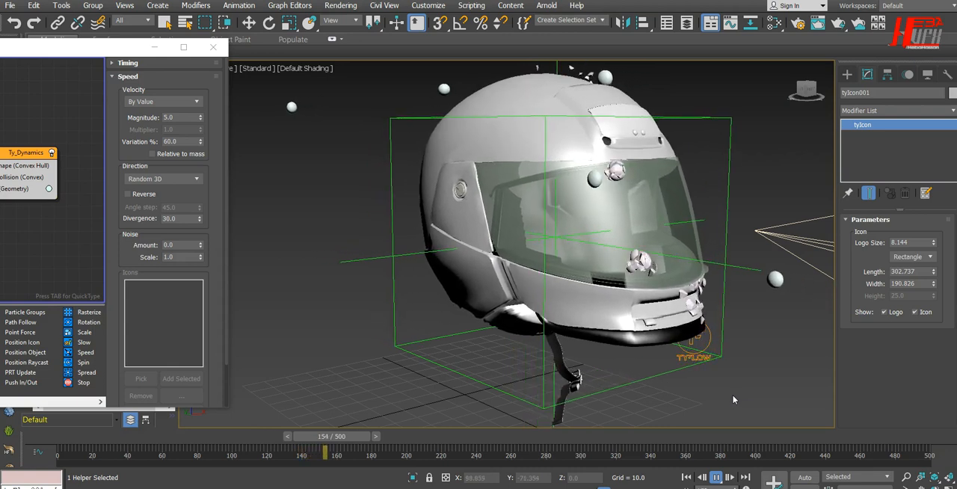
alt+middle_drag(715, 390, 617, 359)
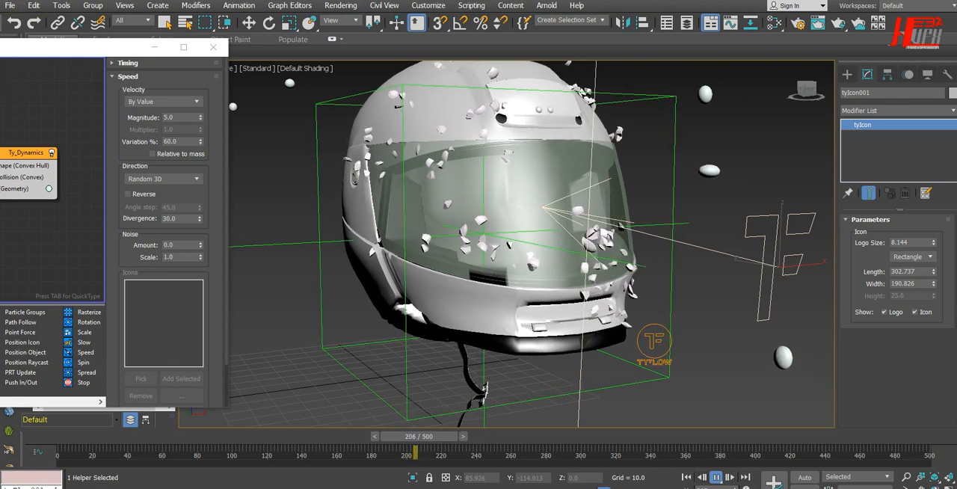
key(/)
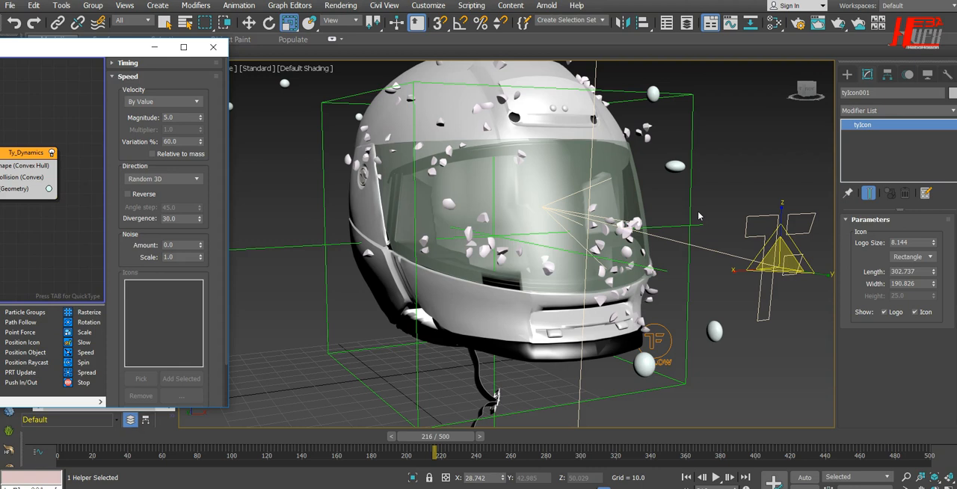
Return to frame 0 and add a Spawn operator at the start of the Ty_Frac event, above Voronoi Fracture
click(686, 478)
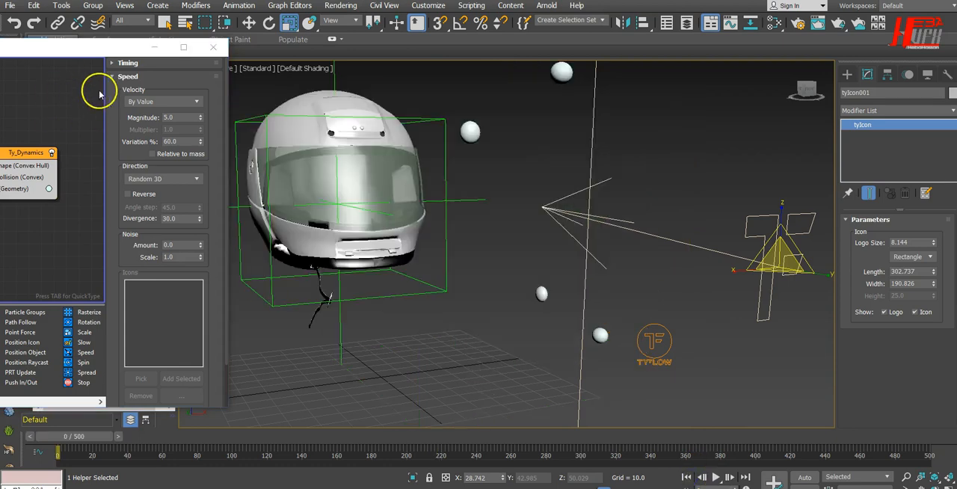
click(127, 56)
drag(691, 55, 839, 48)
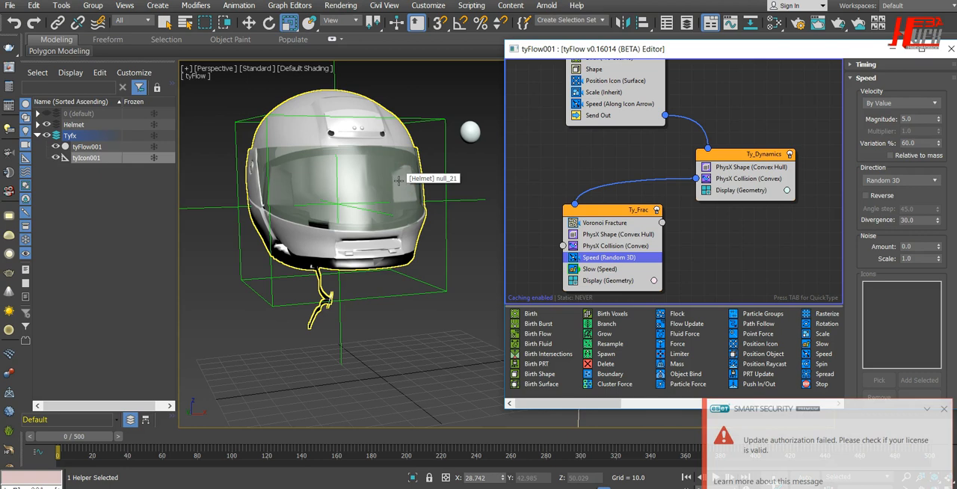
drag(680, 44, 624, 28)
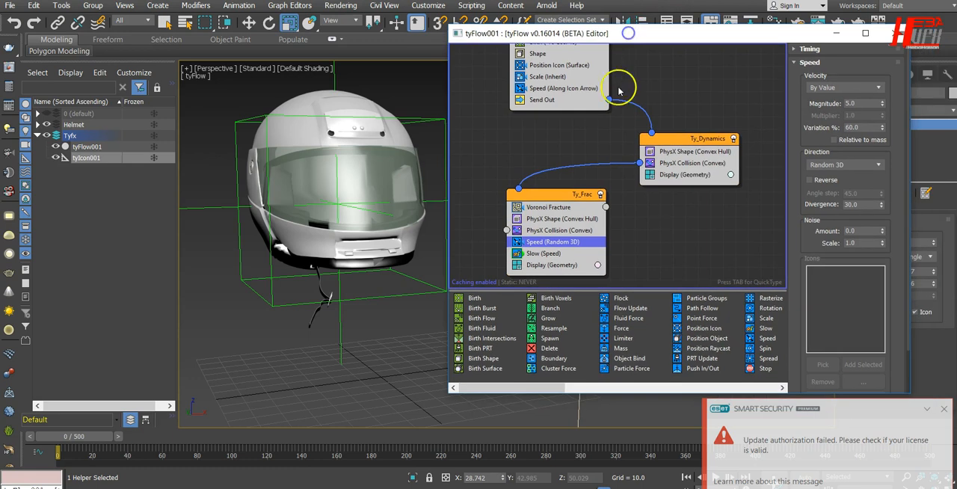
click(552, 390)
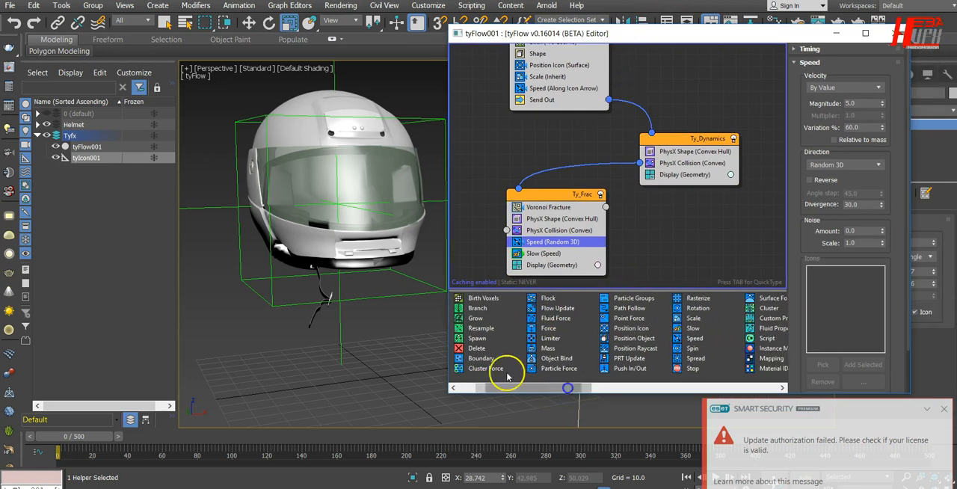
drag(477, 338, 482, 338)
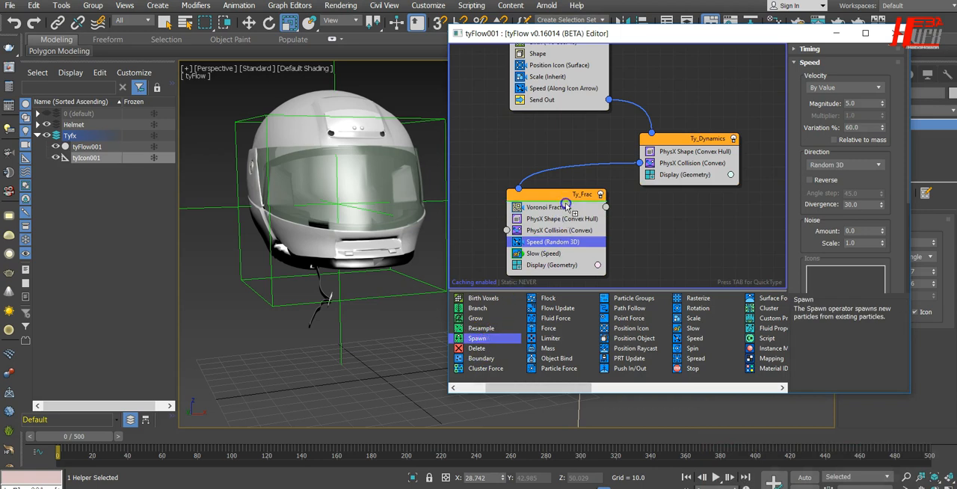
mouse_move(566, 204)
mouse_down()
mouse_move(641, 214)
mouse_move(548, 209)
mouse_up()
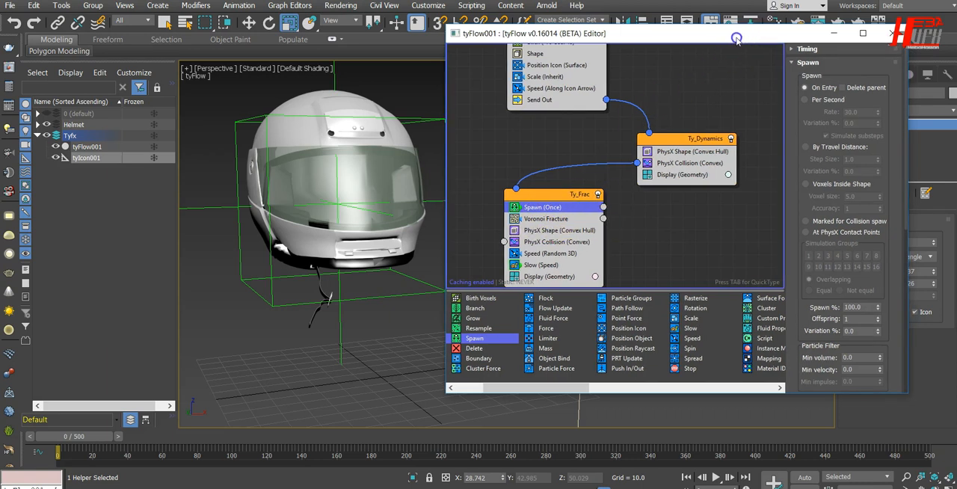
Copy Ty_Frac's Display operator into a new event and wire the Spawn output to that event
drag(749, 37, 653, 49)
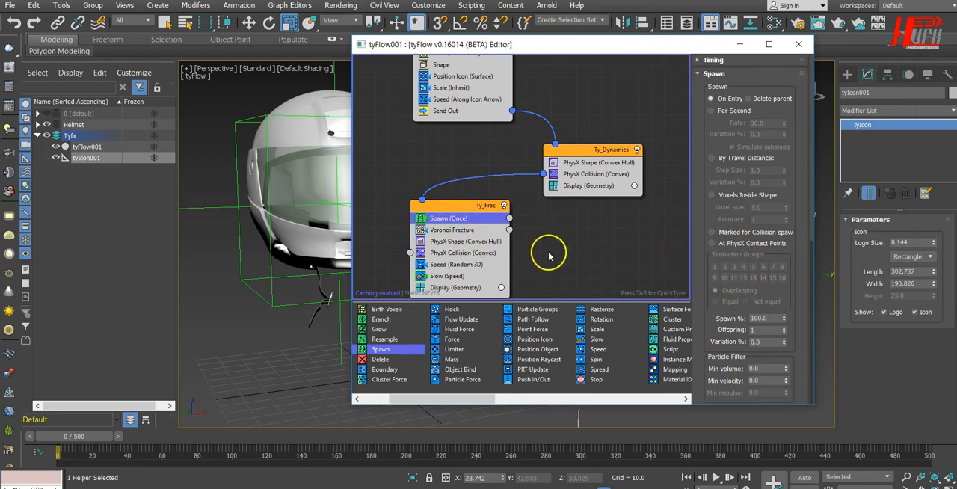
middle_drag(590, 260, 583, 224)
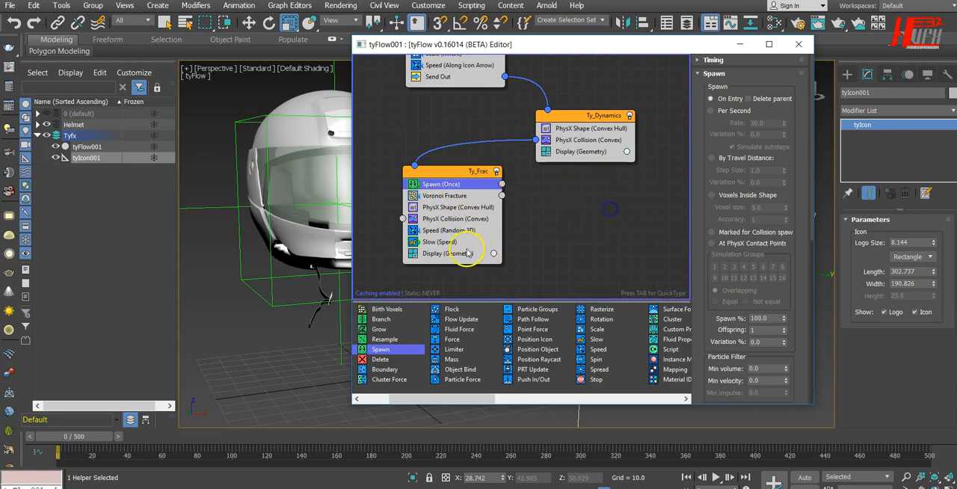
drag(458, 254, 575, 260)
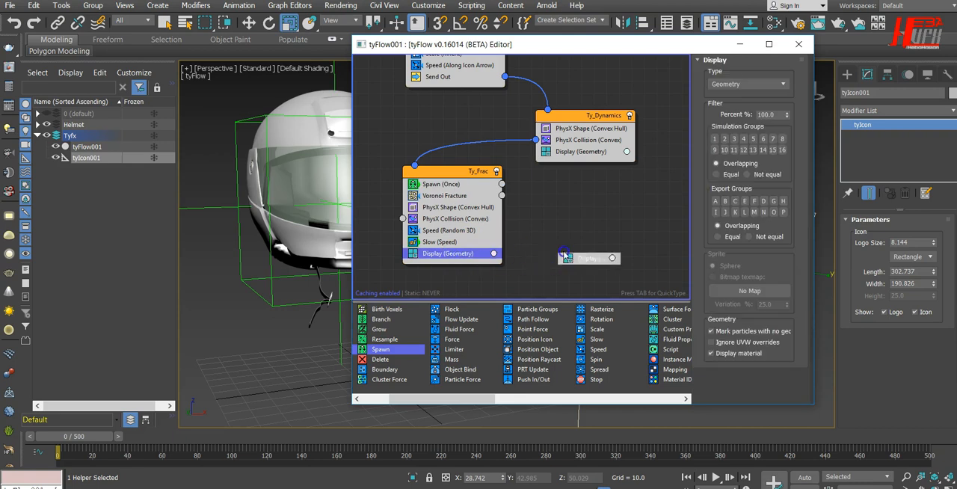
drag(501, 183, 581, 236)
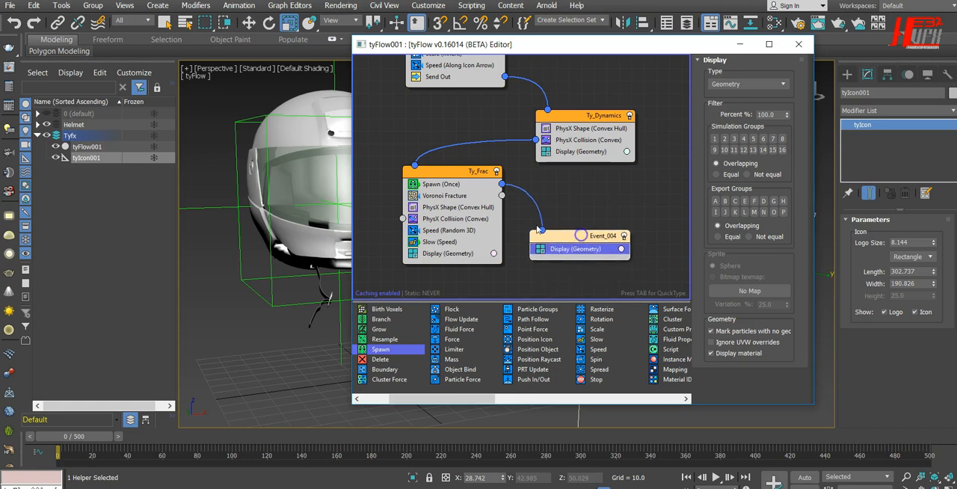
Review the Spawn operator's settings, including Offspring, and play the simulation to examine the spawned spheres at the impacts
click(450, 187)
drag(706, 46, 591, 48)
drag(648, 286, 642, 166)
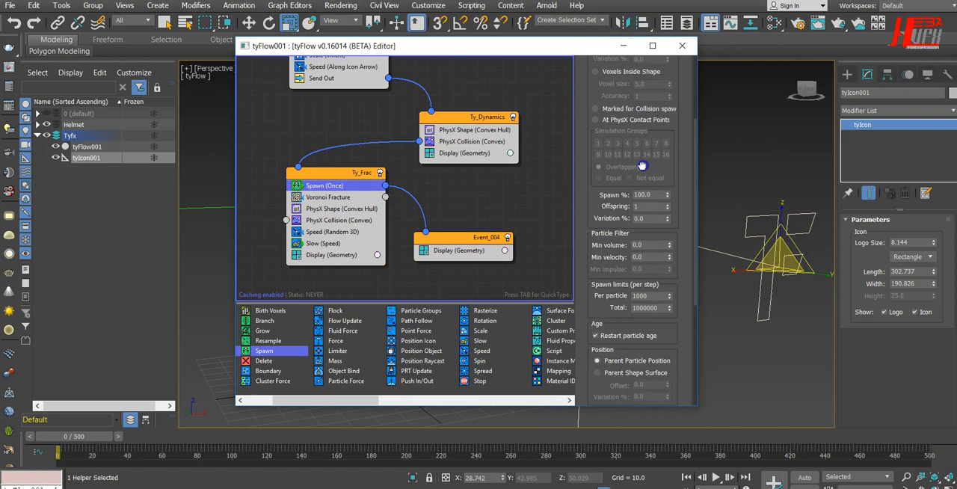
click(640, 206)
drag(590, 54, 75, 48)
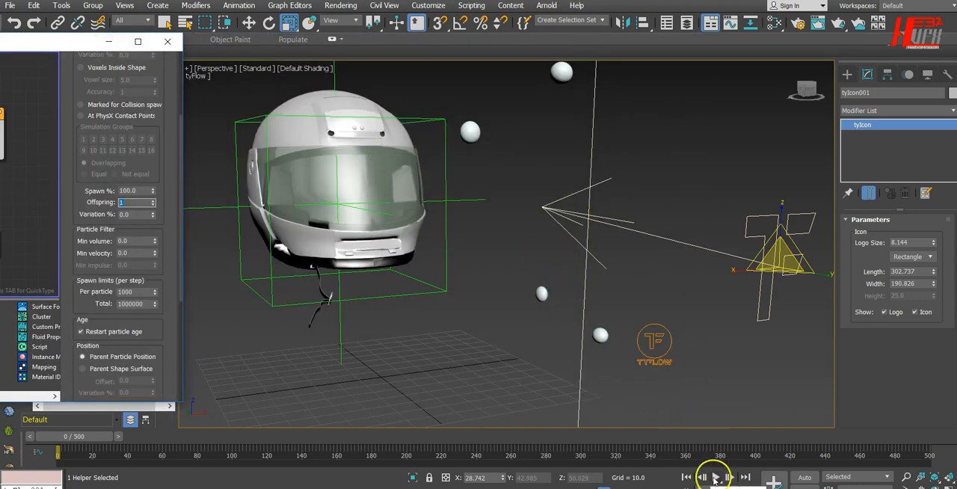
click(715, 477)
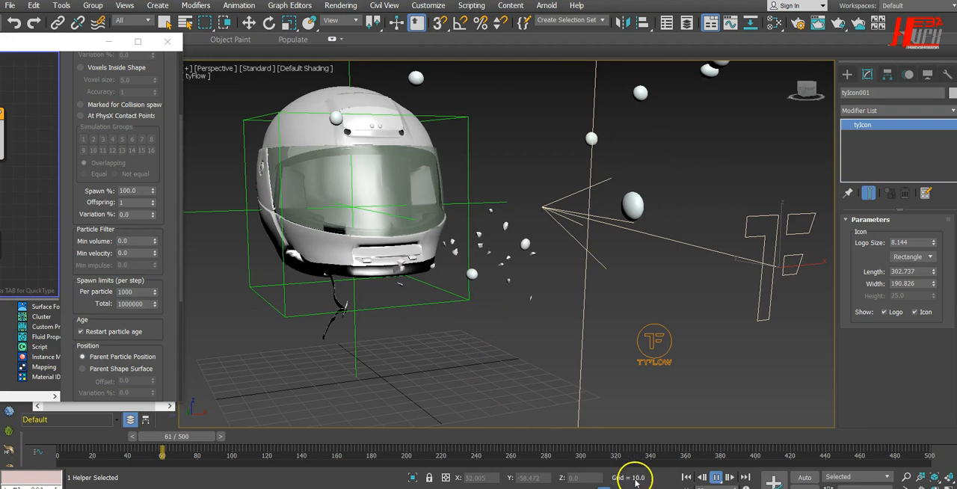
click(715, 477)
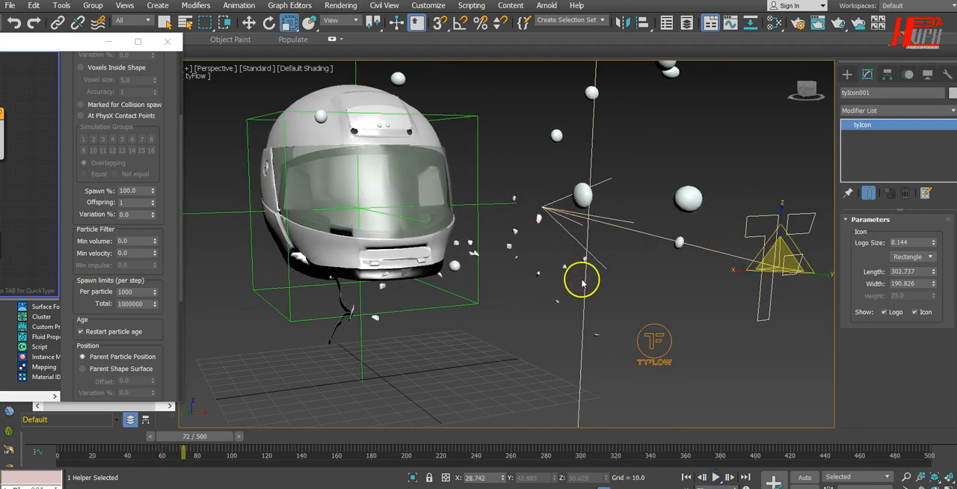
click(250, 23)
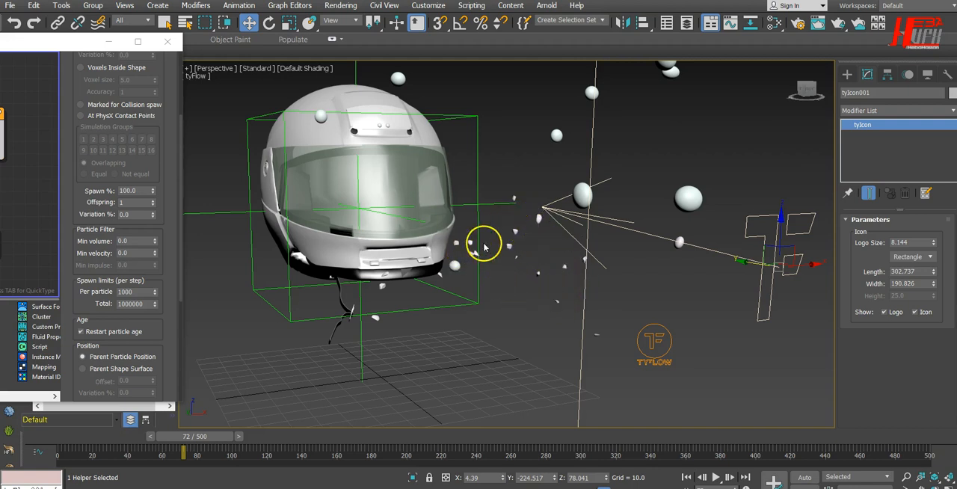
Return to frame 0 and disable the Spawn operator in Ty_Frac
drag(65, 41, 320, 27)
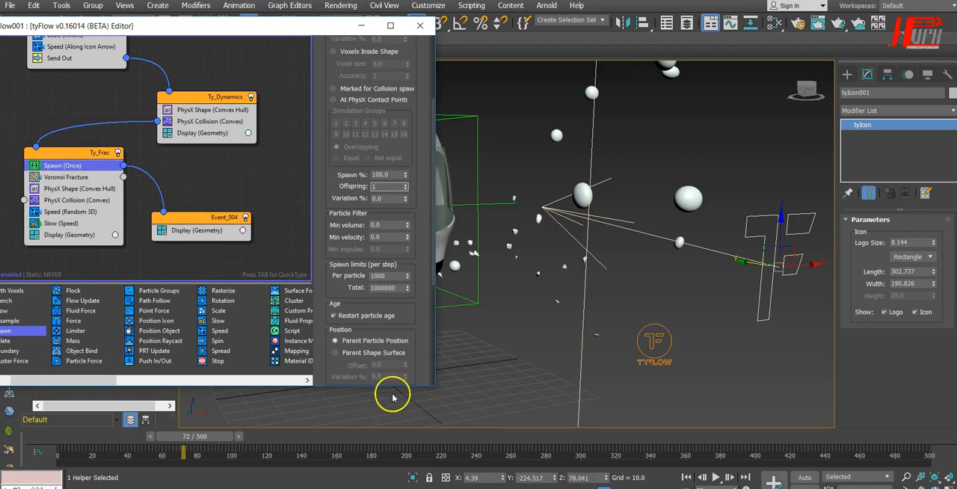
click(685, 479)
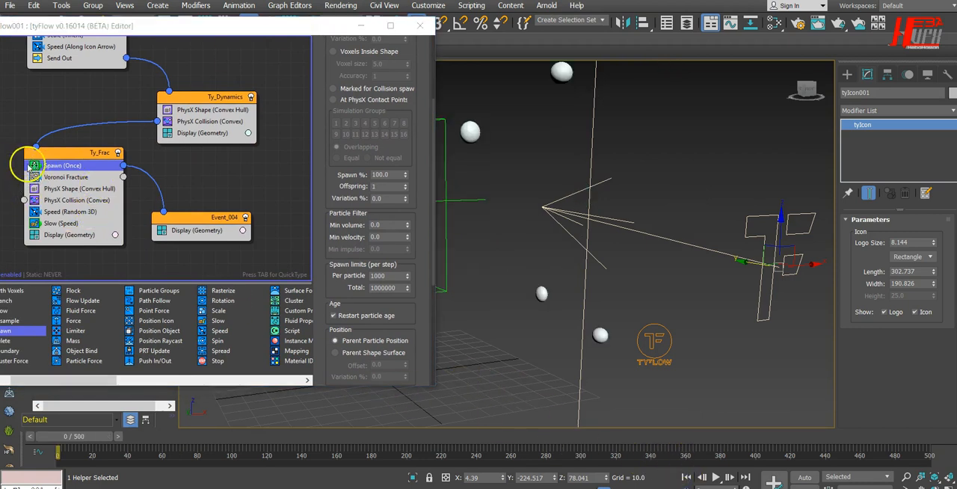
click(31, 166)
drag(287, 26, 45, 26)
Play the simulation without spawning, stop it, and examine the fragments at the helmet's chin from closer
click(715, 477)
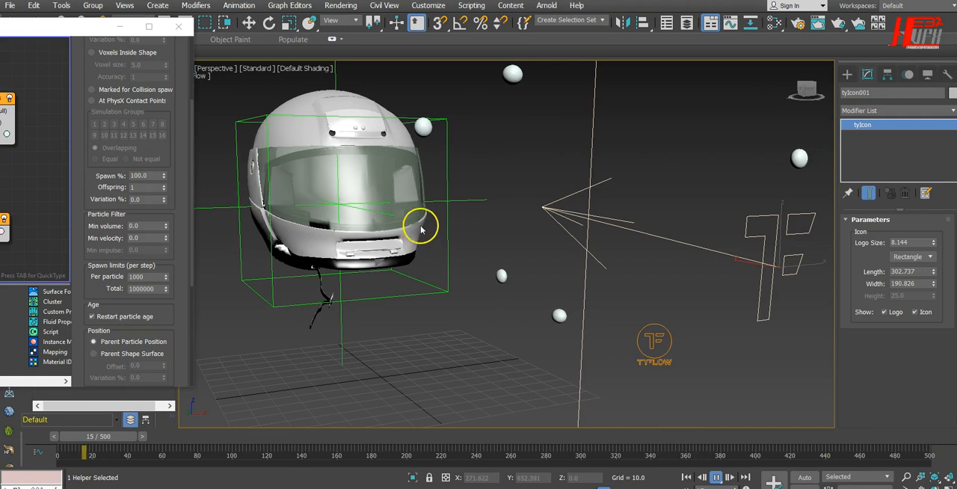
scroll(410, 236, up, 3)
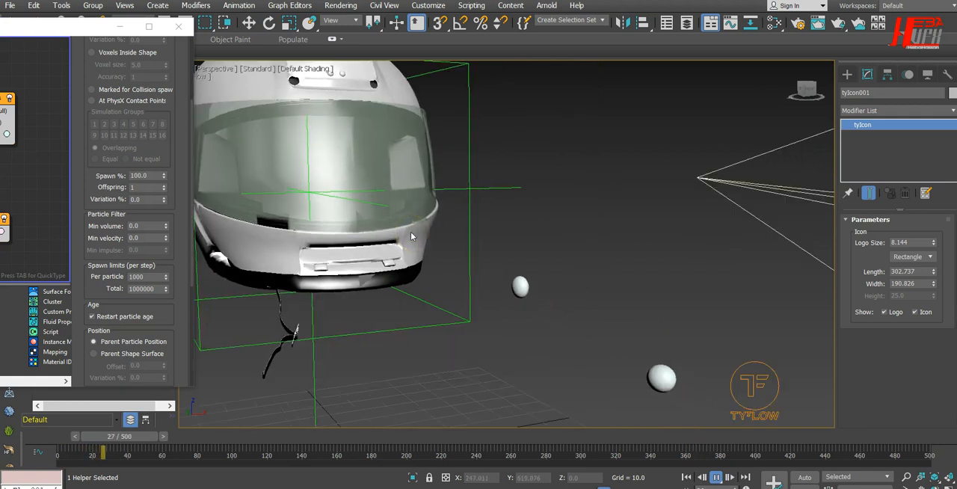
middle_drag(410, 232, 420, 260)
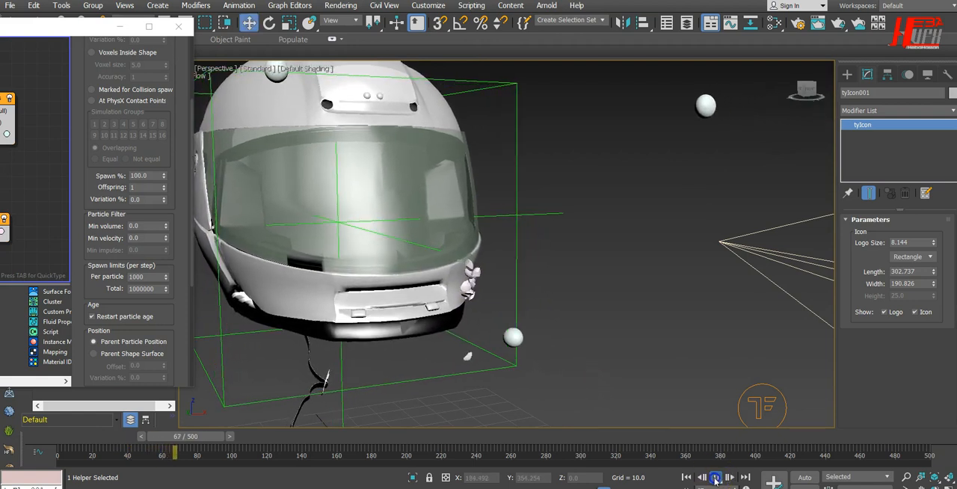
click(715, 477)
key(w)
alt+middle_drag(430, 325, 561, 290)
alt+middle_drag(518, 346, 467, 240)
Re-enable the Spawn operator in Ty_Frac, replay the simulation from frame 0 for comparison, and stop it
drag(89, 29, 367, 24)
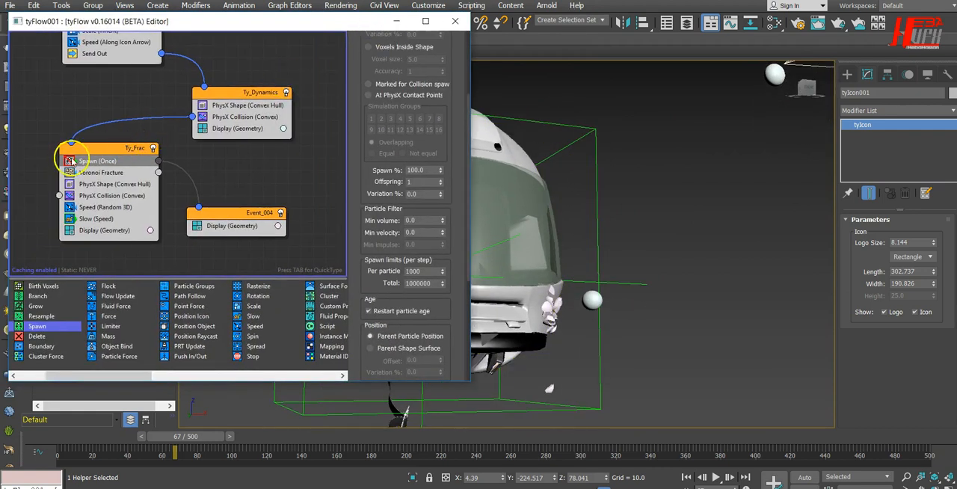
click(682, 476)
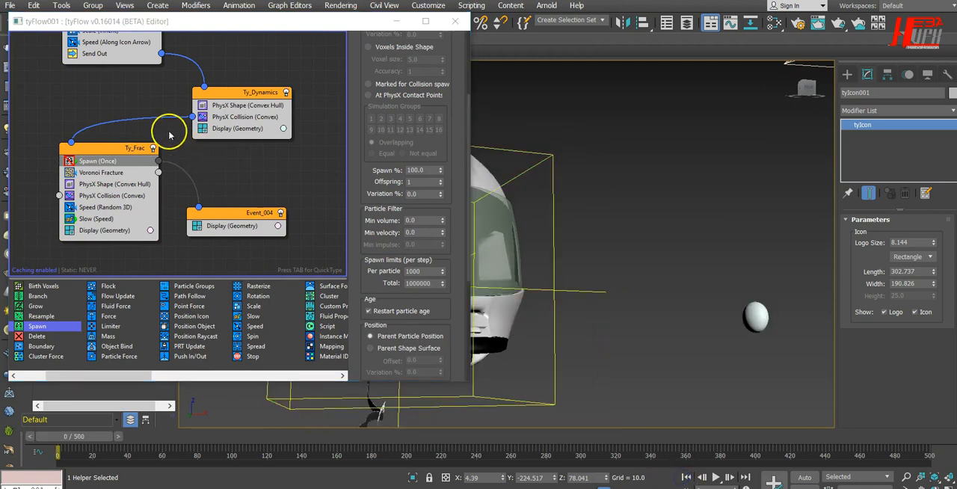
drag(349, 20, 46, 19)
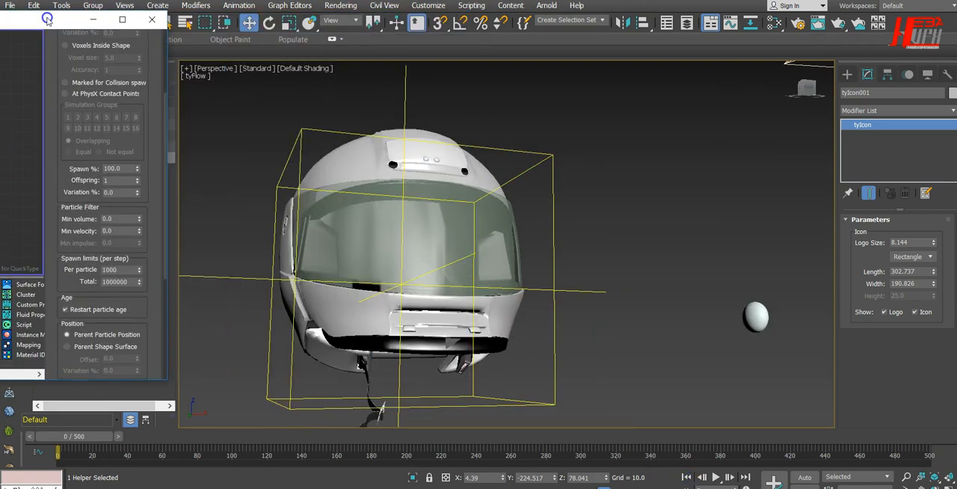
click(715, 477)
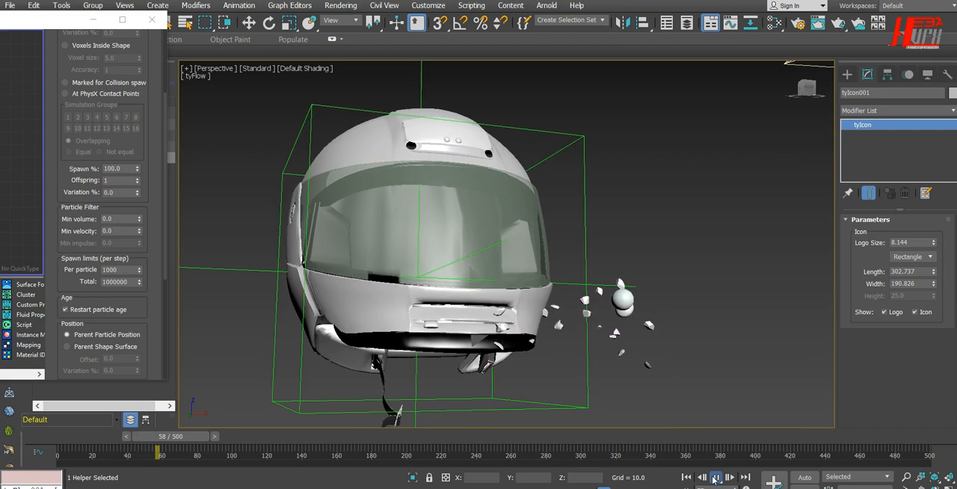
click(715, 478)
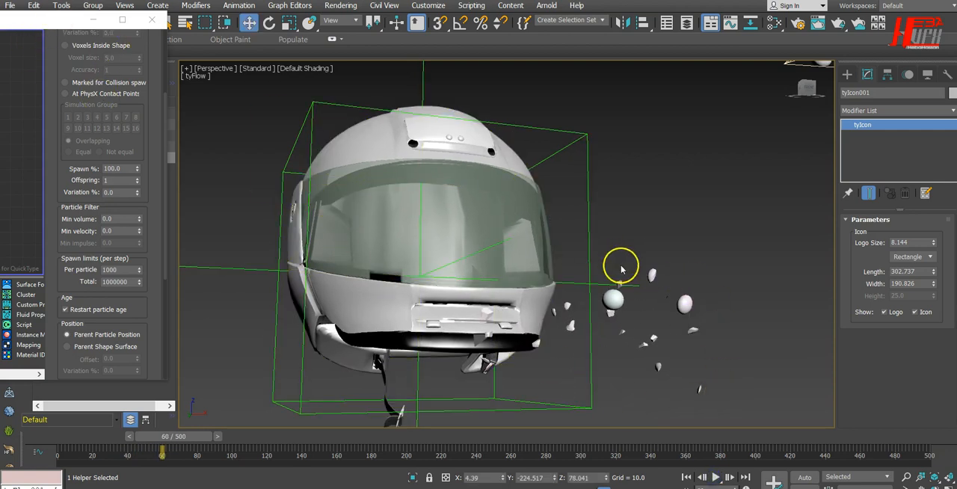
Return to frame 0 and add a PhysX Switch operator above Display in the spawned particles' event, Event_004
click(686, 479)
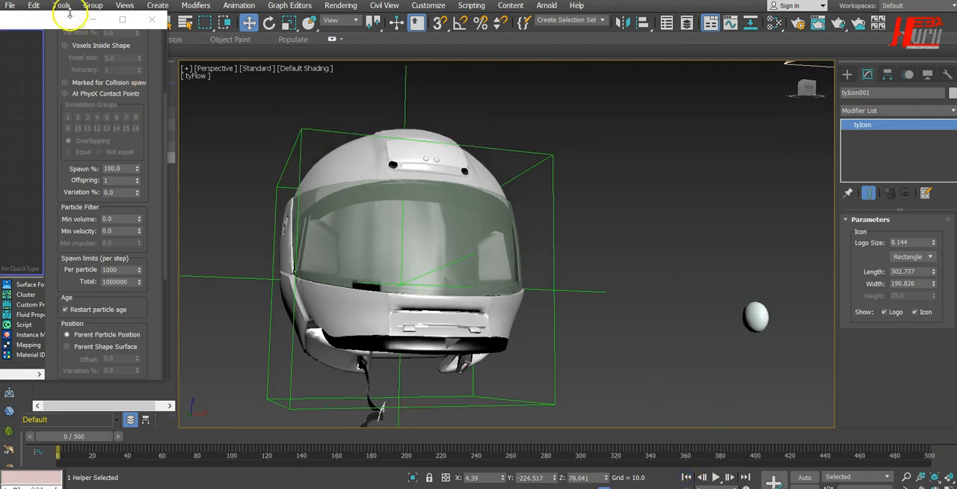
drag(64, 19, 543, 28)
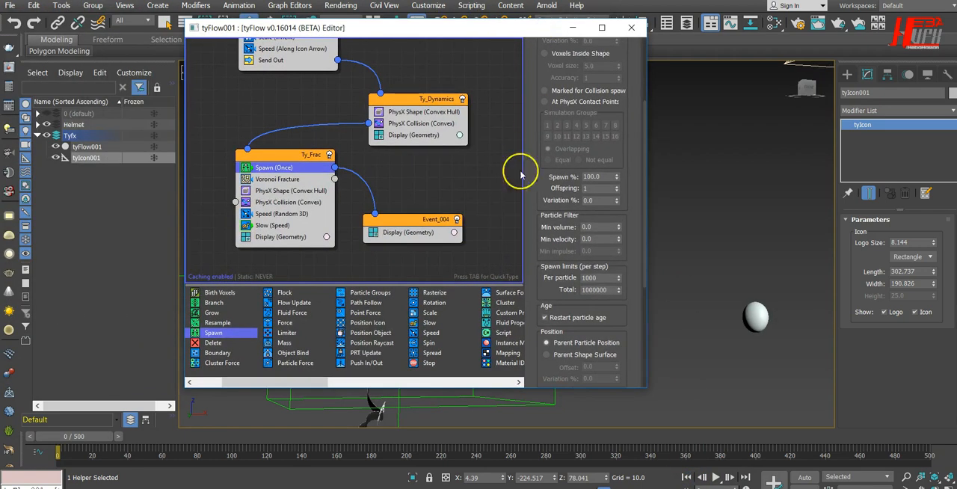
drag(299, 382, 402, 387)
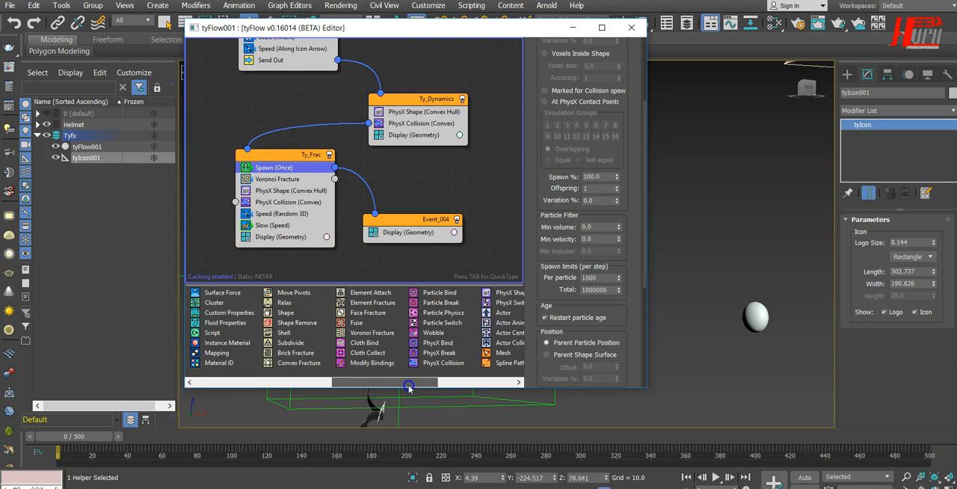
drag(416, 388, 444, 387)
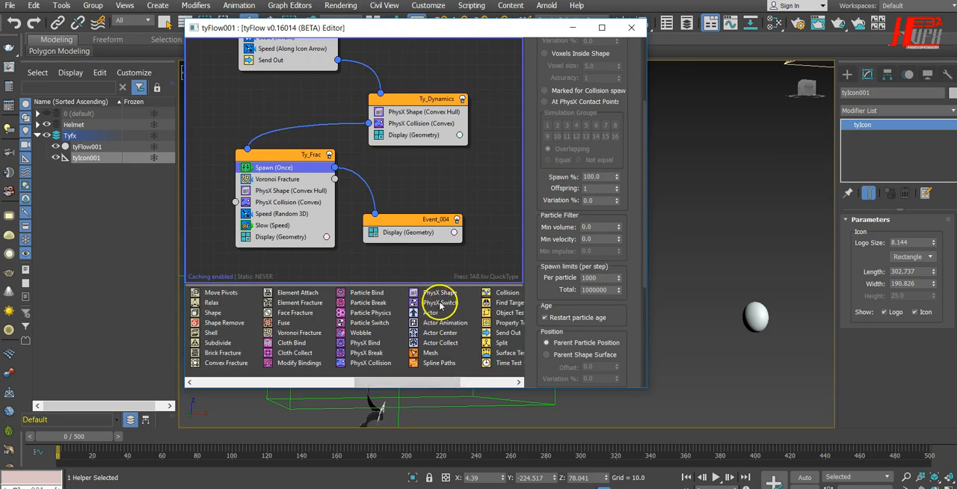
drag(439, 303, 420, 258)
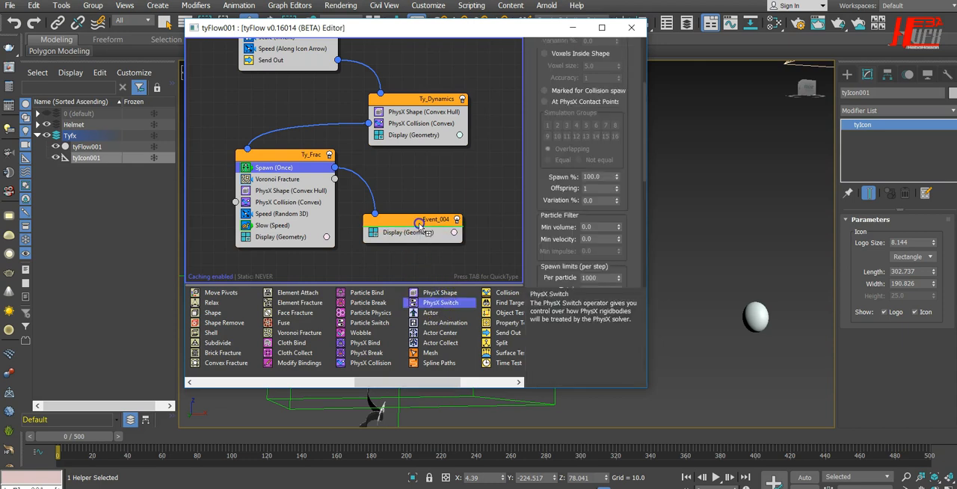
drag(420, 224, 420, 228)
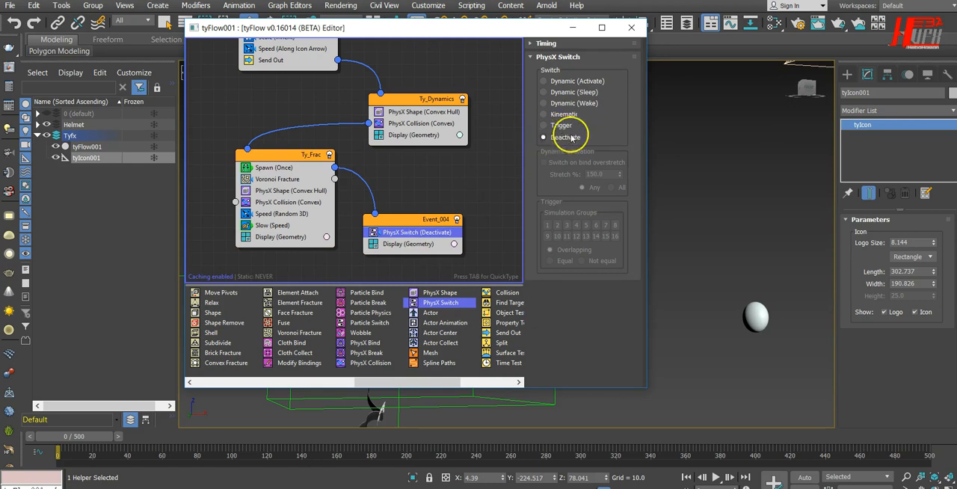
Play the simulation with the PhysX Switch active, stop it, and examine the spawned spheres and fragments near the helmet
drag(519, 26, 102, 49)
click(716, 477)
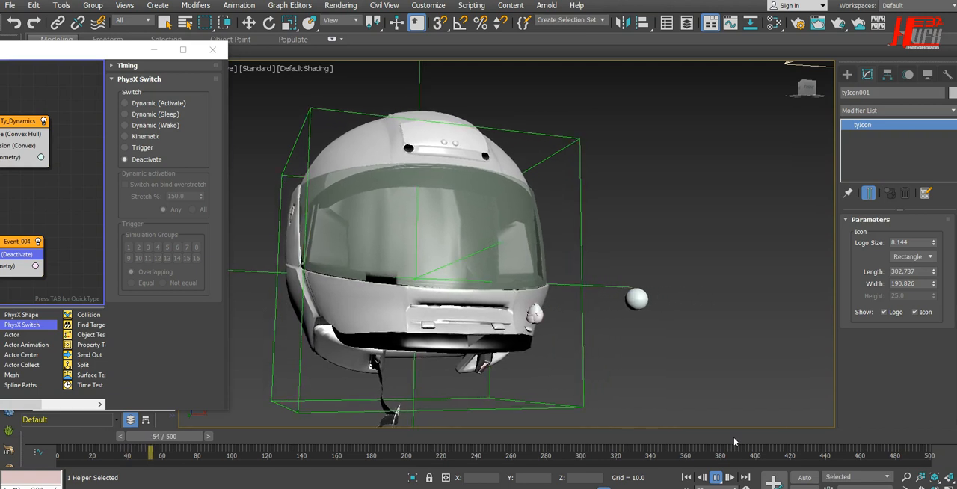
click(716, 478)
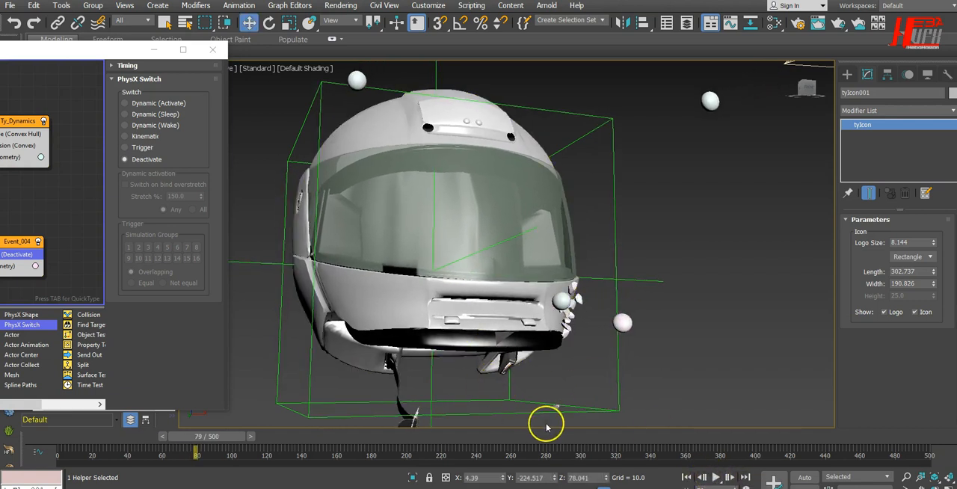
alt+middle_drag(501, 420, 627, 356)
alt+middle_drag(627, 356, 558, 369)
middle_drag(626, 342, 552, 348)
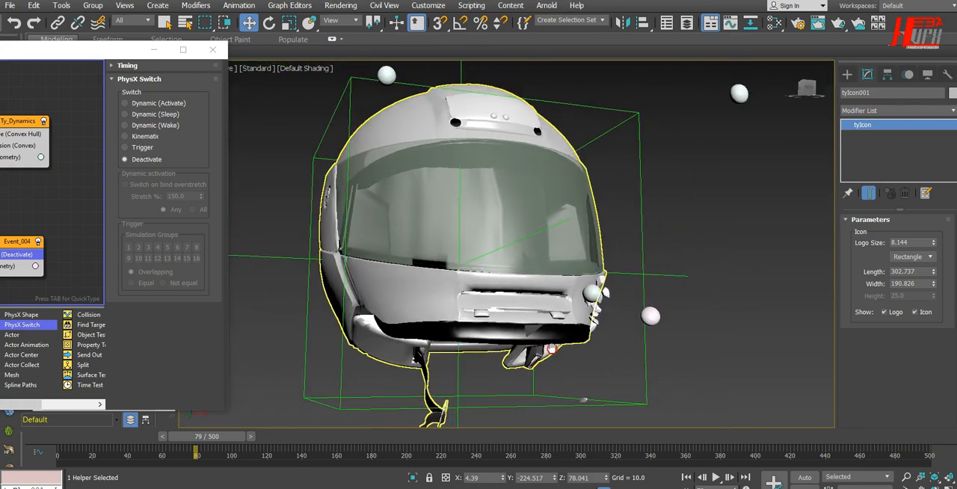
Return to frame 0 and set the Display operator in Event_004 to the Small Dots type
drag(110, 49, 364, 26)
click(678, 477)
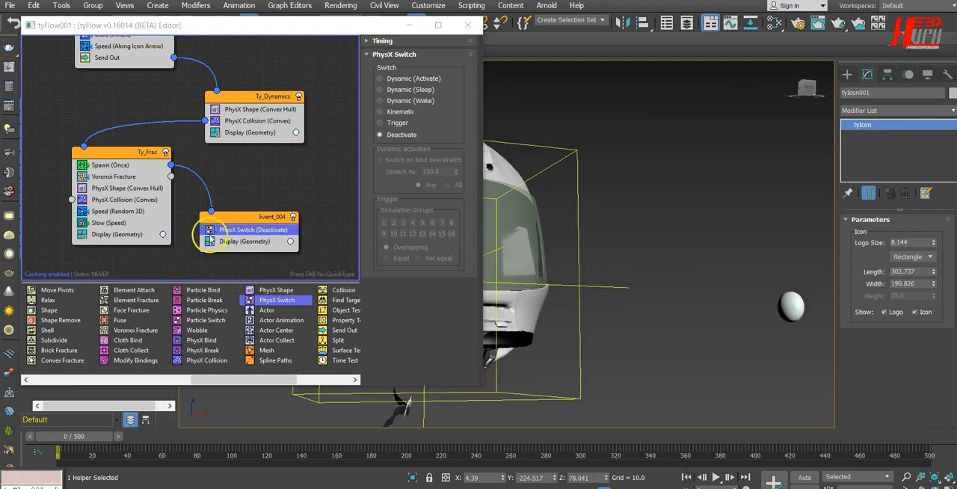
click(243, 242)
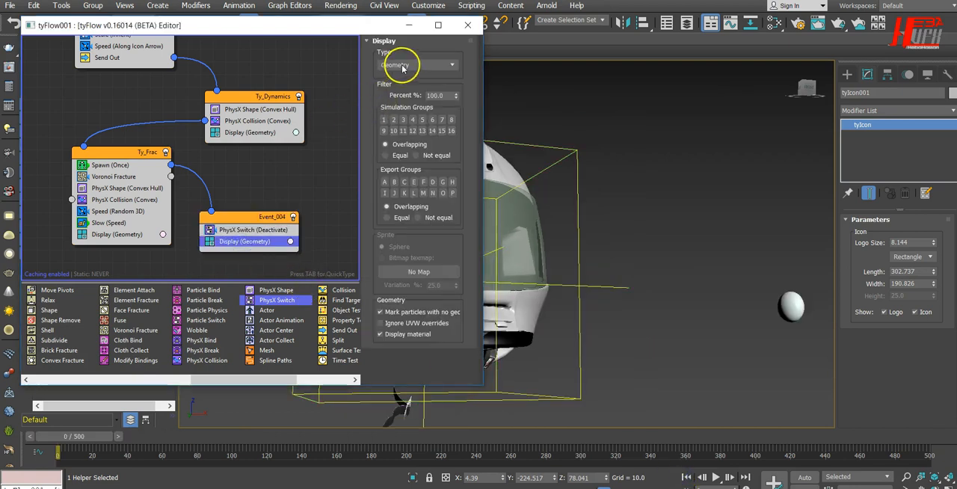
click(402, 65)
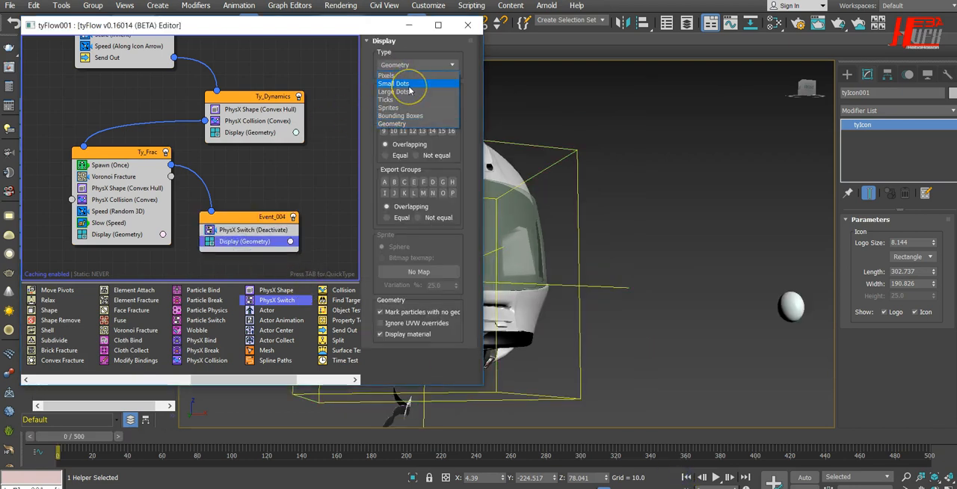
click(417, 83)
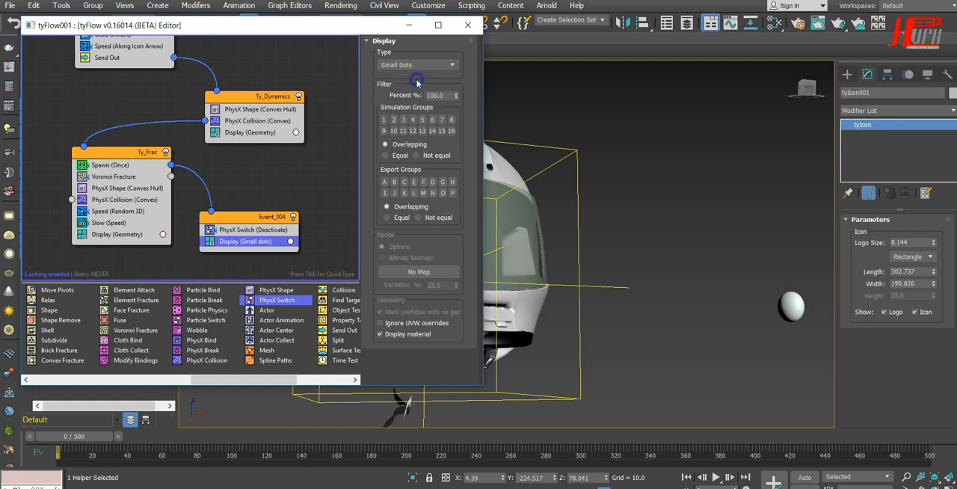
click(421, 65)
click(421, 65)
Change the display color of Event_004's small dots to bright yellow with red 0.815, green 0.948 and blue 0.0
click(290, 241)
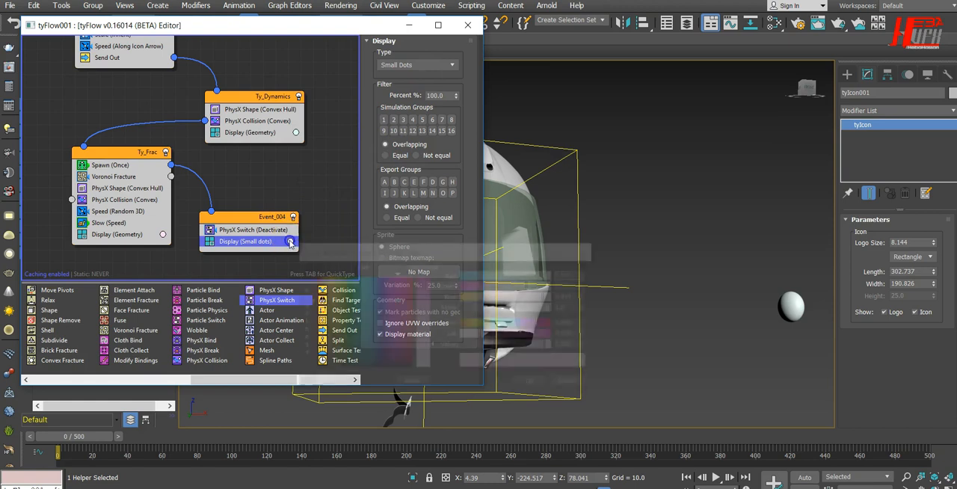
drag(322, 316, 331, 293)
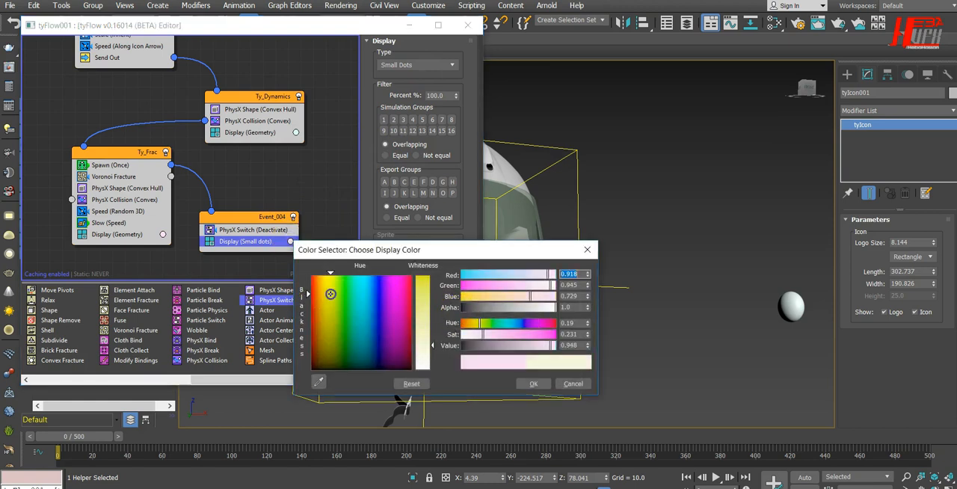
drag(473, 335, 606, 340)
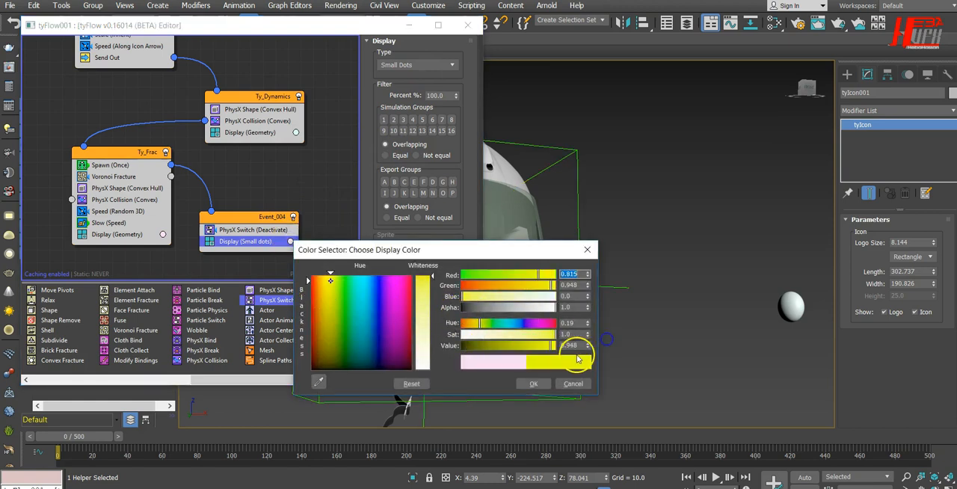
click(533, 383)
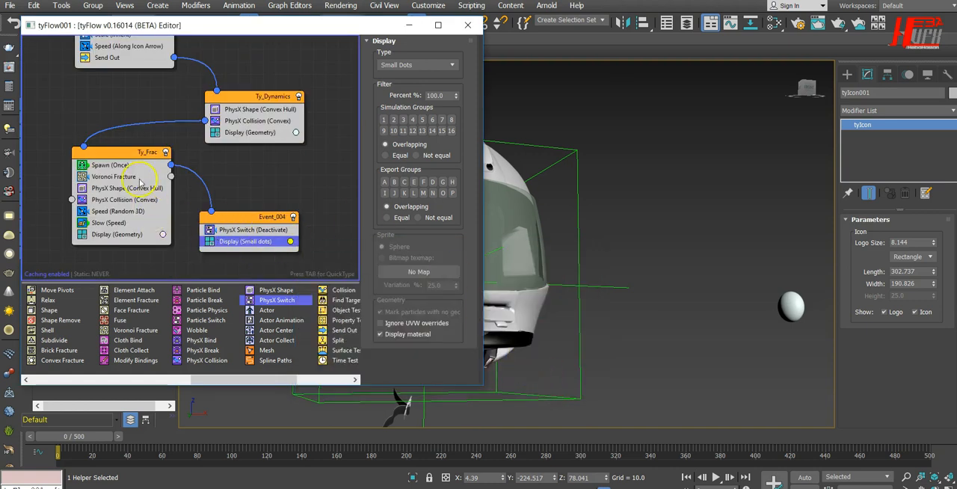
In Ty_Frac's Spawn operator, set Offspring to 20 and its Variation to 15%
click(125, 166)
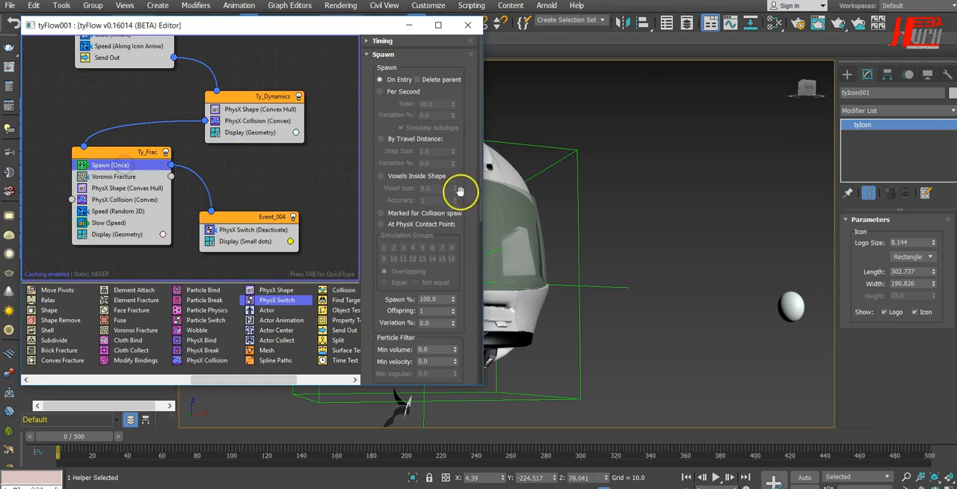
drag(454, 280, 459, 190)
click(434, 228)
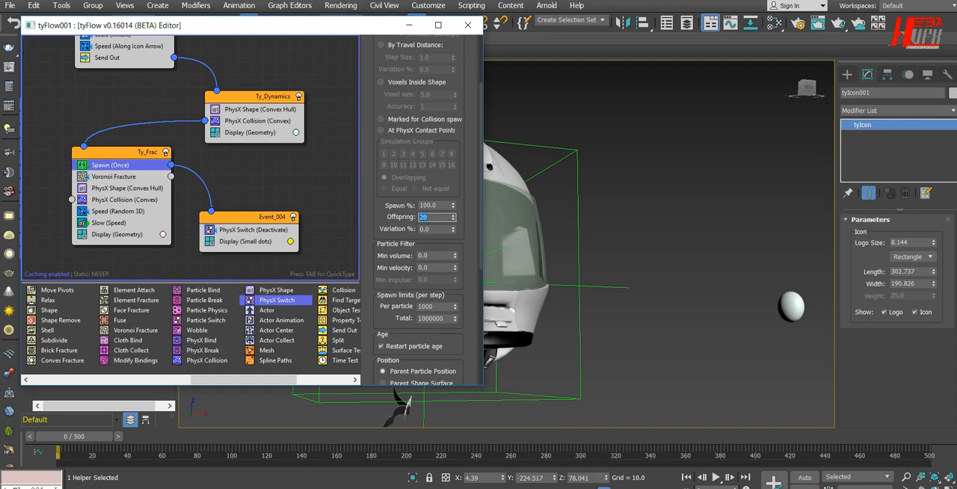
drag(407, 227, 380, 224)
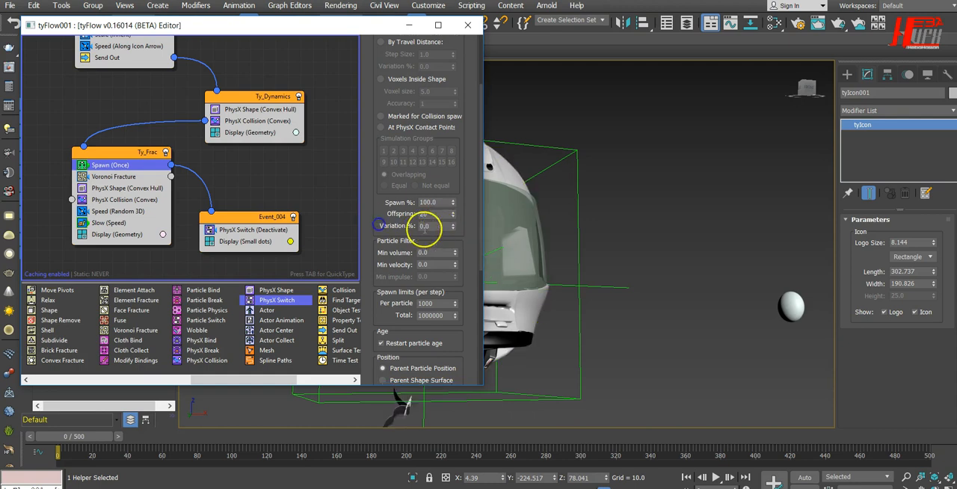
drag(437, 225, 365, 228)
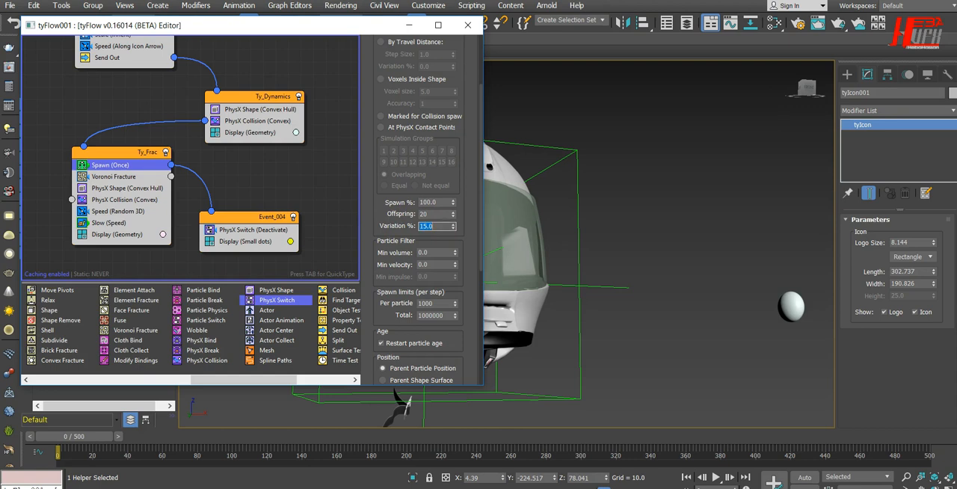
Play the simulation with the increased offspring, stop it, and examine the fragments and spawned dots beside the helmet's chin
drag(391, 32, 116, 33)
click(718, 477)
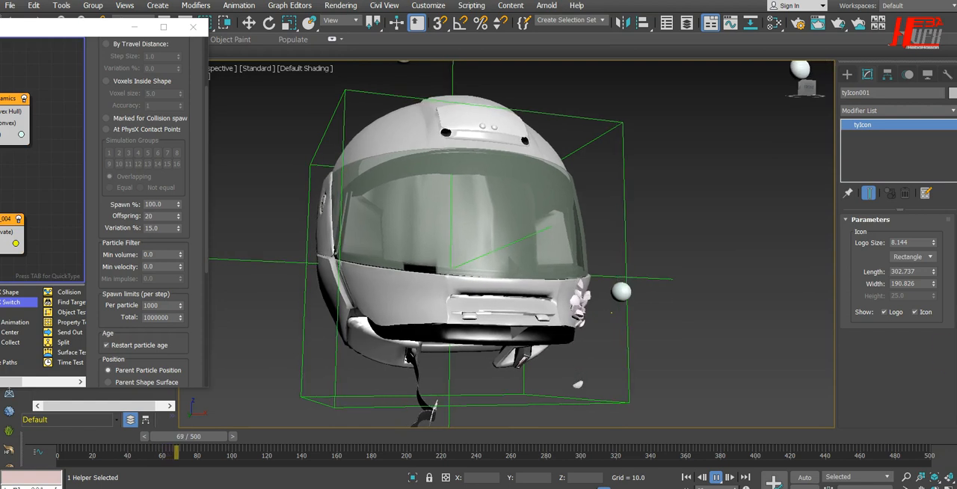
click(716, 476)
key(w)
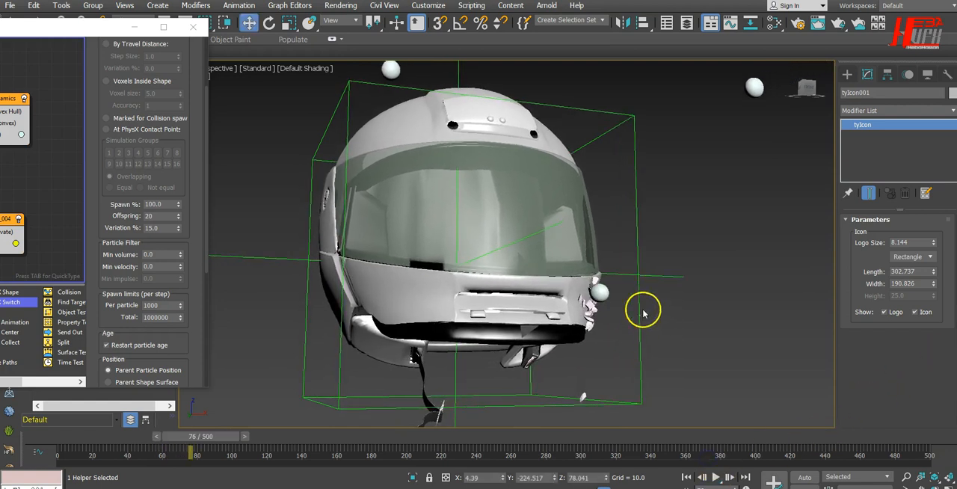
middle_drag(675, 400, 610, 376)
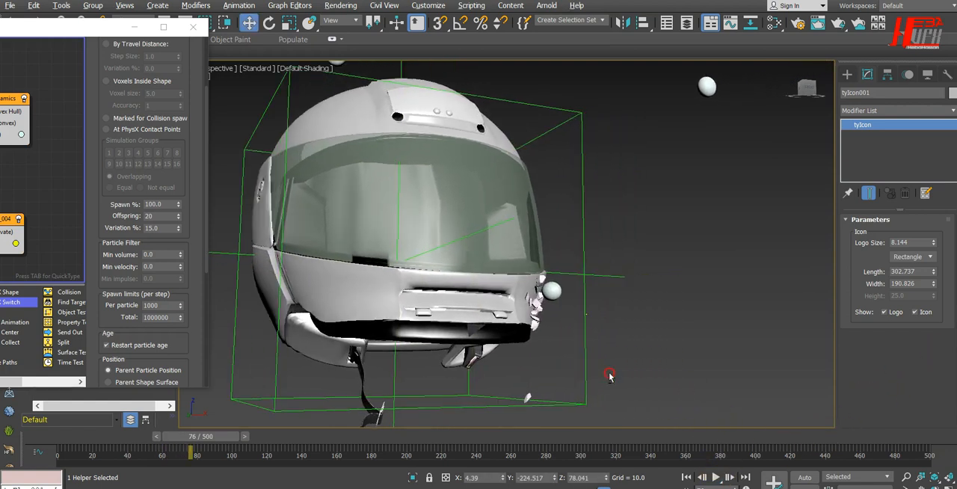
scroll(593, 331, up, 5)
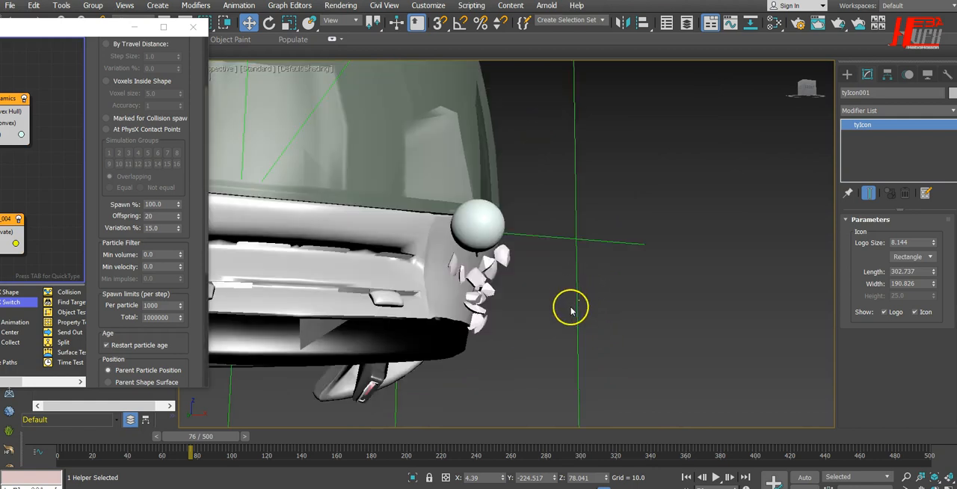
middle_drag(581, 323, 612, 315)
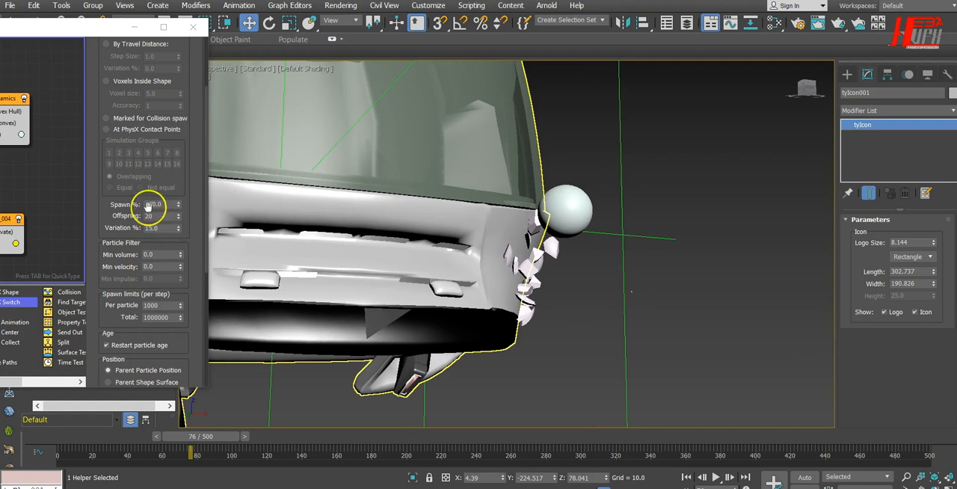
Return to frame 0 and set the Spawn operator's velocity Variation to 60% and Divergence to 40
drag(159, 216, 93, 212)
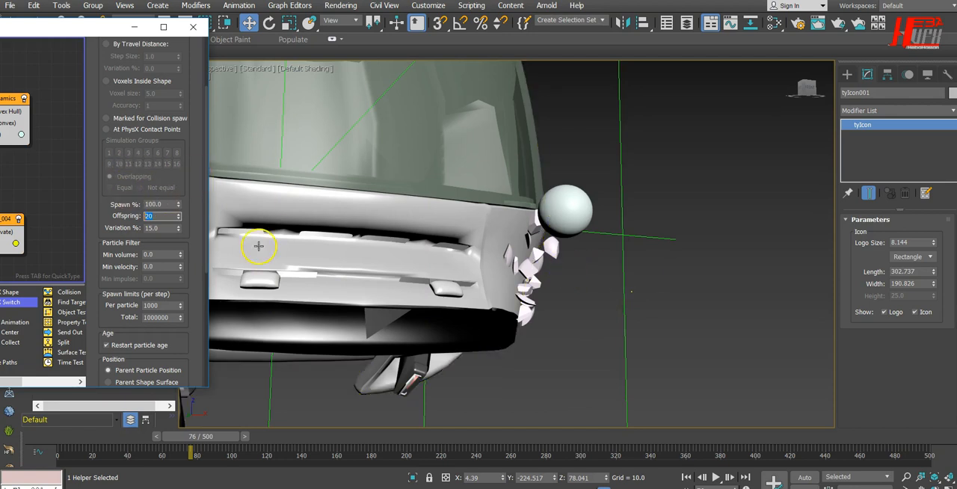
click(686, 477)
drag(190, 258, 196, 86)
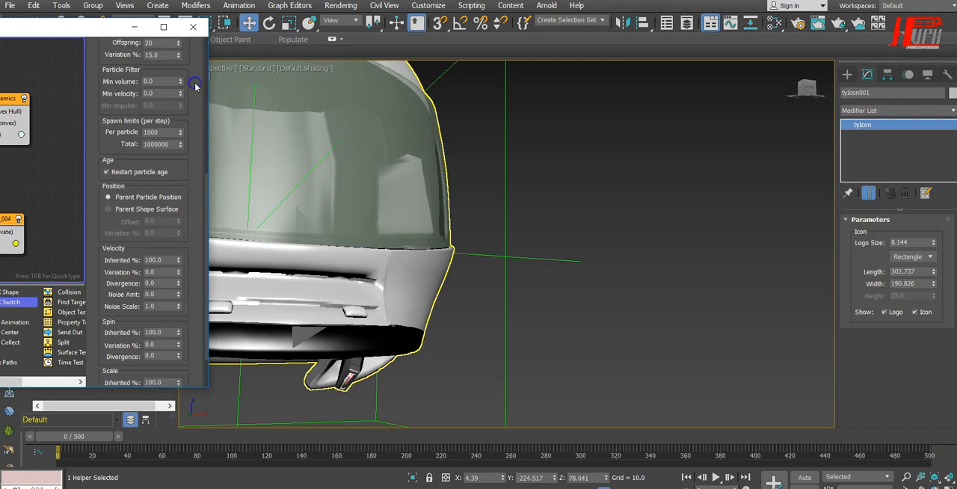
drag(186, 212, 183, 145)
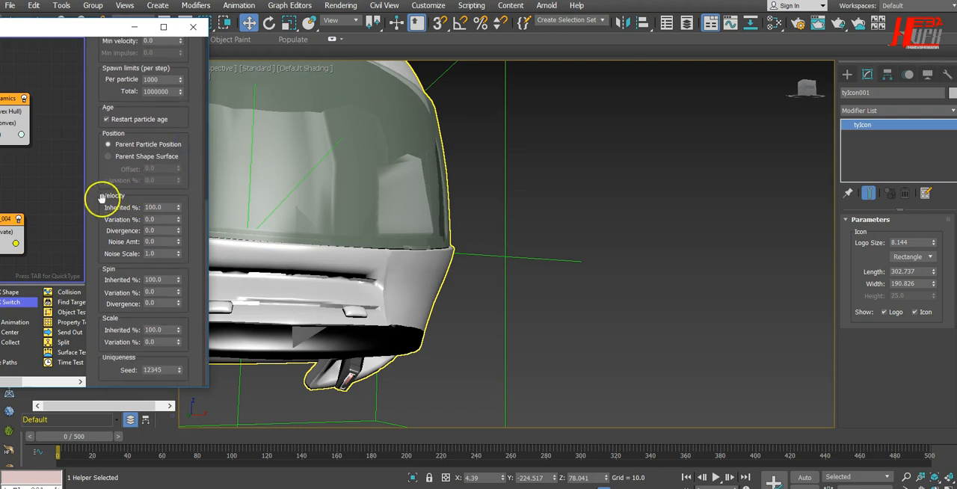
click(160, 219)
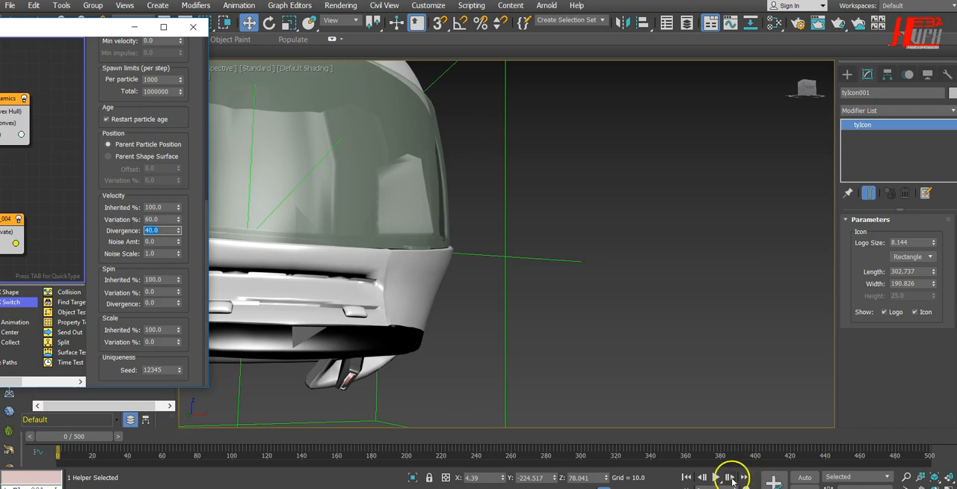
Play the simulation with the scattered spawn velocity, examine the dots spreading around the whole helmet, and stop playback
click(716, 478)
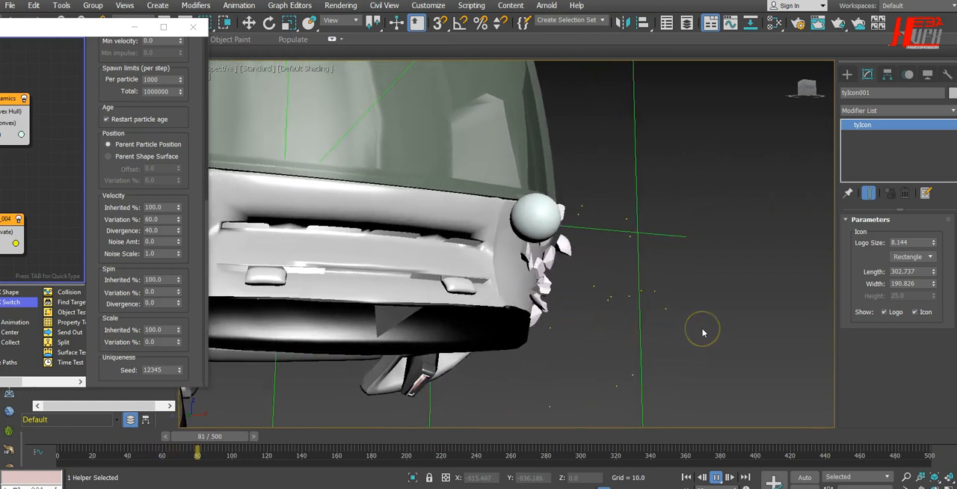
scroll(702, 332, down, 5)
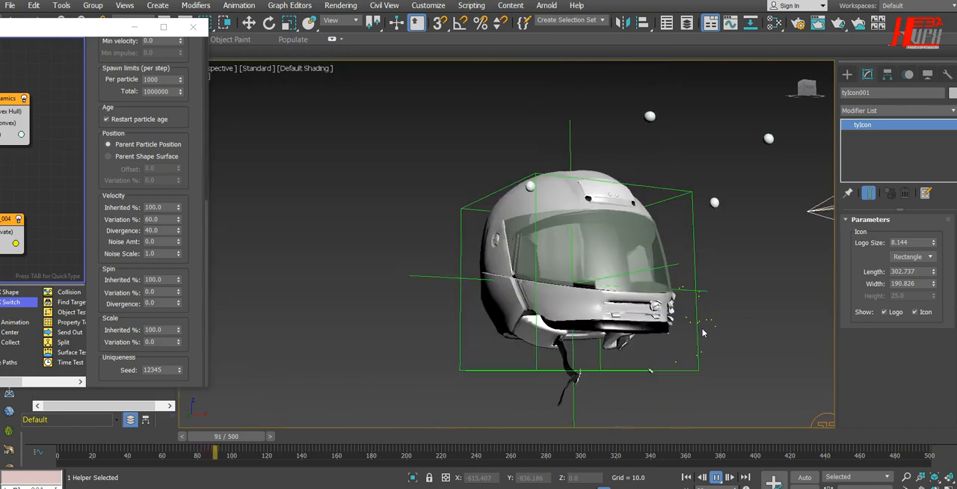
middle_drag(703, 332, 627, 312)
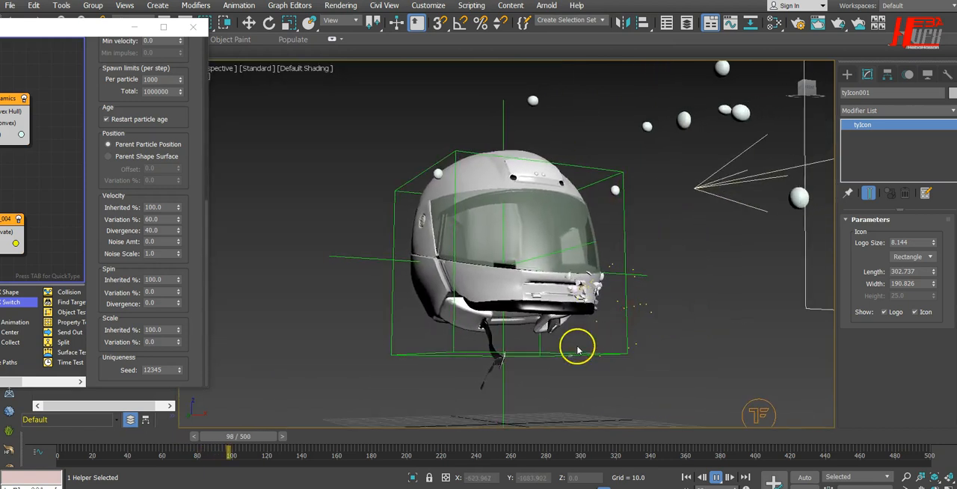
alt+middle_drag(538, 346, 559, 354)
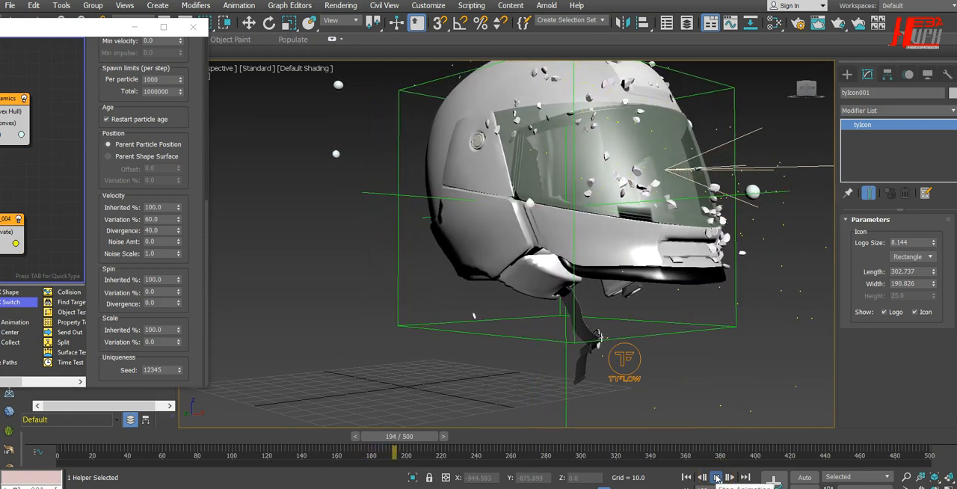
click(717, 477)
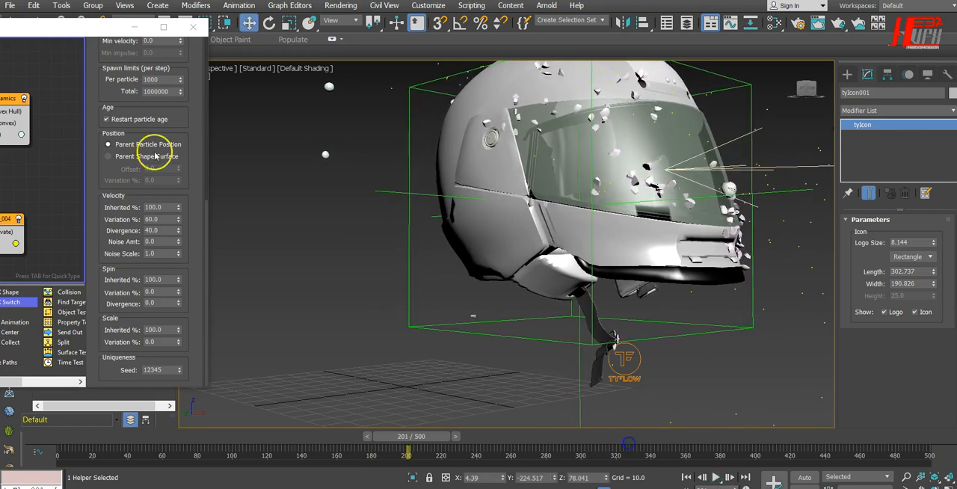
Return to frame 0 and set the Spawn operator's Inherited velocity to 220%
click(687, 477)
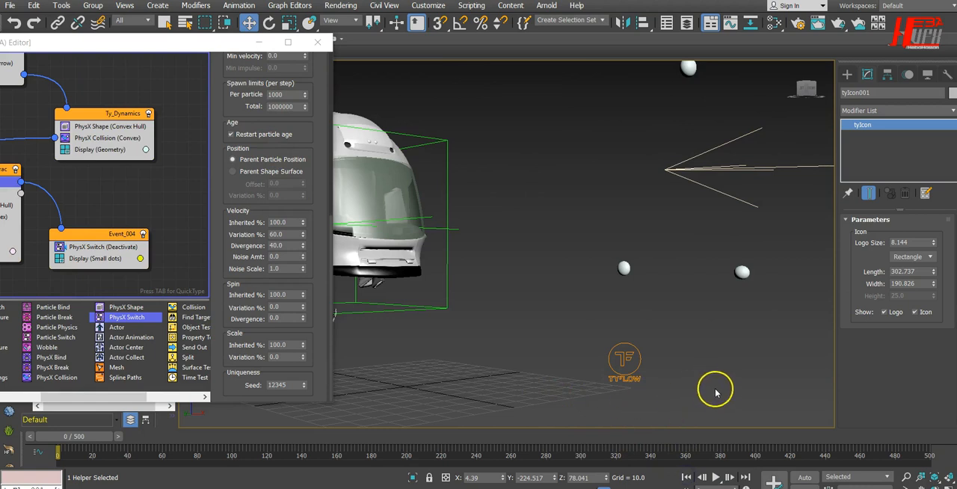
alt+middle_drag(715, 394, 677, 399)
mouse_move(702, 341)
alt+middle_down()
mouse_move(648, 359)
mouse_move(683, 342)
alt+middle_up()
alt+middle_drag(731, 299, 610, 355)
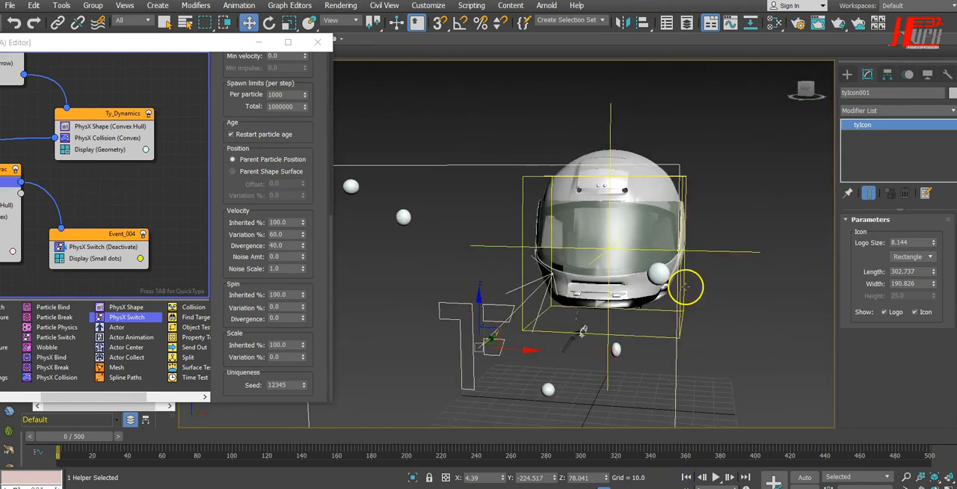
scroll(684, 286, up, 10)
alt+middle_drag(639, 314, 795, 274)
drag(178, 42, 281, 21)
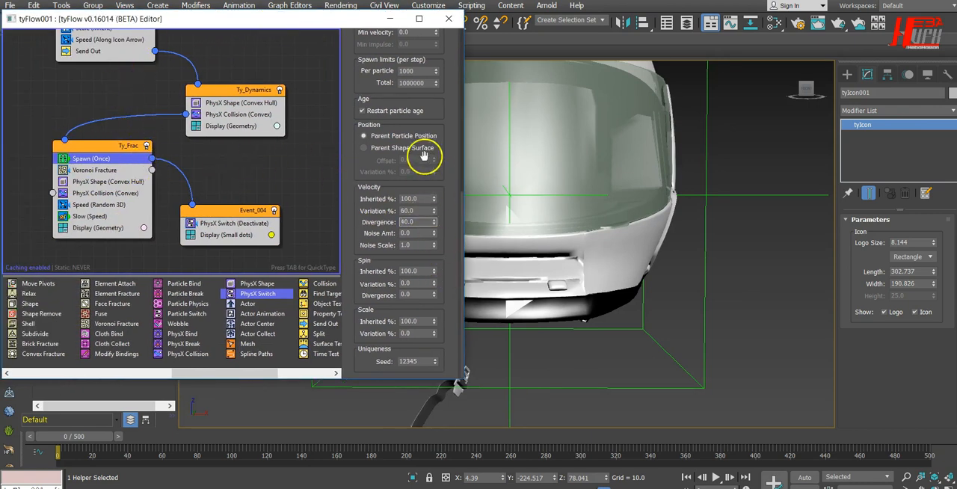
drag(327, 26, 195, 34)
double_click(279, 206)
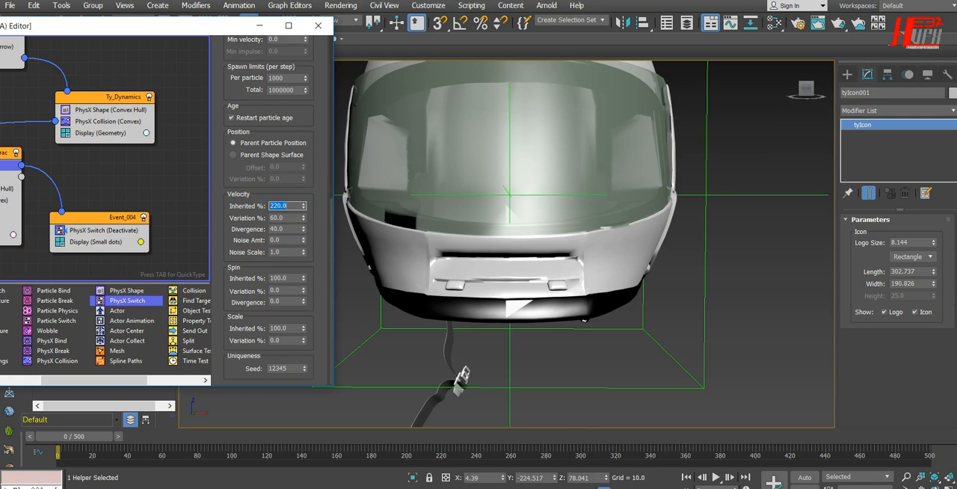
Replay the simulation with the stronger inherited velocity, stop it, and scrub forward to frame 80 while examining the dots near the chin
middle_drag(656, 331, 656, 366)
click(715, 477)
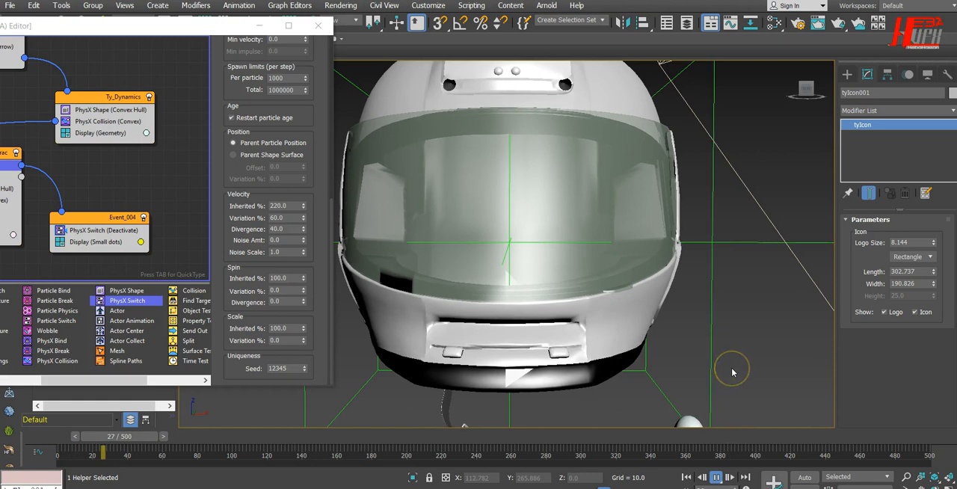
scroll(731, 368, down, 5)
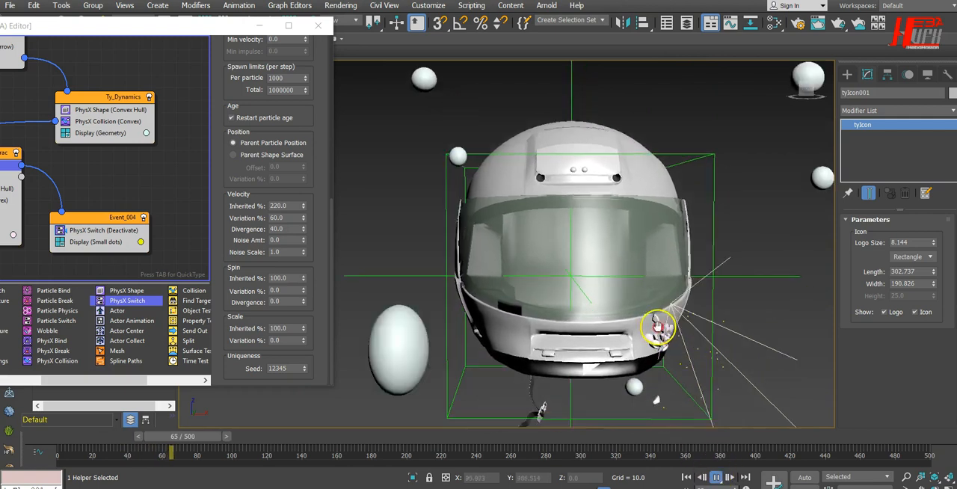
click(717, 477)
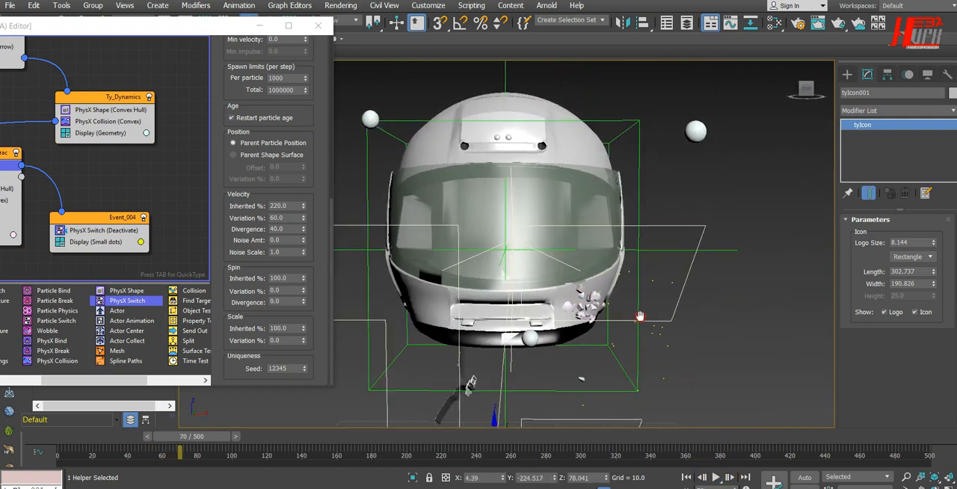
scroll(640, 336, up, 5)
alt+middle_drag(603, 363, 659, 340)
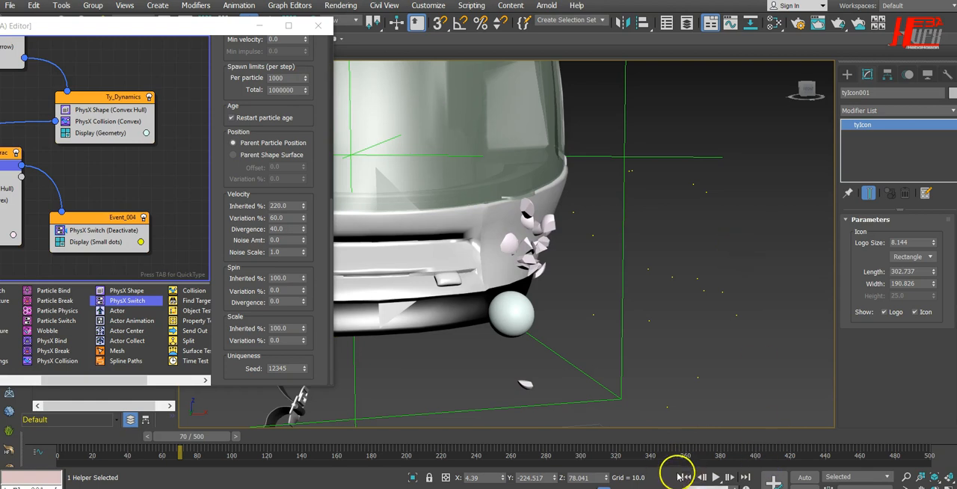
drag(208, 437, 239, 443)
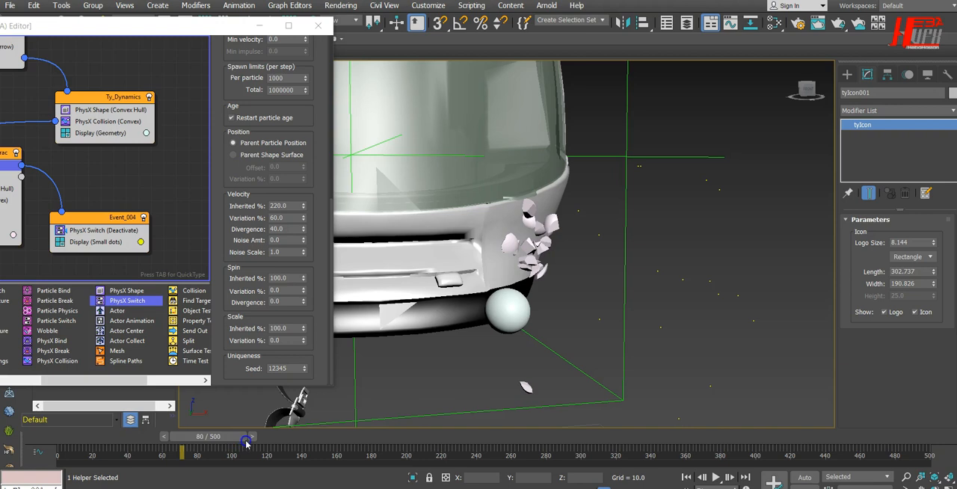
Return to frame 0, add a Slow operator to Event_004 below PhysX Switch, and set its velocity Variation to 40%
drag(179, 442, 83, 442)
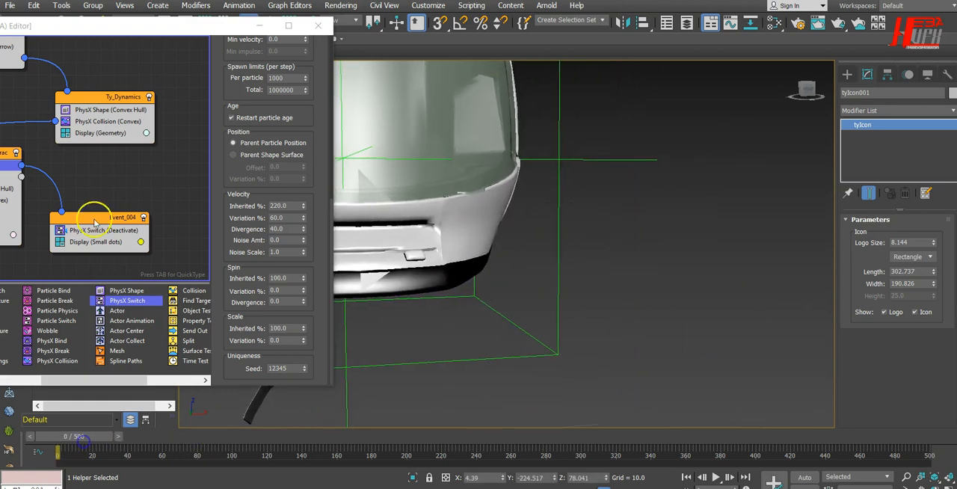
drag(195, 28, 406, 25)
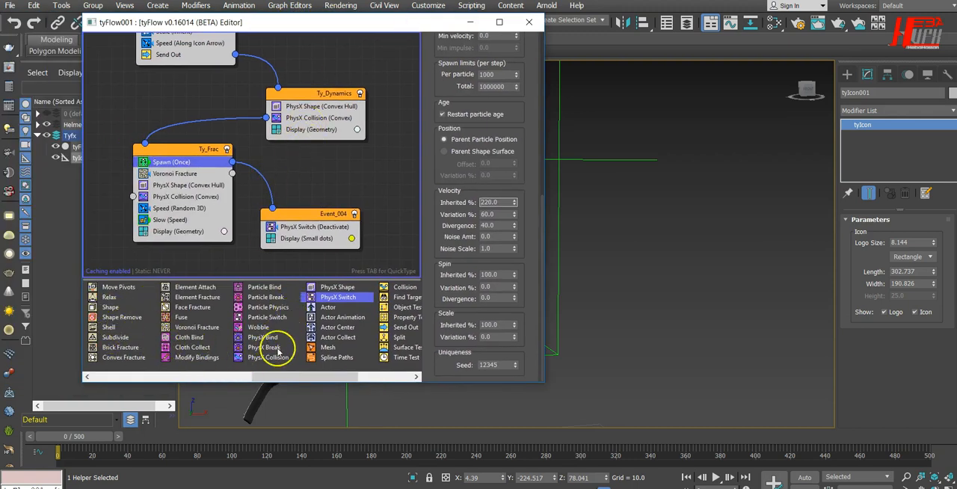
drag(284, 376, 208, 377)
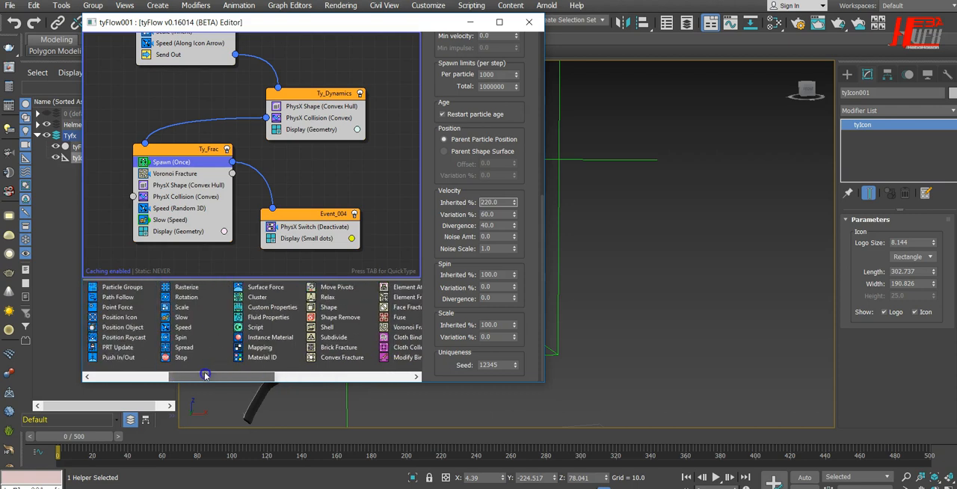
drag(181, 317, 305, 237)
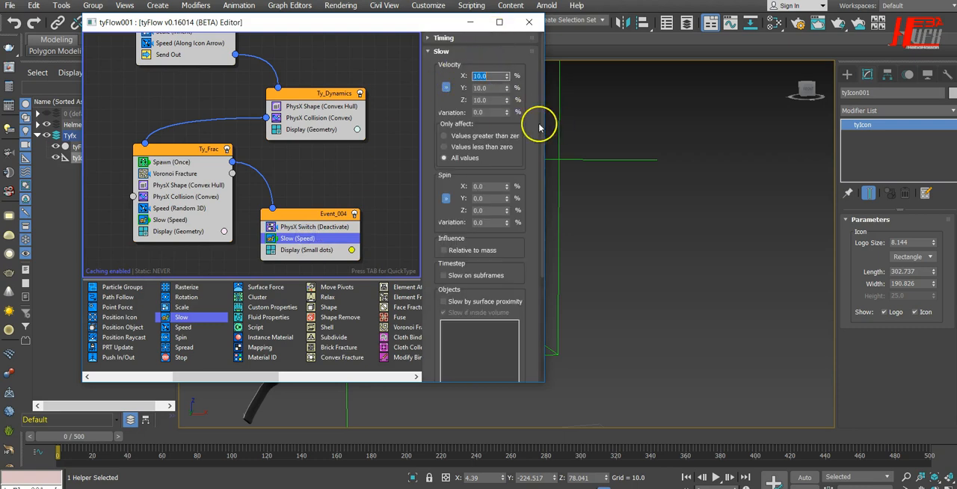
click(498, 113)
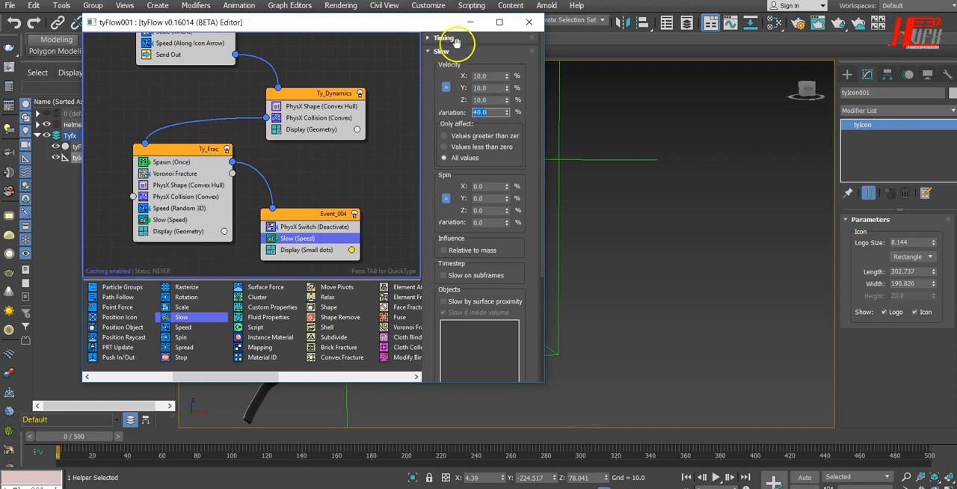
Play the simulation to examine how the slowed dots scatter near the chin, and stop playback
drag(449, 20, 225, 23)
click(715, 477)
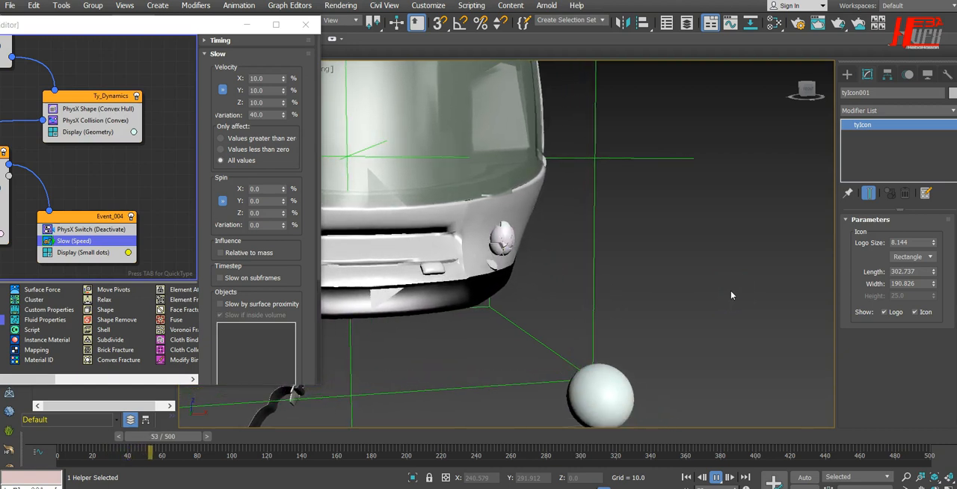
click(717, 477)
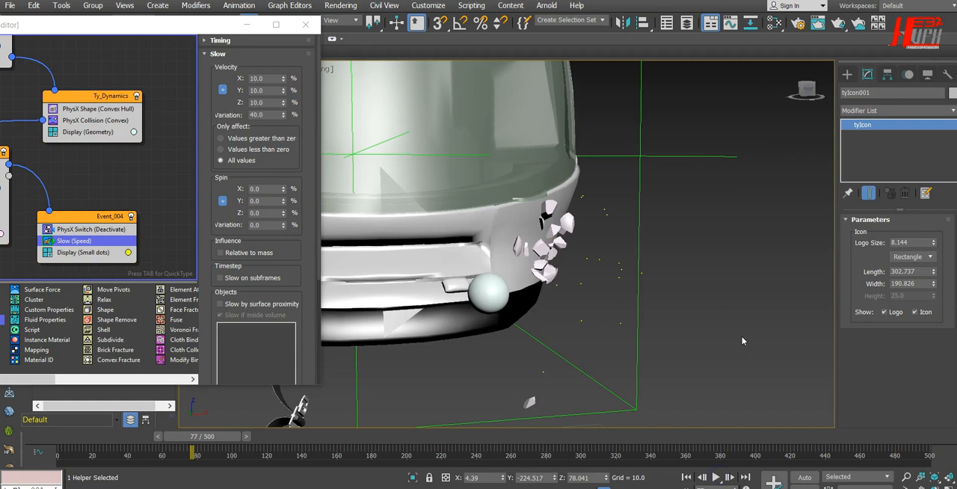
Return to frame 0 and add a Delete operator to Event_004 between the Slow and Display operators
drag(175, 26, 338, 30)
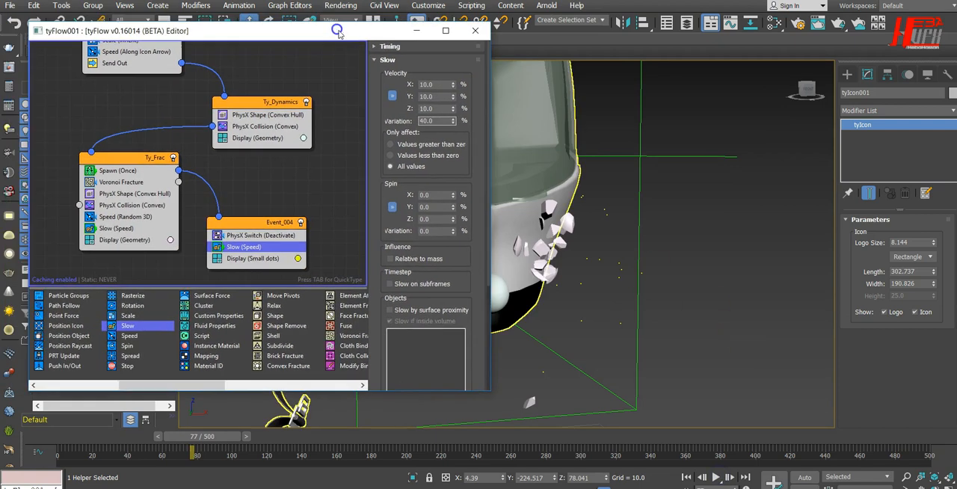
click(685, 477)
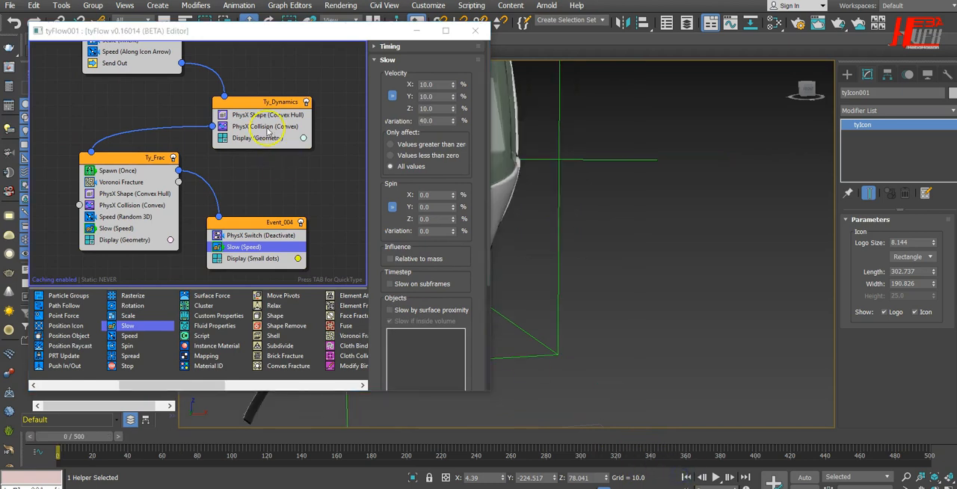
click(324, 238)
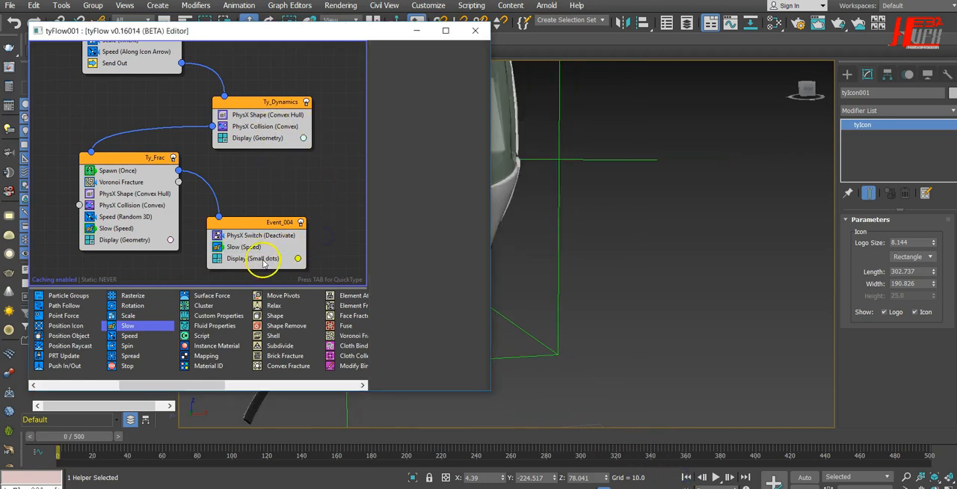
drag(148, 382, 201, 385)
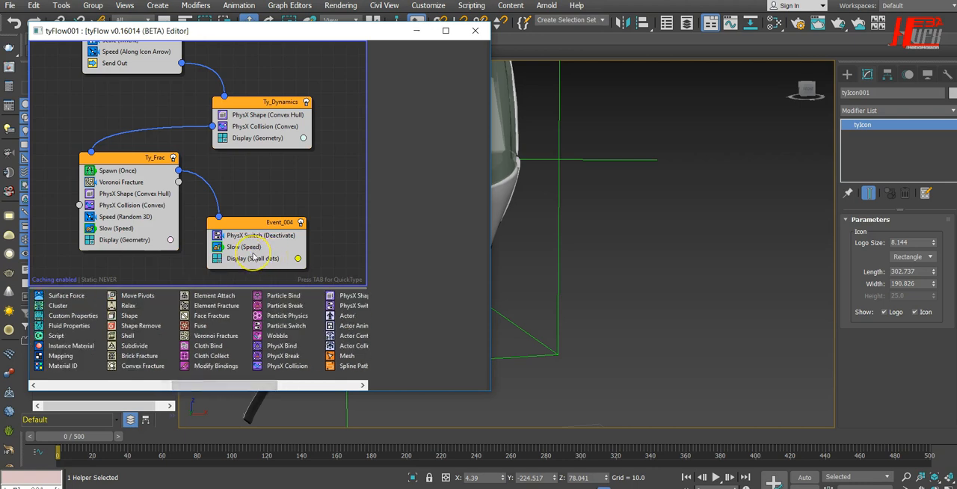
key(Tab)
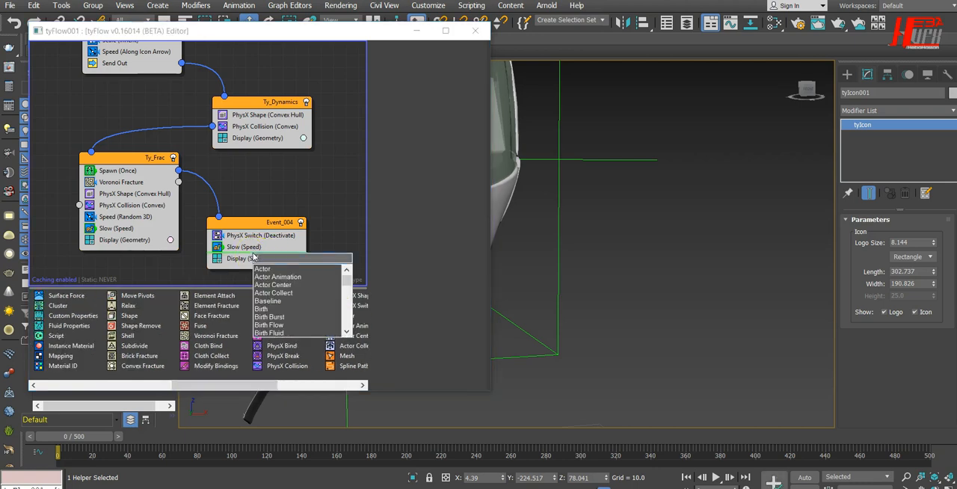
text(delet)
click(262, 268)
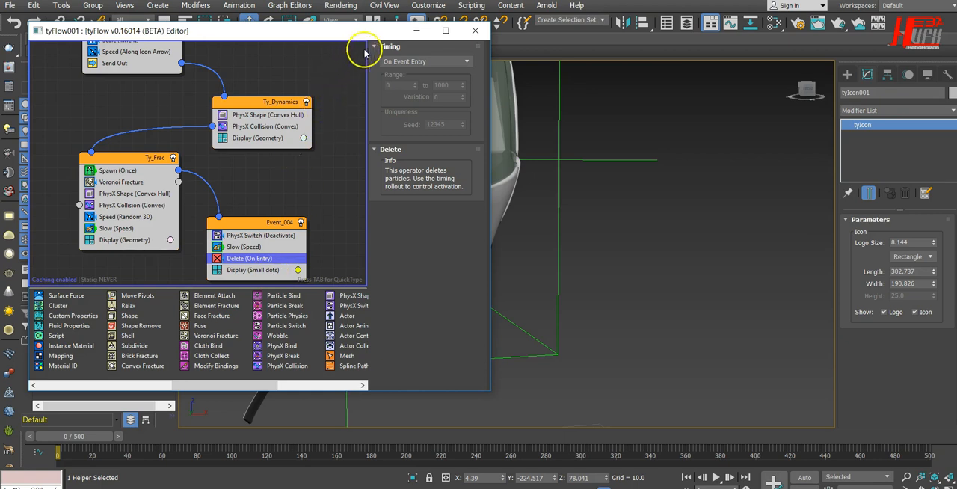
Set the Delete operator's timing to Event Age with a range of 10 to 1000 and a Variation of 4
drag(397, 30, 299, 35)
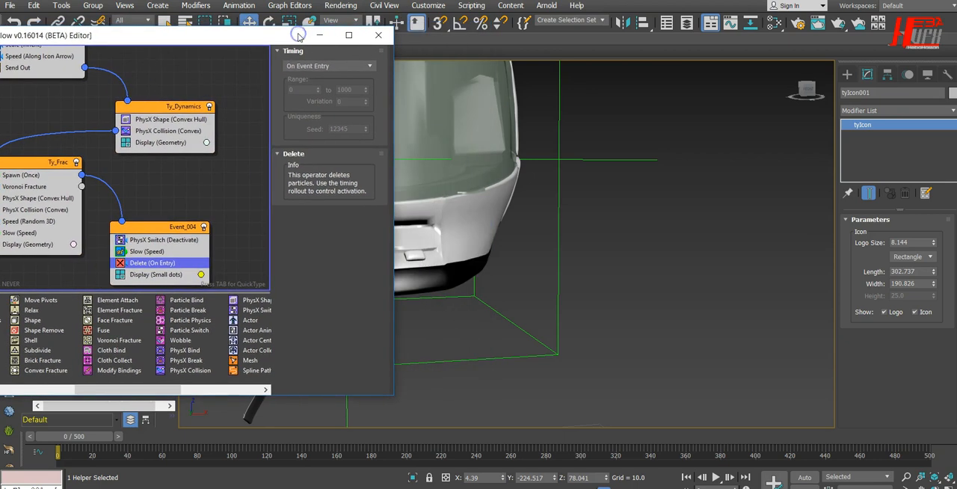
click(315, 66)
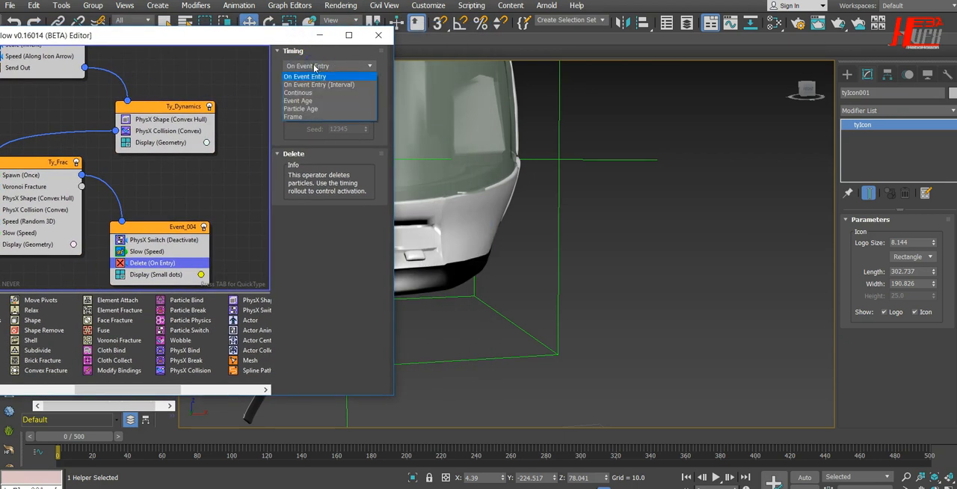
click(319, 100)
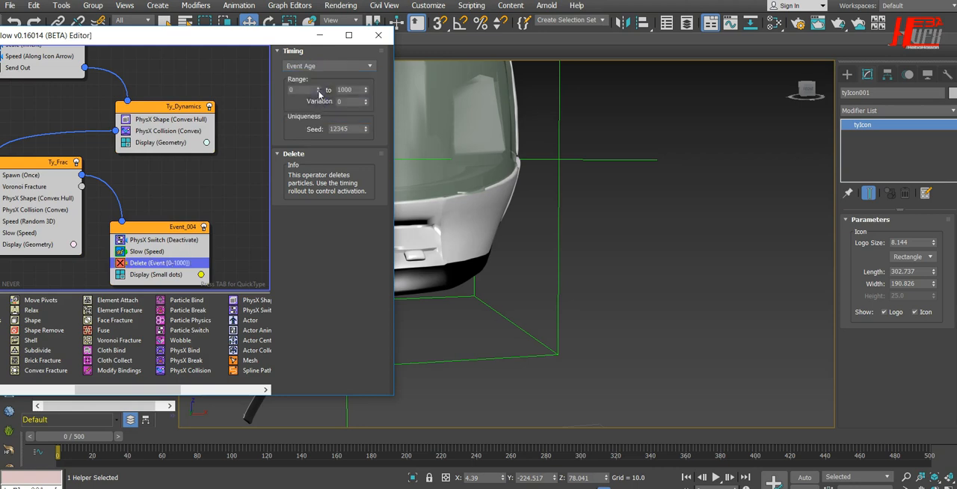
click(284, 89)
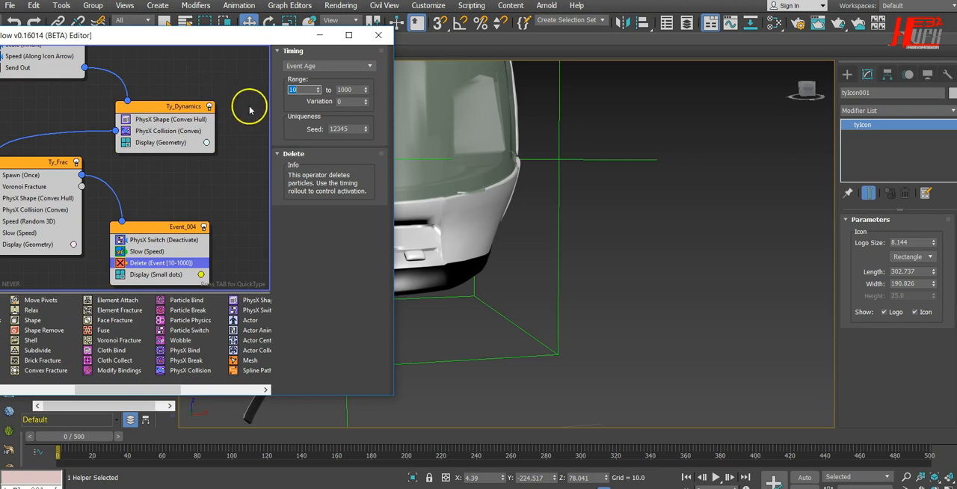
click(351, 101)
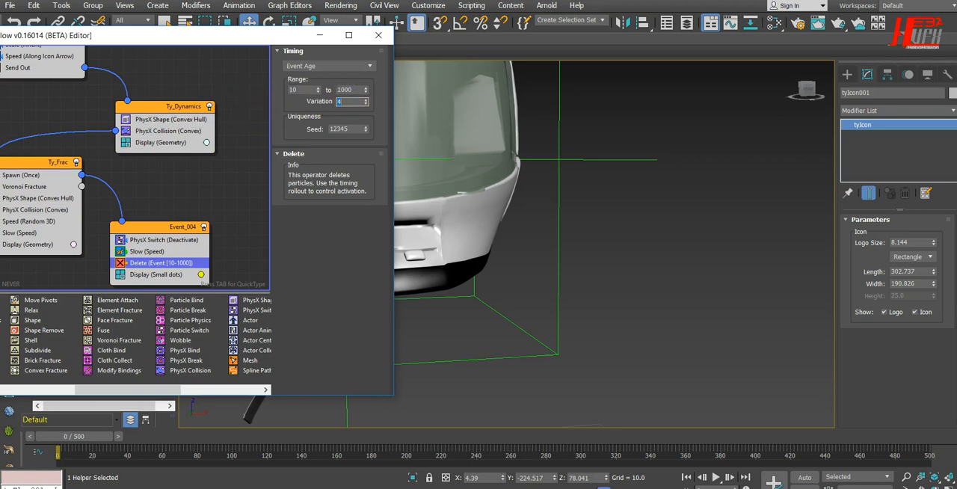
Play the simulation with the timed deletion, examine the dots and fragments around the whole helmet, and stop playback
drag(292, 37, 57, 45)
click(716, 477)
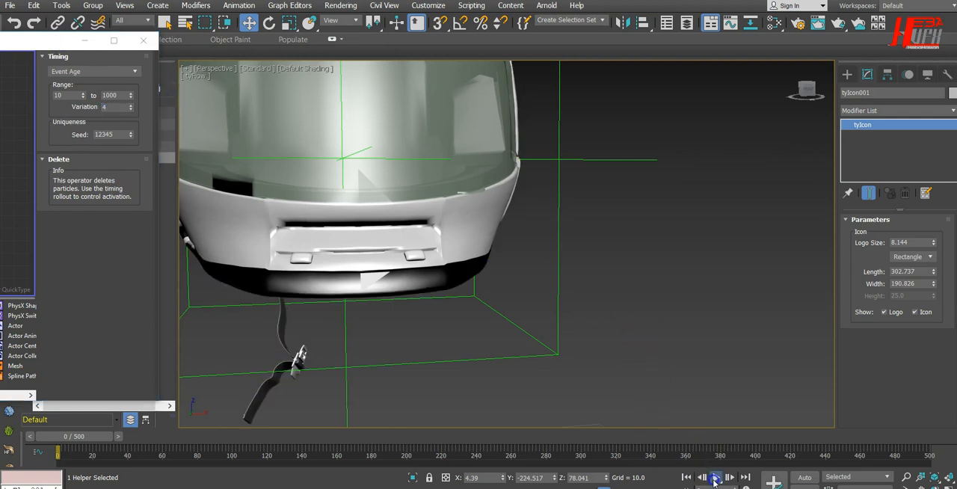
scroll(493, 378, down, 3)
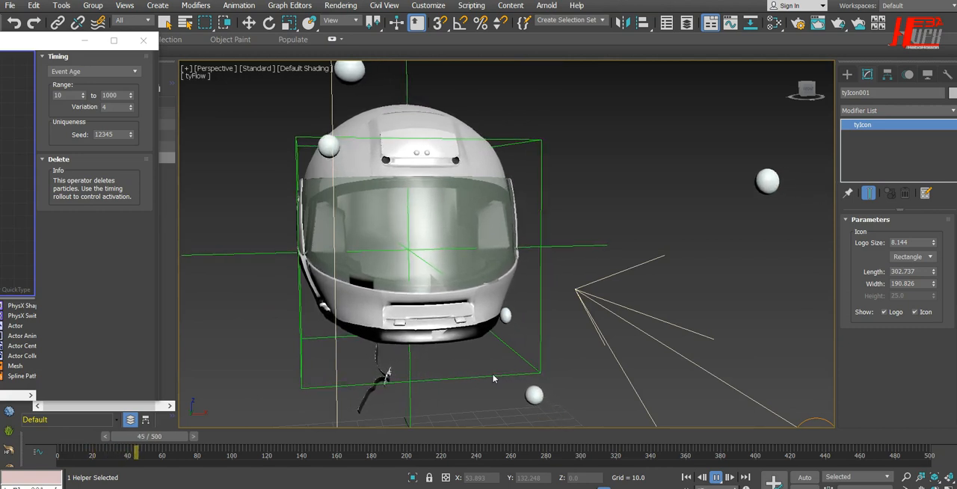
click(513, 349)
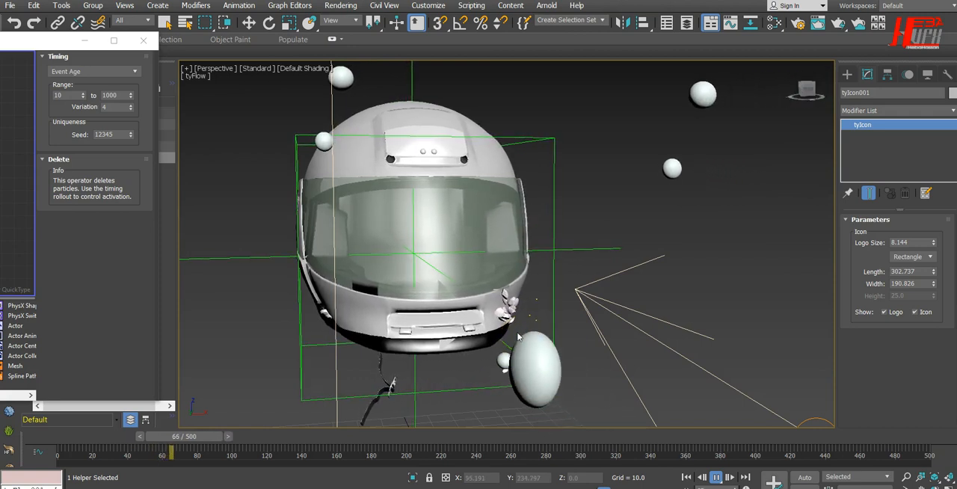
alt+middle_drag(480, 337, 571, 359)
middle_drag(530, 303, 659, 224)
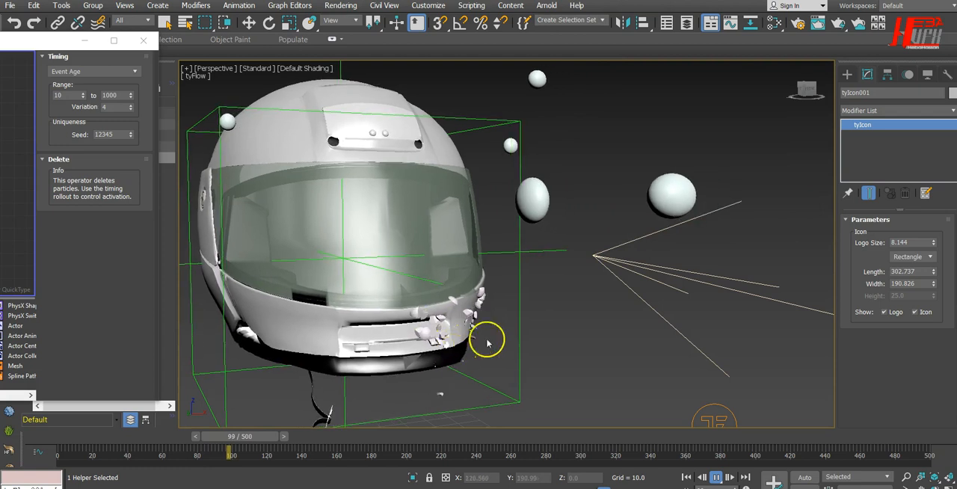
scroll(582, 340, down, 5)
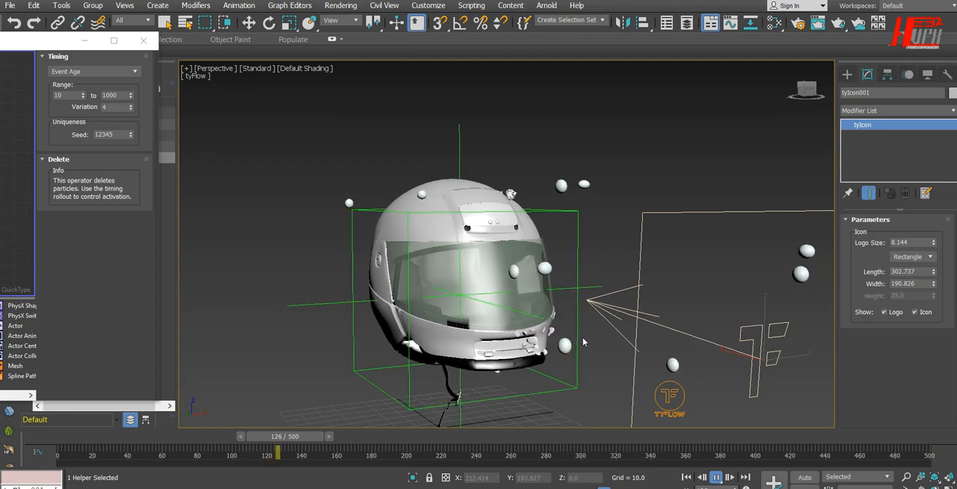
middle_drag(571, 295, 519, 239)
click(716, 477)
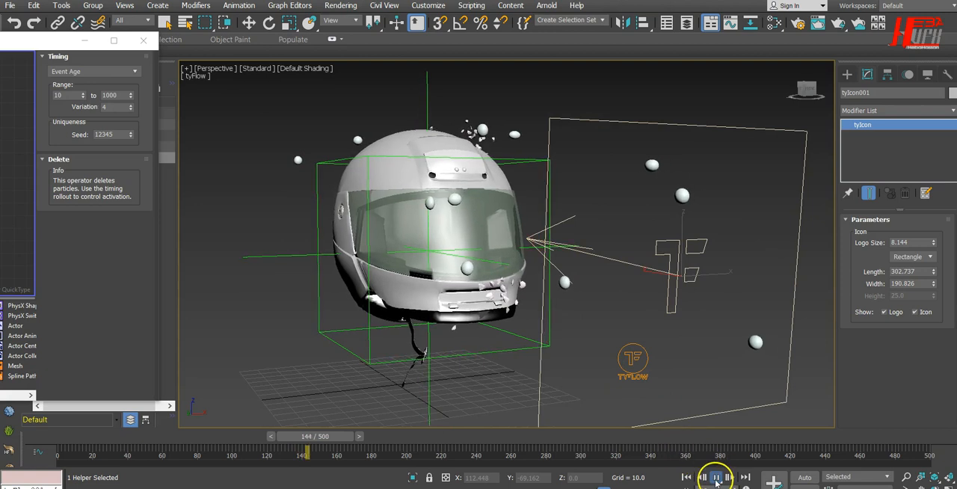
key(w)
alt+middle_drag(452, 332, 471, 359)
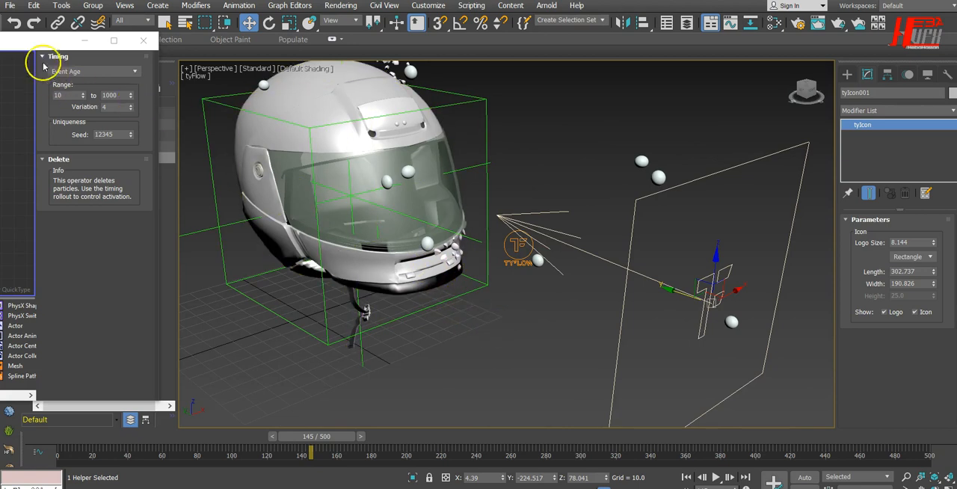
Return to frame 0, compare the PhysX Shape operators of Ty_Dynamics and Ty_Frac, and delete the one in Ty_Frac
drag(30, 38, 362, 35)
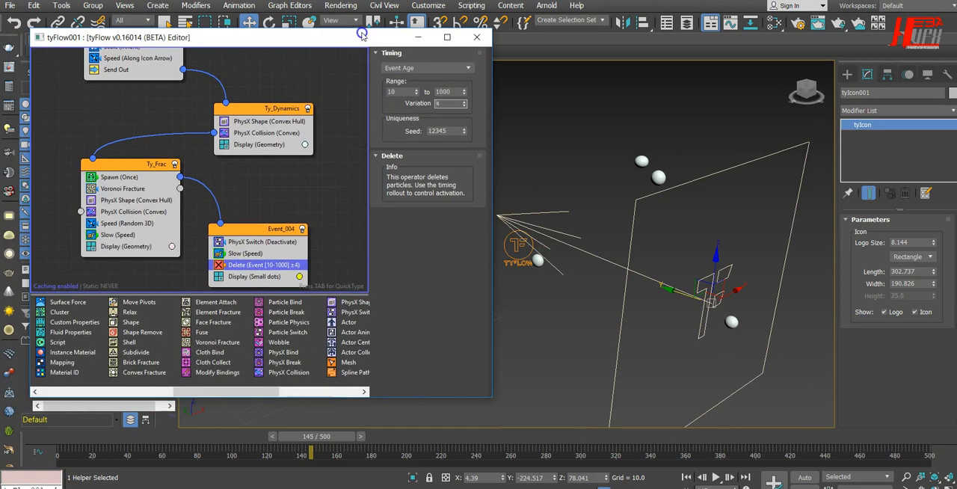
click(686, 477)
drag(228, 38, 387, 59)
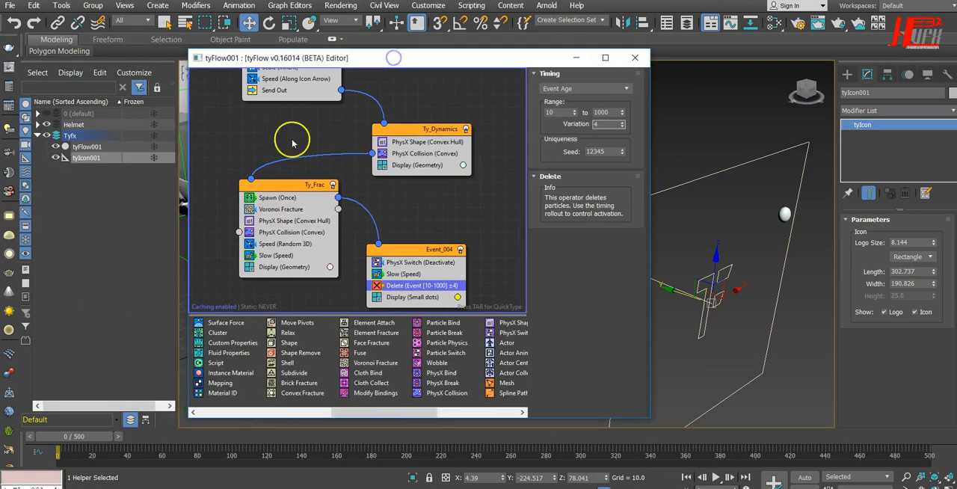
click(291, 221)
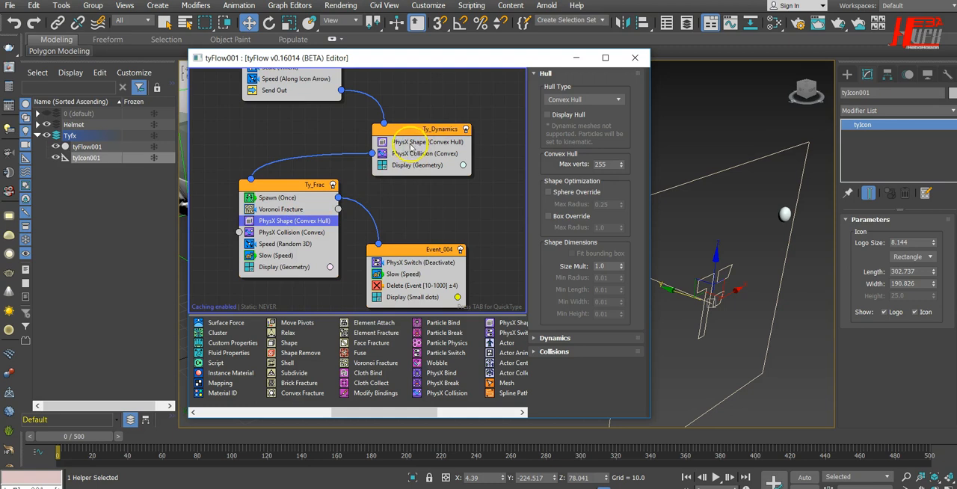
click(415, 143)
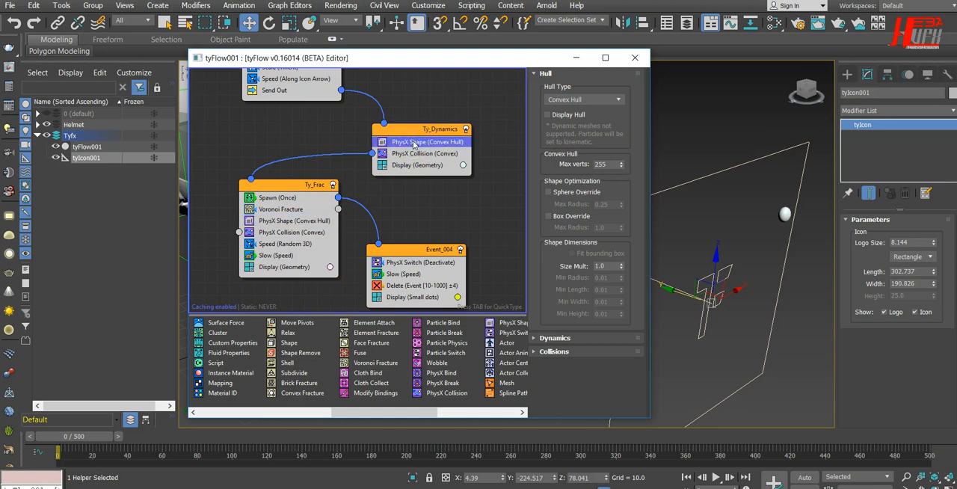
click(303, 221)
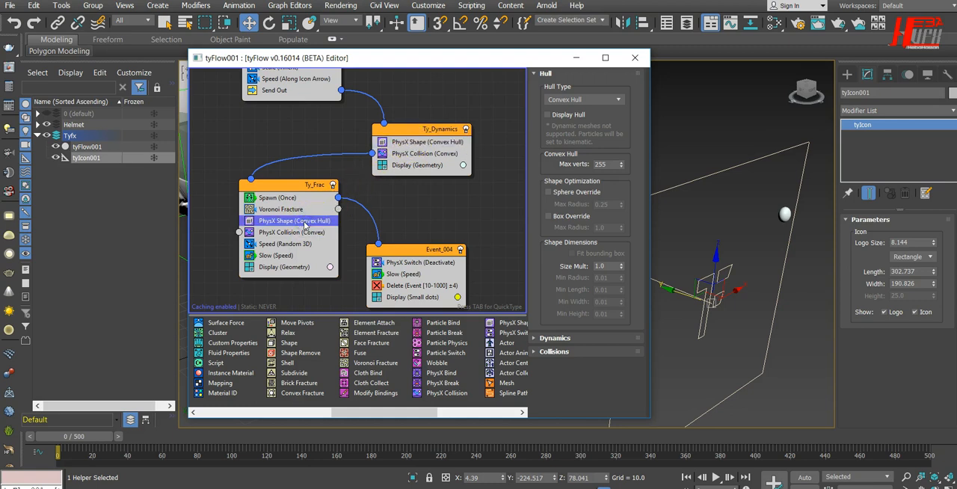
key(Delete)
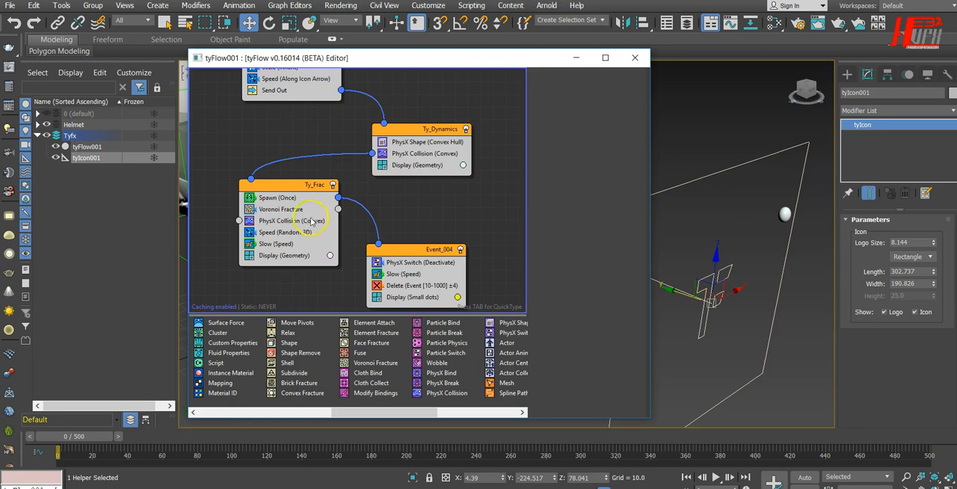
Examine the bounce, friction, mass and damping settings of the PhysX Shape operator in Ty_Dynamics
click(414, 143)
drag(504, 63, 180, 68)
alt+middle_drag(553, 308, 632, 297)
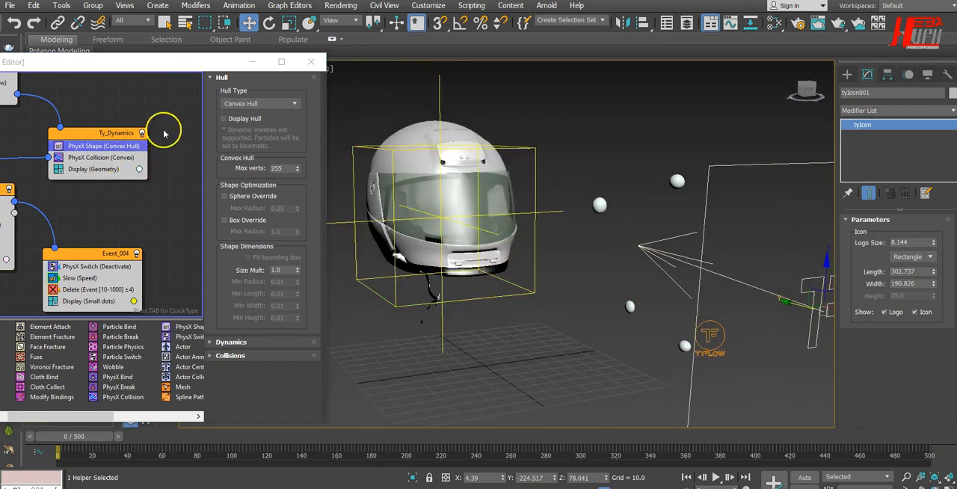
click(238, 342)
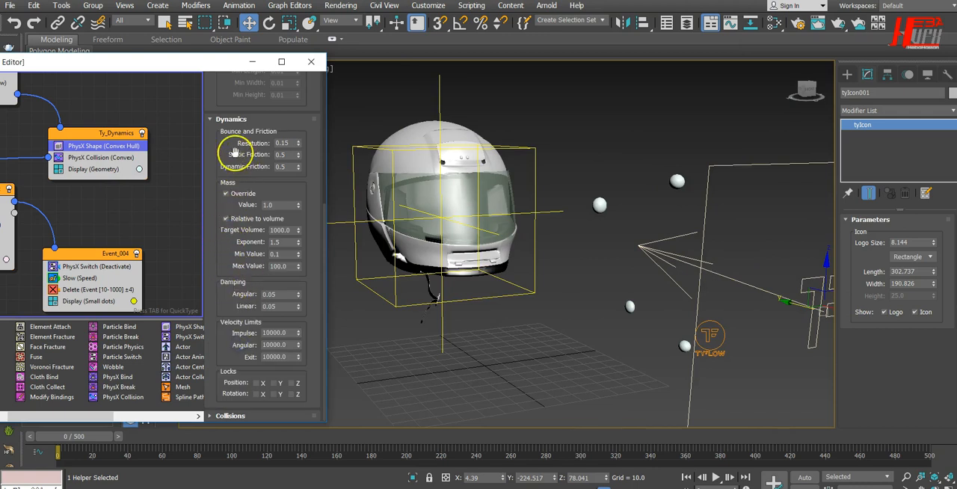
drag(236, 155, 234, 190)
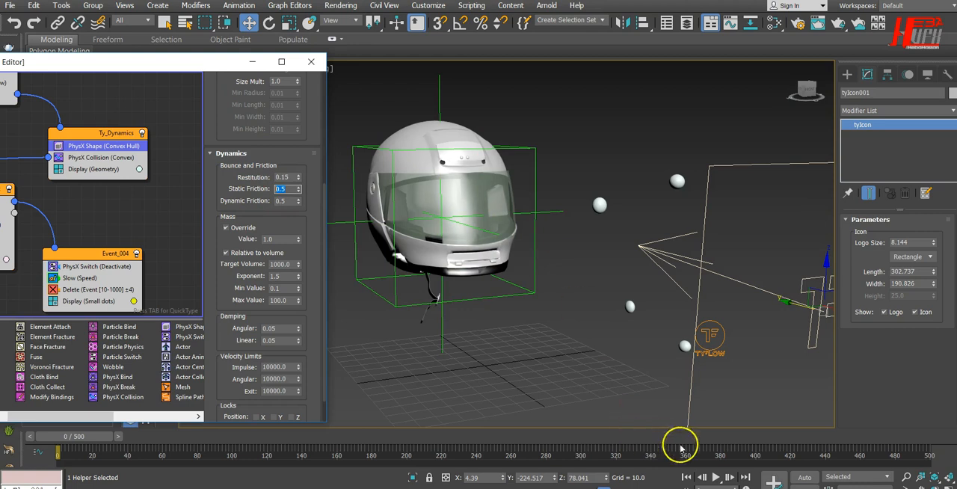
Play the simulation briefly and stop, and set the Ty_Dynamics PhysX Shape to Restitution 0.35, Static Friction 0.3 and Dynamic Friction 0.2
click(716, 477)
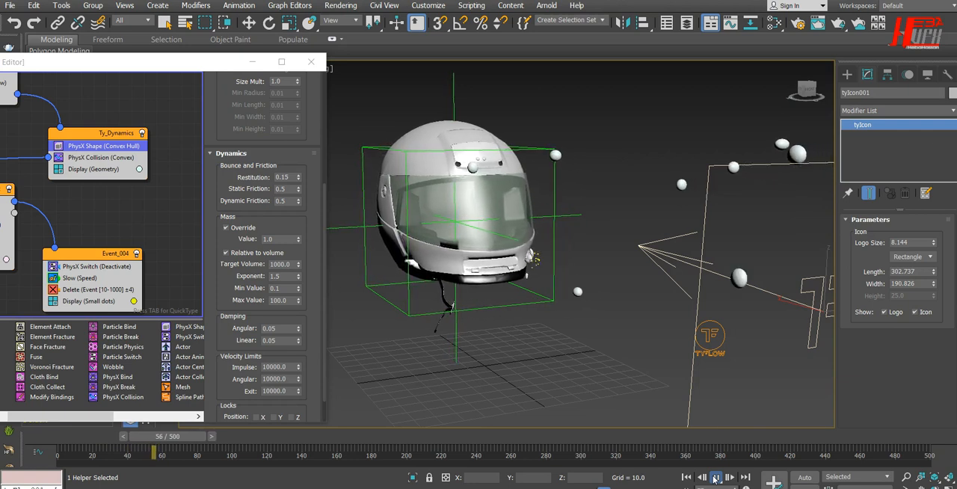
click(716, 477)
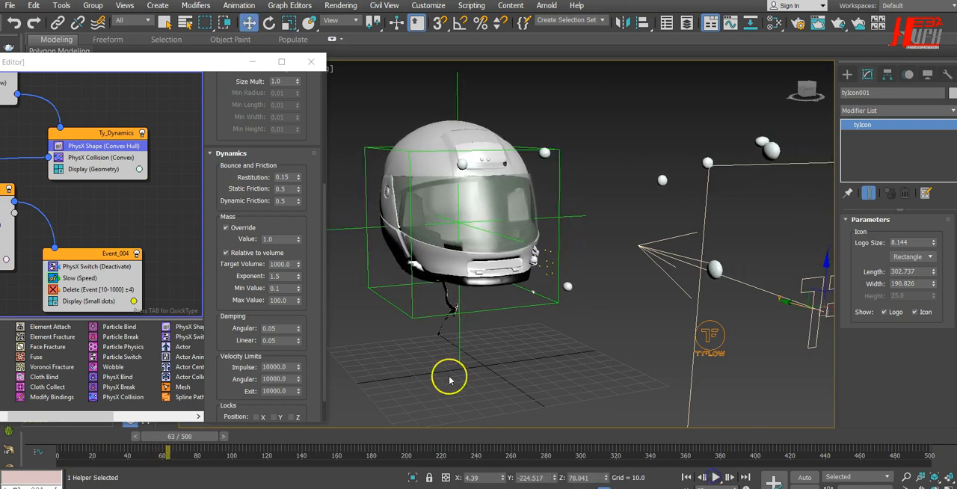
click(291, 188)
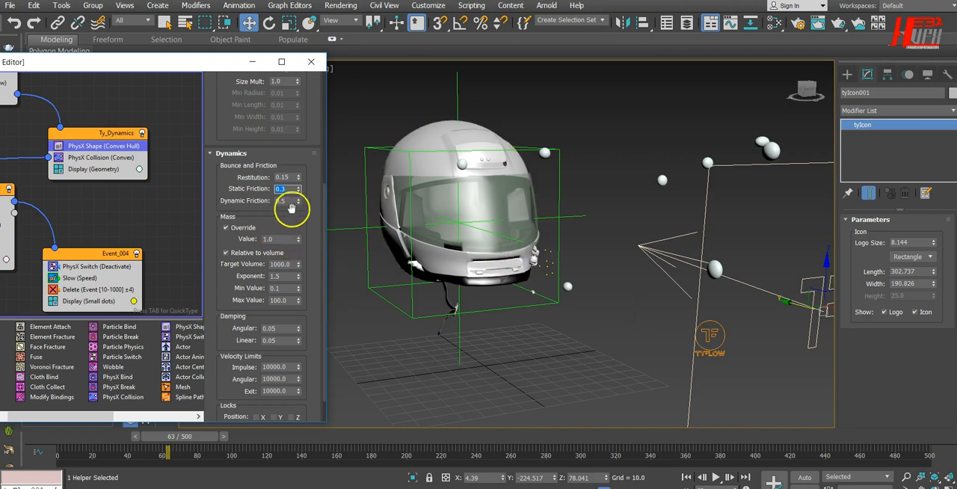
drag(292, 202, 219, 201)
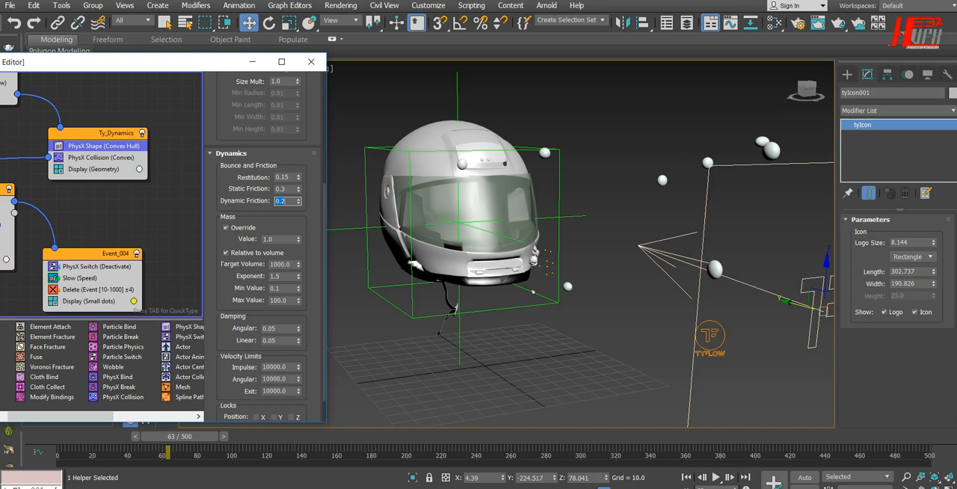
double_click(283, 177)
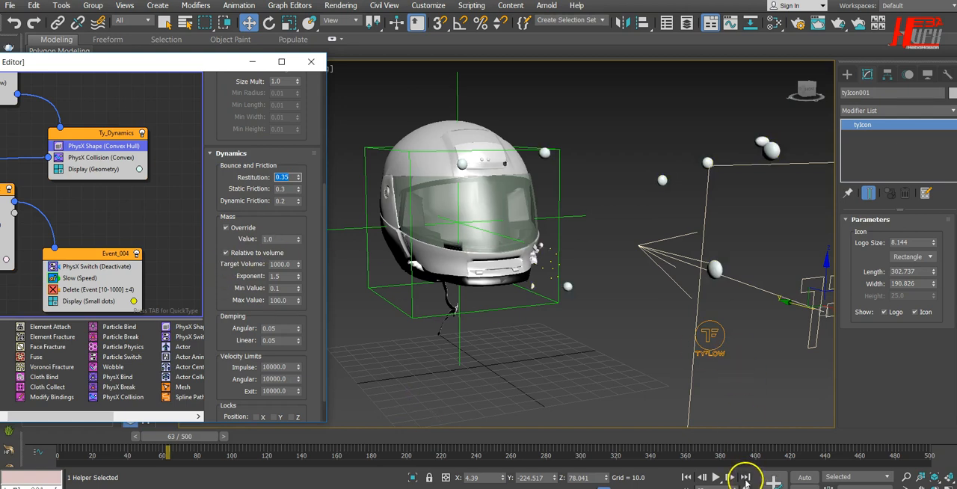
Play the simulation with the changed bounce and friction values, stop playback, and close the tyFlow editor
click(717, 477)
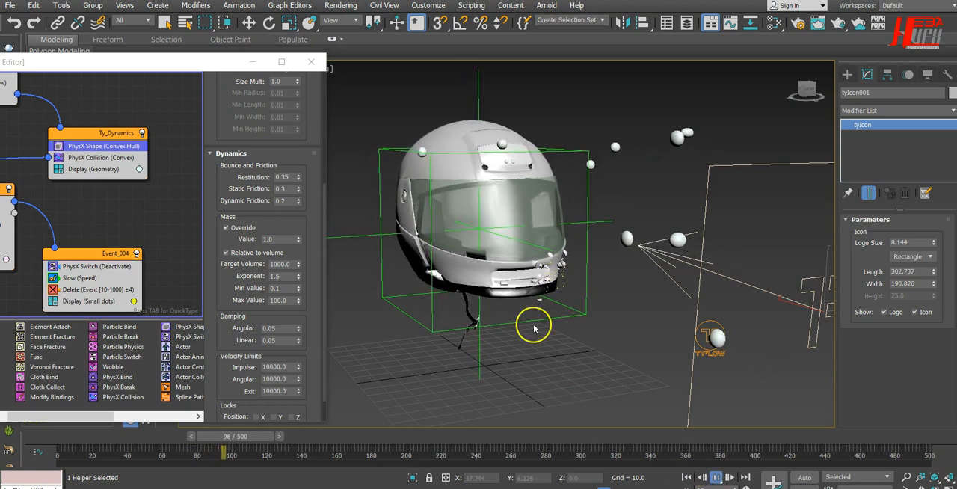
click(717, 477)
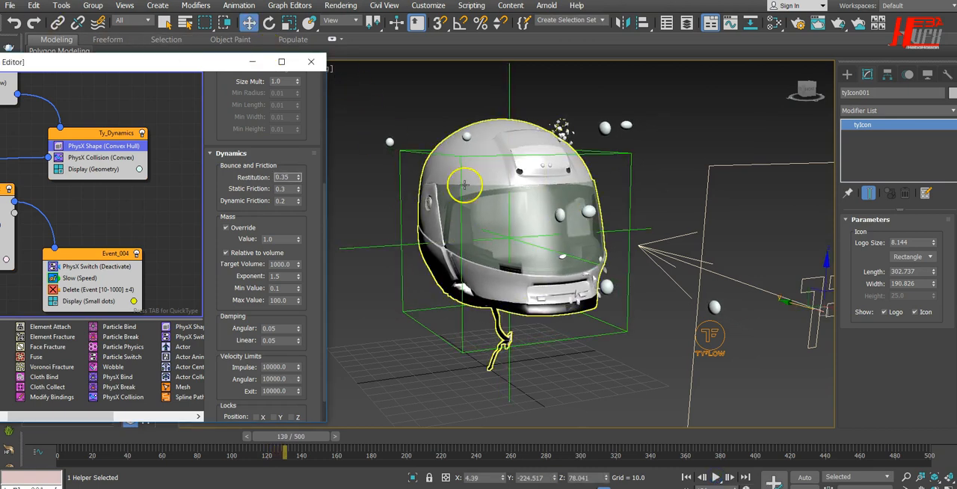
click(312, 61)
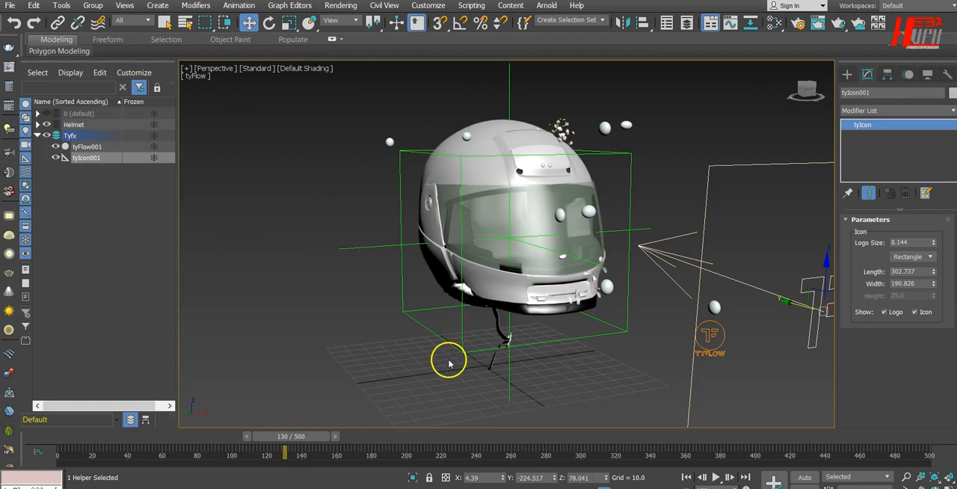
Enable Real Time playback in the time configuration and switch the viewport to PhysCamera001
right_click(691, 477)
click(381, 199)
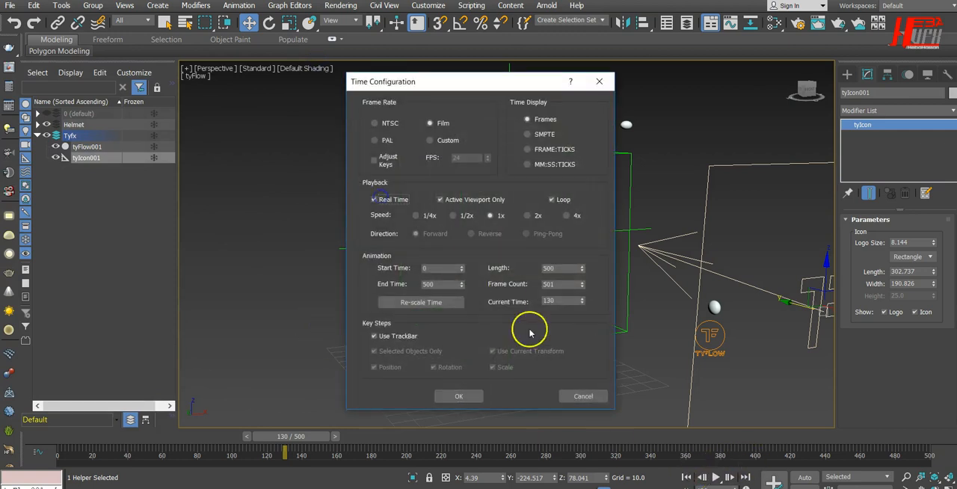
click(457, 396)
key(c)
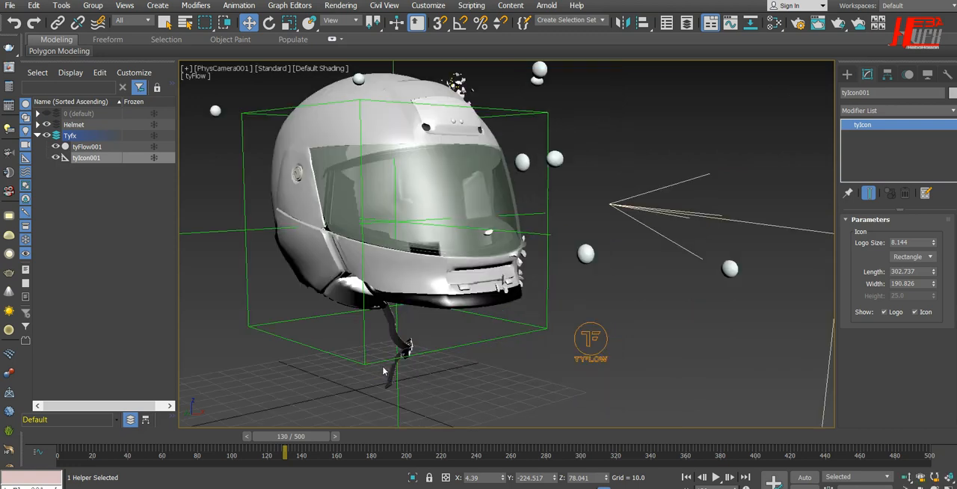
Play the simulation from frame 0 through the camera view and stop playback
click(685, 477)
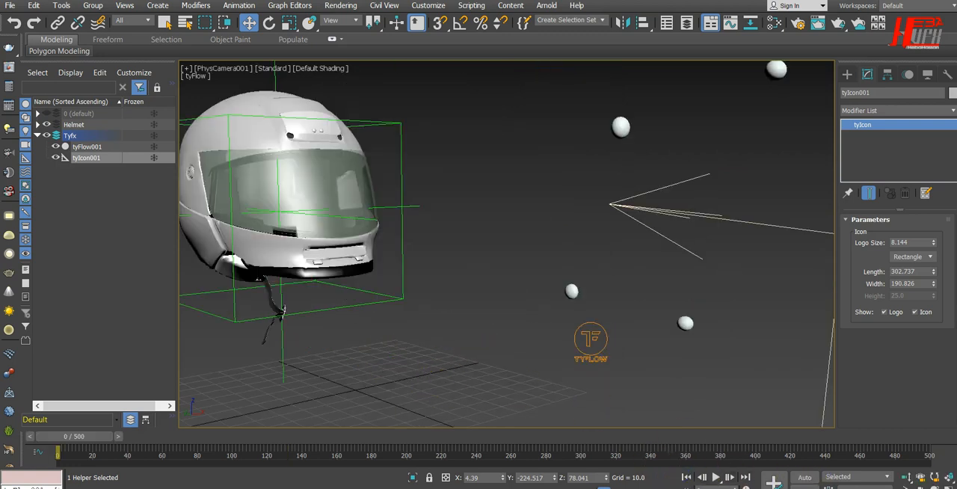
click(715, 478)
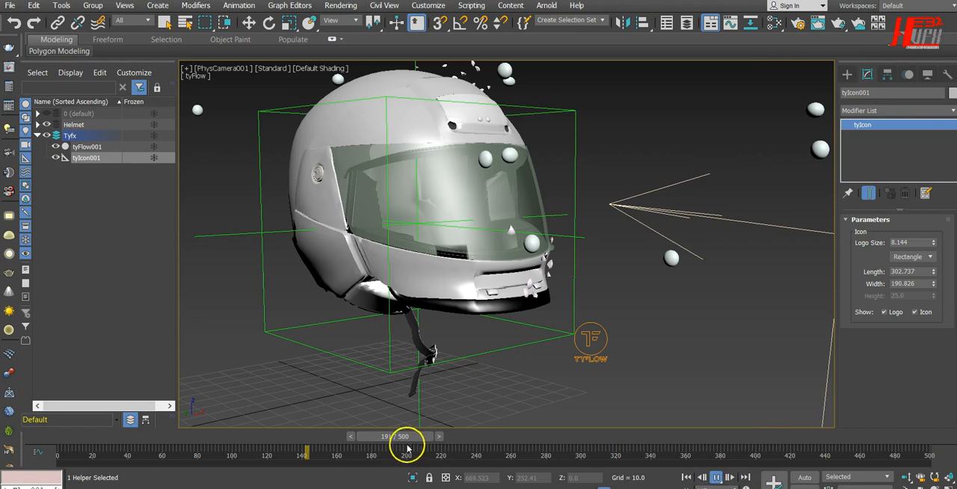
click(679, 479)
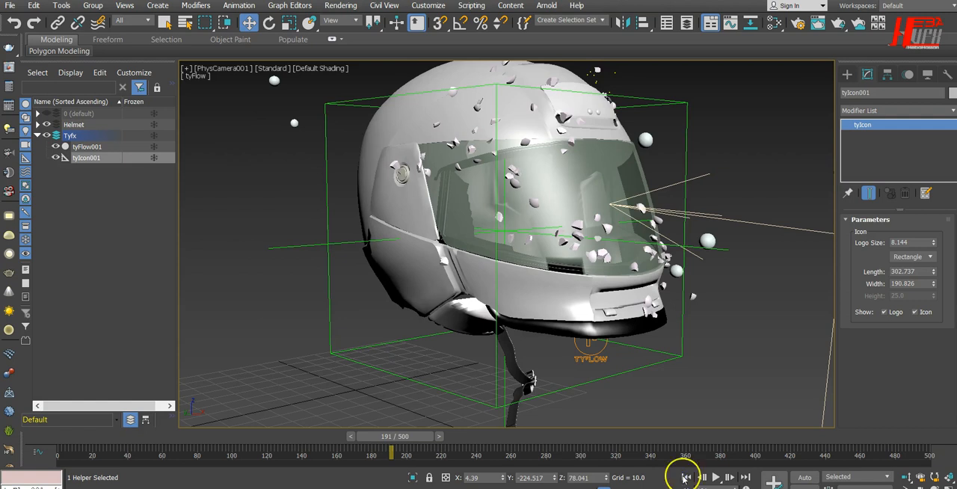
Disable Real Time playback in the time configuration and resume playing the simulation from the current frame
right_click(682, 479)
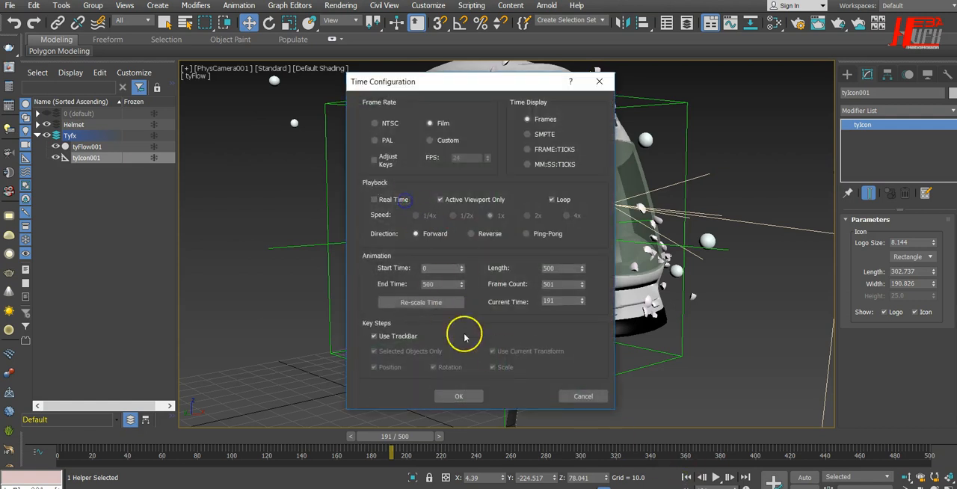
click(459, 397)
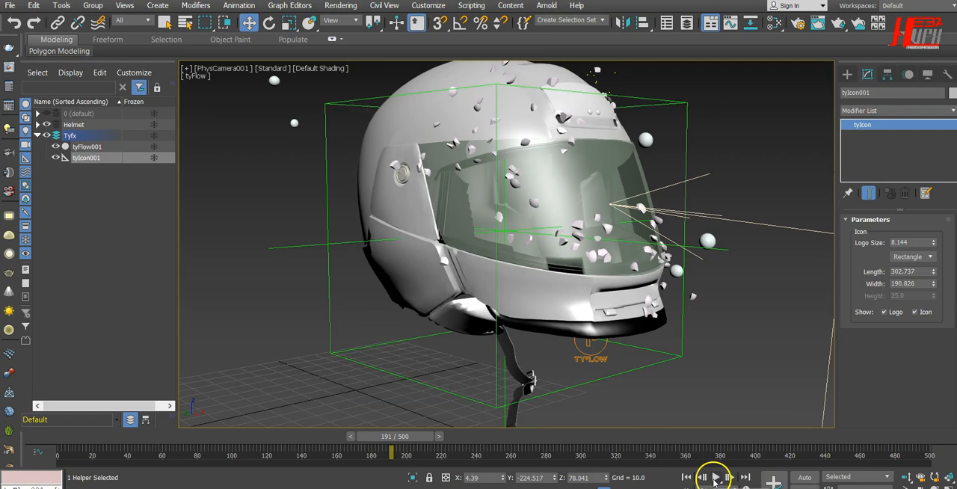
click(715, 478)
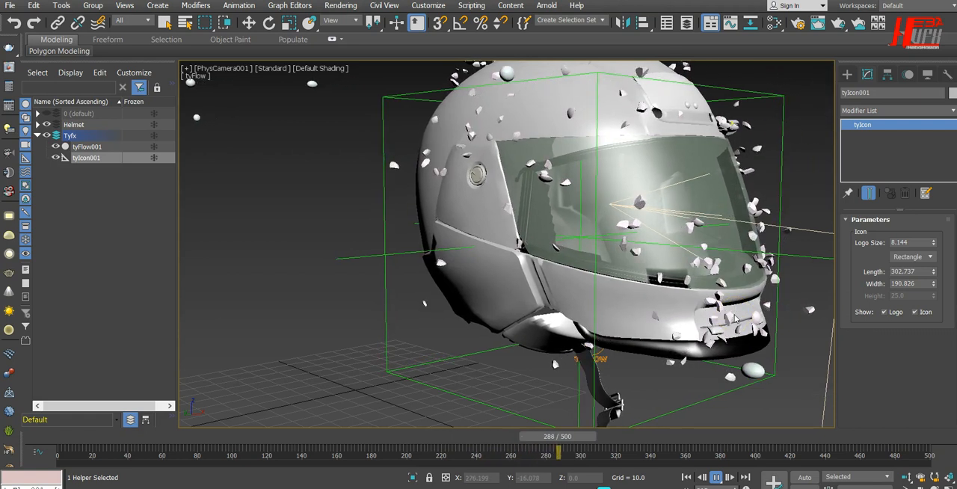
Switch to the Perspective view, return to frame 0, and move tyIcon001 farther from the helmet to about Y -270.5
key(p)
scroll(733, 318, down, 3)
middle_drag(733, 320, 534, 299)
alt+middle_drag(546, 335, 630, 320)
scroll(681, 353, down, 3)
scroll(685, 351, down, 2)
click(688, 477)
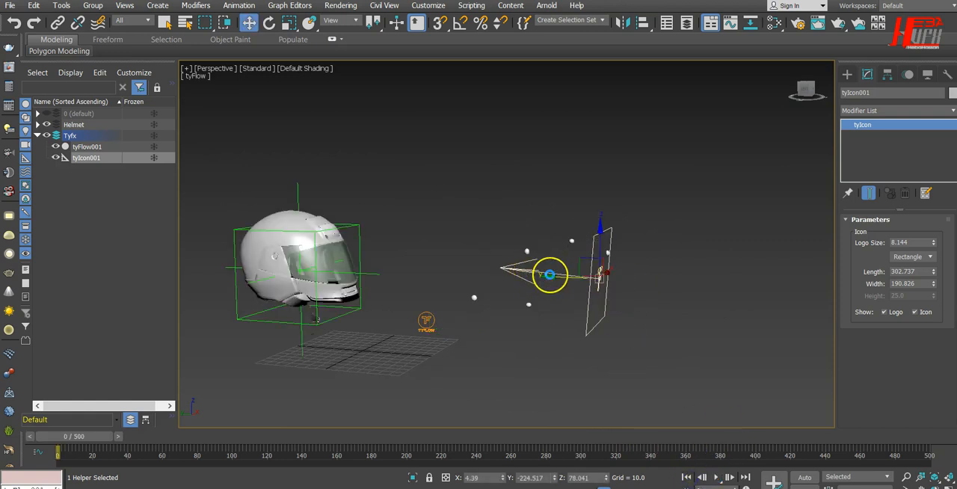
drag(568, 277, 564, 295)
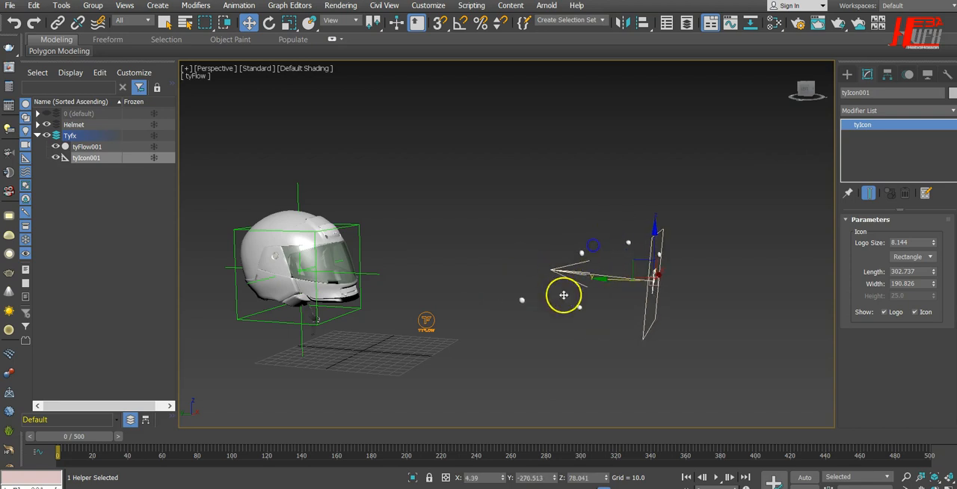
Open the editor of tyFlow001 and bring up the Position Icon settings of the Ty_Generate event down to its Uniqueness seed
click(426, 320)
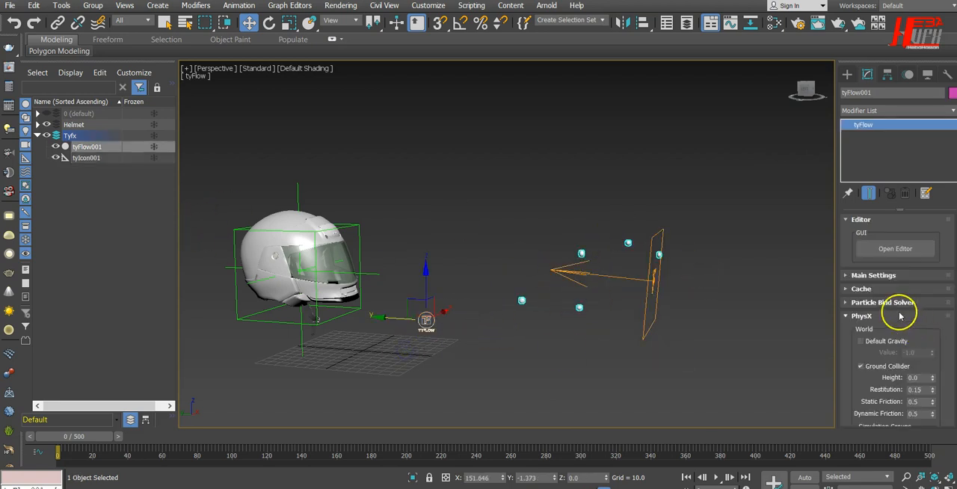
click(895, 249)
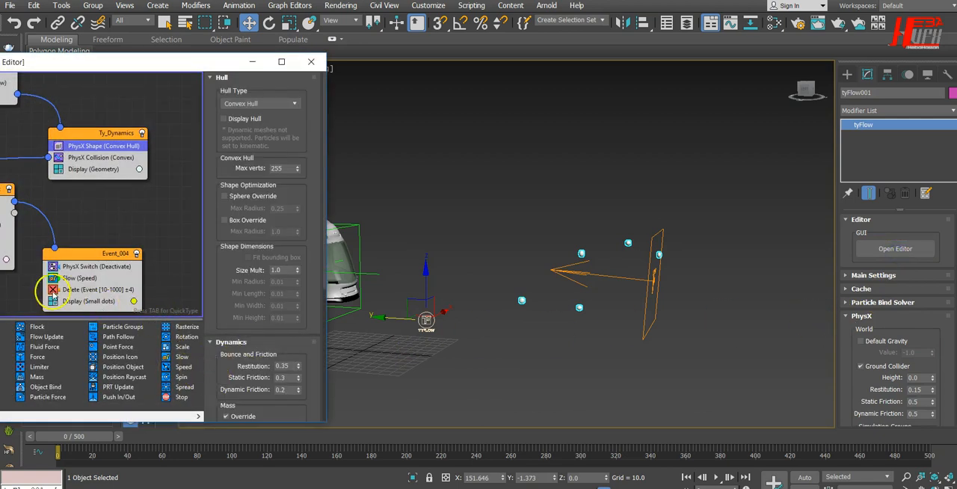
drag(114, 66, 216, 69)
middle_drag(97, 147, 98, 232)
click(59, 153)
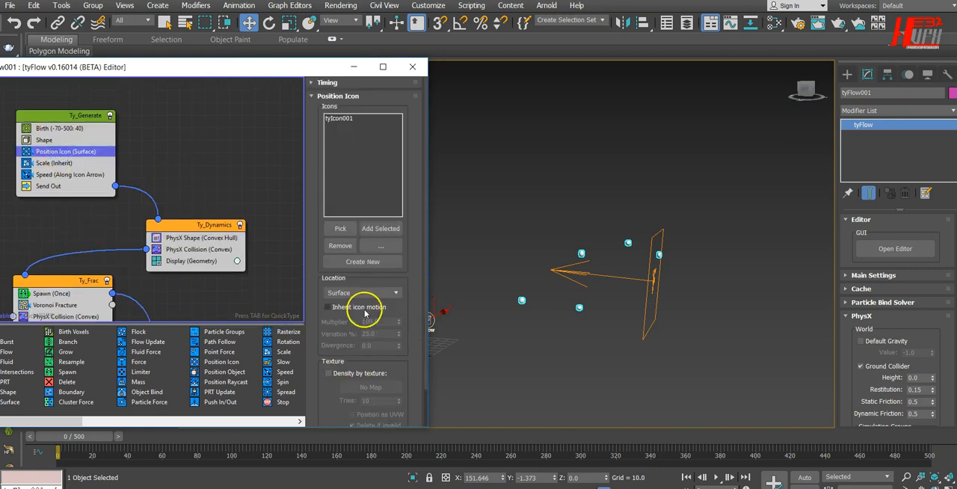
scroll(403, 226, down, 3)
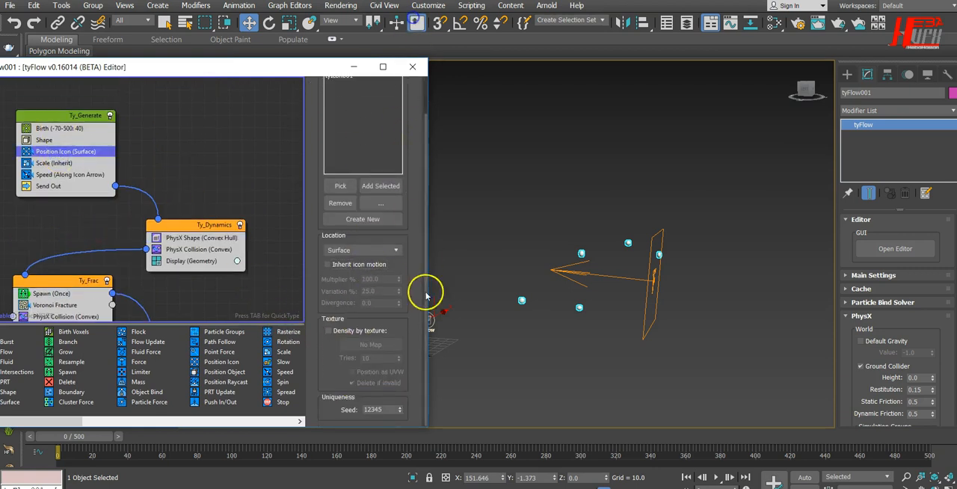
Try successive Position Icon seeds while checking the sphere distribution from several angles, and settle on seed 12354
drag(314, 72, 245, 59)
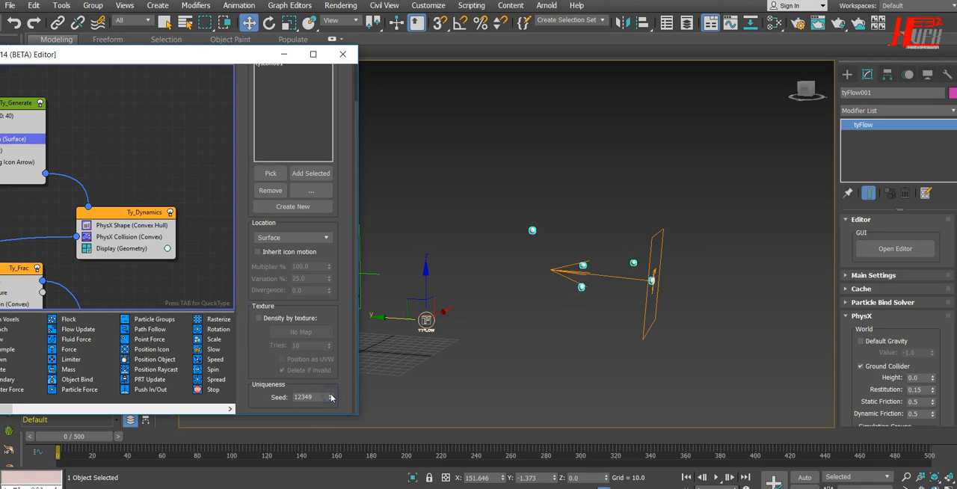
alt+middle_drag(595, 364, 663, 374)
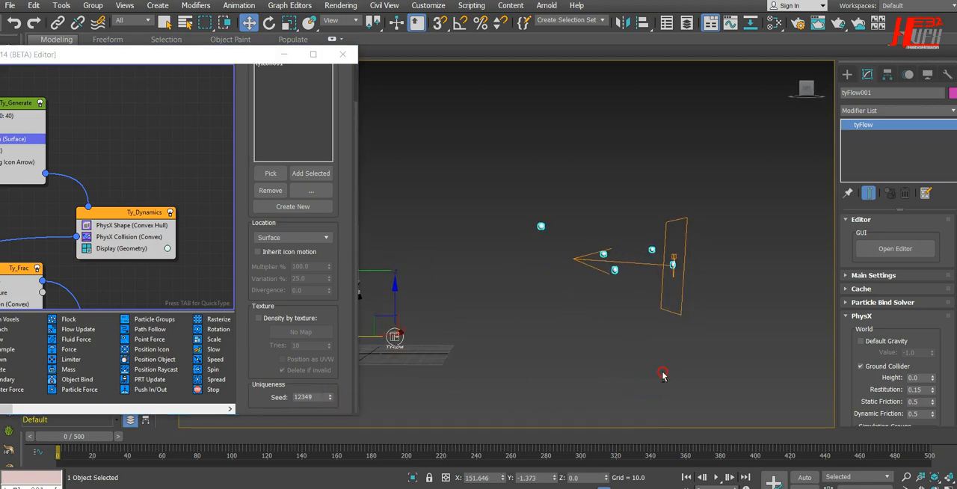
click(331, 397)
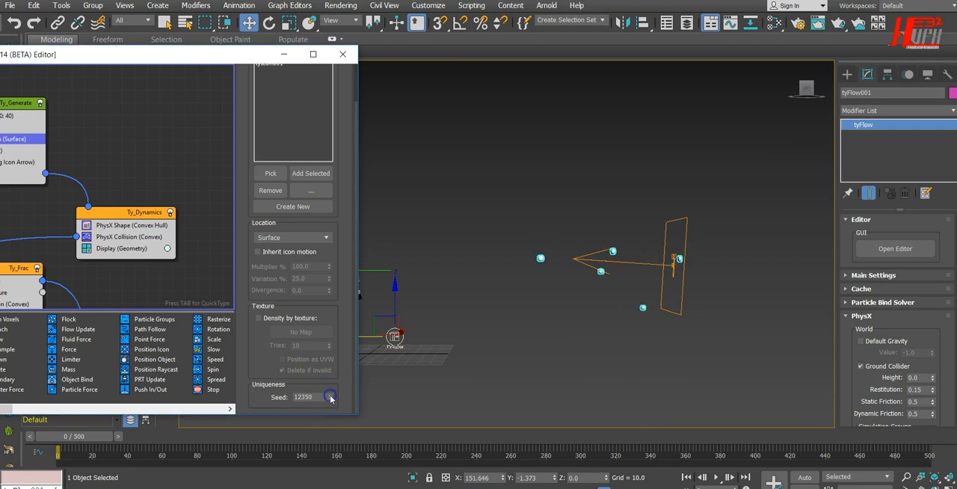
mouse_move(625, 400)
alt+middle_down()
mouse_move(519, 395)
mouse_move(628, 403)
alt+middle_up()
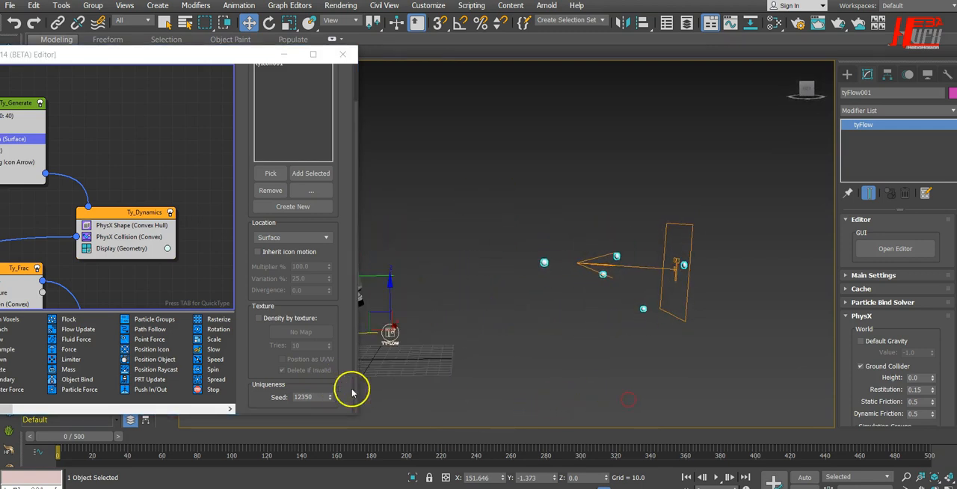
click(331, 397)
alt+middle_drag(412, 378, 640, 329)
click(330, 396)
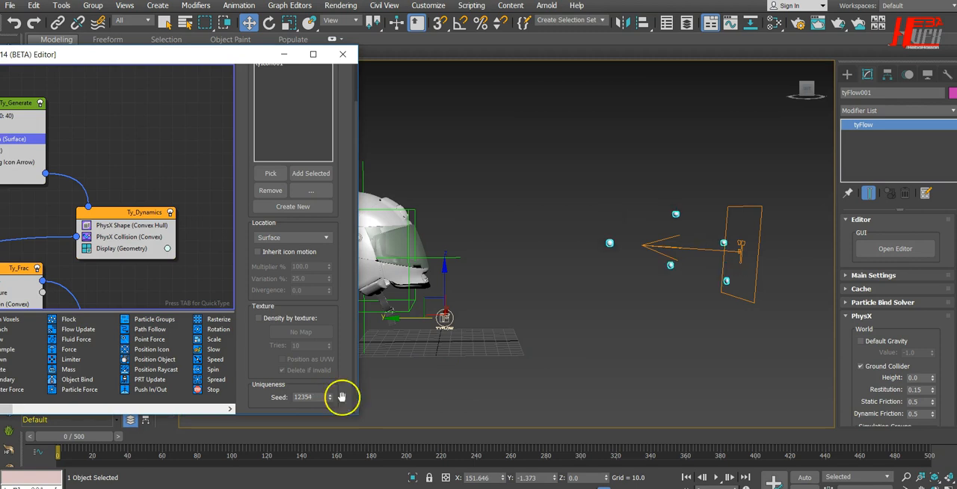
Play the simulation with the new seed, close the editor, and examine the sphere impacts around the helmet
click(716, 478)
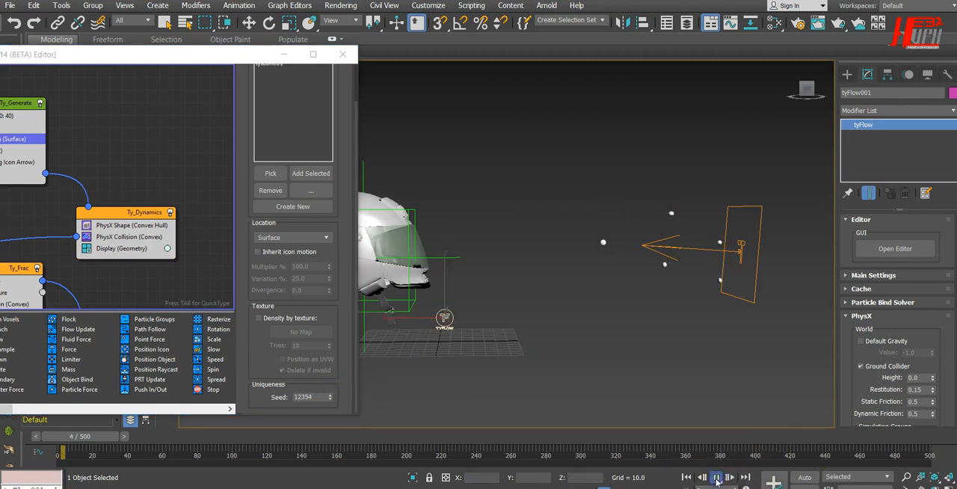
click(342, 55)
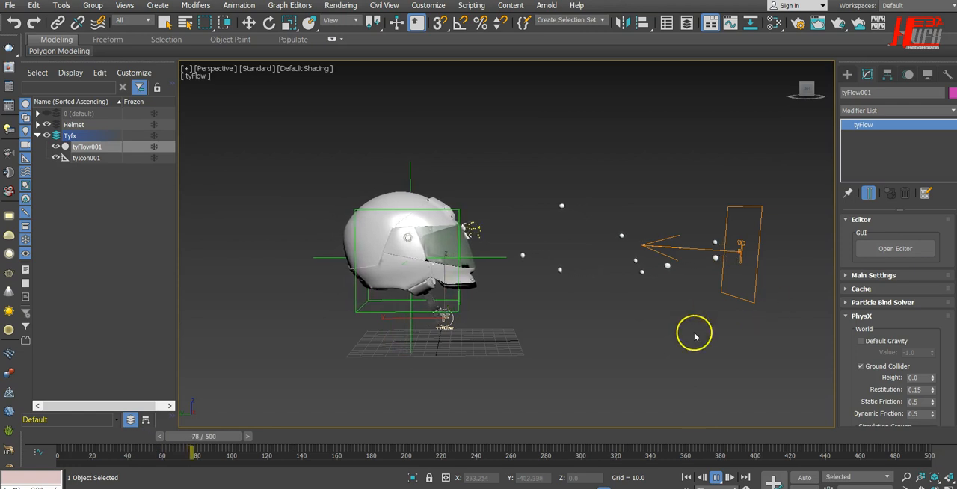
alt+middle_drag(673, 347, 630, 353)
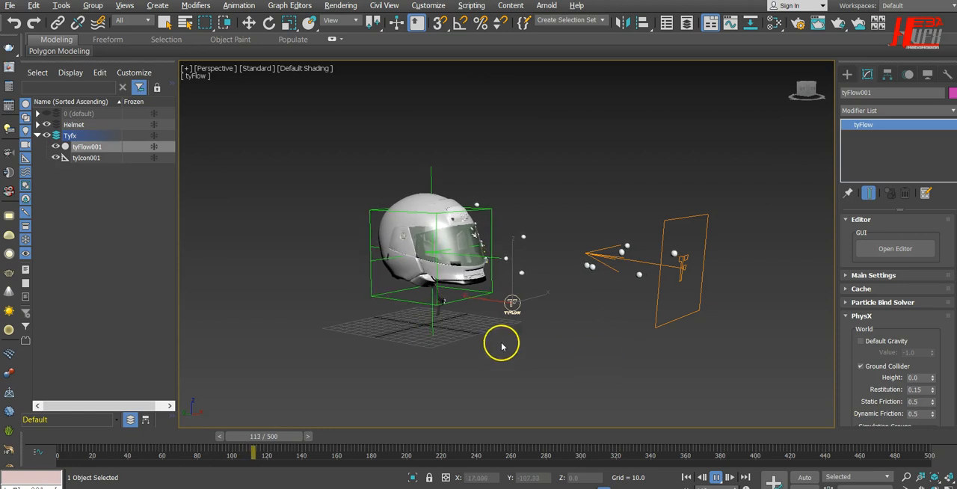
scroll(500, 343, up, 3)
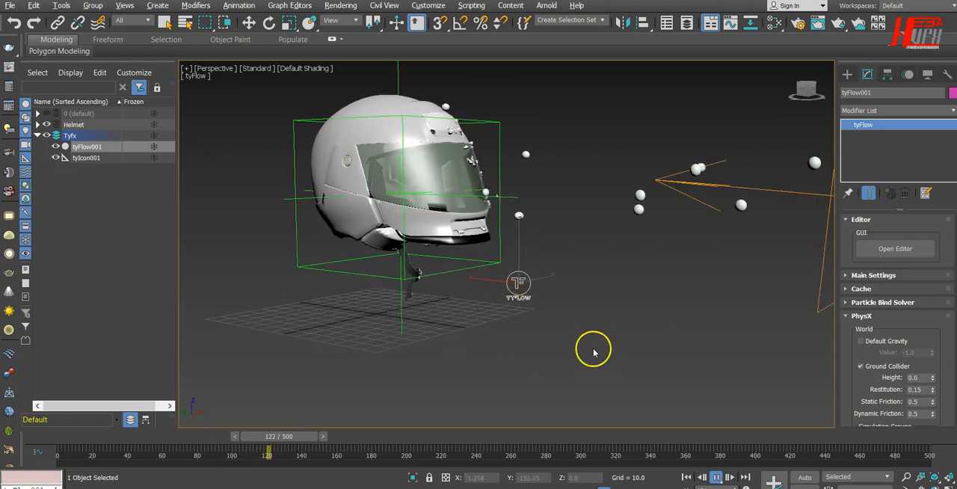